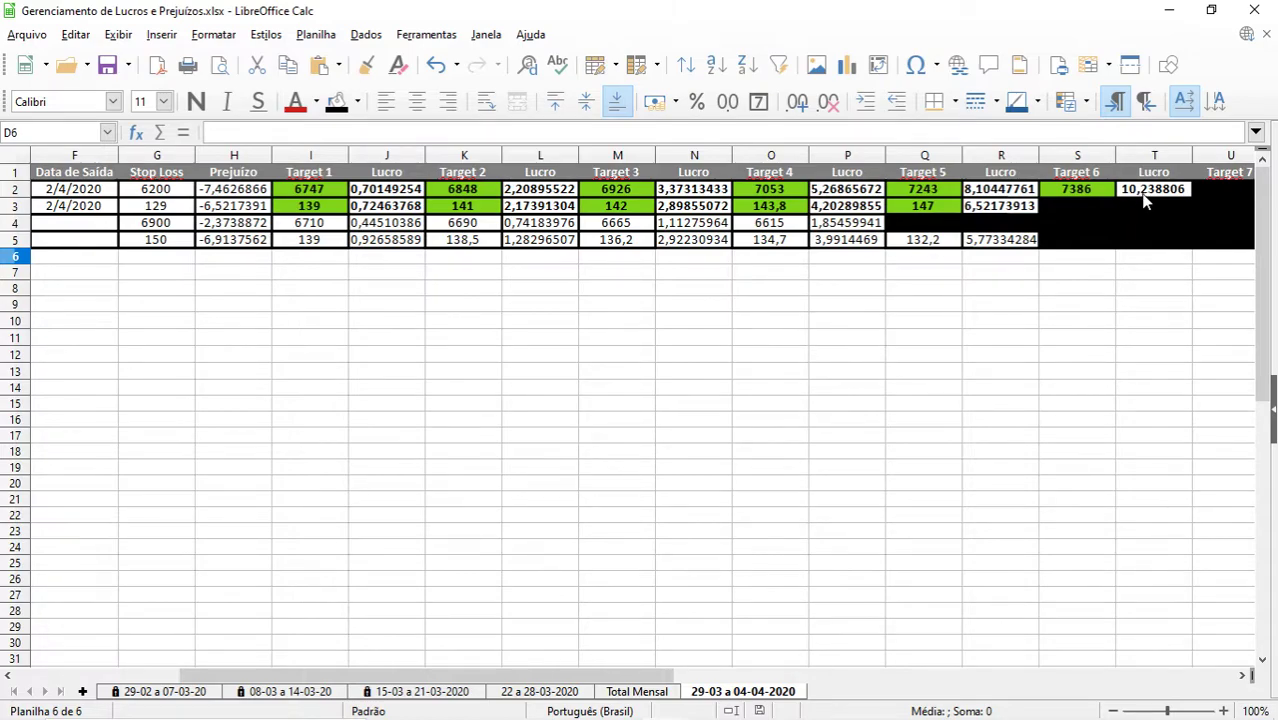
Inspect the Lucro formulas for each target of the first BTC LONG trade in row 2
{"action": "left_click", "coordinate": [388, 192]}
{"action": "left_click", "coordinate": [512, 194]}
{"action": "left_click", "coordinate": [388, 192]}
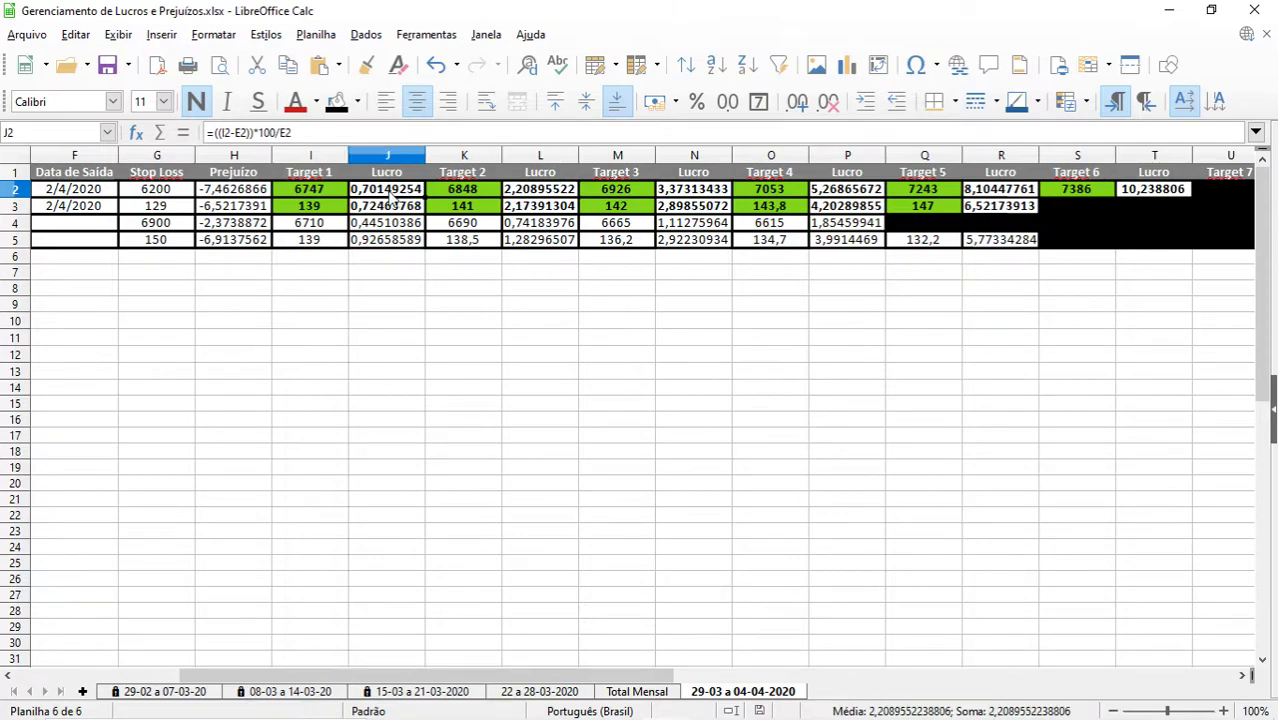
{"action": "left_click", "coordinate": [548, 194]}
{"action": "left_click", "coordinate": [718, 200]}
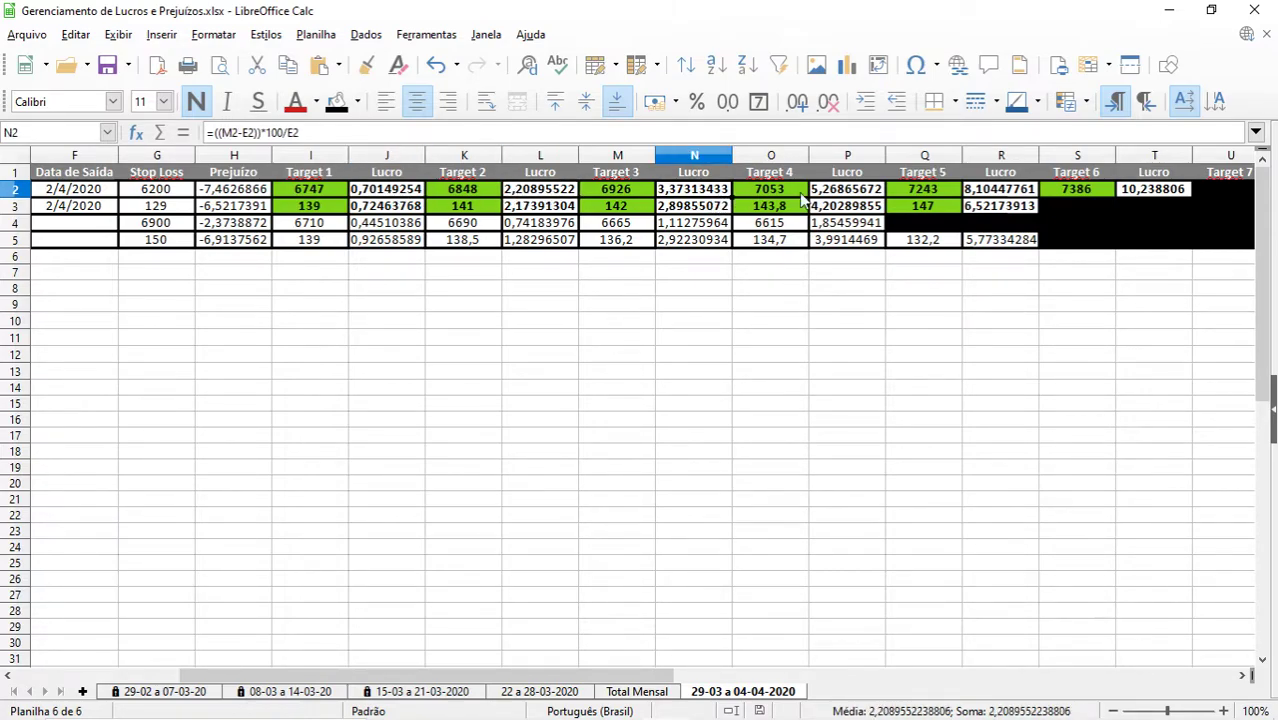
{"action": "left_click", "coordinate": [828, 198]}
{"action": "left_click", "coordinate": [978, 195]}
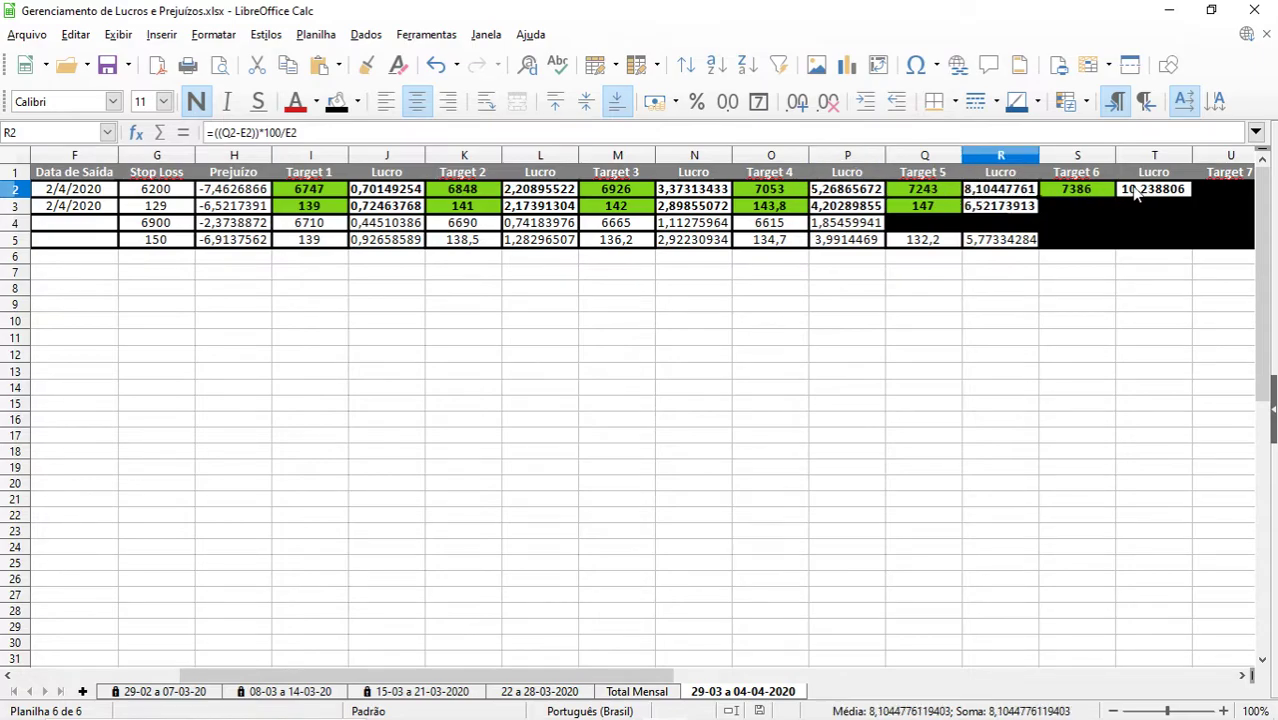
{"action": "left_click", "coordinate": [1139, 192]}
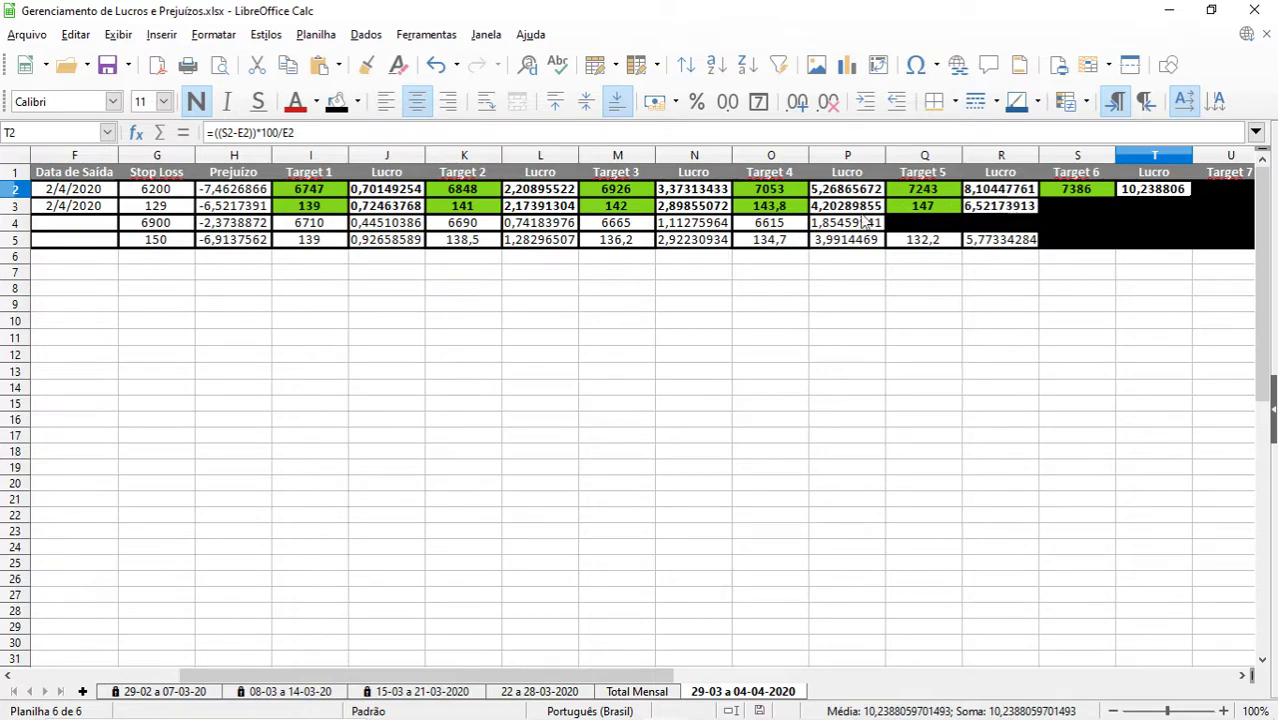
Review the entry prices, stop losses, Prejuízo and target columns of the four BTC and ETH trades across the sheet
{"action": "left_click_drag", "start_coordinate": [667, 688], "coordinate": [490, 684]}
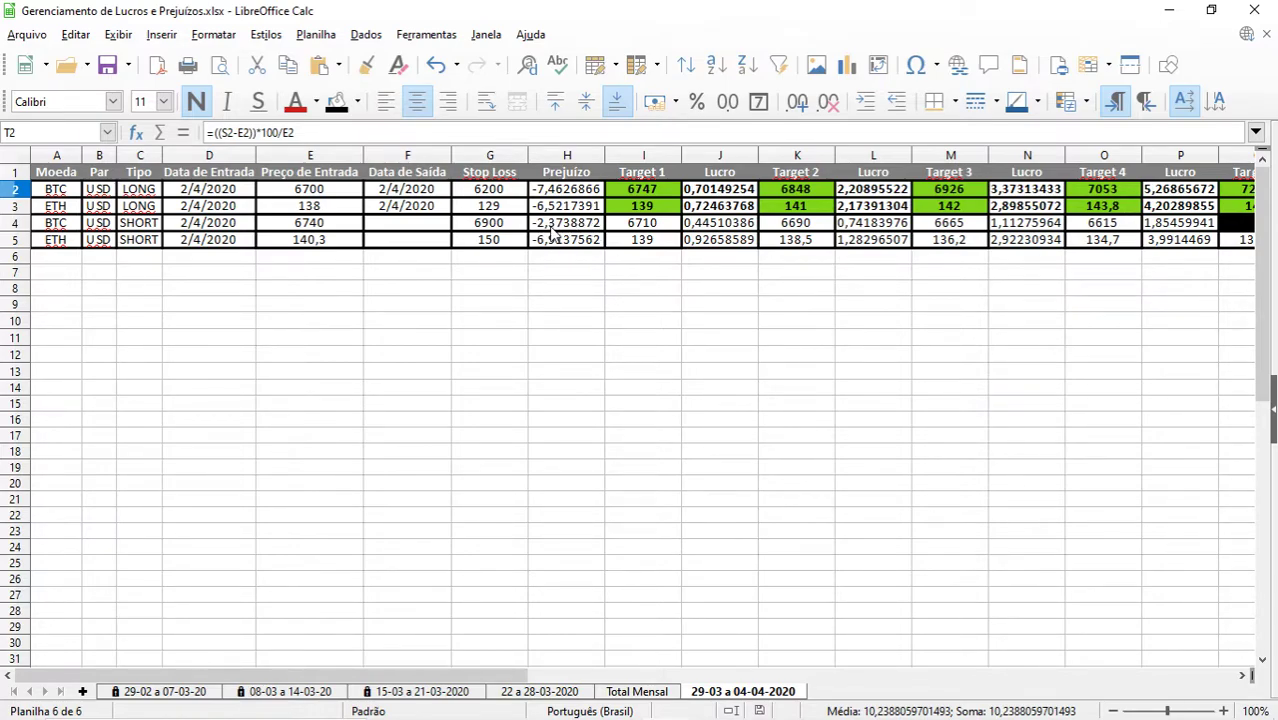
{"action": "left_click_drag", "start_coordinate": [465, 675], "coordinate": [690, 674]}
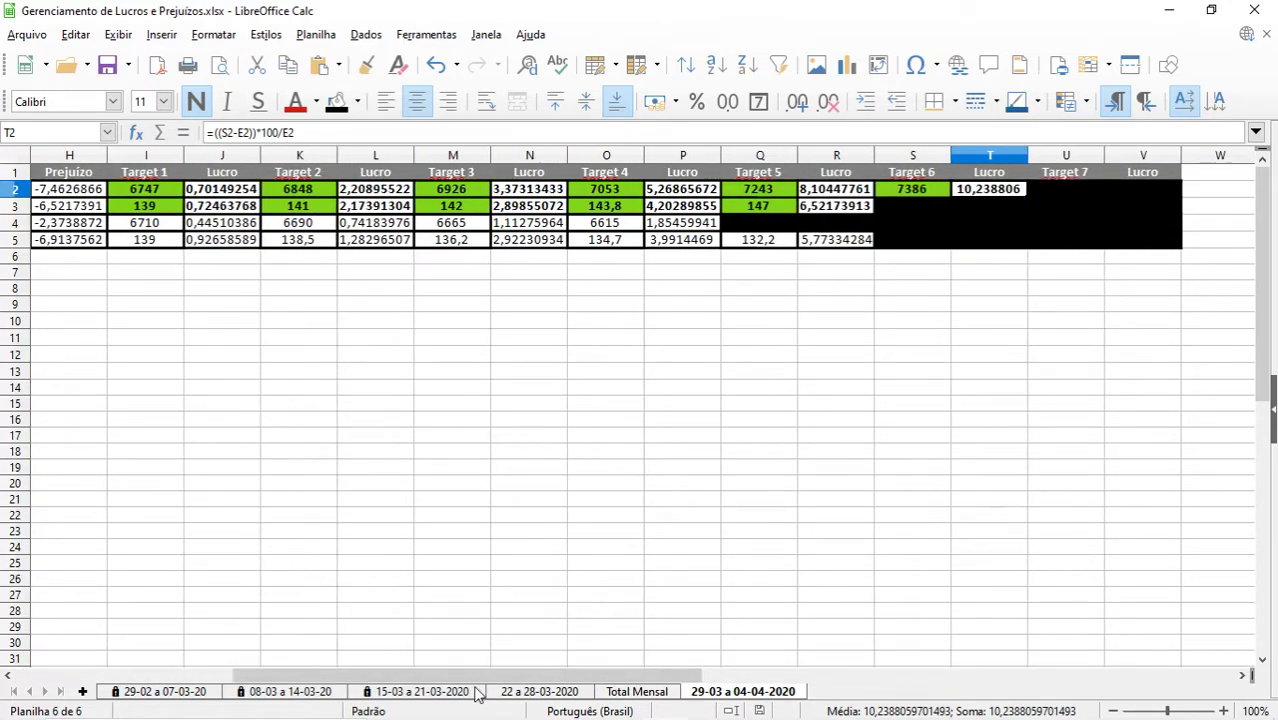
{"action": "left_click_drag", "start_coordinate": [463, 675], "coordinate": [245, 667]}
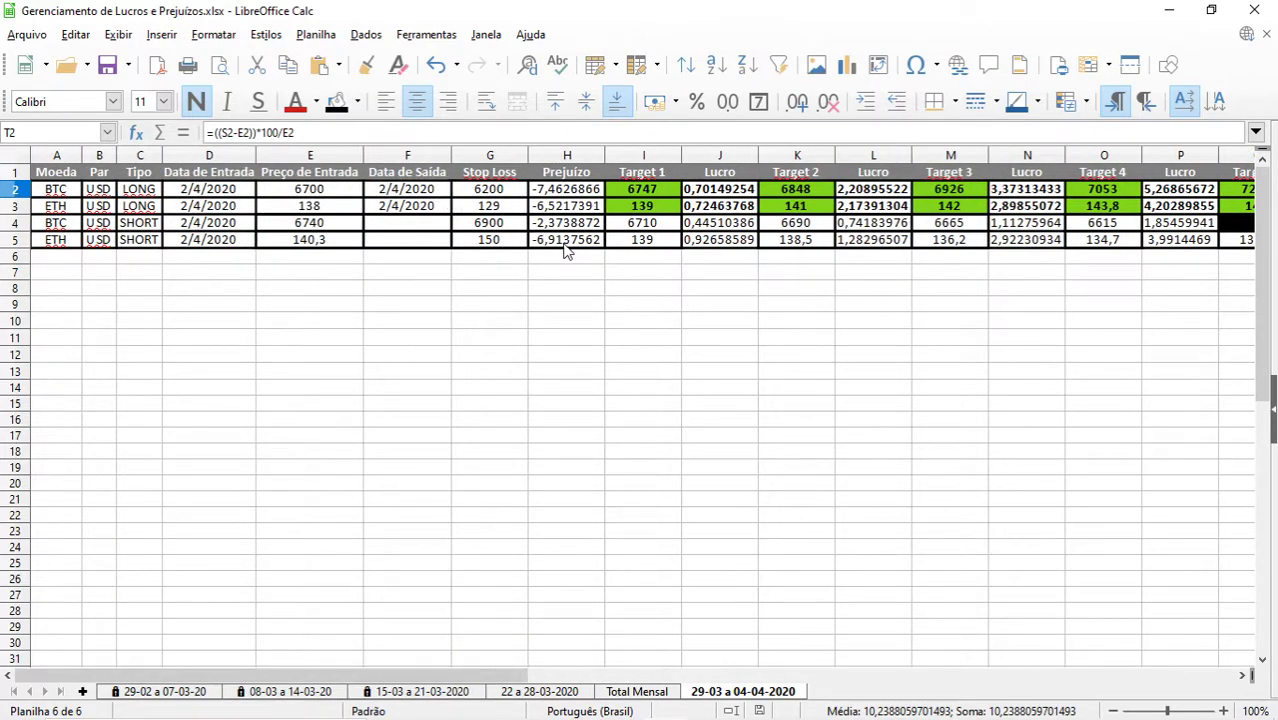
{"action": "left_click_drag", "start_coordinate": [408, 674], "coordinate": [552, 654]}
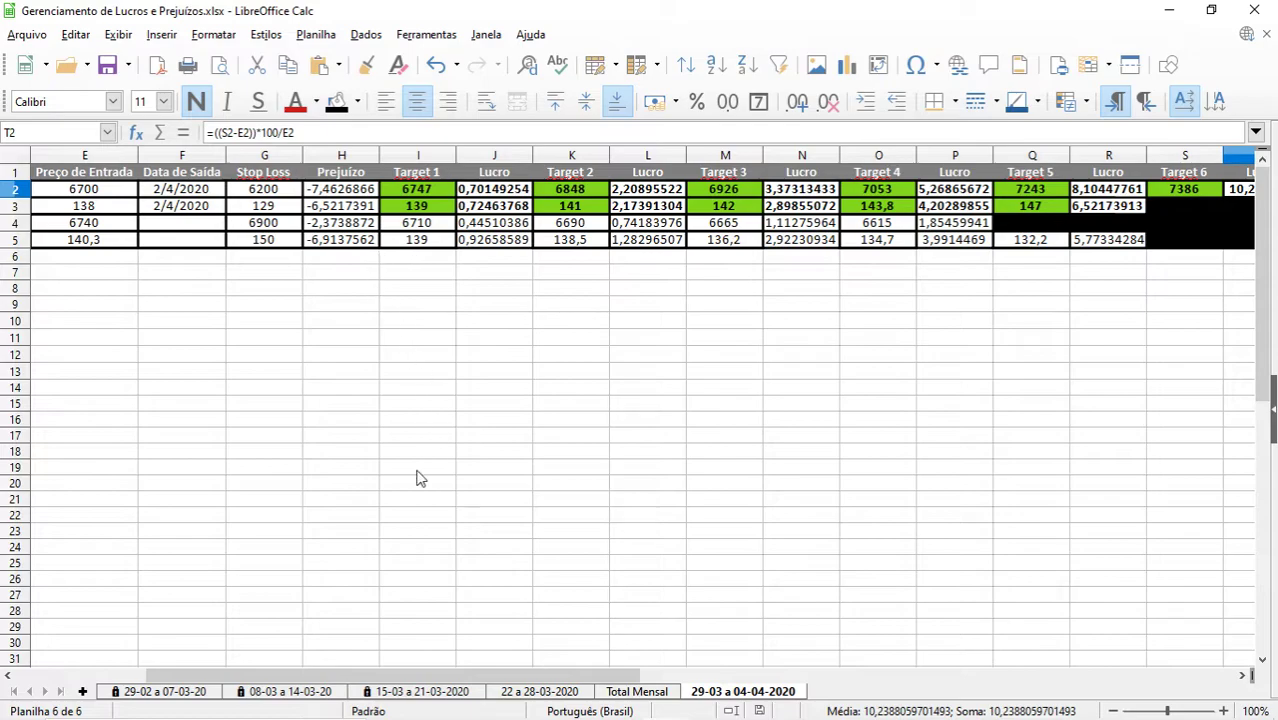
{"action": "left_click_drag", "start_coordinate": [320, 675], "coordinate": [112, 690]}
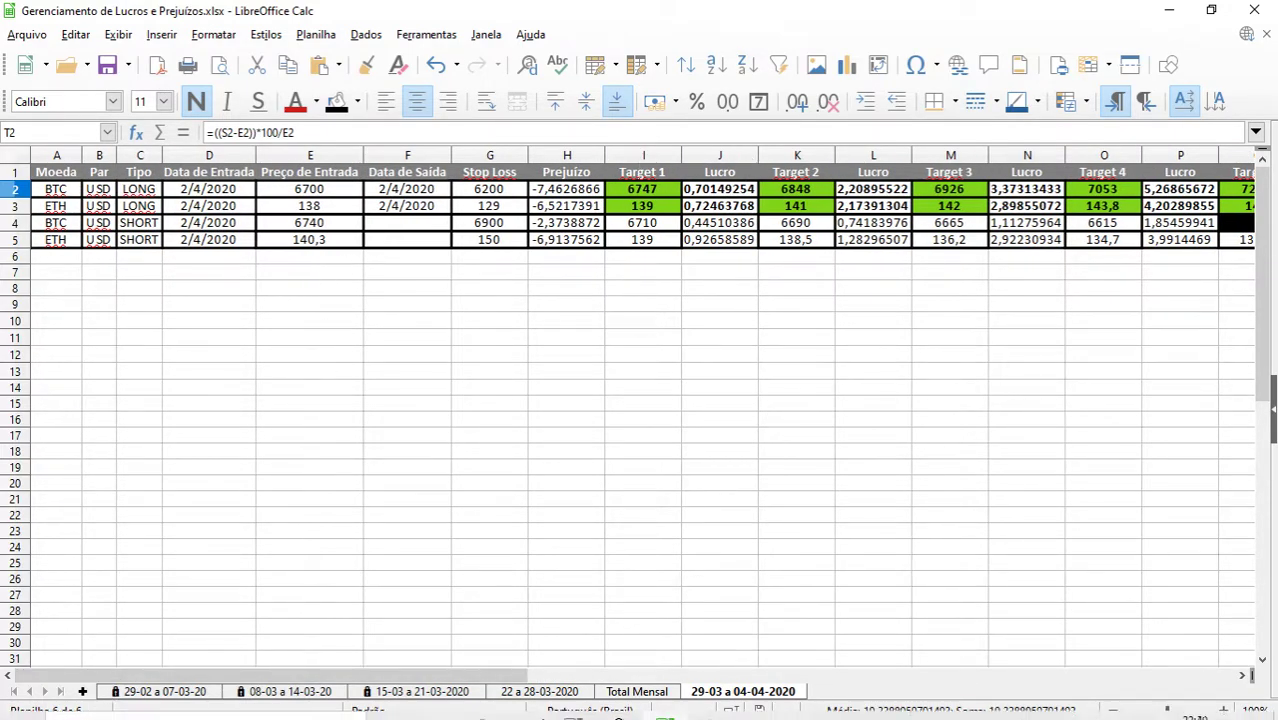
Check the current date in the system calendar and close it
{"action": "mouse_move", "coordinate": [481, 704]}
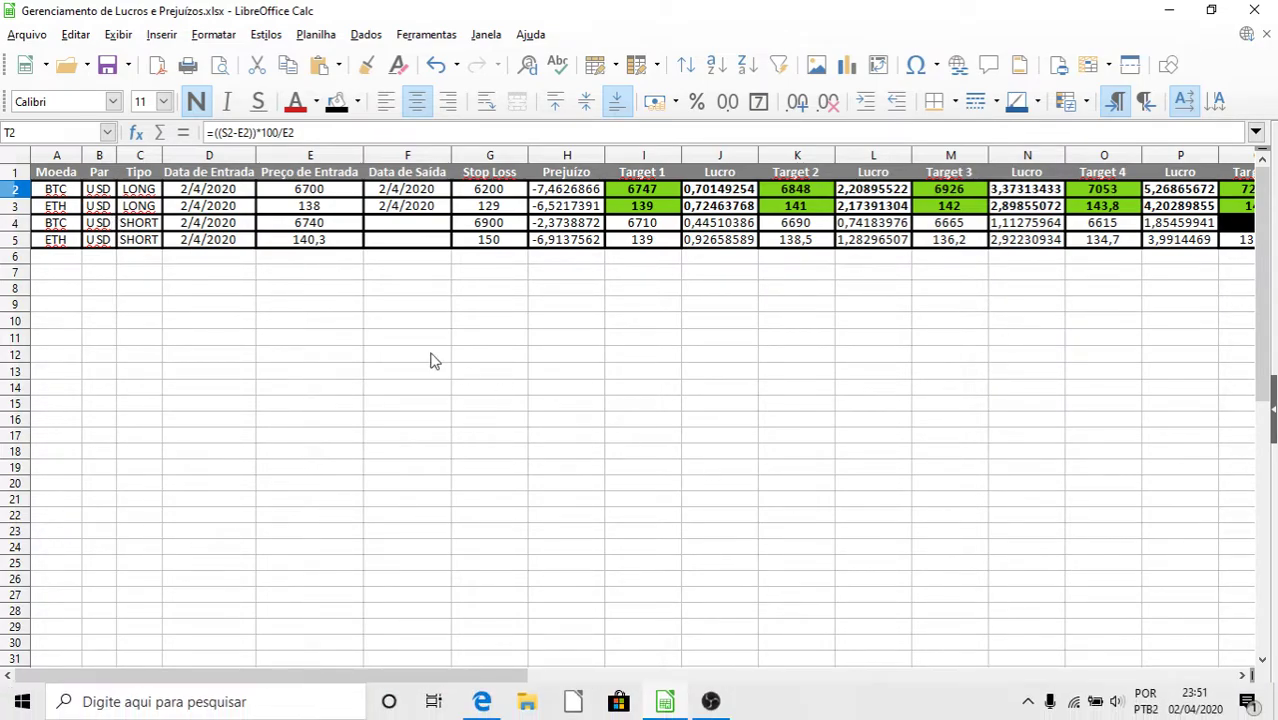
{"action": "left_click", "coordinate": [1200, 708]}
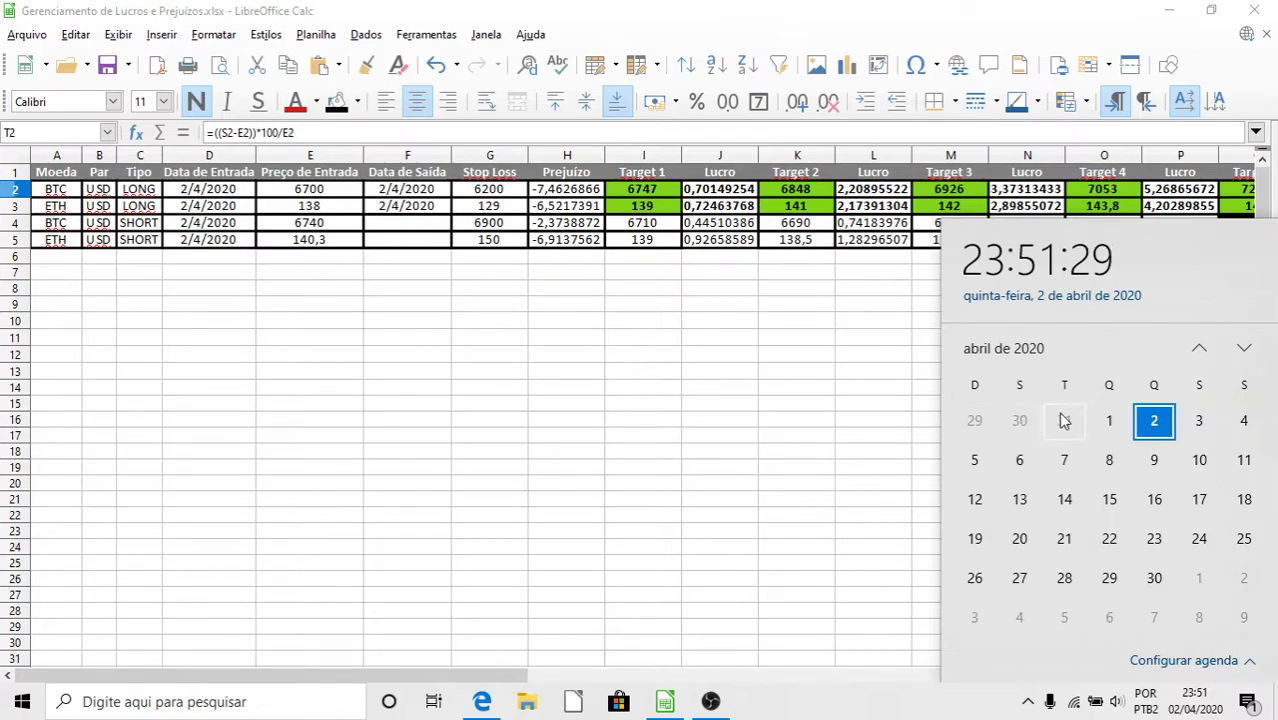
{"action": "left_click", "coordinate": [868, 352]}
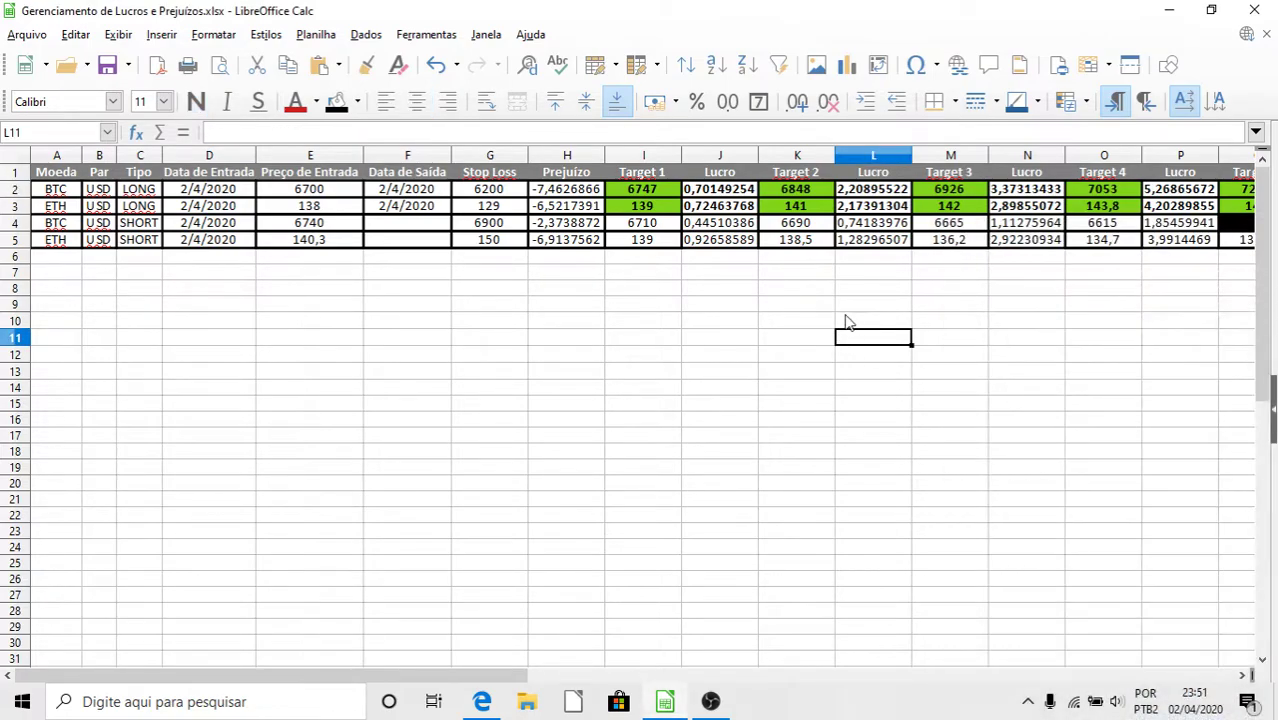
Switch to the TradingView BTCUSD chart in Edge and examine the recent one-minute price movement with a wider price scale
{"action": "left_click", "coordinate": [481, 703]}
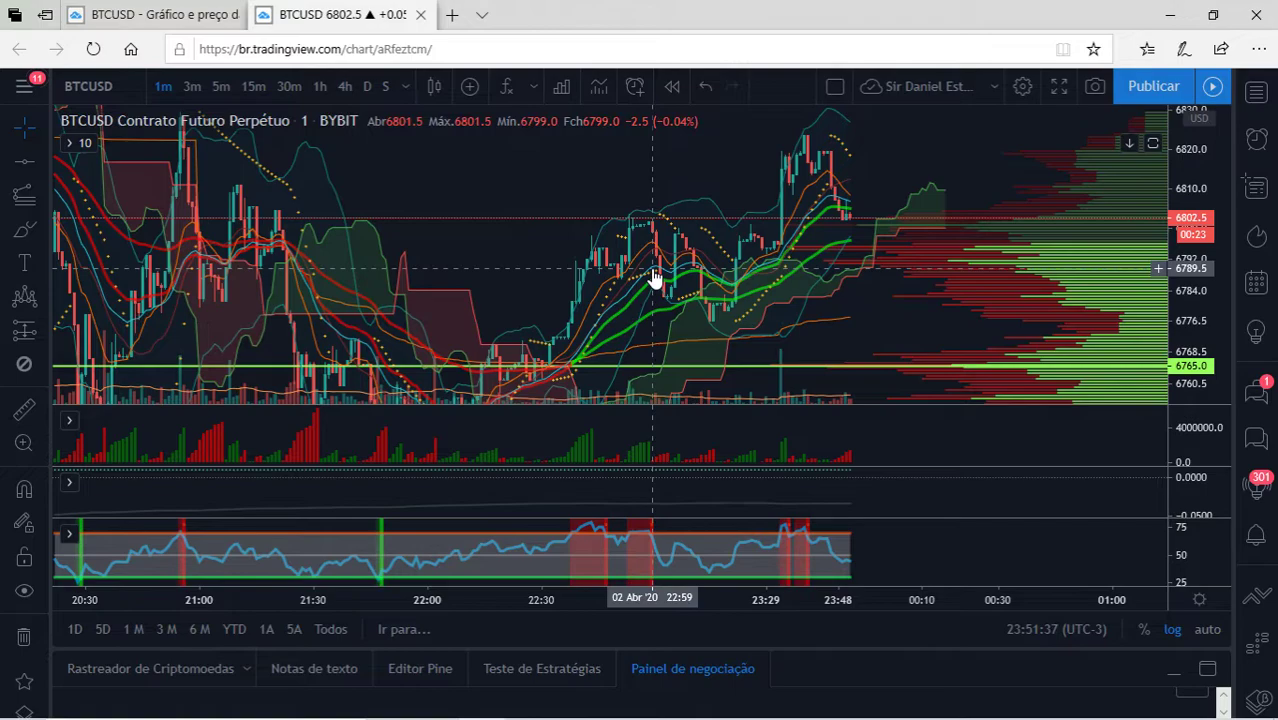
{"action": "left_click_drag", "start_coordinate": [568, 180], "coordinate": [482, 172]}
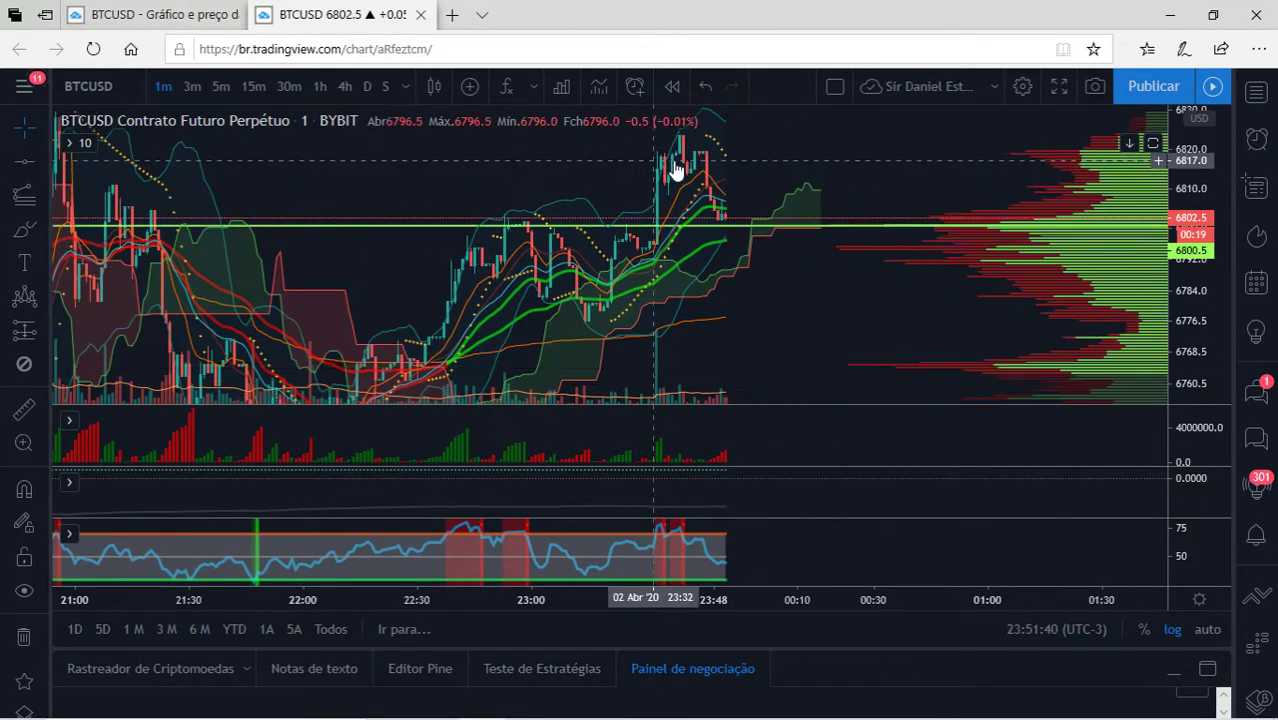
{"action": "left_click_drag", "start_coordinate": [855, 202], "coordinate": [876, 194]}
{"action": "mouse_move", "coordinate": [510, 712]}
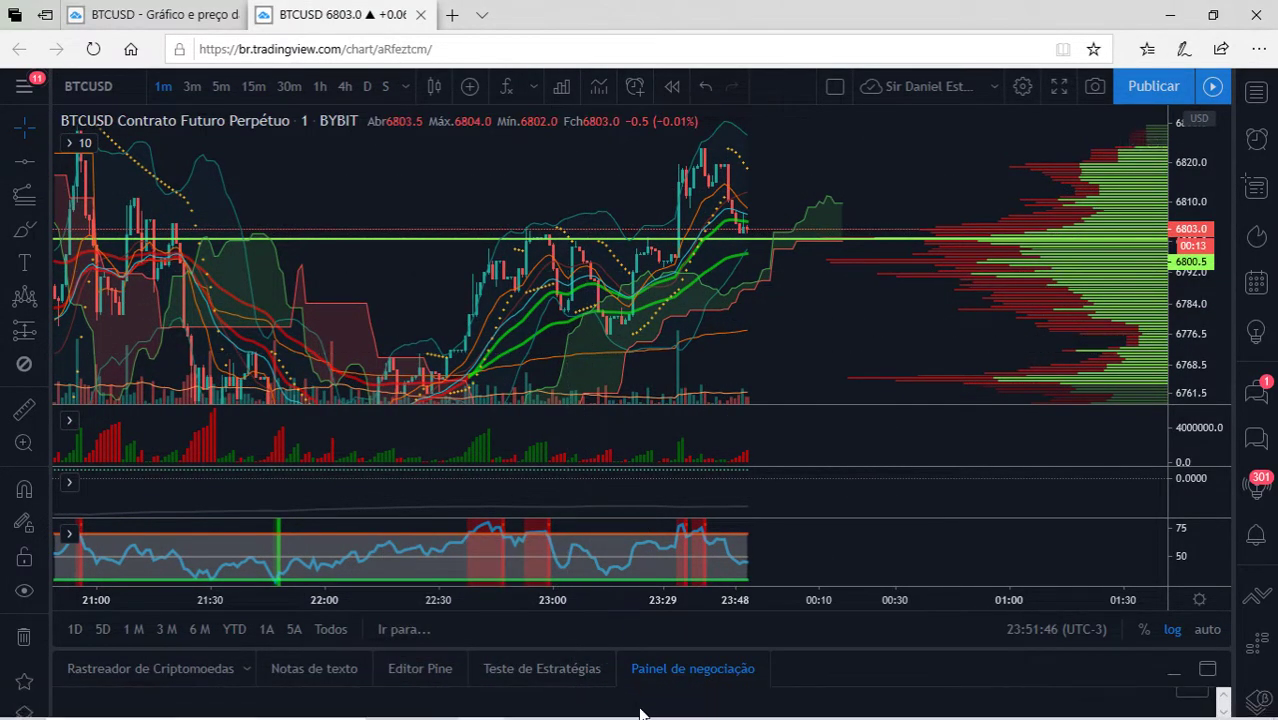
{"action": "left_click", "coordinate": [666, 703]}
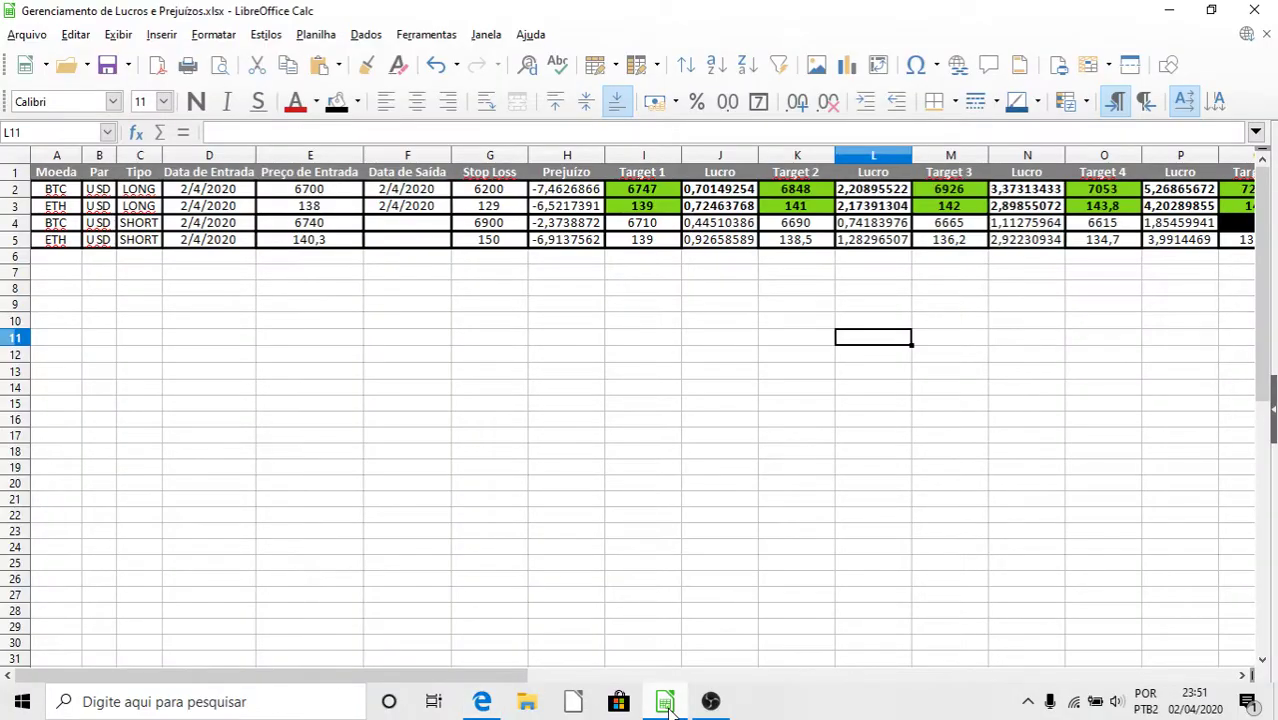
{"action": "left_click", "coordinate": [666, 703]}
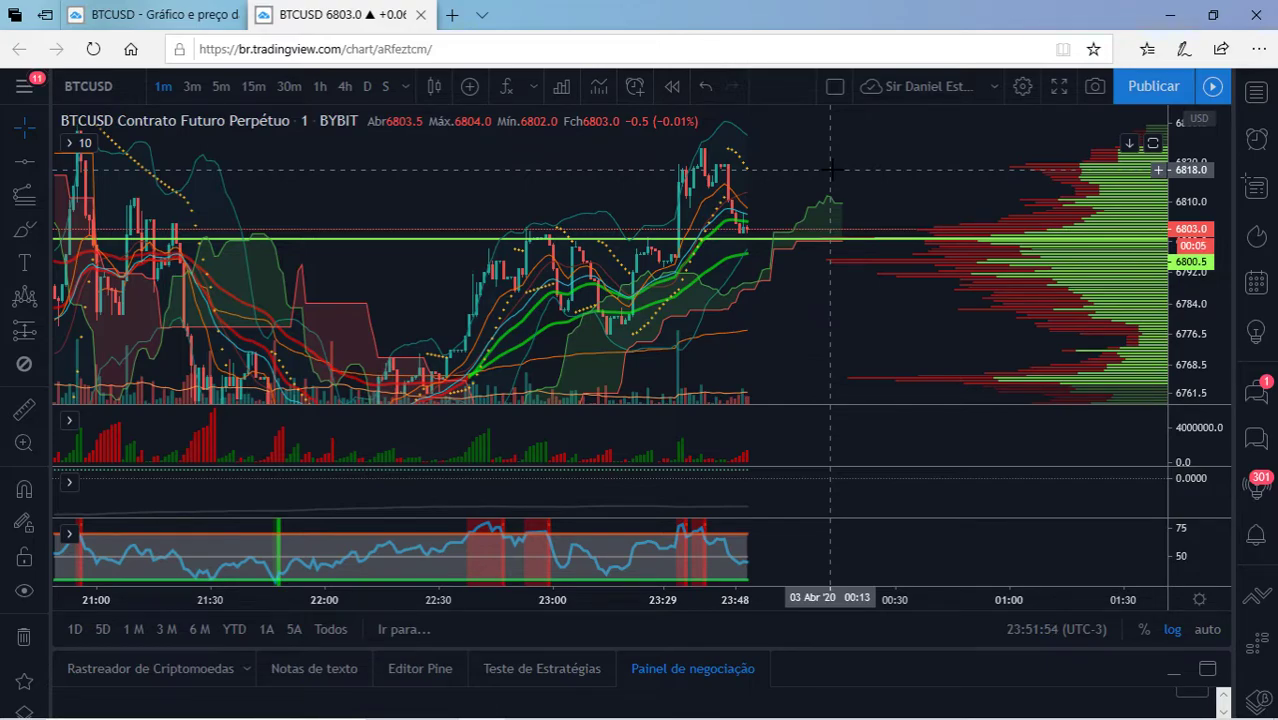
{"action": "scroll", "coordinate": [830, 170], "scroll_direction": "down", "scroll_amount": 5}
{"action": "left_click_drag", "start_coordinate": [770, 181], "coordinate": [650, 170]}
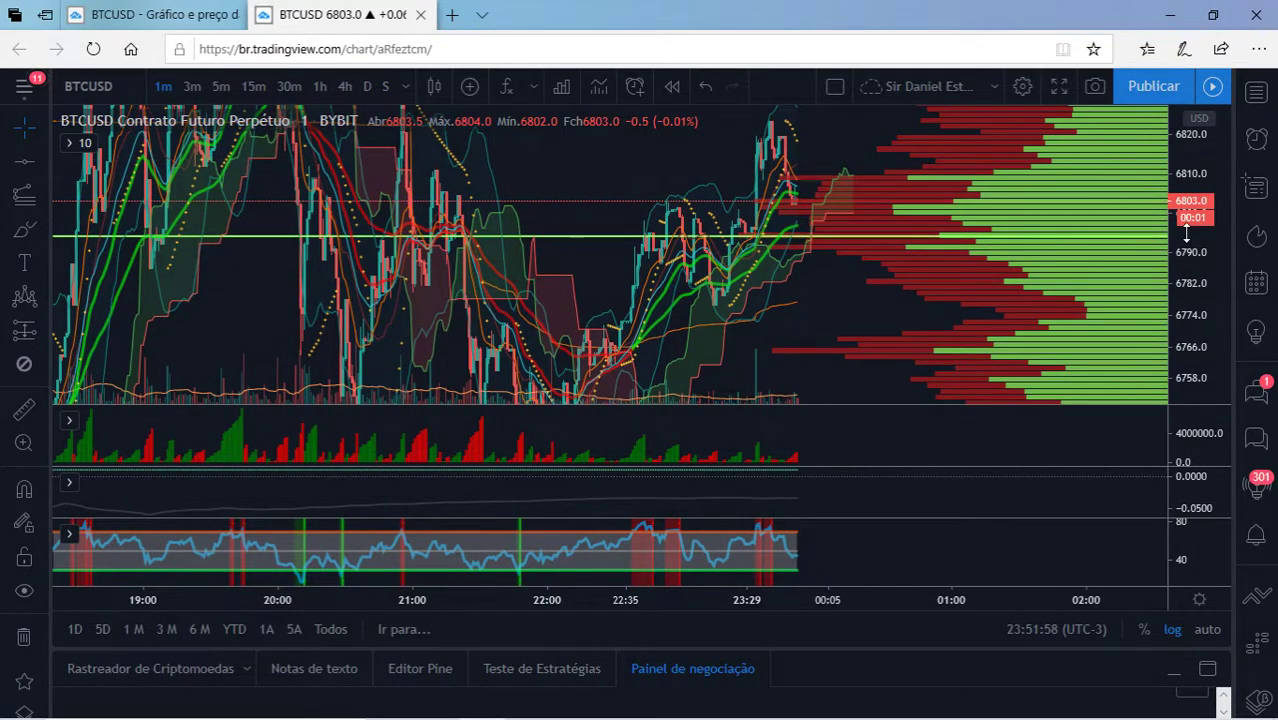
{"action": "left_click_drag", "start_coordinate": [1186, 232], "coordinate": [1186, 262]}
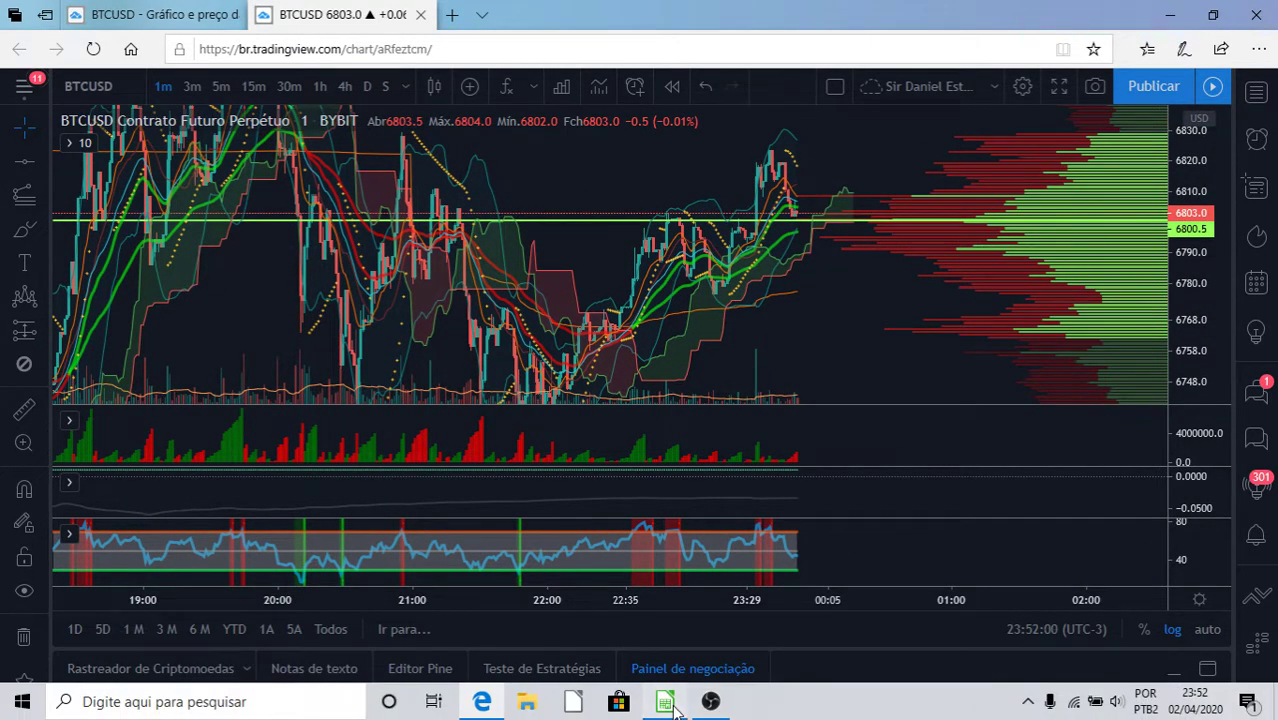
Switch back to LibreOffice Calc and review the results on the March weekly sheets and Total Mensal, returning to the 29-03 a 04-04-2020 sheet
{"action": "left_click", "coordinate": [670, 708]}
{"action": "left_click", "coordinate": [140, 692]}
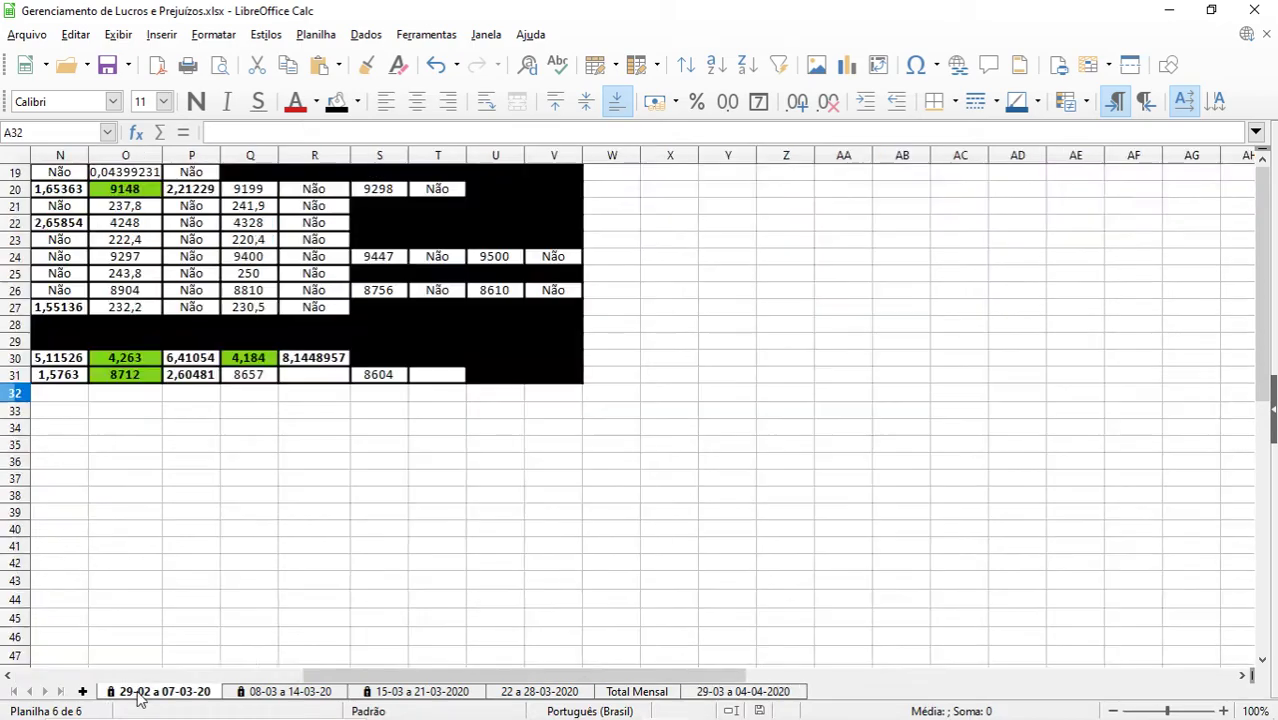
{"action": "left_click_drag", "start_coordinate": [330, 676], "coordinate": [10, 676]}
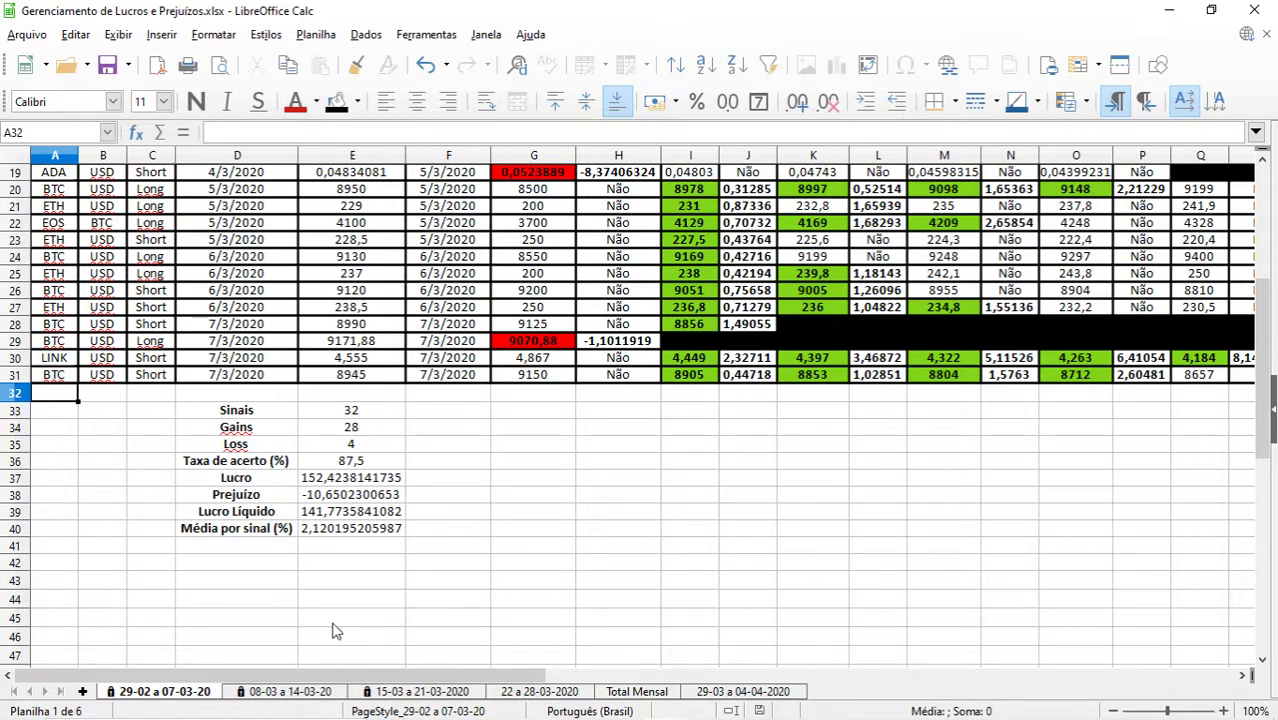
{"action": "left_click", "coordinate": [311, 695]}
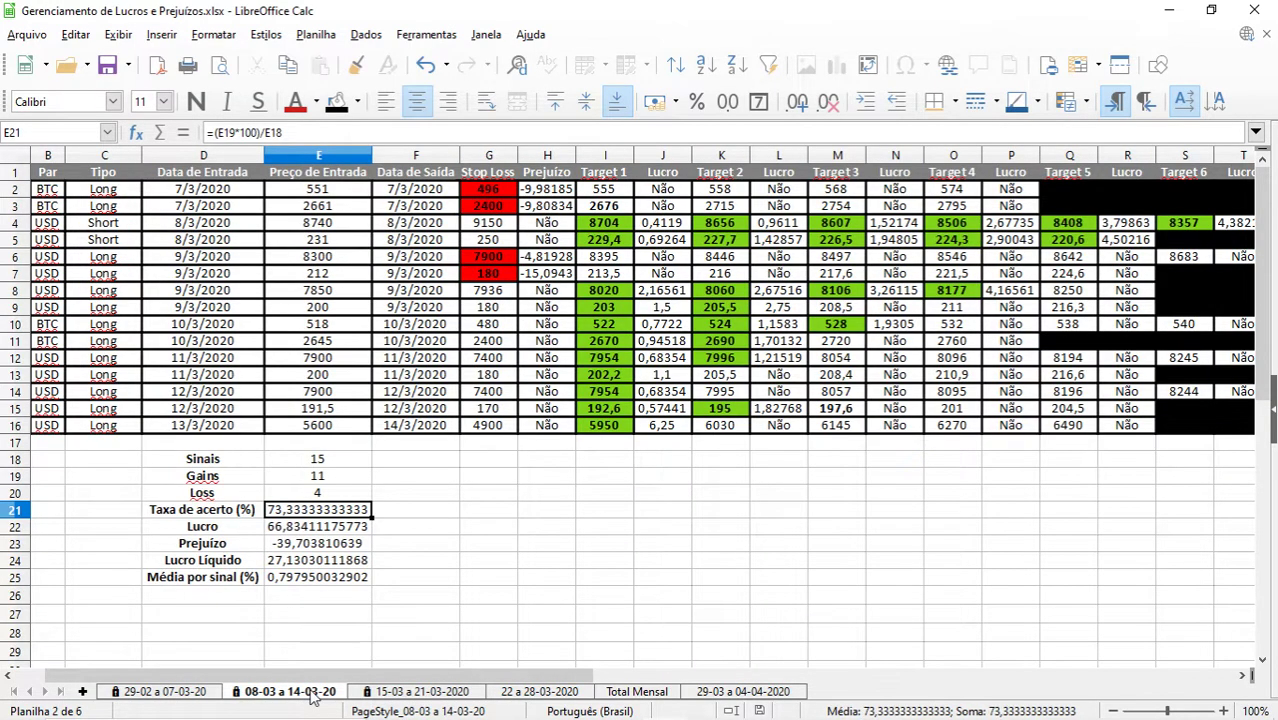
{"action": "left_click", "coordinate": [412, 695]}
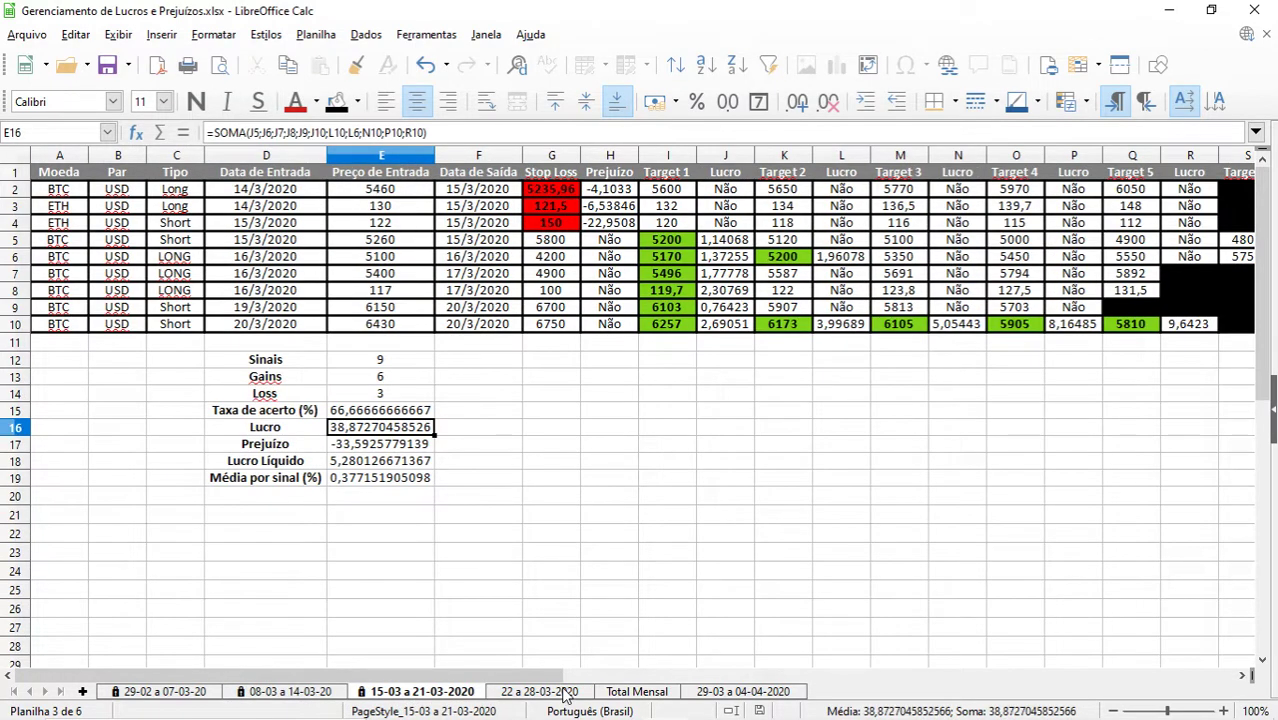
{"action": "left_click", "coordinate": [610, 699]}
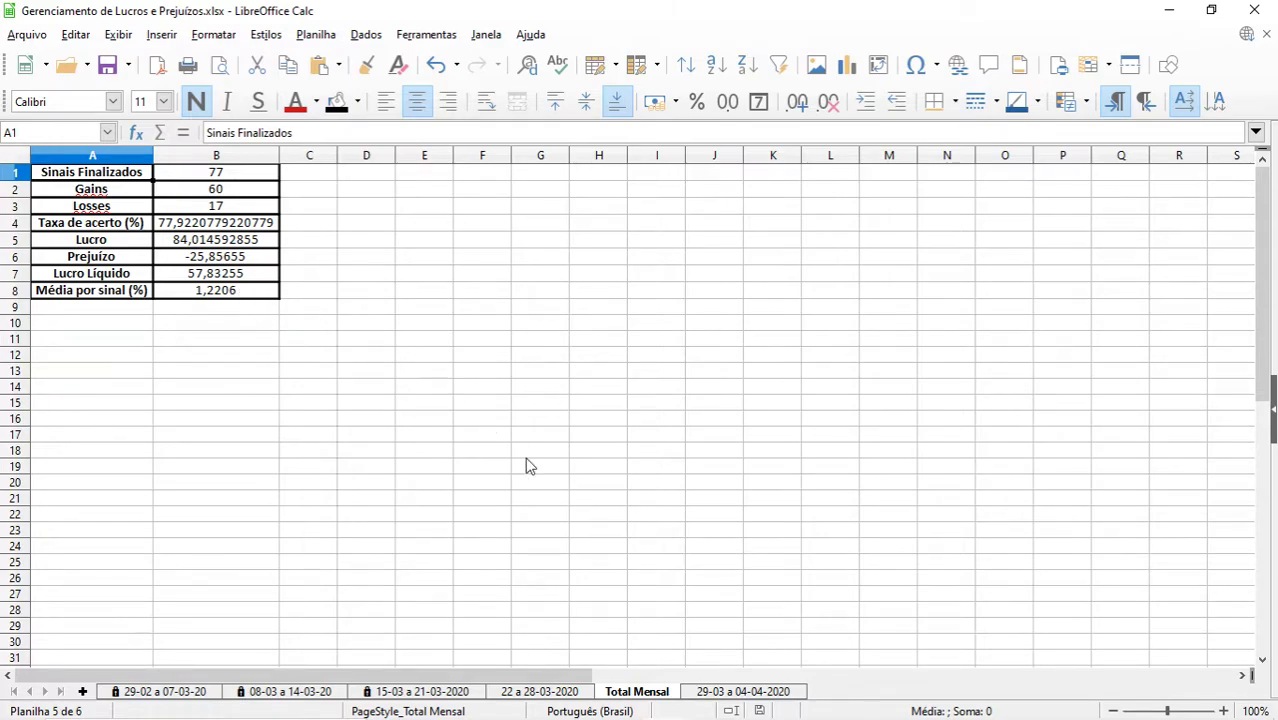
{"action": "left_click", "coordinate": [742, 691]}
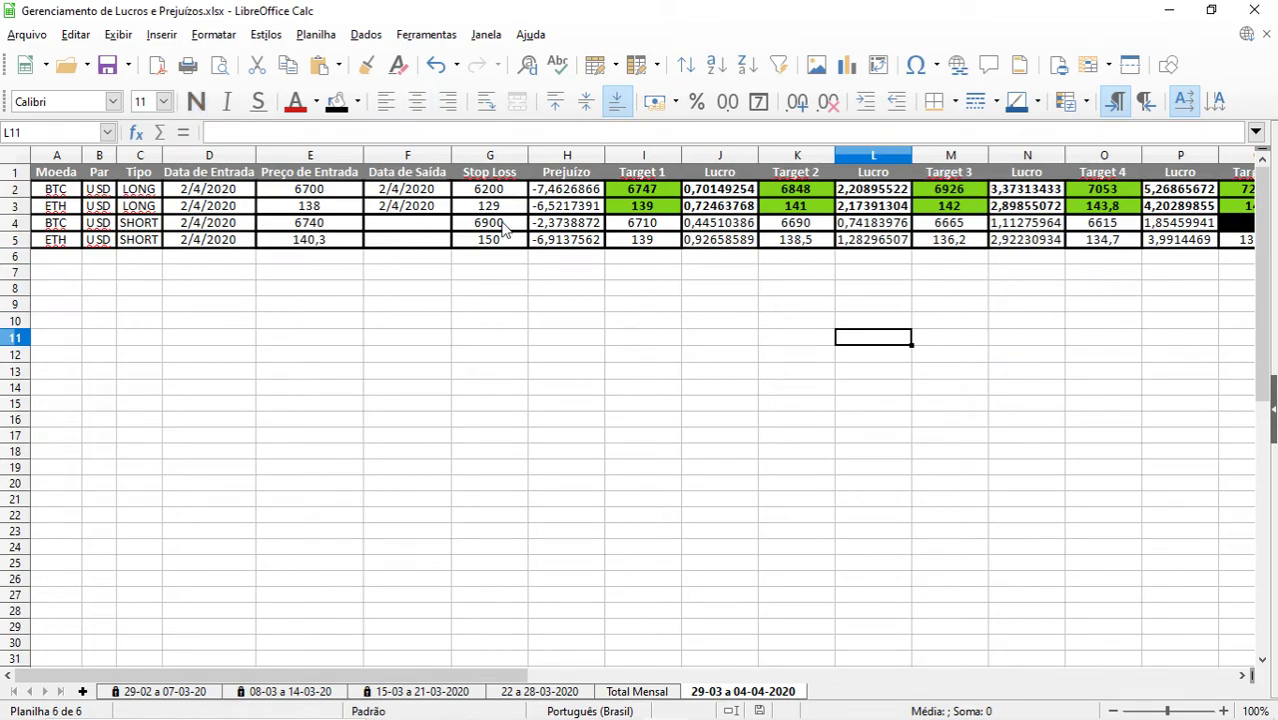
Switch to the TradingView BTCUSD chart in Edge and examine several more hours of one-minute price history
{"action": "mouse_move", "coordinate": [491, 717]}
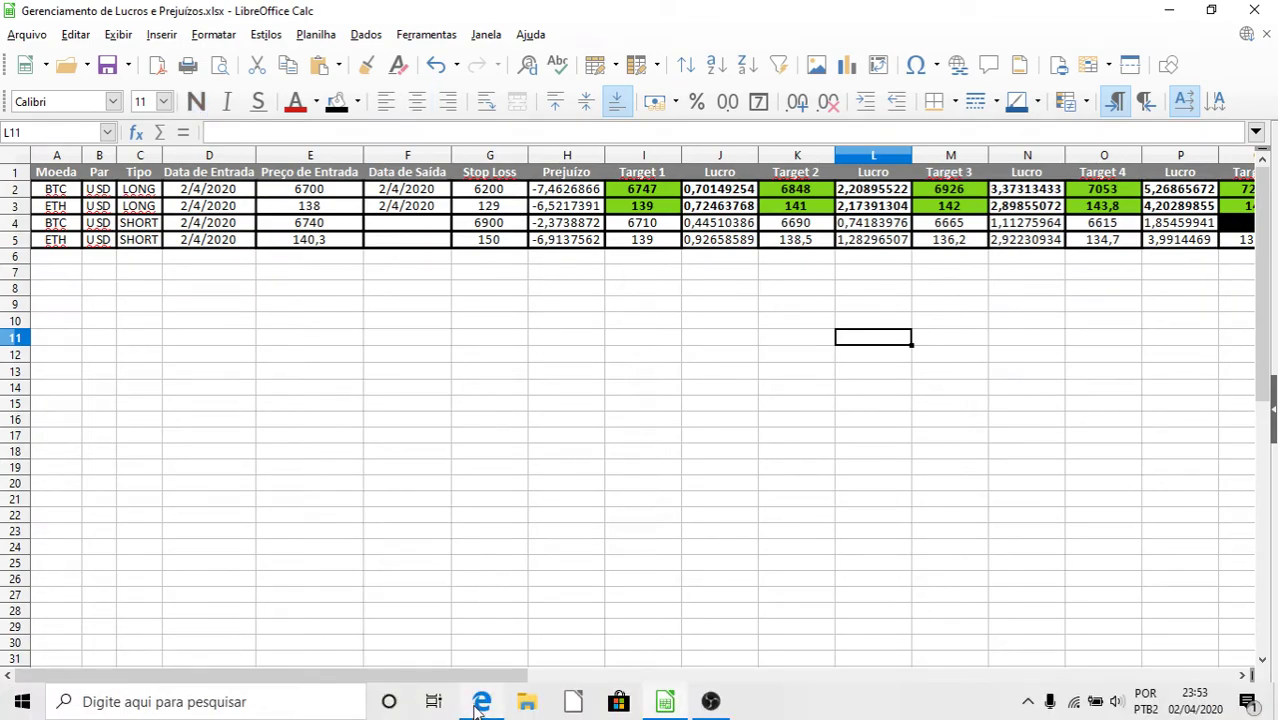
{"action": "left_click", "coordinate": [480, 620]}
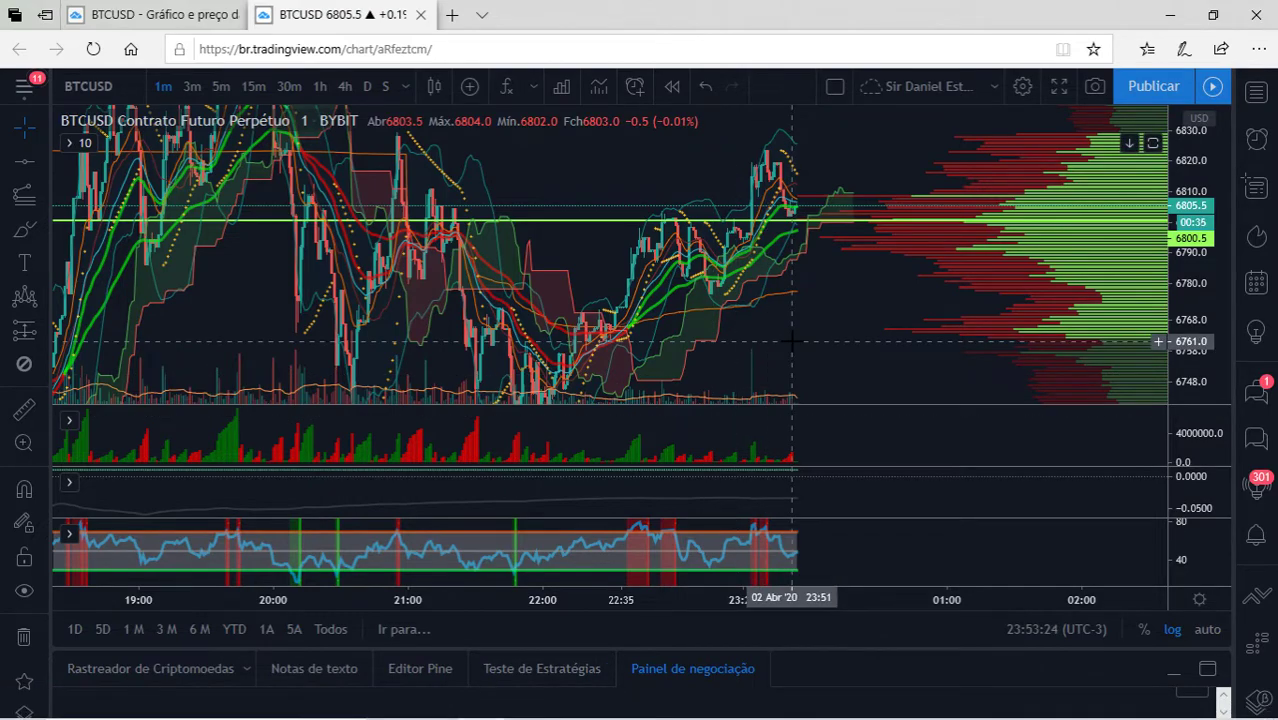
{"action": "scroll", "coordinate": [790, 341], "scroll_direction": "down", "scroll_amount": 3}
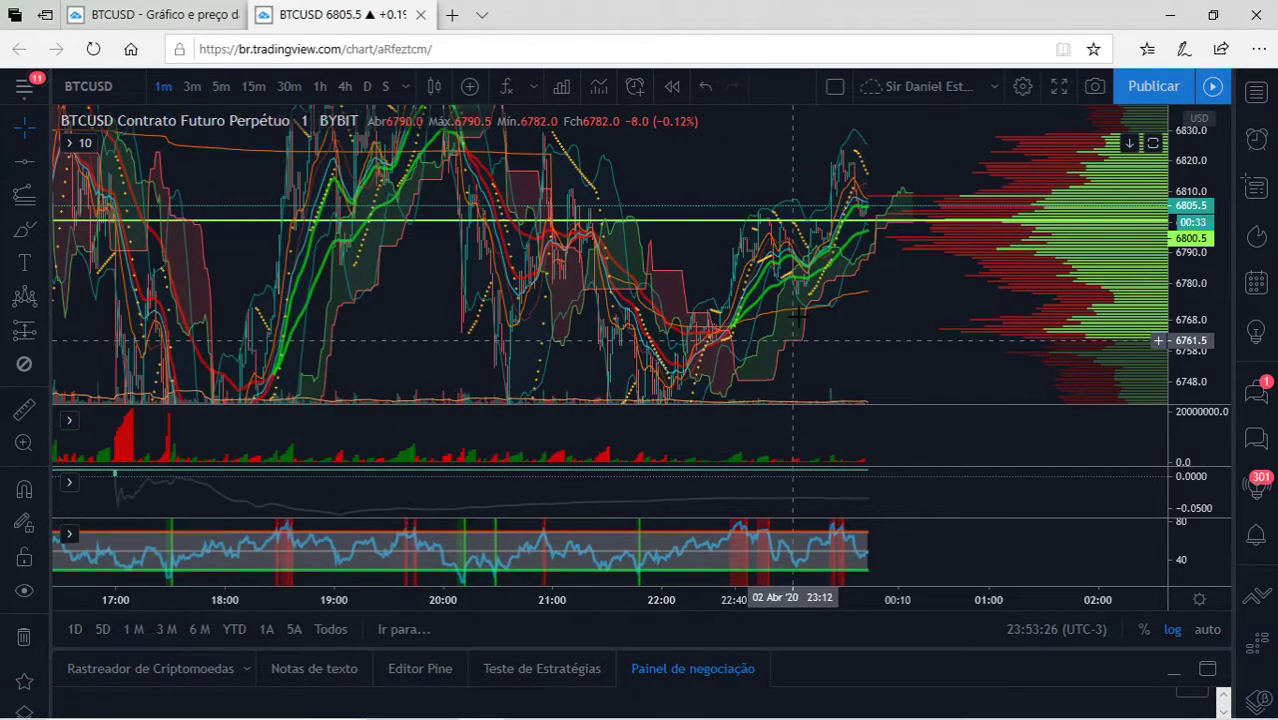
{"action": "left_click_drag", "start_coordinate": [664, 242], "coordinate": [631, 229]}
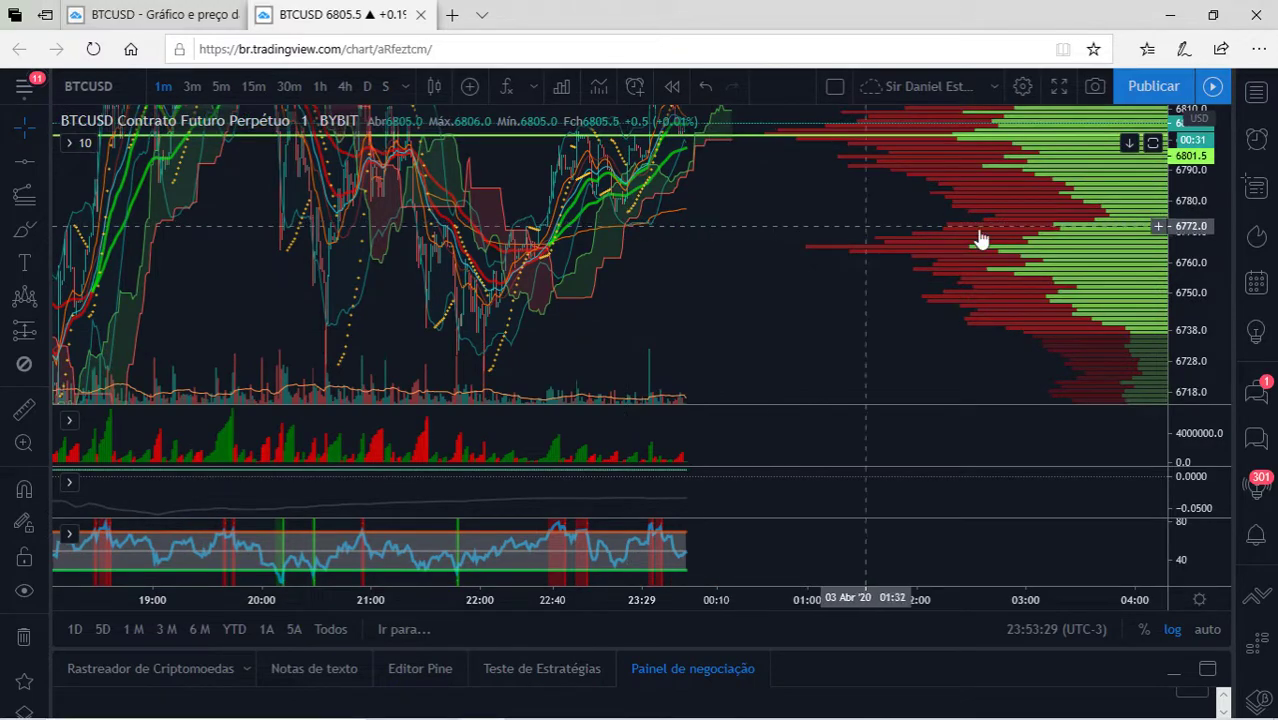
{"action": "left_click_drag", "start_coordinate": [1190, 200], "coordinate": [1190, 250]}
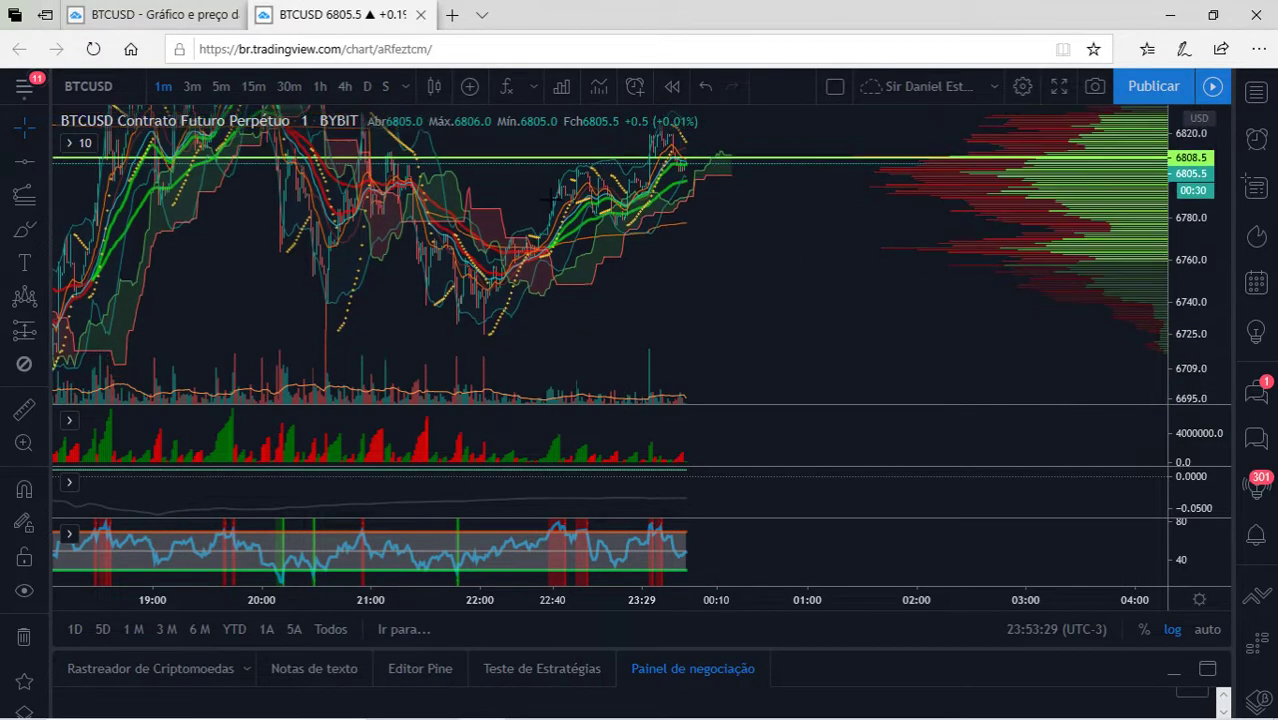
Set the BTCUSD chart's interval to 1 day
{"action": "left_click", "coordinate": [404, 88]}
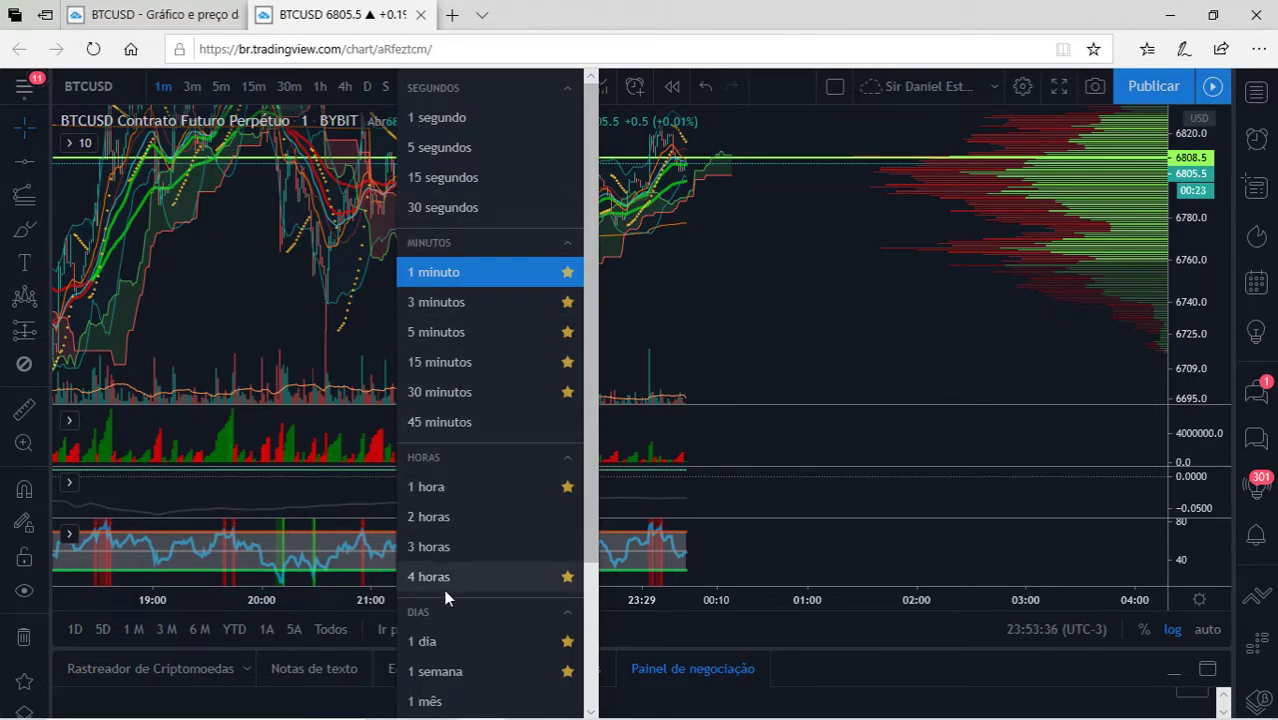
{"action": "scroll", "coordinate": [447, 590], "scroll_direction": "down", "scroll_amount": 2}
{"action": "left_click", "coordinate": [459, 451]}
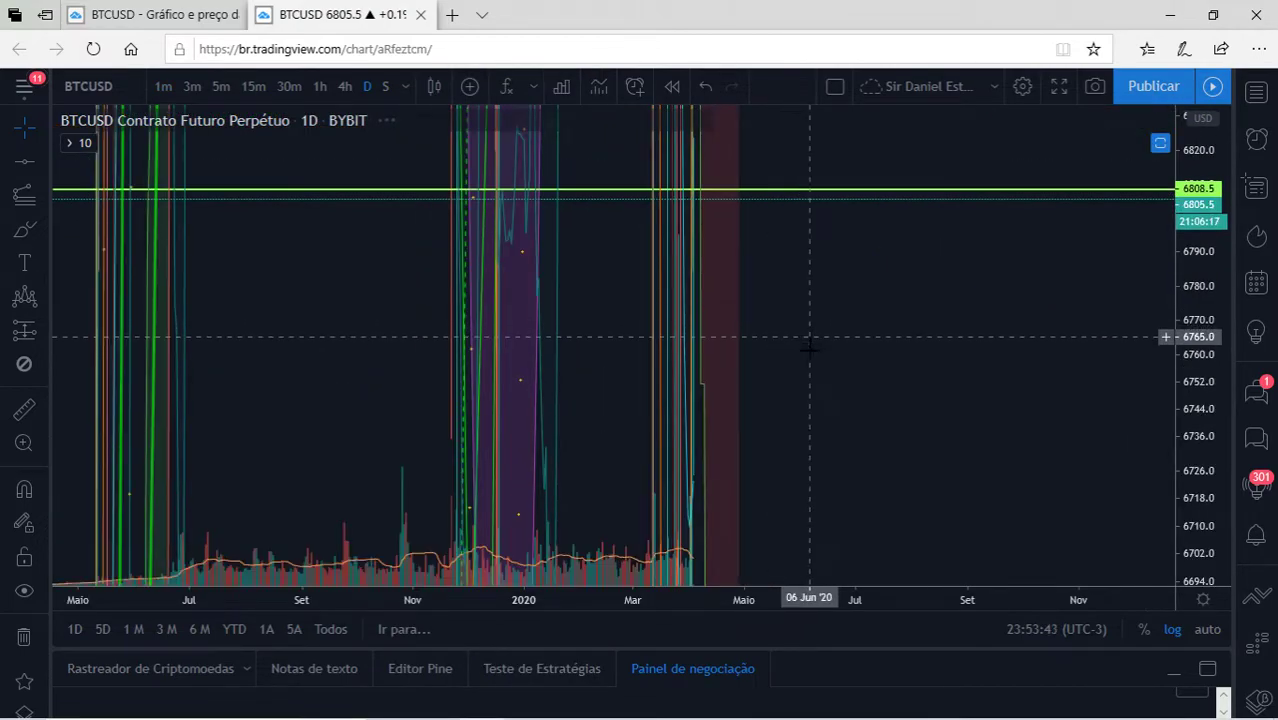
Maximize the oscillator pane with the 70 and 30 bands and fit its value scale to show the daily history
{"action": "double_click", "coordinate": [752, 548]}
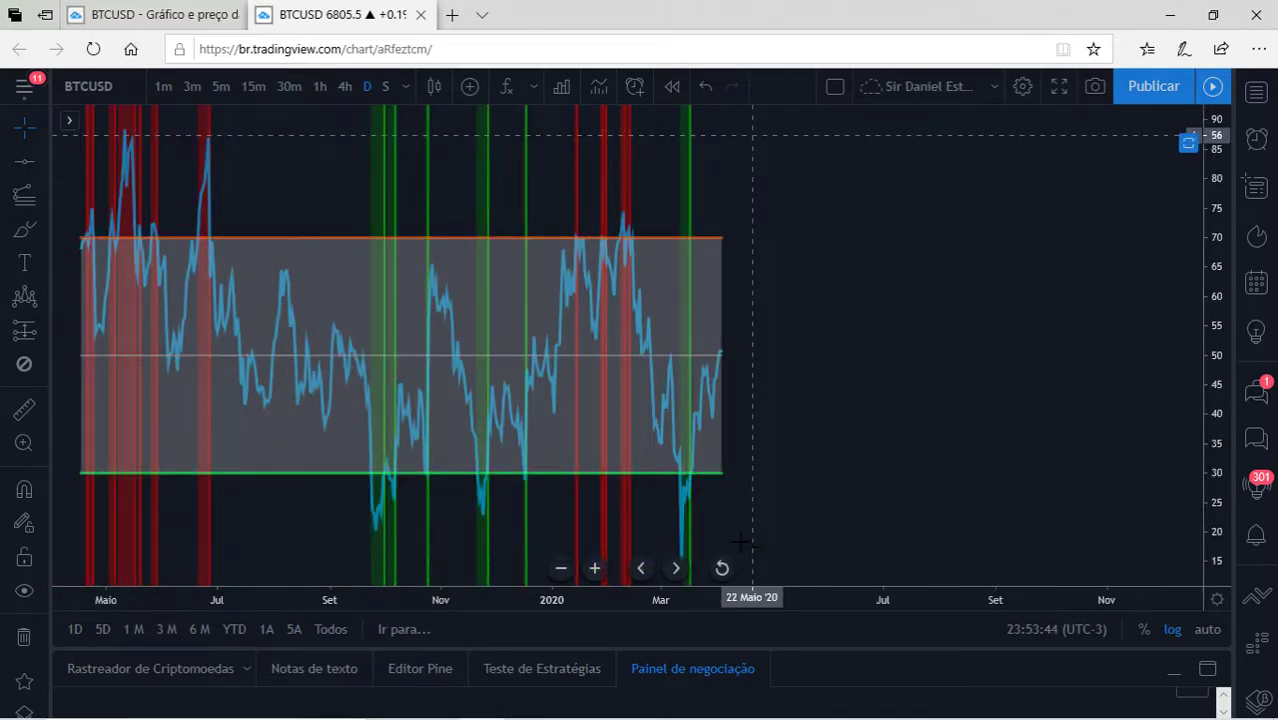
{"action": "scroll", "coordinate": [705, 517], "scroll_direction": "up", "scroll_amount": 3}
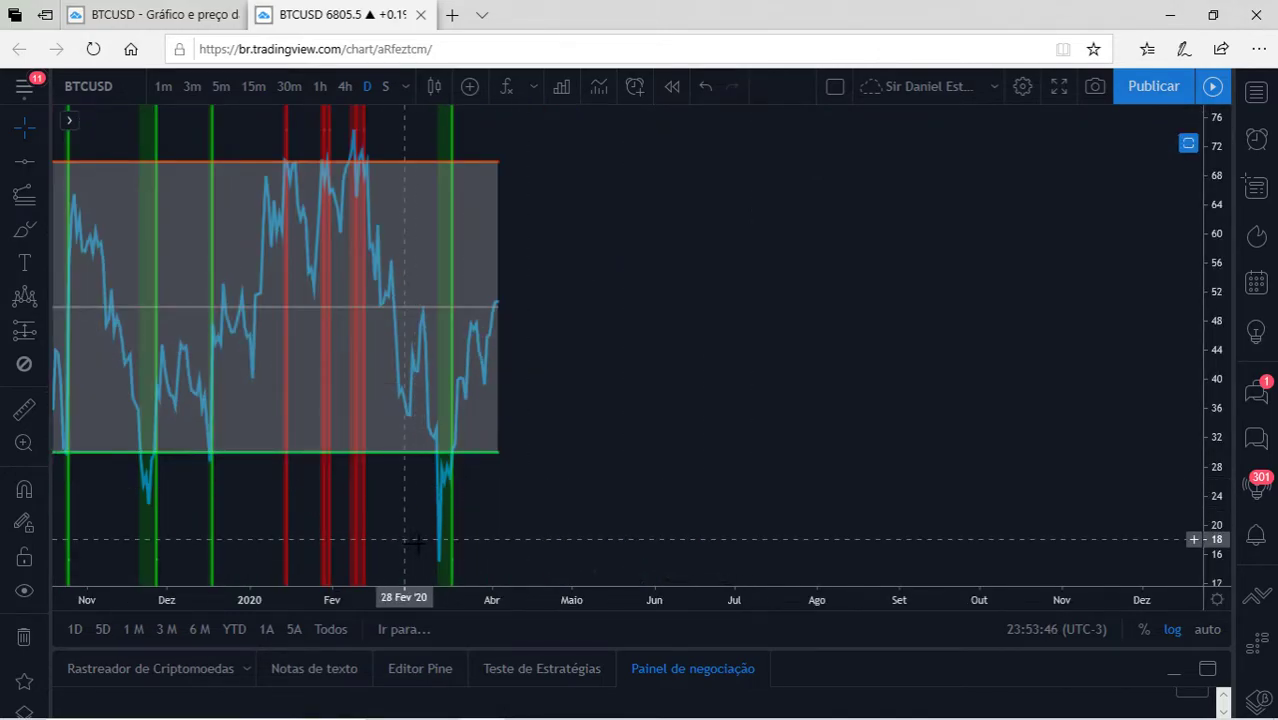
{"action": "scroll", "coordinate": [660, 340], "scroll_direction": "down", "scroll_amount": 3}
{"action": "left_click_drag", "start_coordinate": [1213, 200], "coordinate": [1199, 338]}
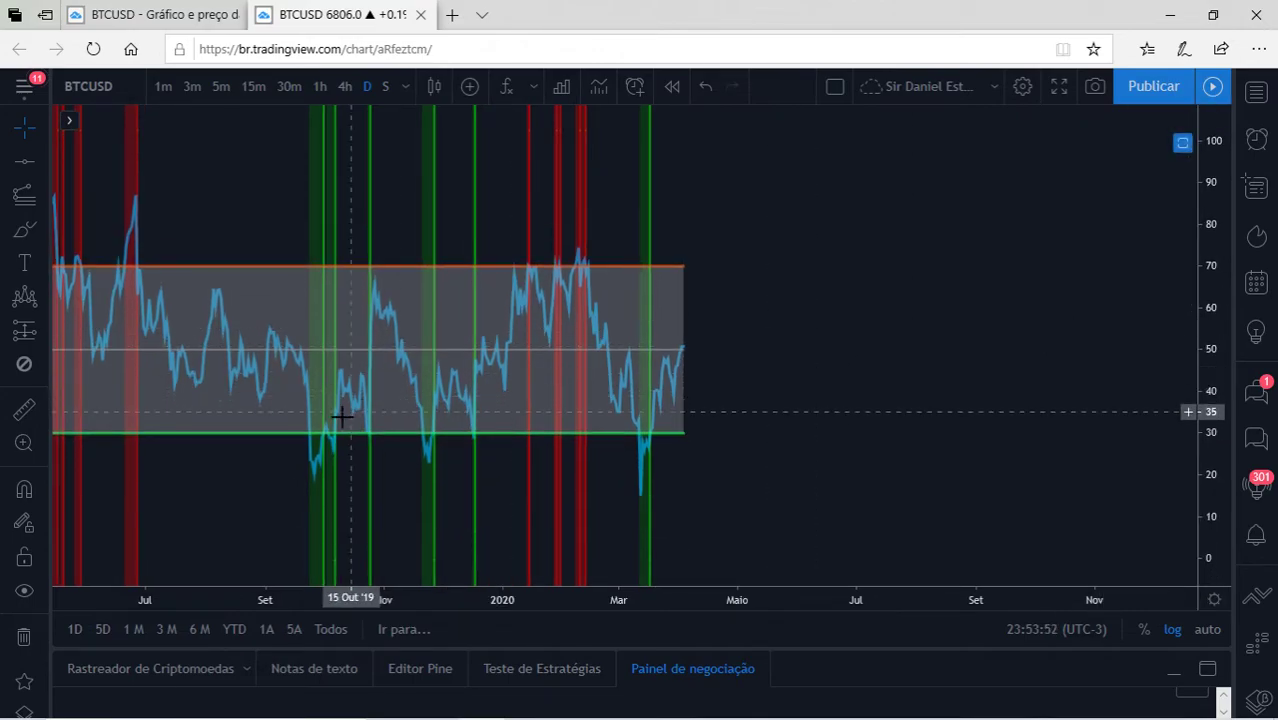
Restore the full pane layout and rescale the price axis to bring the daily BTCUSD candles into view
{"action": "double_click", "coordinate": [963, 410]}
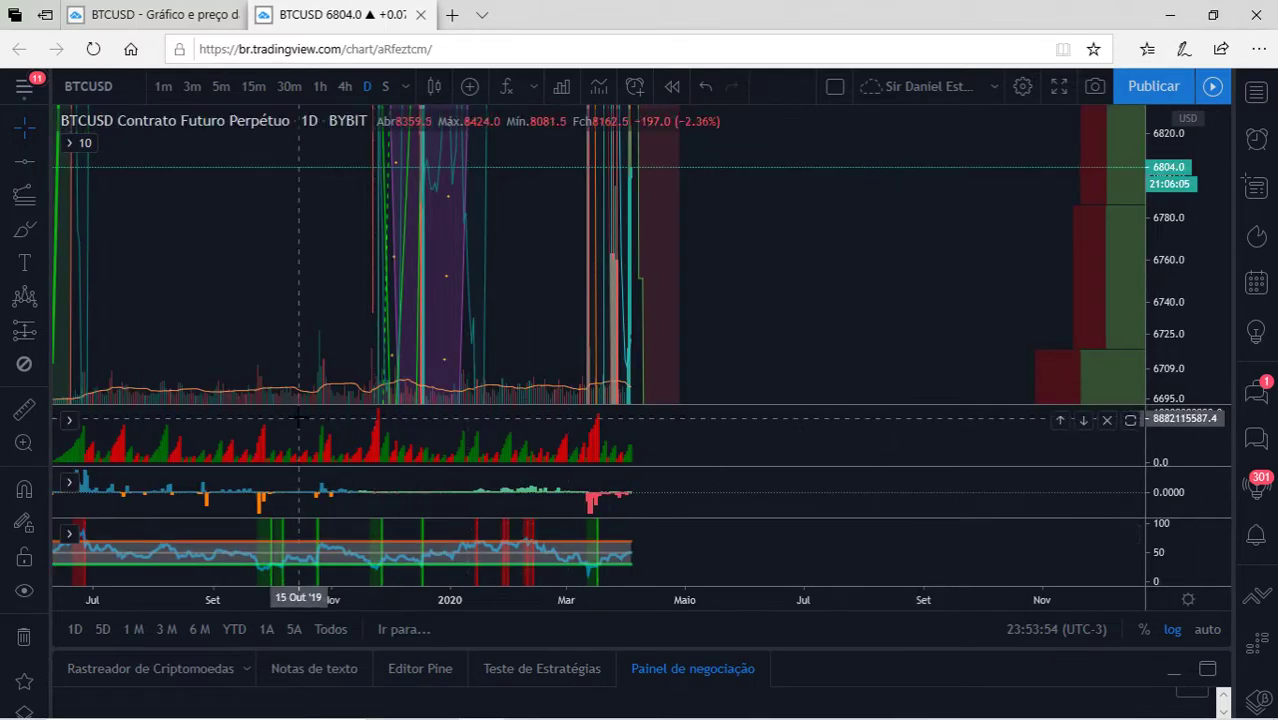
{"action": "left_click_drag", "start_coordinate": [1167, 222], "coordinate": [1150, 492]}
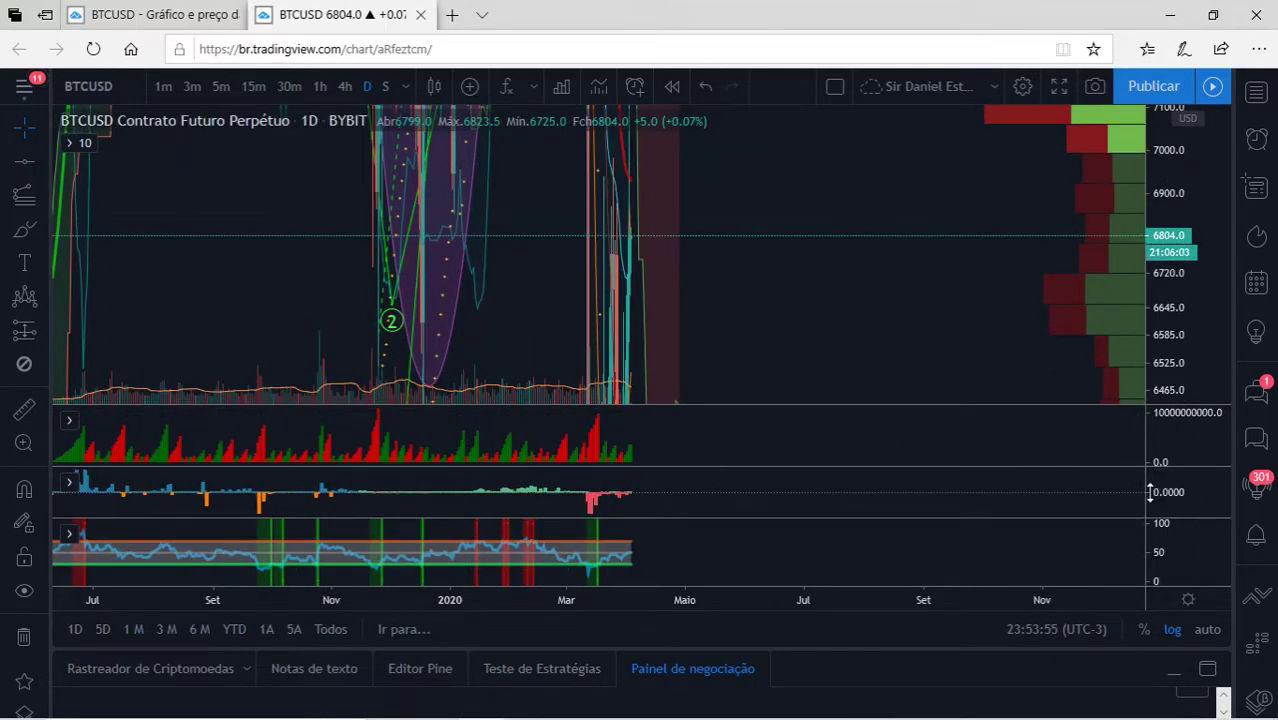
{"action": "left_click_drag", "start_coordinate": [866, 220], "coordinate": [908, 420]}
{"action": "left_click_drag", "start_coordinate": [847, 372], "coordinate": [1113, 277]}
{"action": "left_click_drag", "start_coordinate": [1162, 224], "coordinate": [1145, 455]}
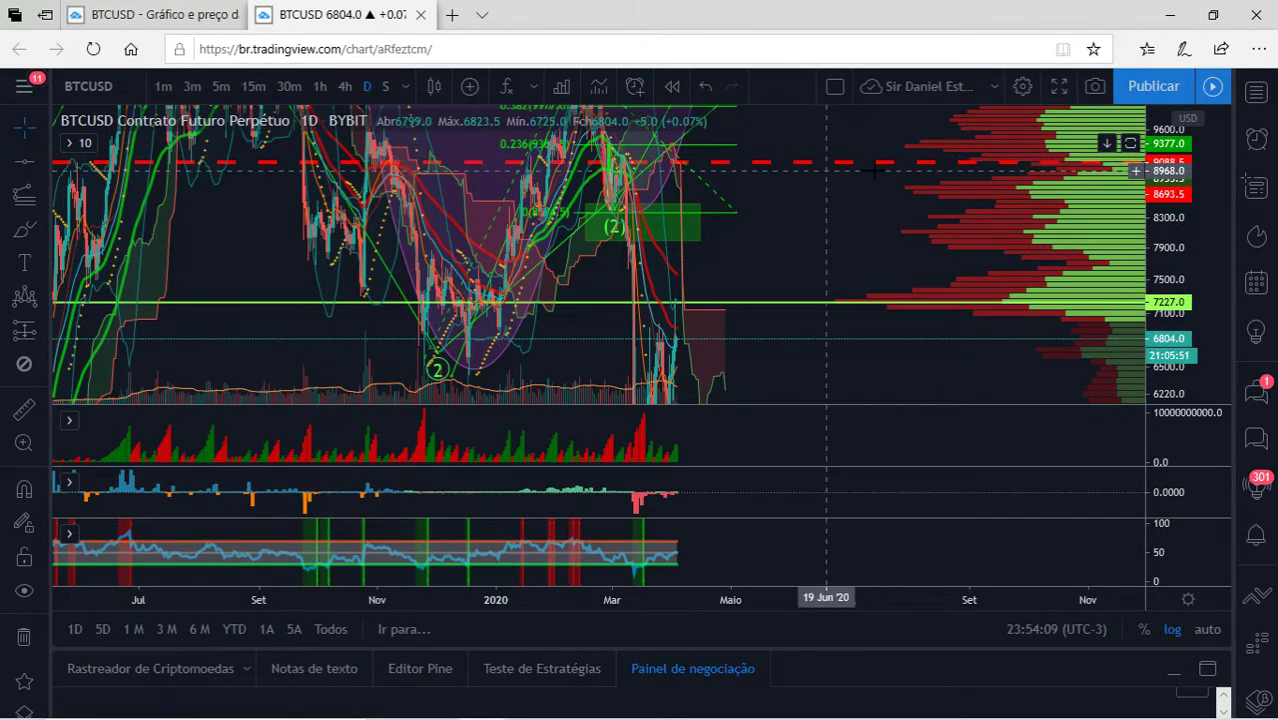
{"action": "left_click_drag", "start_coordinate": [1167, 180], "coordinate": [1167, 205]}
{"action": "left_click_drag", "start_coordinate": [870, 245], "coordinate": [874, 272]}
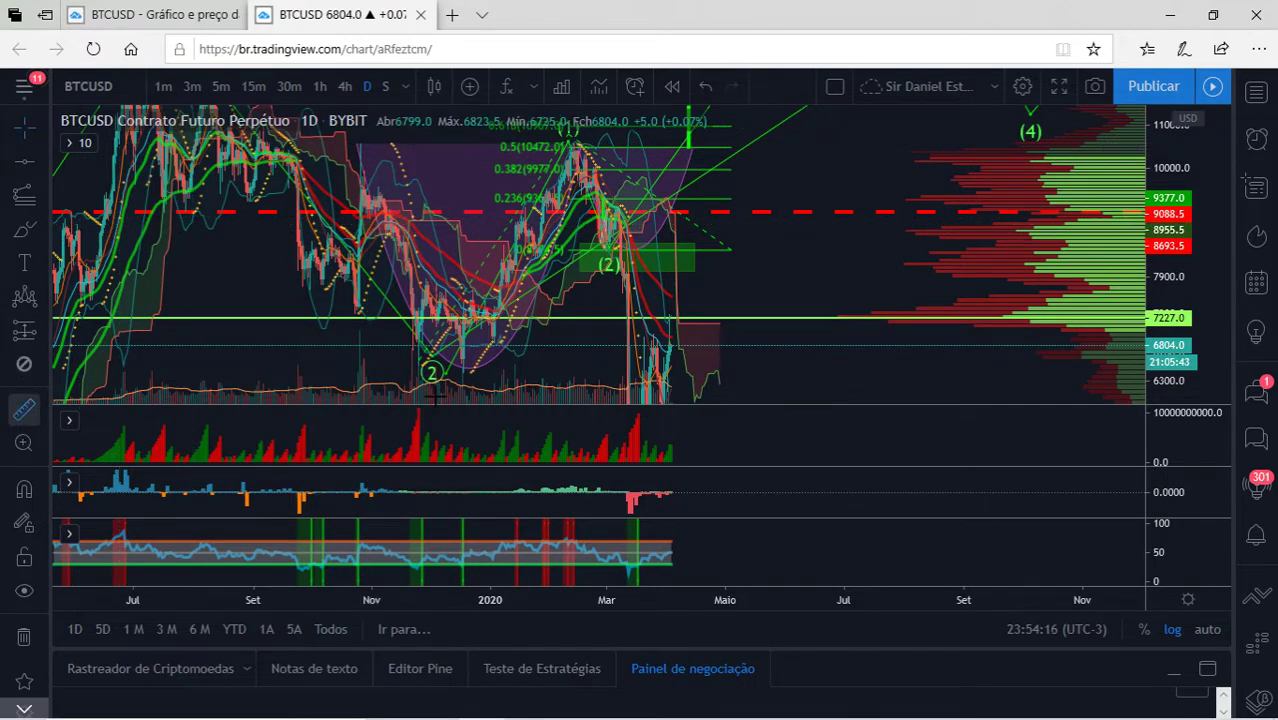
Measure a price move on the daily chart starting from 07 Oct '19 at 7931.5
{"action": "left_click", "coordinate": [322, 274]}
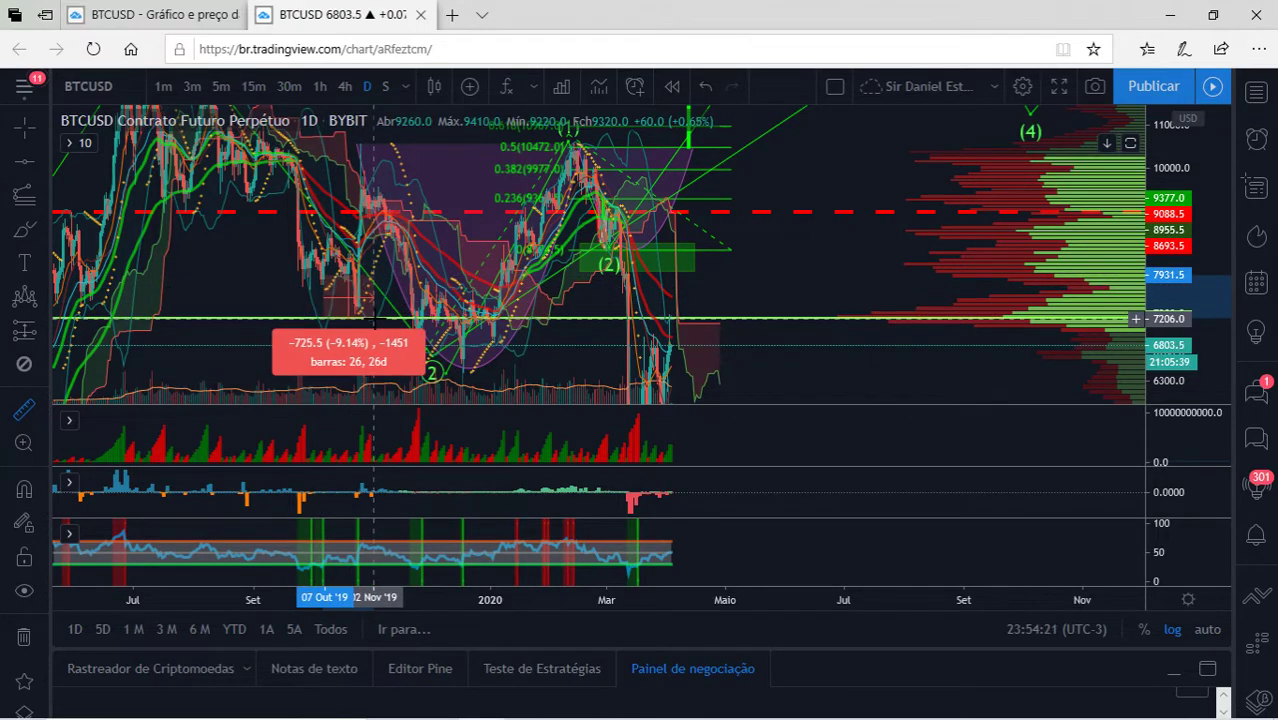
{"action": "left_click", "coordinate": [425, 148]}
{"action": "left_click_drag", "start_coordinate": [1198, 172], "coordinate": [1178, 200]}
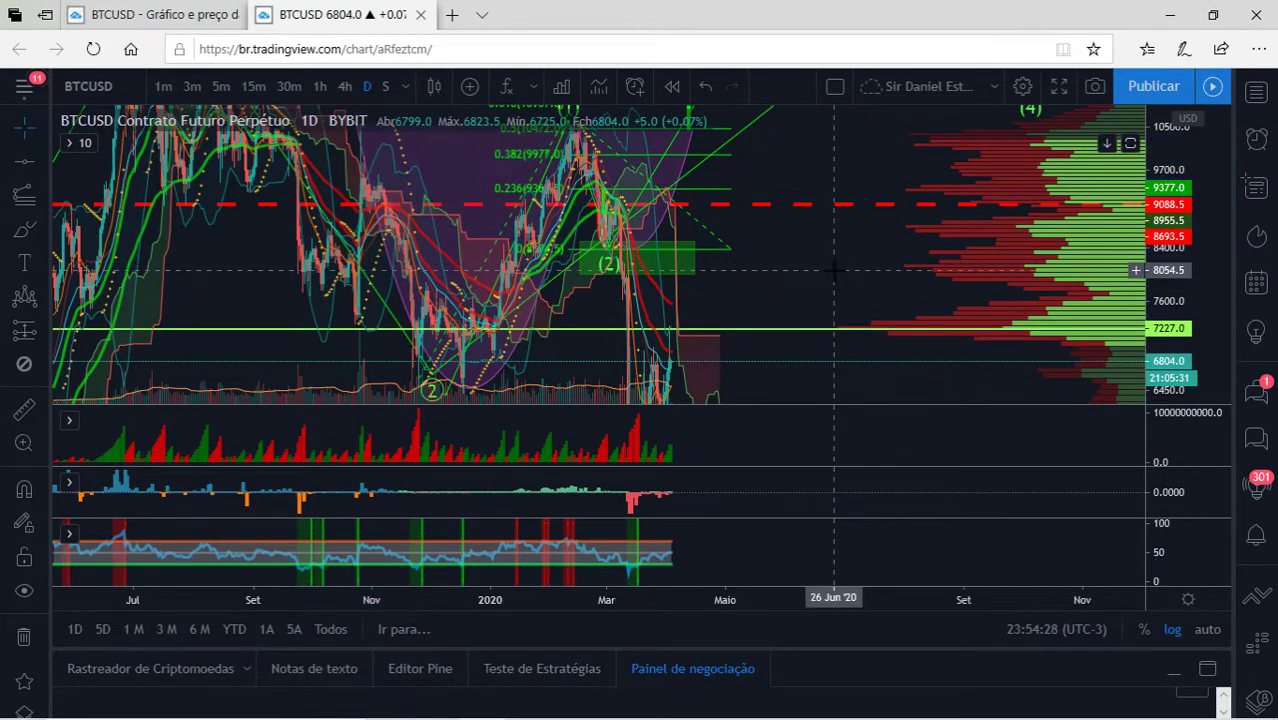
Examine the daily BTCUSD price history back to early 2019, including the Elliott wave drawing and its labelled turning points
{"action": "scroll", "coordinate": [815, 270], "scroll_direction": "up", "scroll_amount": 3}
{"action": "left_click_drag", "start_coordinate": [633, 302], "coordinate": [852, 289]}
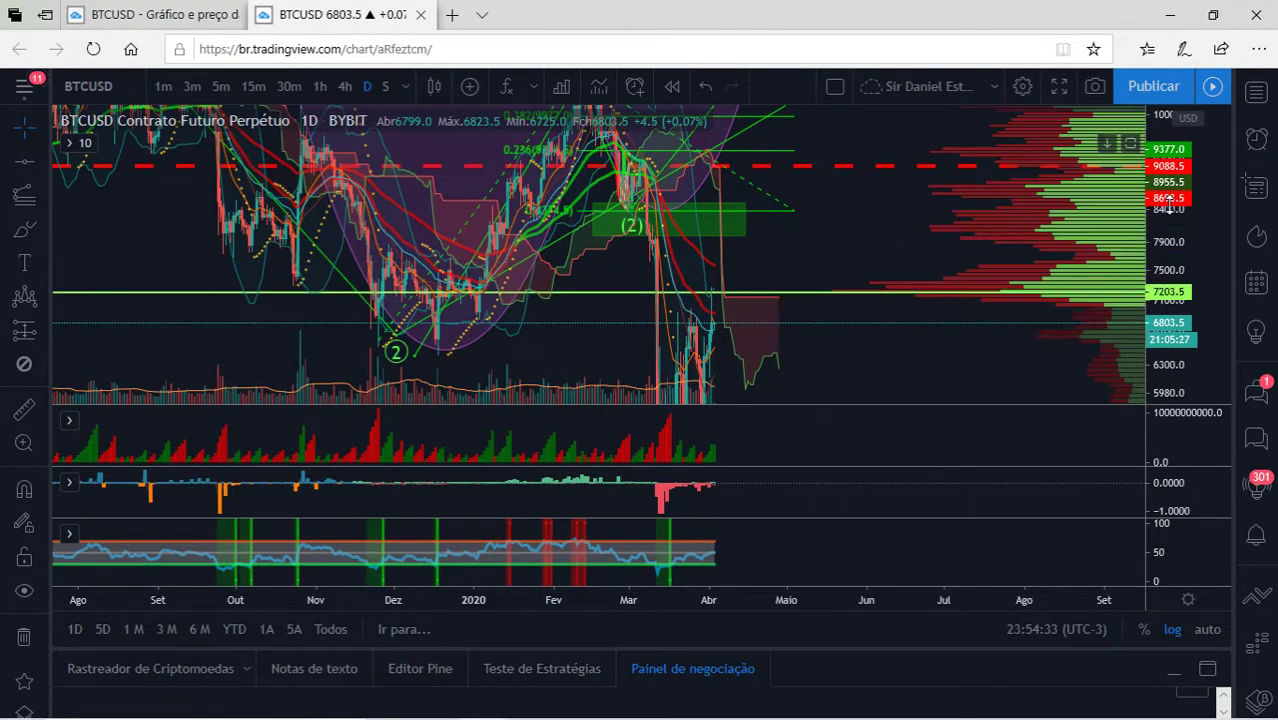
{"action": "left_click_drag", "start_coordinate": [1168, 280], "coordinate": [1077, 325]}
{"action": "scroll", "coordinate": [905, 330], "scroll_direction": "down", "scroll_amount": 4}
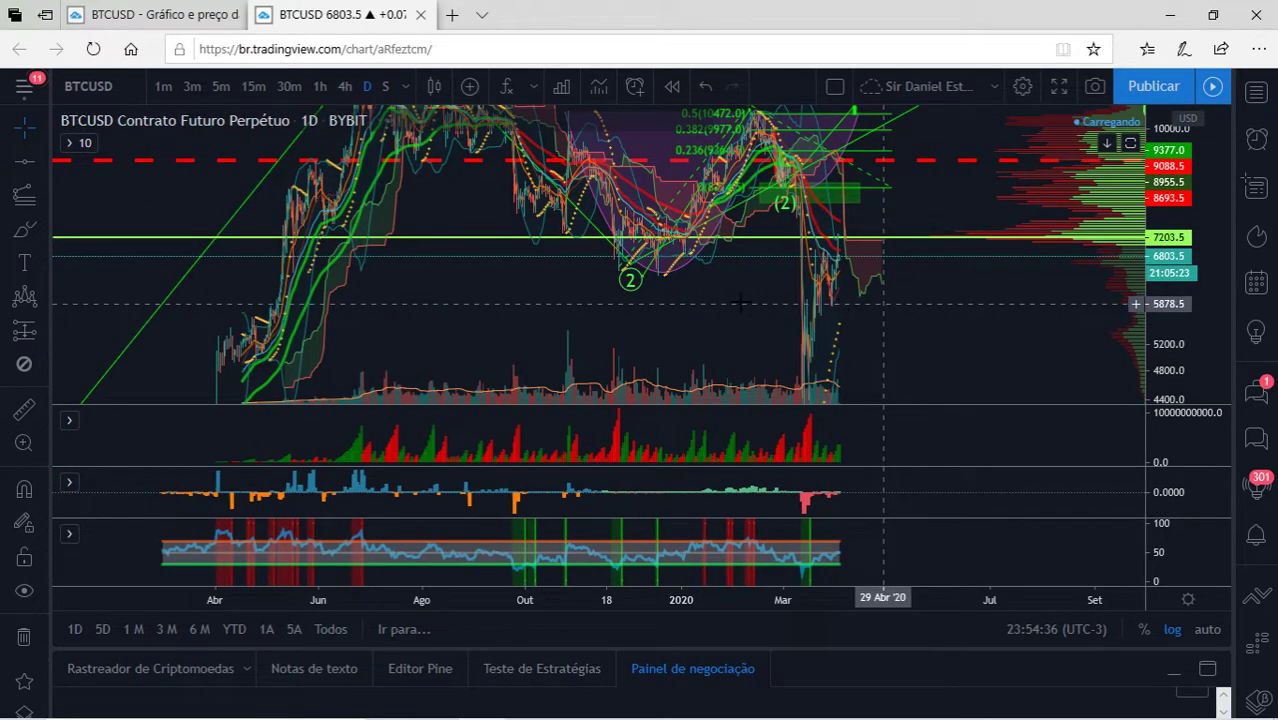
{"action": "left_click_drag", "start_coordinate": [713, 300], "coordinate": [637, 327]}
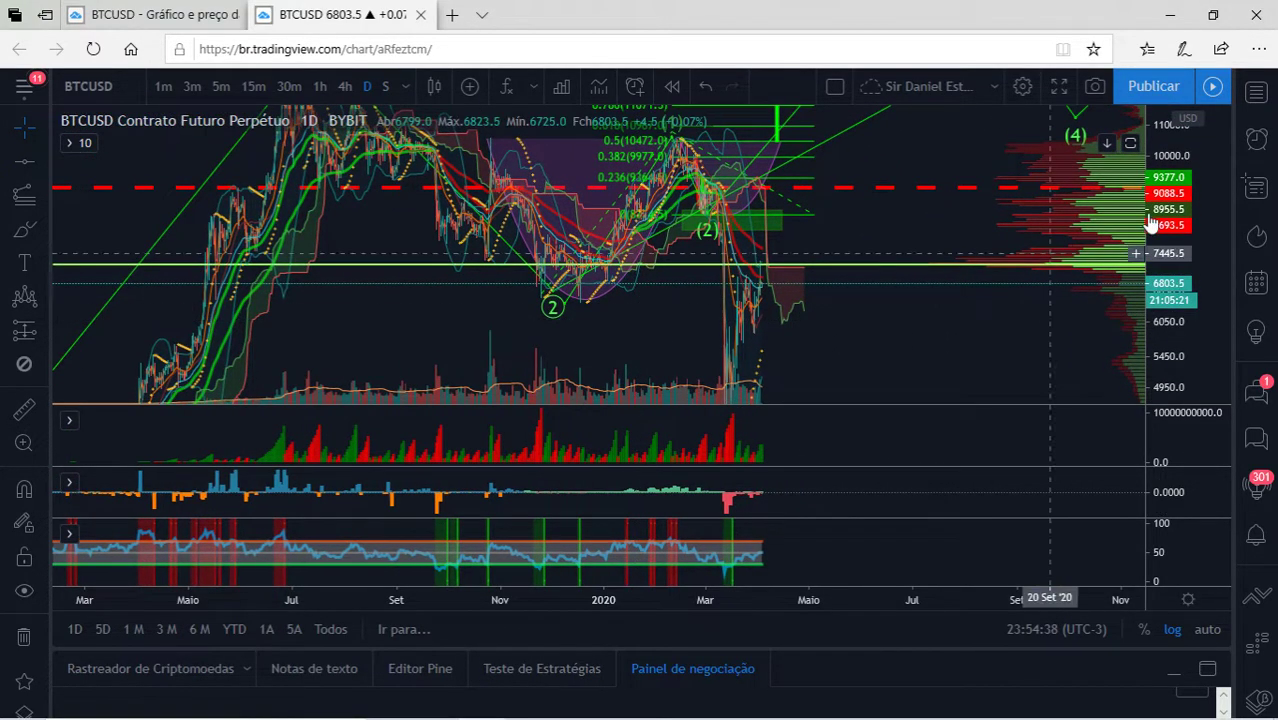
{"action": "left_click_drag", "start_coordinate": [1166, 262], "coordinate": [1166, 314]}
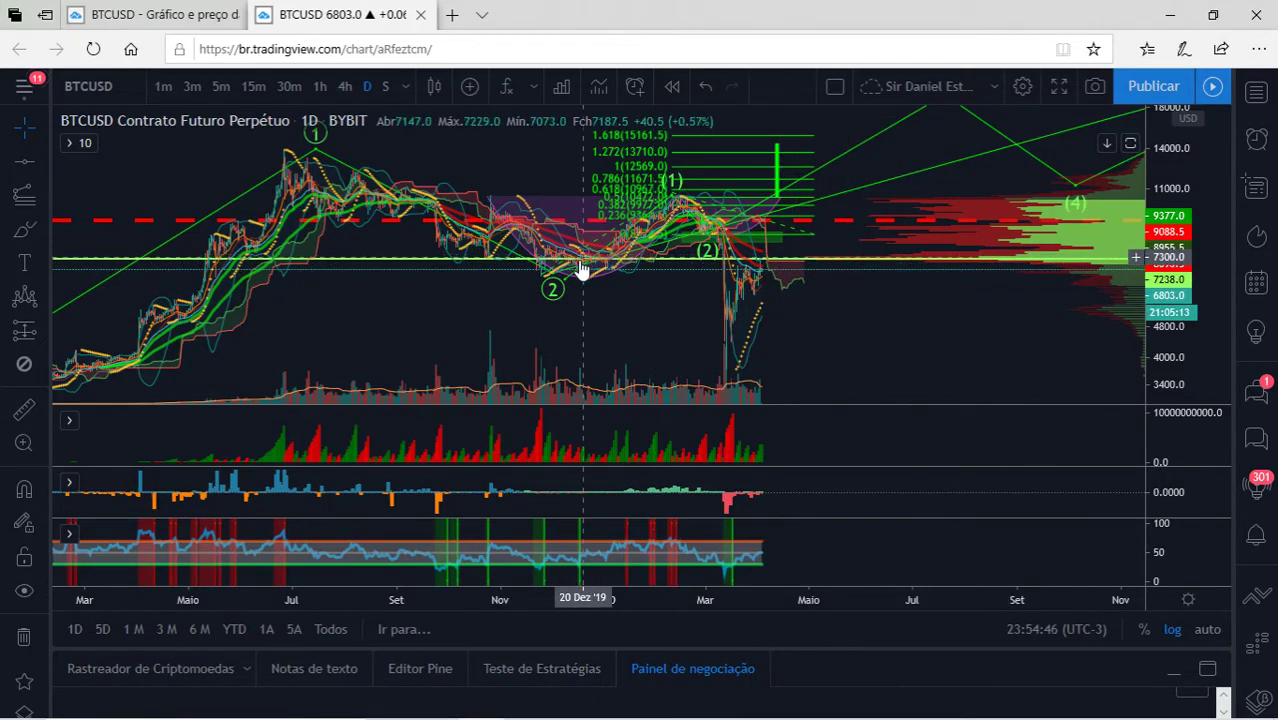
{"action": "scroll", "coordinate": [510, 272], "scroll_direction": "down", "scroll_amount": 1}
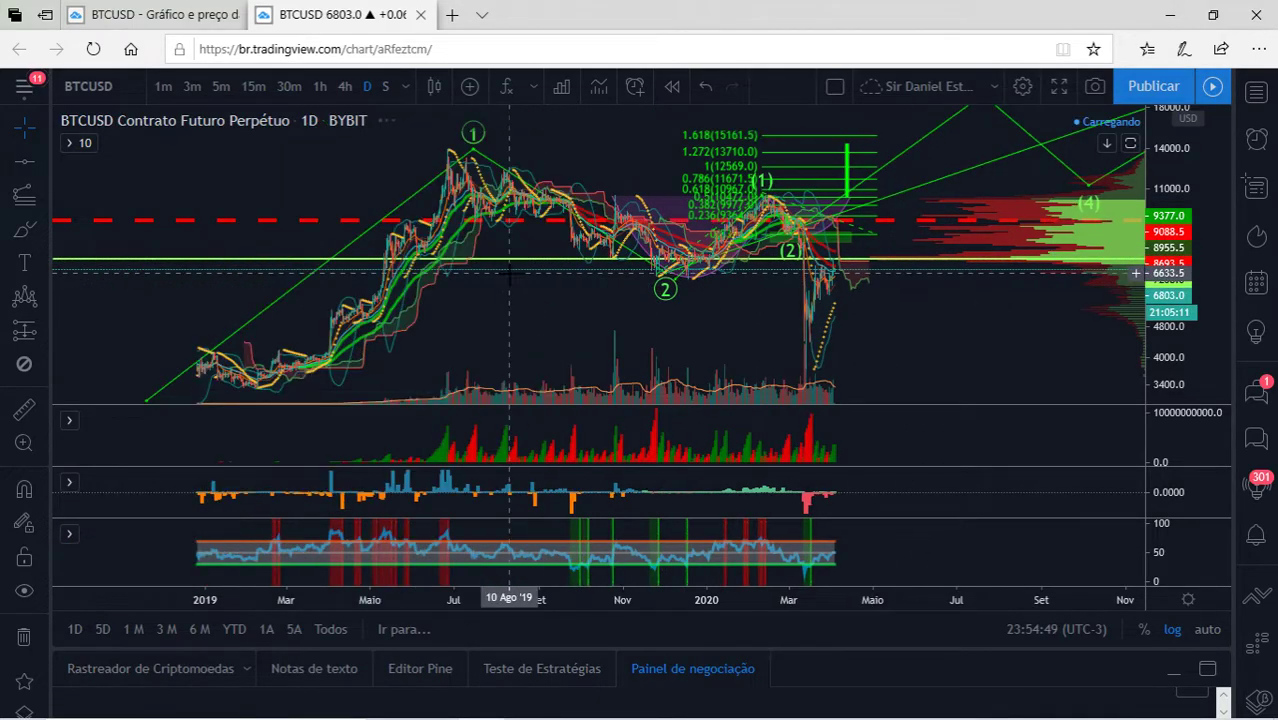
{"action": "left_click_drag", "start_coordinate": [519, 308], "coordinate": [414, 314]}
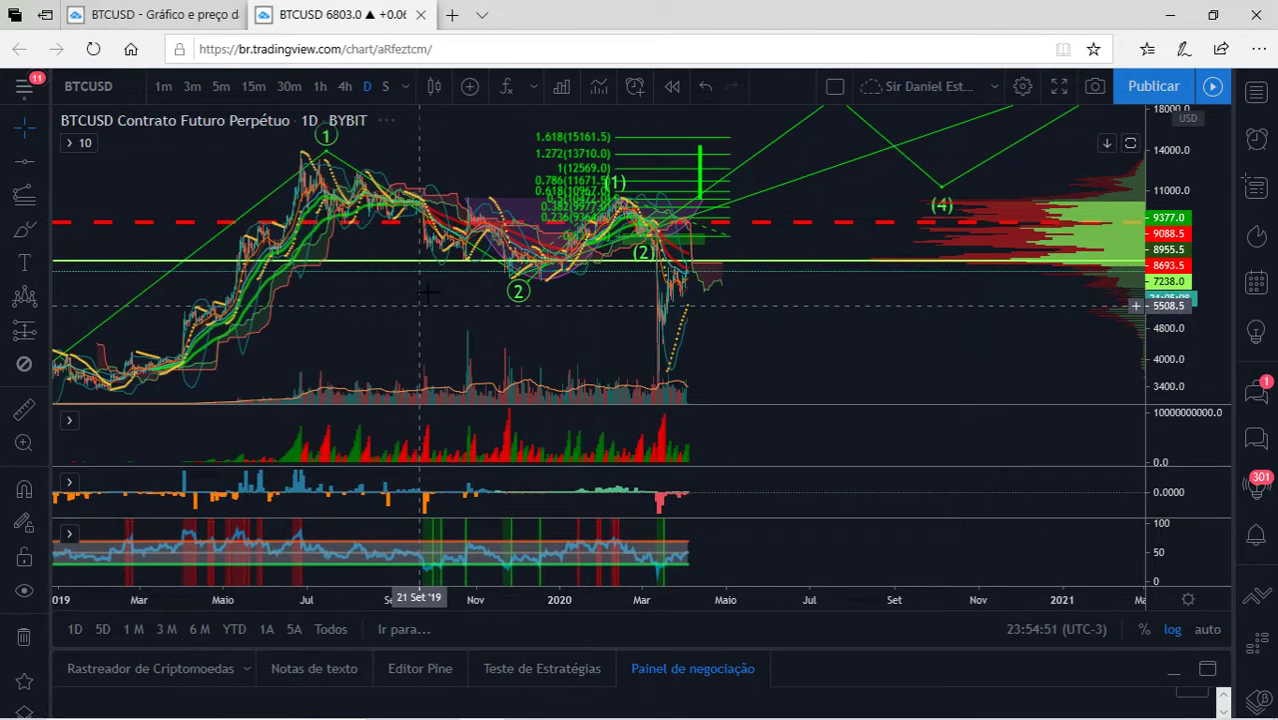
{"action": "left_click", "coordinate": [480, 260]}
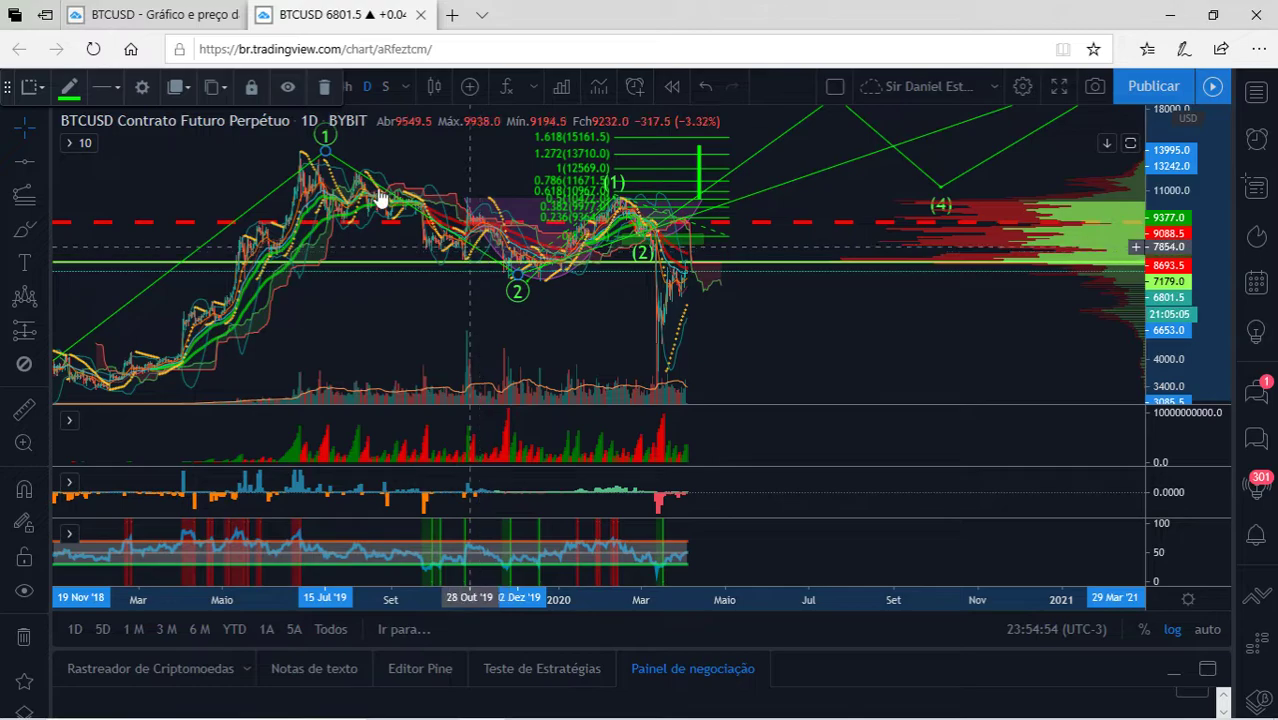
Change the chart's symbol to XBTUSD, the BitMEX Bitcoin / US Dollar Perpetual Inverse Swap Contract
{"action": "left_click", "coordinate": [99, 86]}
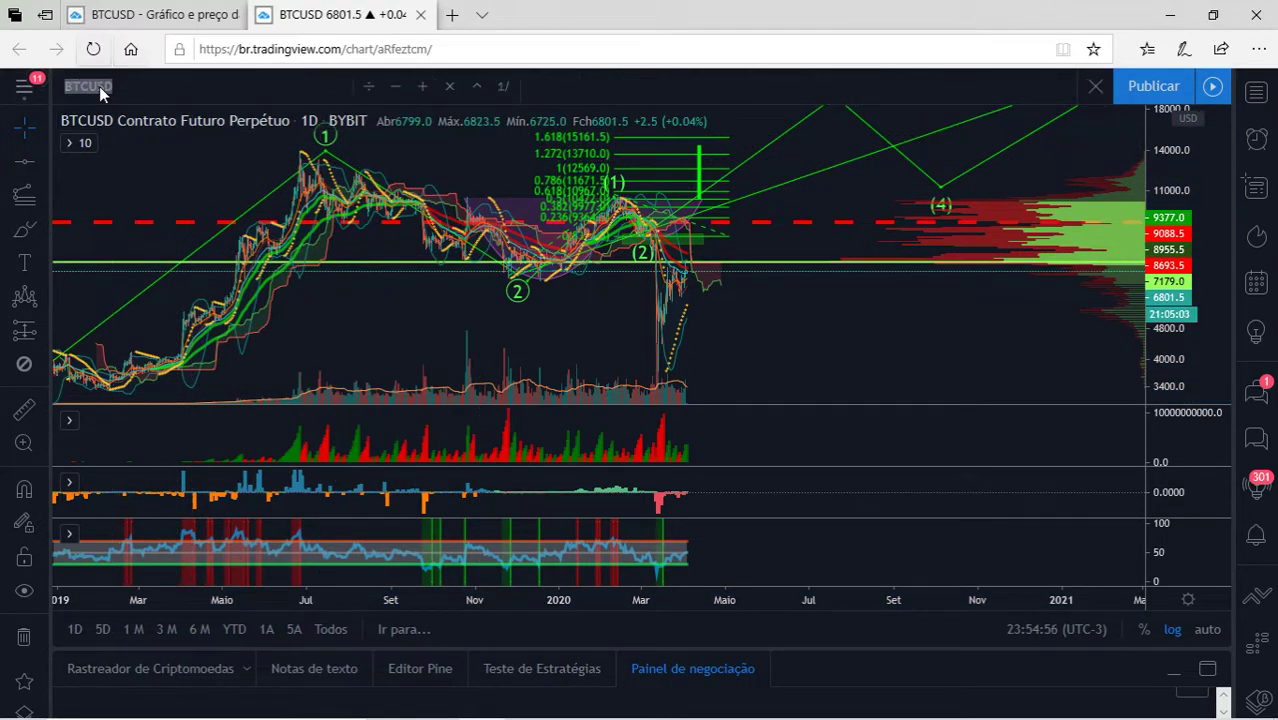
{"action": "type", "text": "B"}
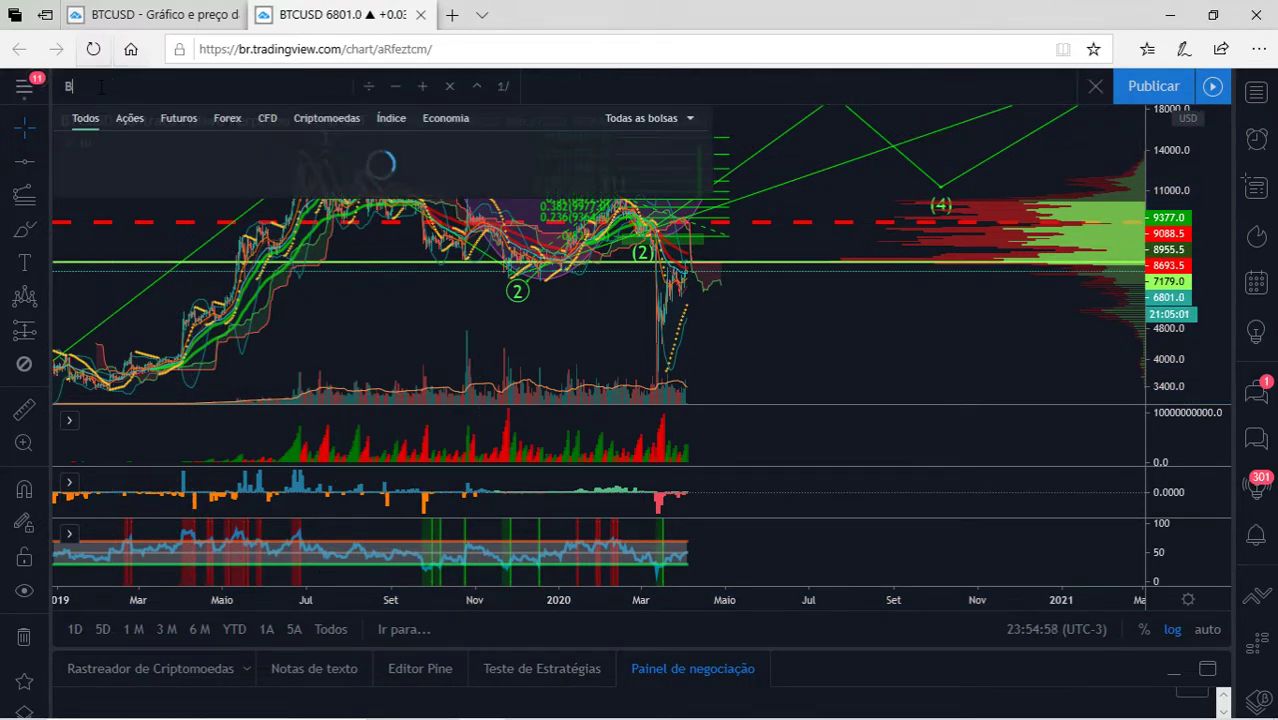
{"action": "key", "text": "BackSpace"}
{"action": "type", "text": "XBTUSD"}
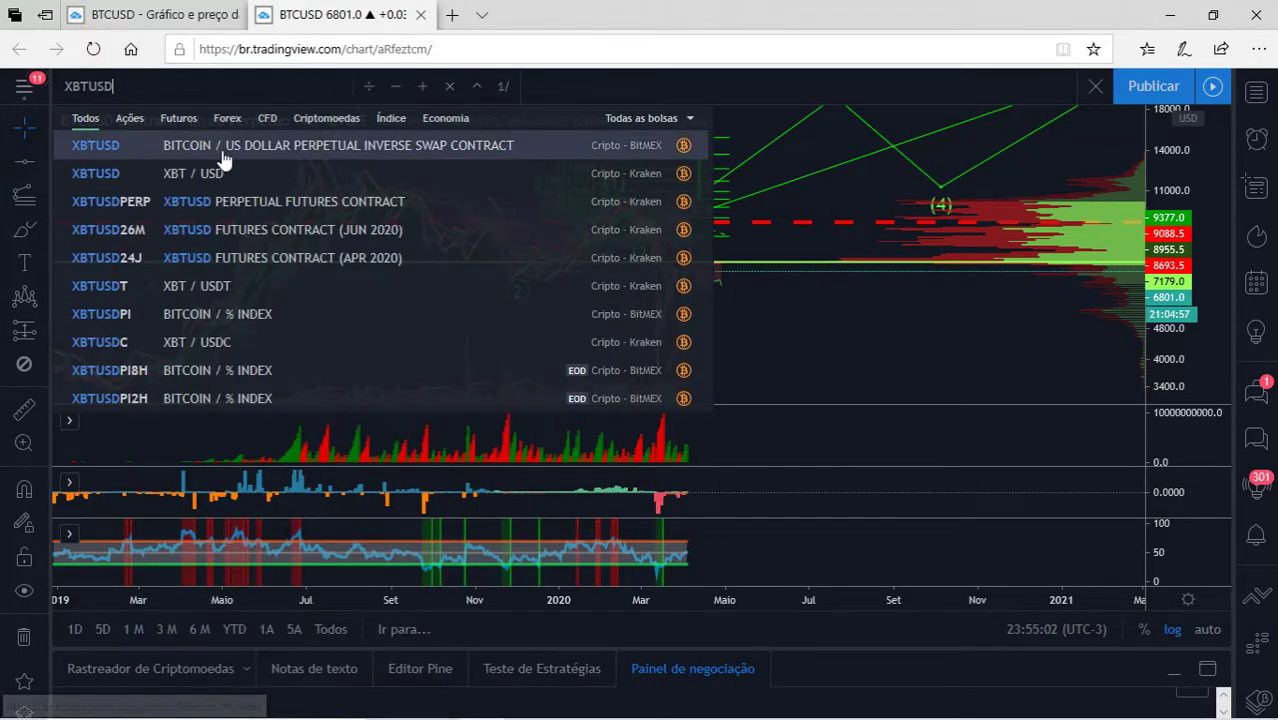
{"action": "left_click", "coordinate": [234, 152]}
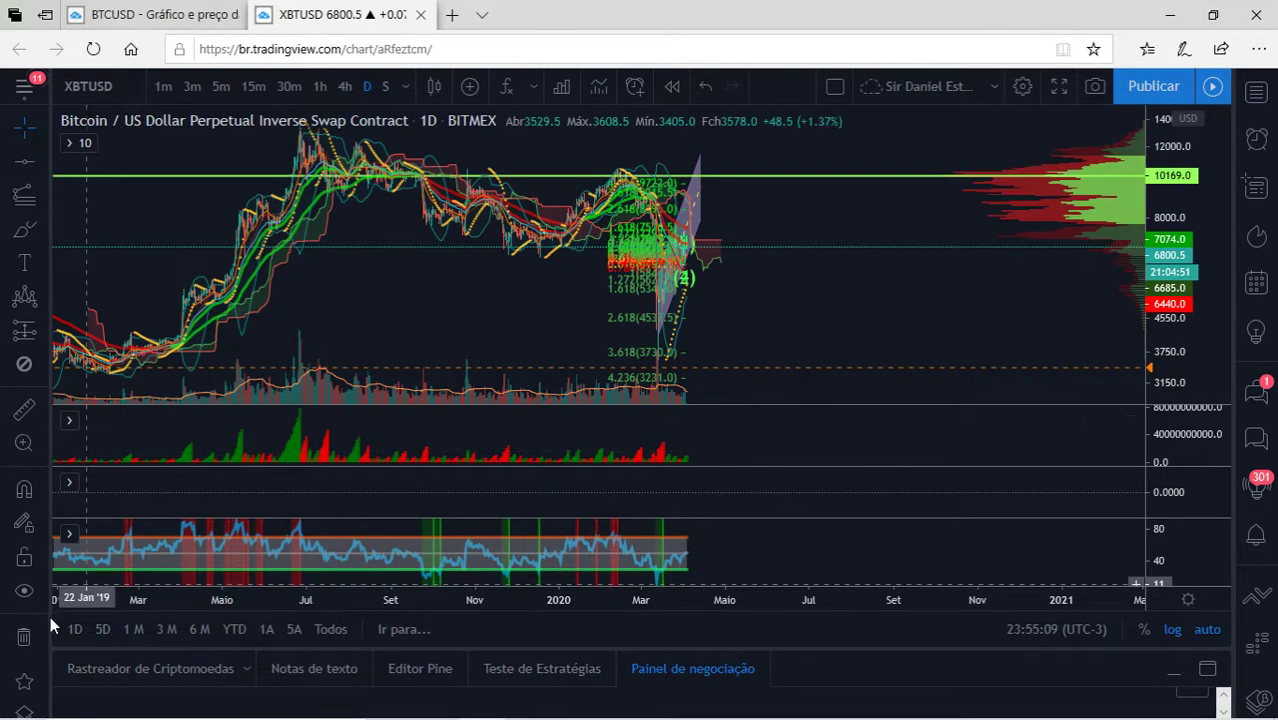
Examine the XBTUSD daily candles of March and April 2020 against the rising channel and the Fibonacci levels
{"action": "scroll", "coordinate": [675, 213], "scroll_direction": "up", "scroll_amount": 8}
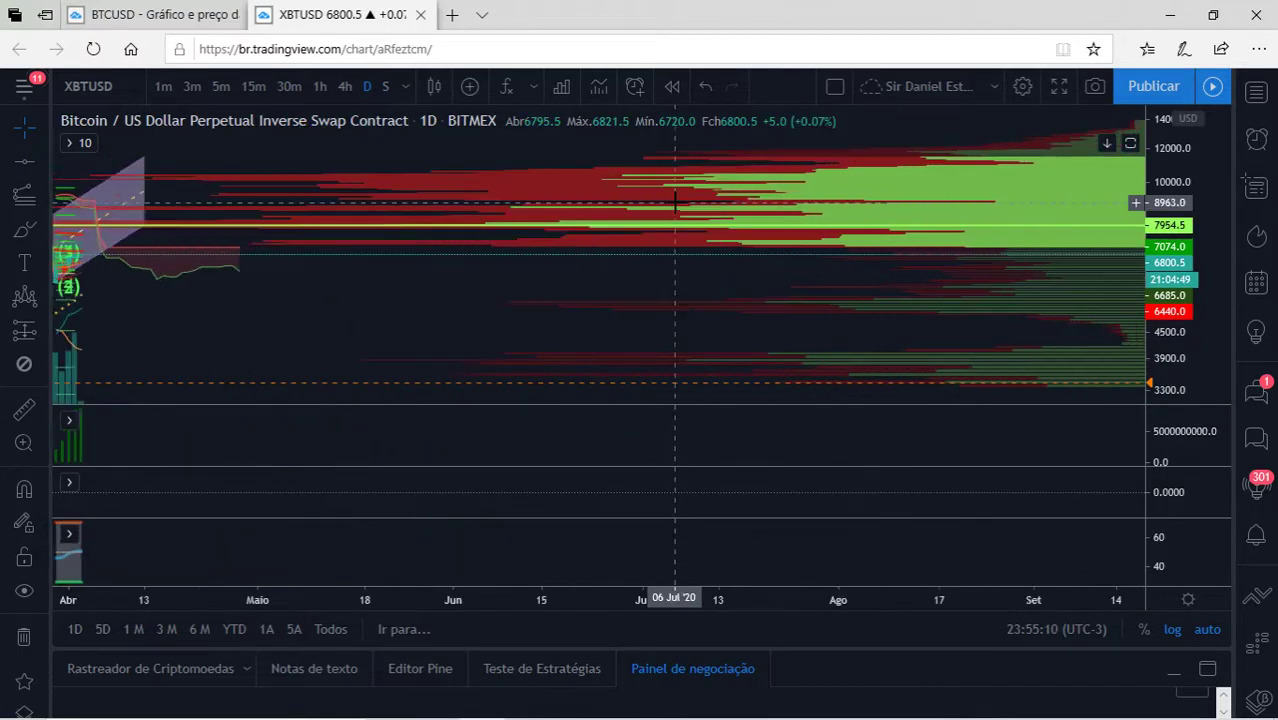
{"action": "scroll", "coordinate": [670, 268], "scroll_direction": "down", "scroll_amount": 4}
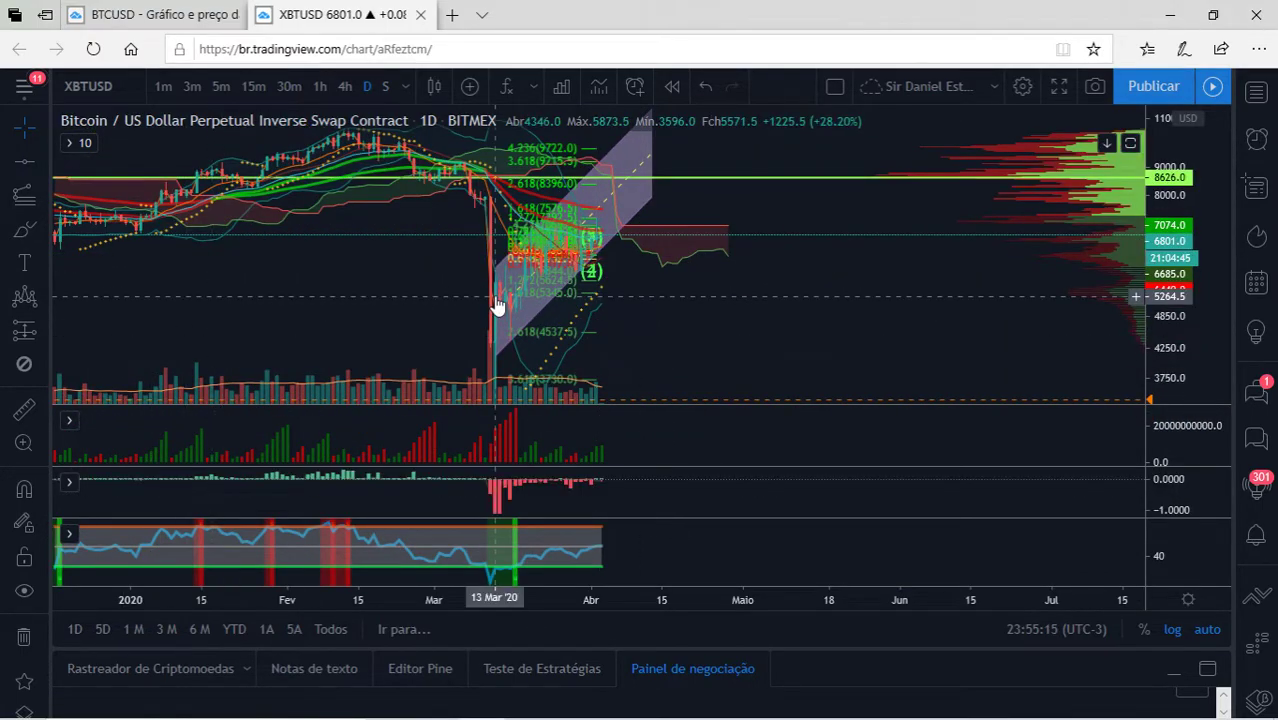
{"action": "scroll", "coordinate": [470, 300], "scroll_direction": "up", "scroll_amount": 5}
{"action": "left_click_drag", "start_coordinate": [324, 325], "coordinate": [680, 331]}
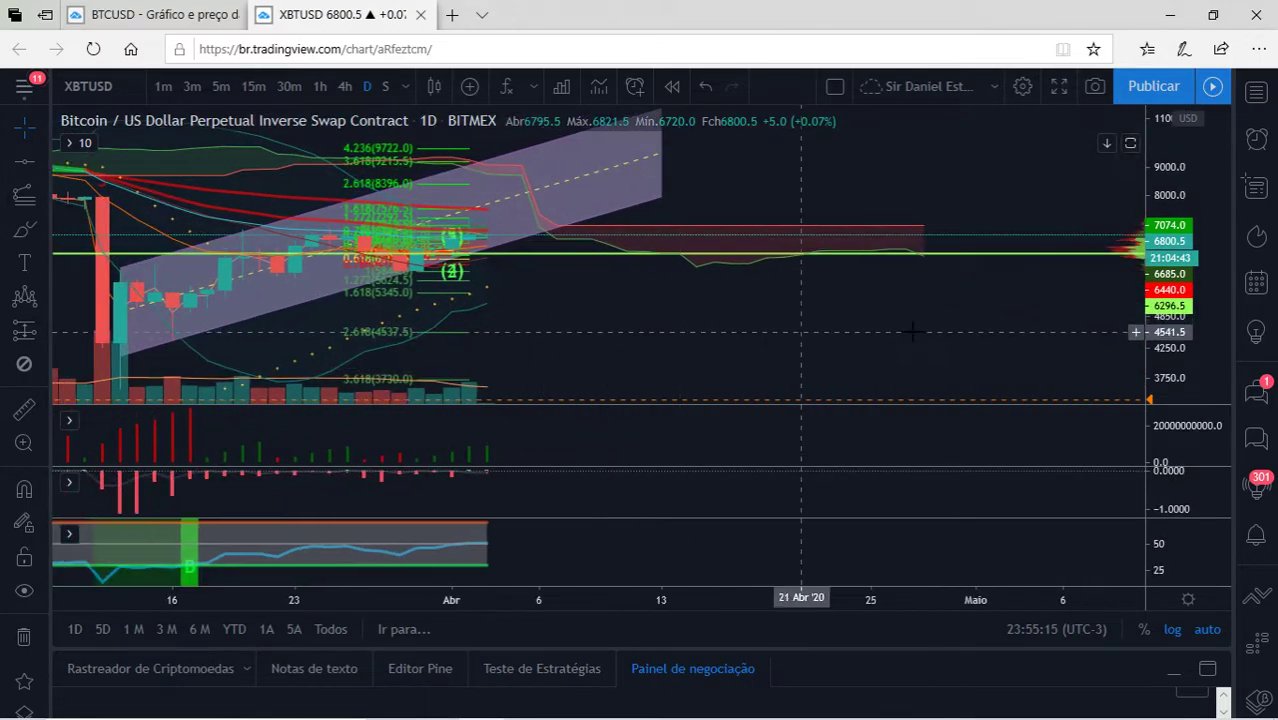
{"action": "left_click_drag", "start_coordinate": [1163, 333], "coordinate": [1163, 290]}
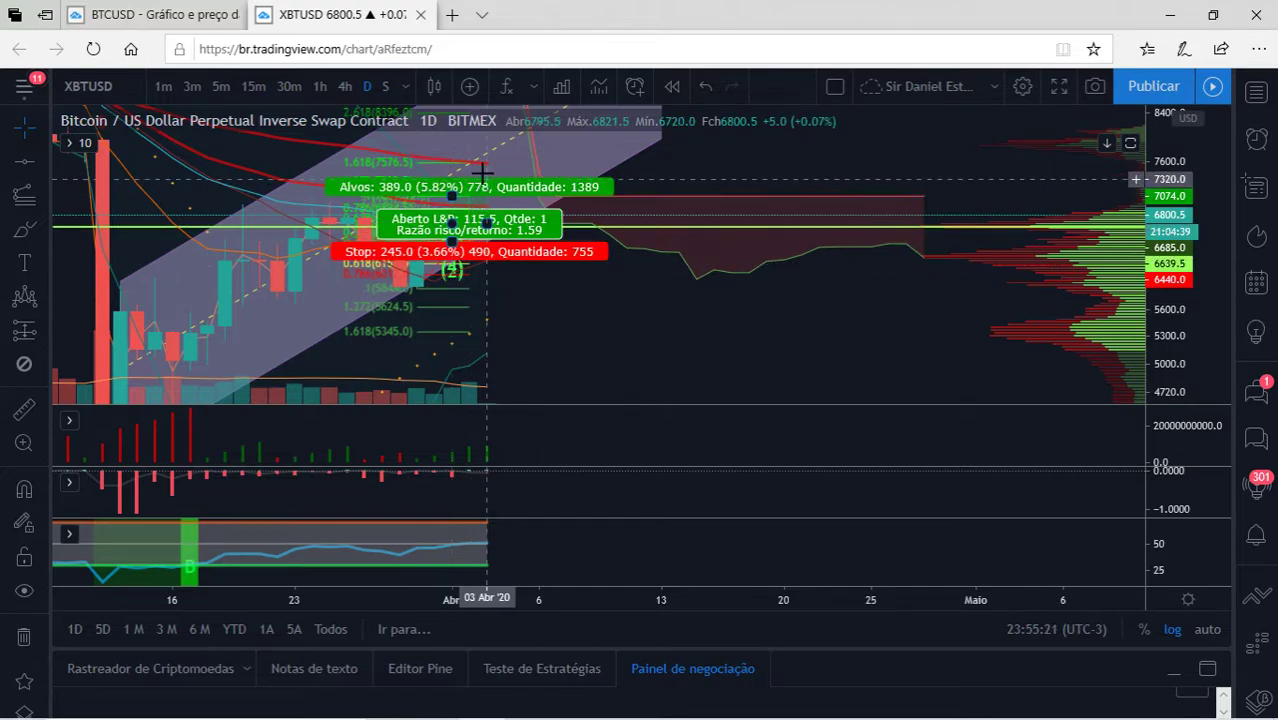
{"action": "left_click_drag", "start_coordinate": [796, 195], "coordinate": [807, 238]}
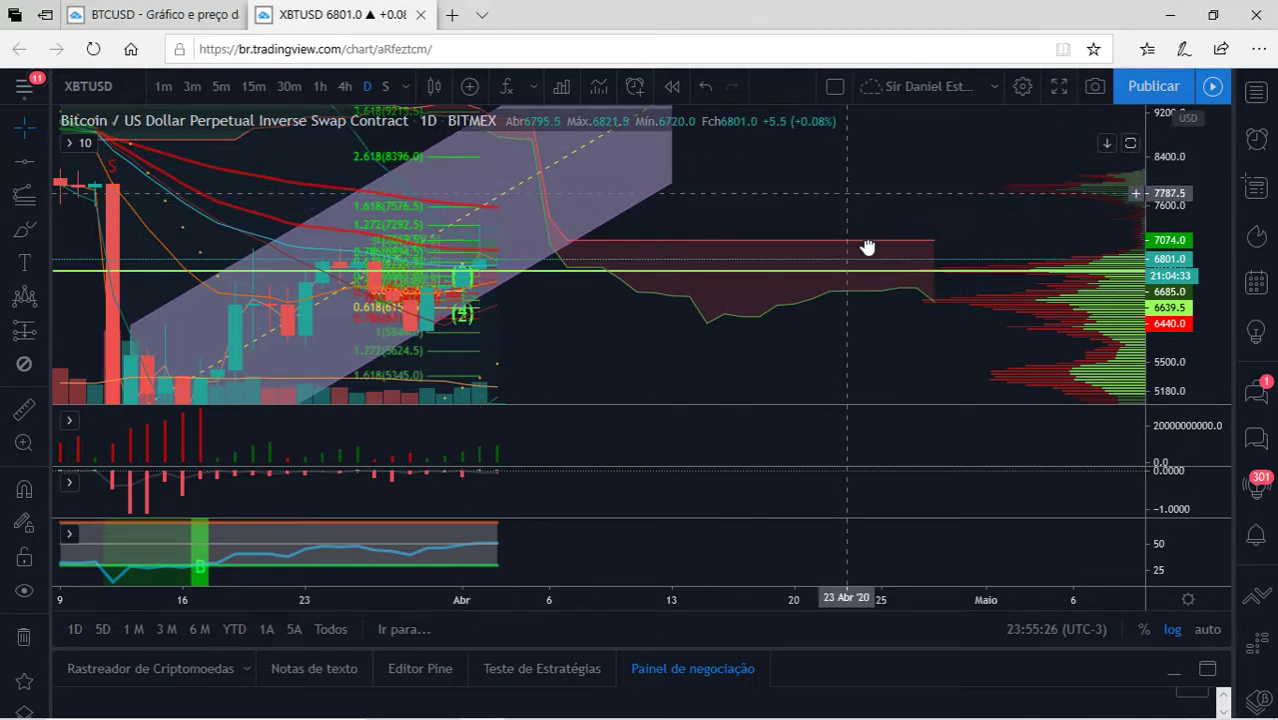
{"action": "left_click_drag", "start_coordinate": [867, 237], "coordinate": [884, 317]}
{"action": "left_click", "coordinate": [493, 216]}
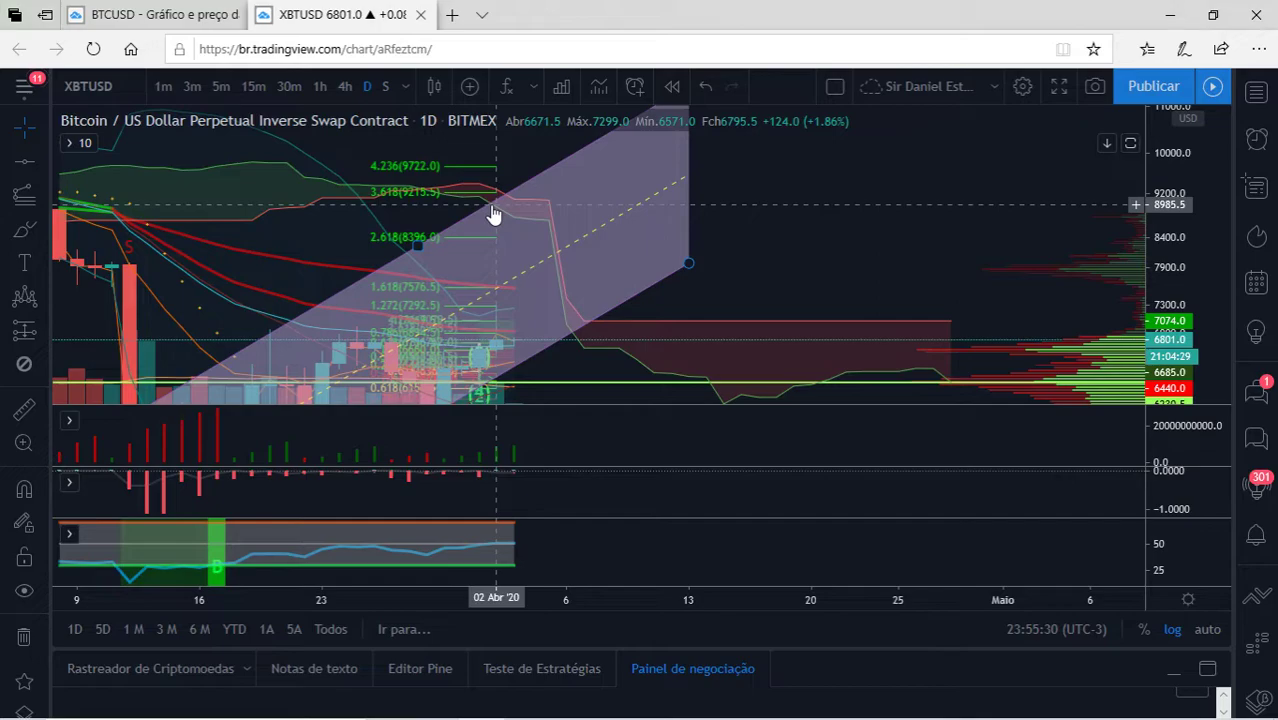
{"action": "scroll", "coordinate": [493, 216], "scroll_direction": "down", "scroll_amount": 3}
{"action": "left_click_drag", "start_coordinate": [1177, 168], "coordinate": [1171, 300]}
{"action": "left_click_drag", "start_coordinate": [913, 195], "coordinate": [896, 128]}
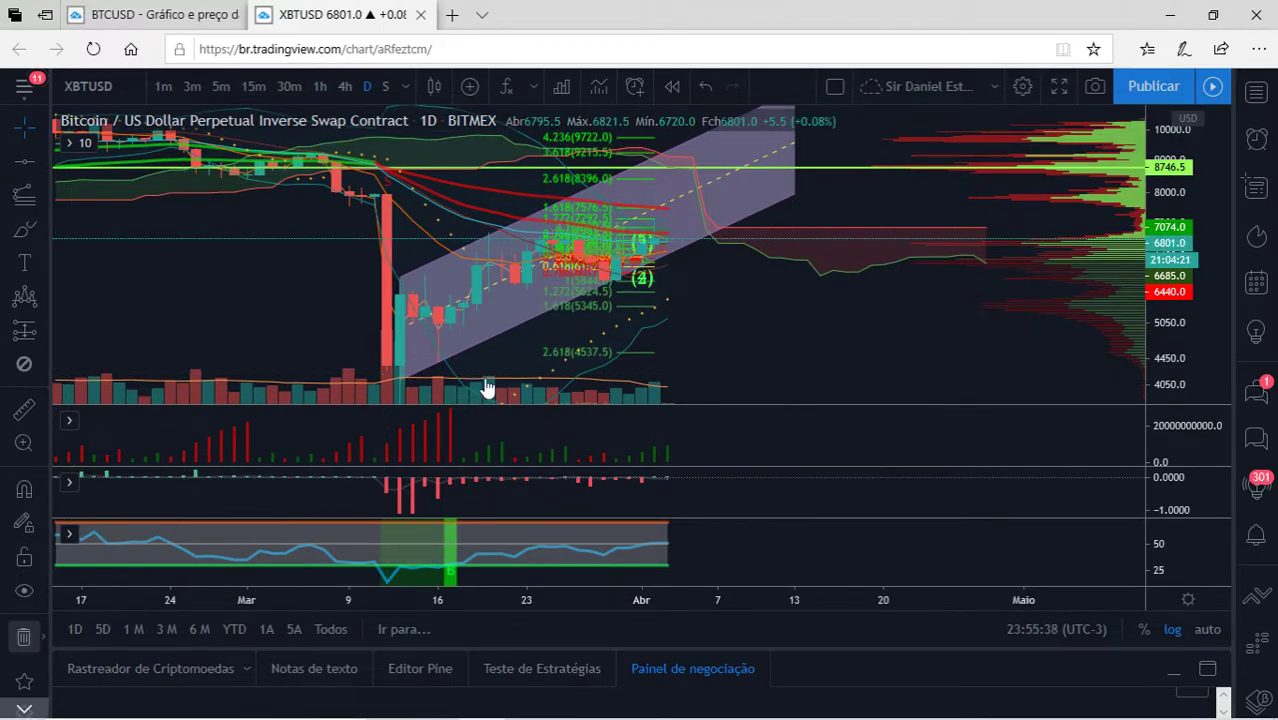
Clear the channel, Fibonacci, position and wave drawings from the XBTUSD chart, keeping the indicators
{"action": "key", "text": "ctrl+alt+h"}
{"action": "left_click_drag", "start_coordinate": [788, 326], "coordinate": [1011, 269]}
{"action": "left_click_drag", "start_coordinate": [1171, 243], "coordinate": [1171, 282]}
{"action": "left_click_drag", "start_coordinate": [978, 280], "coordinate": [616, 300]}
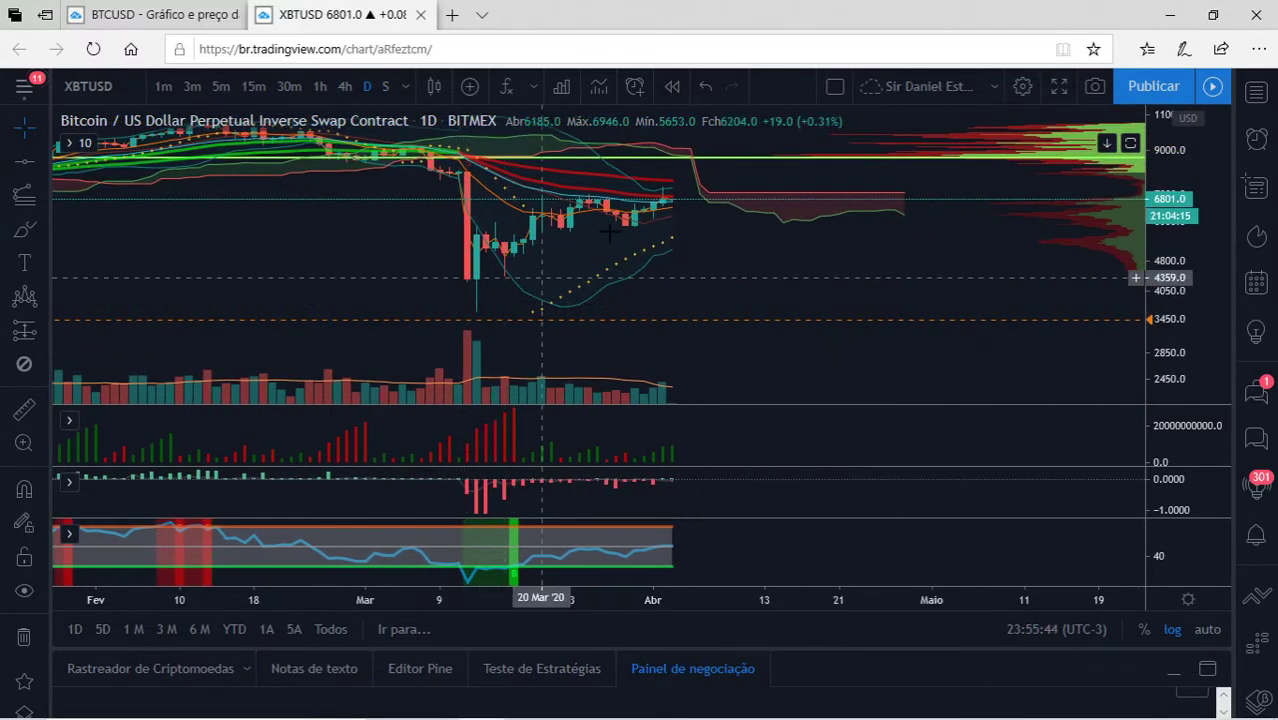
Draw a triangle with corners at about 3600 on 13 Mar '20, 9573.5 on 17 Abr '20 and 6028.5 on 08 Mar '20
{"action": "left_click", "coordinate": [40, 227]}
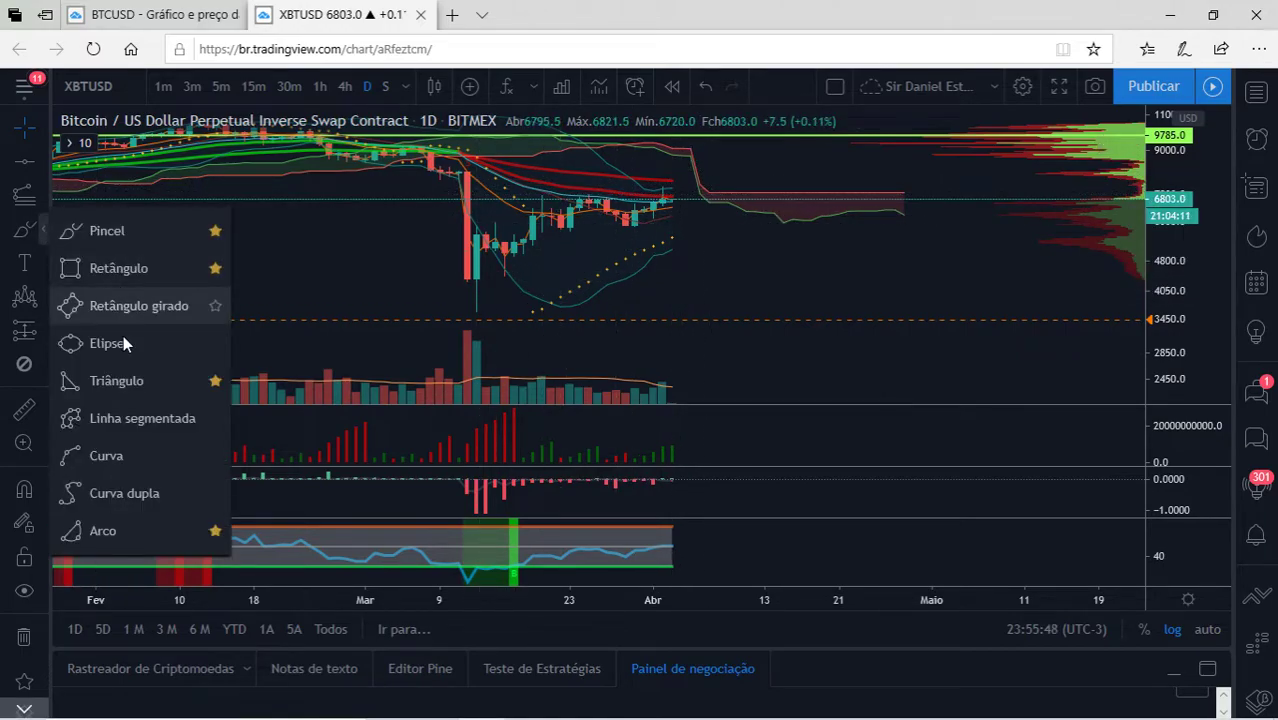
{"action": "left_click", "coordinate": [123, 390]}
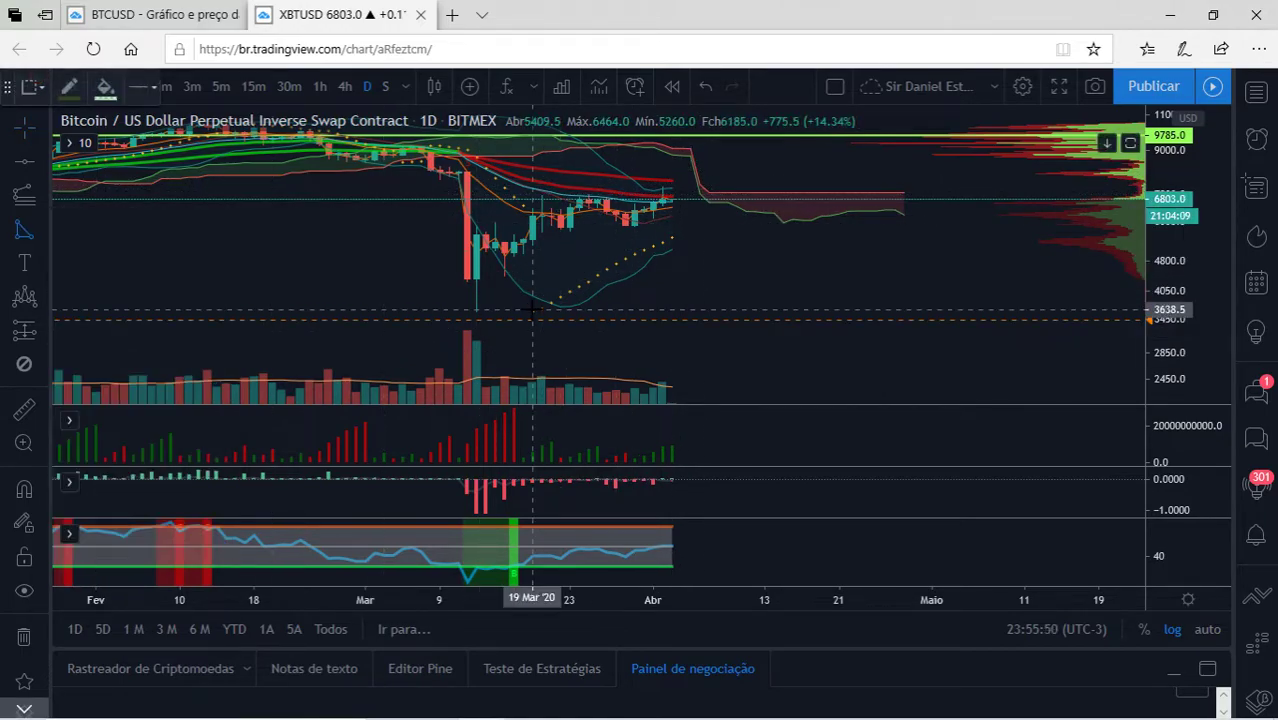
{"action": "left_click", "coordinate": [477, 312]}
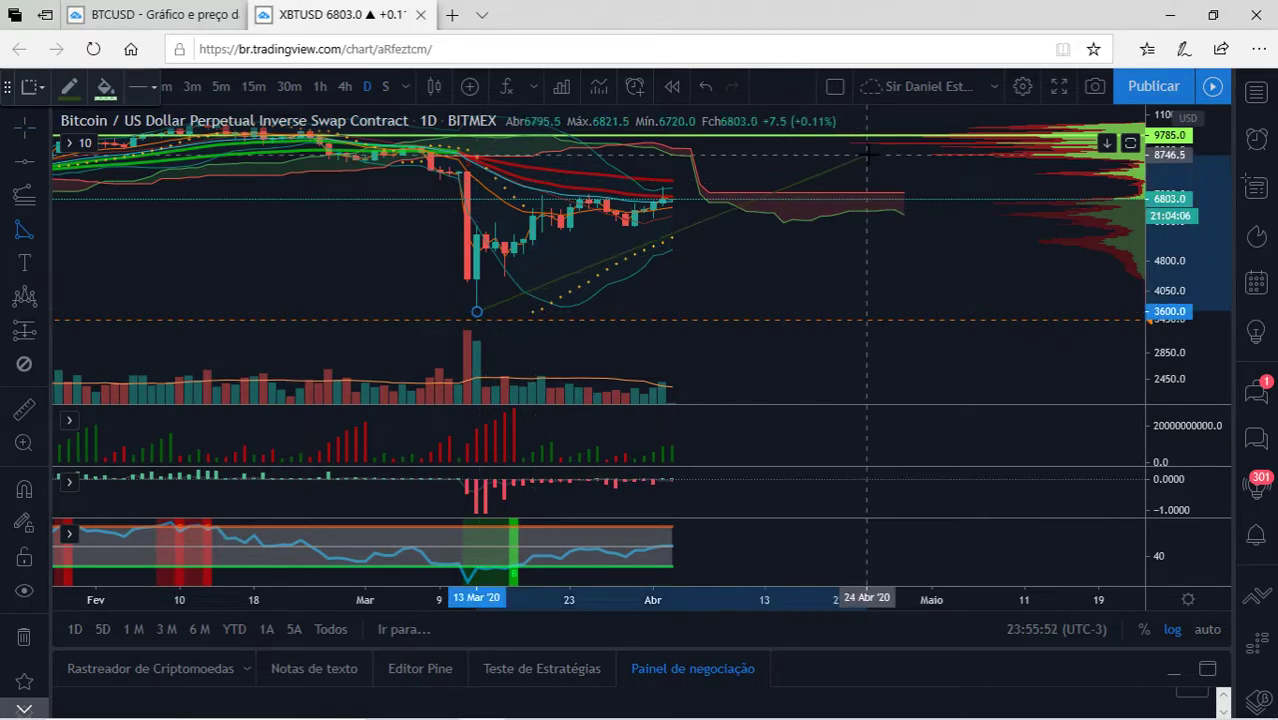
{"action": "left_click", "coordinate": [802, 140]}
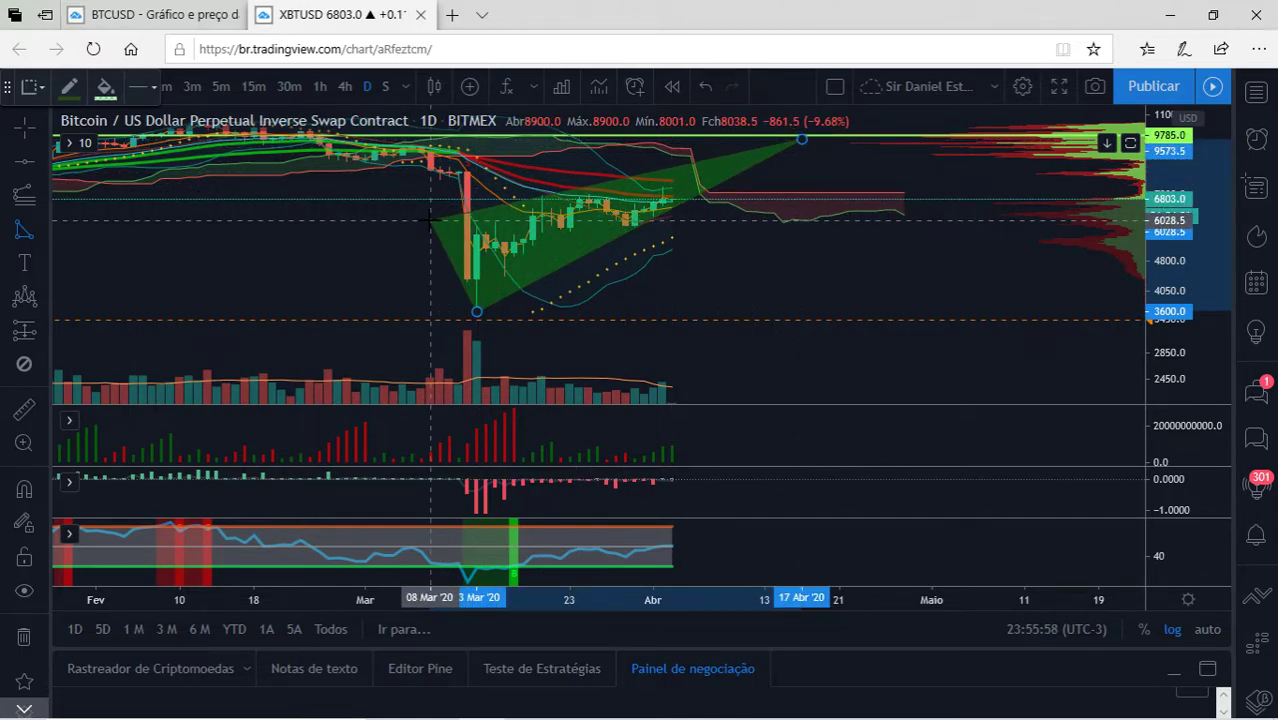
{"action": "left_click", "coordinate": [429, 220]}
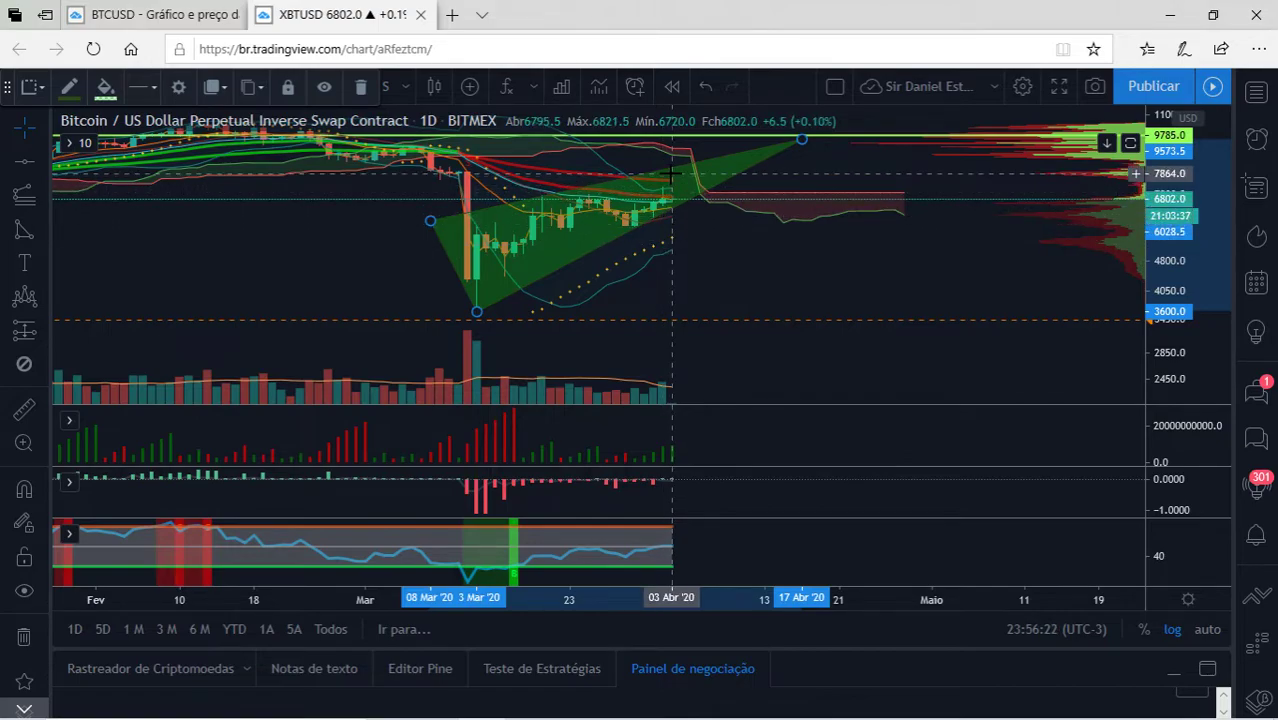
Move the triangle's apex to about 8162.5 on 12 Abr '20 and deselect the triangle
{"action": "left_click_drag", "start_coordinate": [800, 140], "coordinate": [792, 151]}
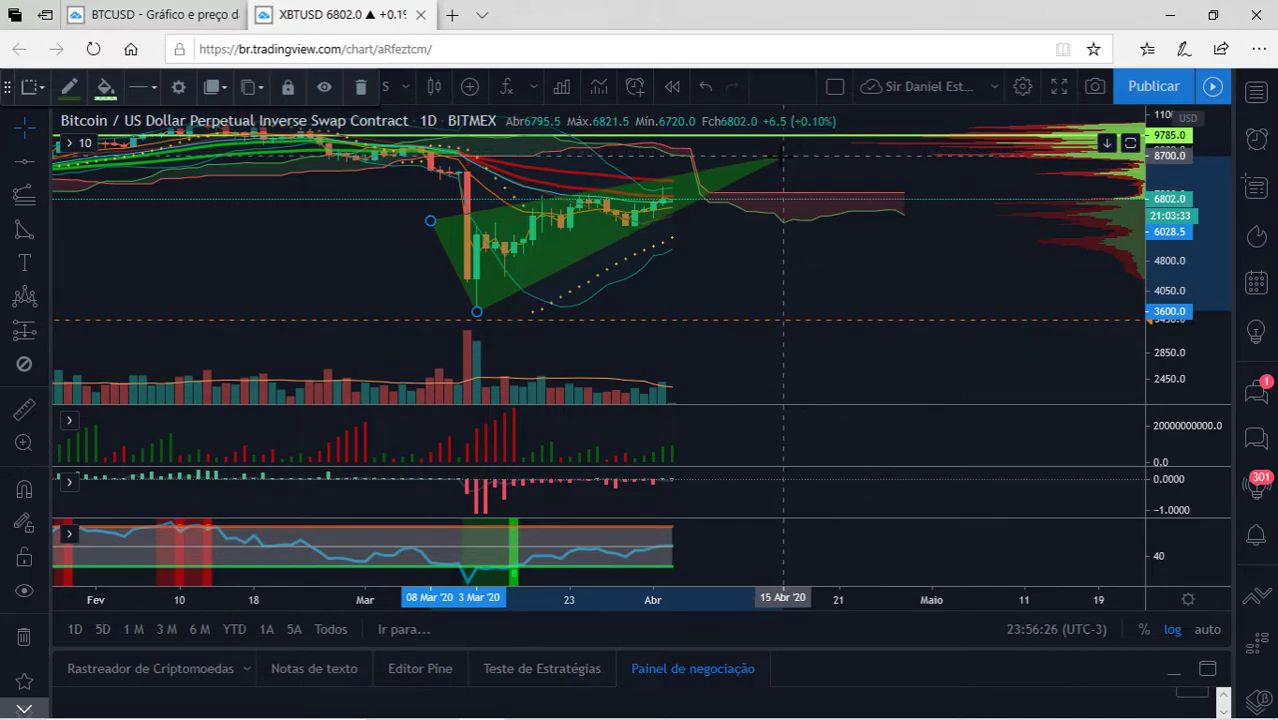
{"action": "left_click_drag", "start_coordinate": [773, 163], "coordinate": [690, 185]}
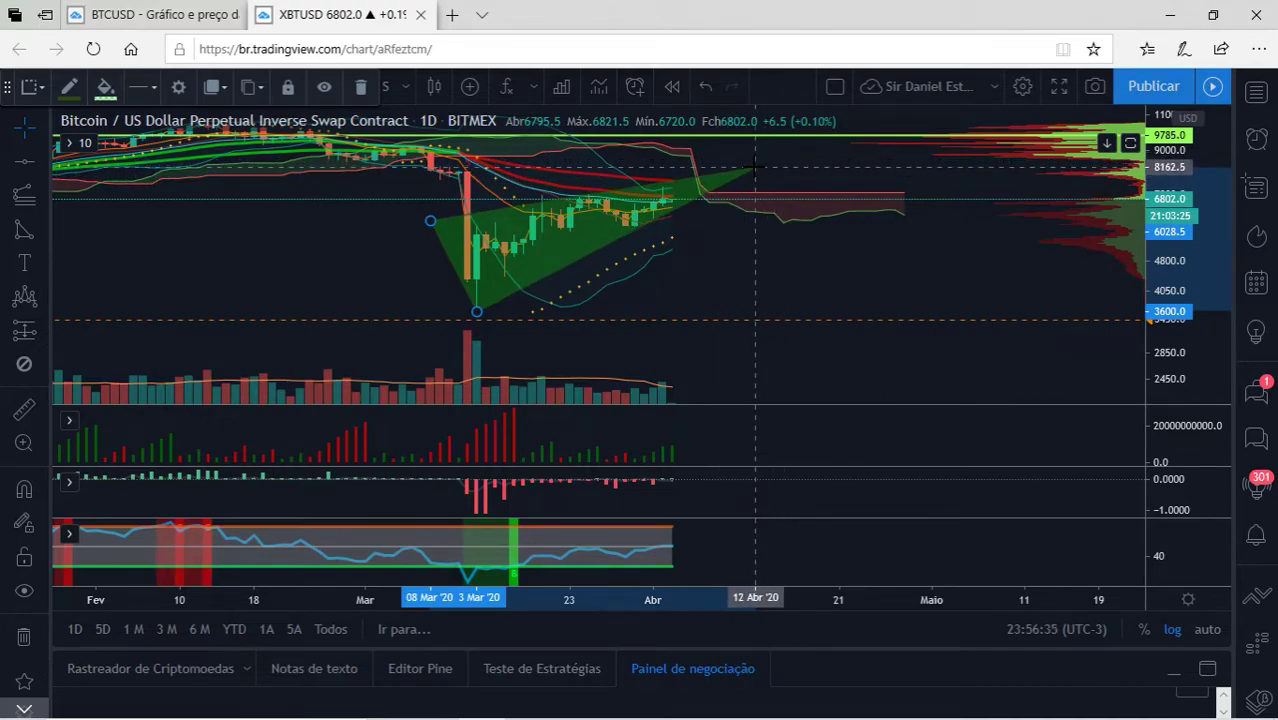
{"action": "left_click", "coordinate": [755, 166]}
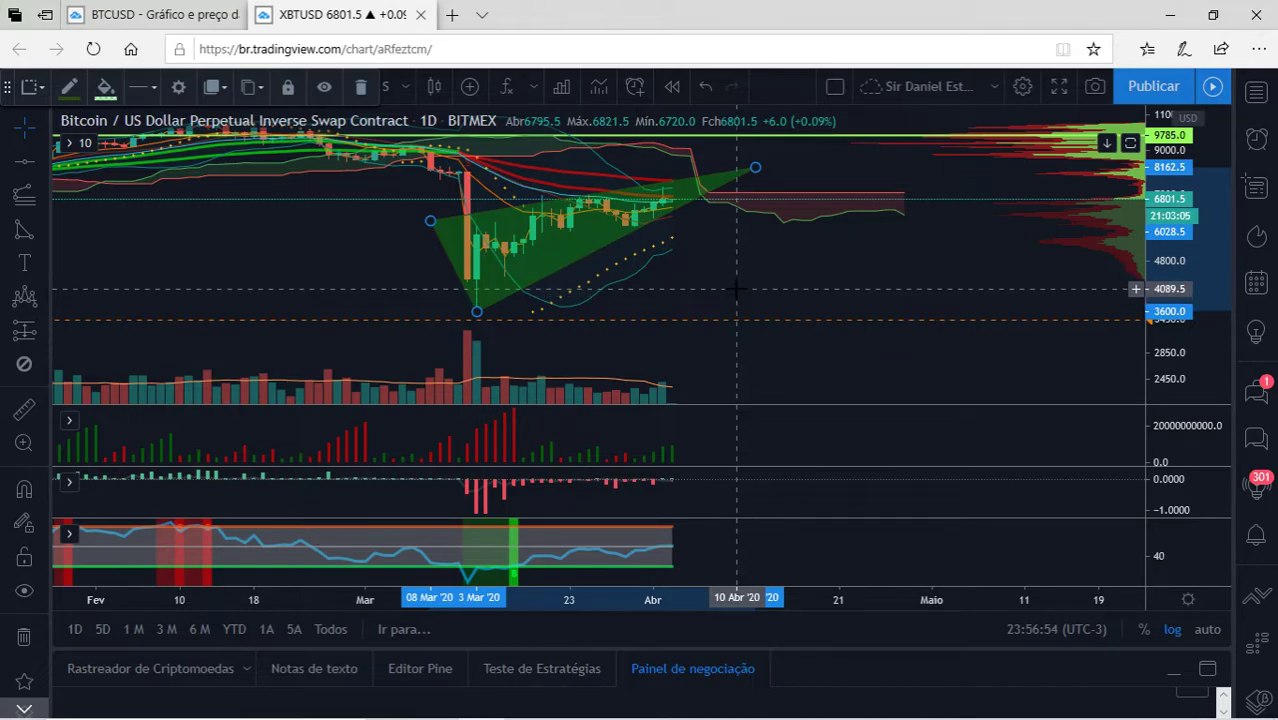
{"action": "scroll", "coordinate": [737, 289], "scroll_direction": "down", "scroll_amount": 2}
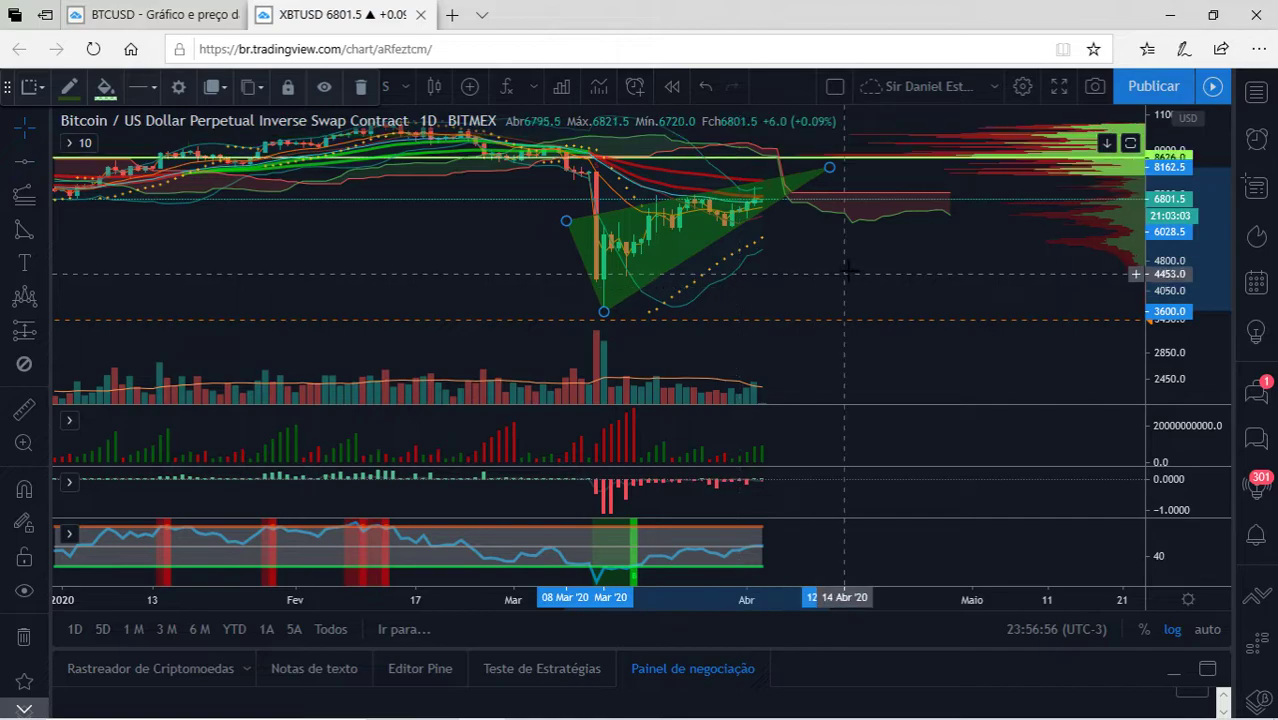
{"action": "mouse_move", "coordinate": [862, 266]}
{"action": "left_mouse_down"}
{"action": "mouse_move", "coordinate": [760, 297]}
{"action": "mouse_move", "coordinate": [803, 231]}
{"action": "left_mouse_up"}
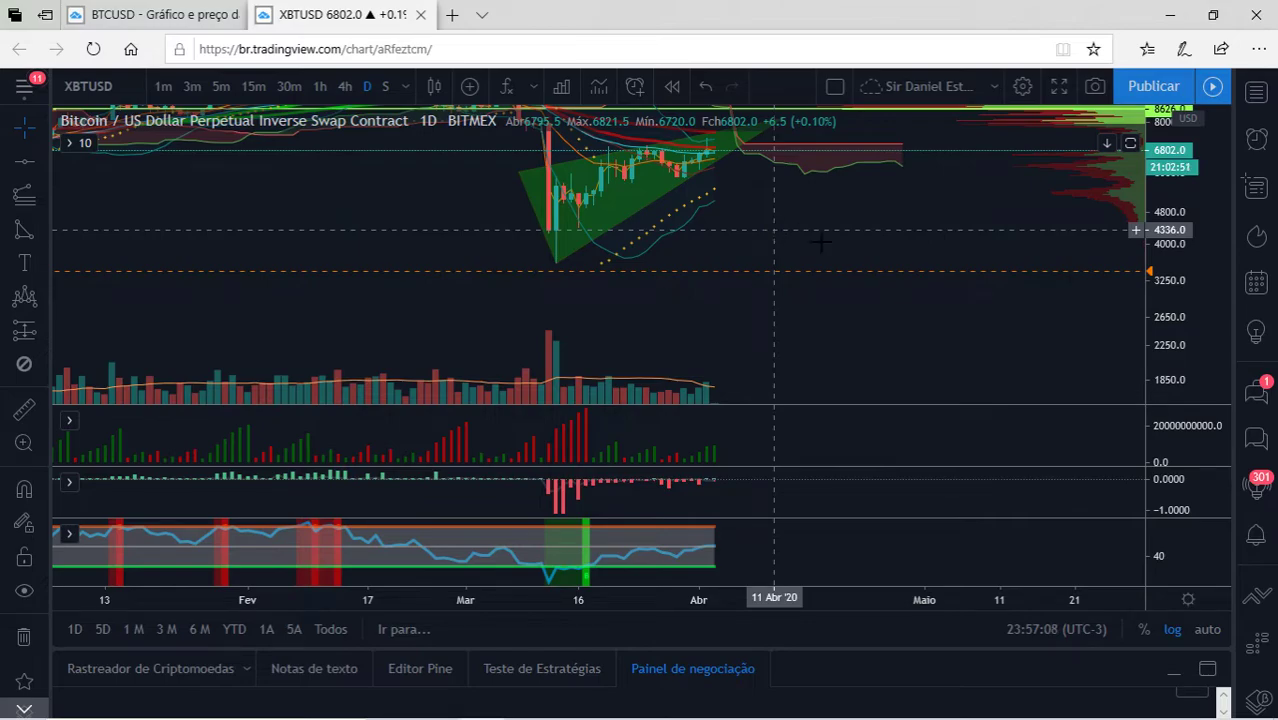
Examine the triangle on the XBTUSD daily chart against the March 2020 drop and the preceding months' candles
{"action": "left_click_drag", "start_coordinate": [1162, 320], "coordinate": [1166, 360]}
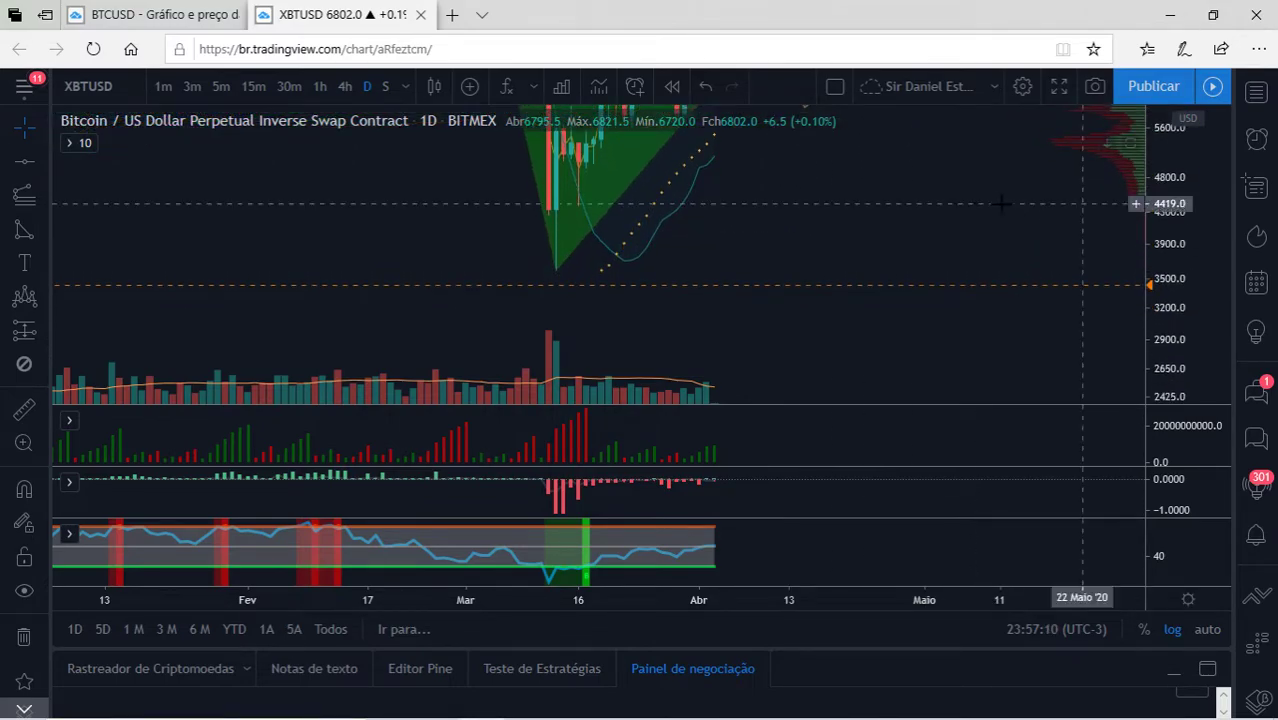
{"action": "left_click_drag", "start_coordinate": [940, 242], "coordinate": [864, 353]}
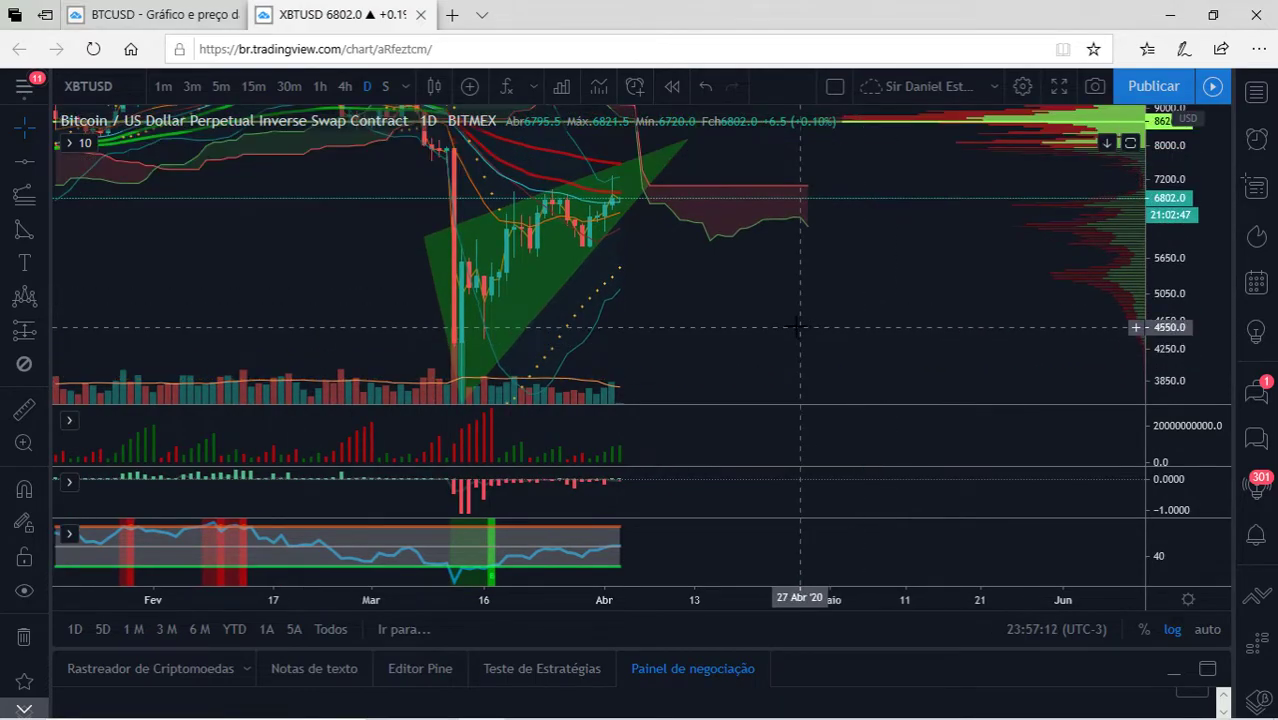
{"action": "scroll", "coordinate": [797, 325], "scroll_direction": "up", "scroll_amount": 3}
{"action": "left_click_drag", "start_coordinate": [499, 297], "coordinate": [750, 255]}
{"action": "left_click_drag", "start_coordinate": [1172, 215], "coordinate": [1112, 274]}
{"action": "left_click_drag", "start_coordinate": [740, 265], "coordinate": [766, 285]}
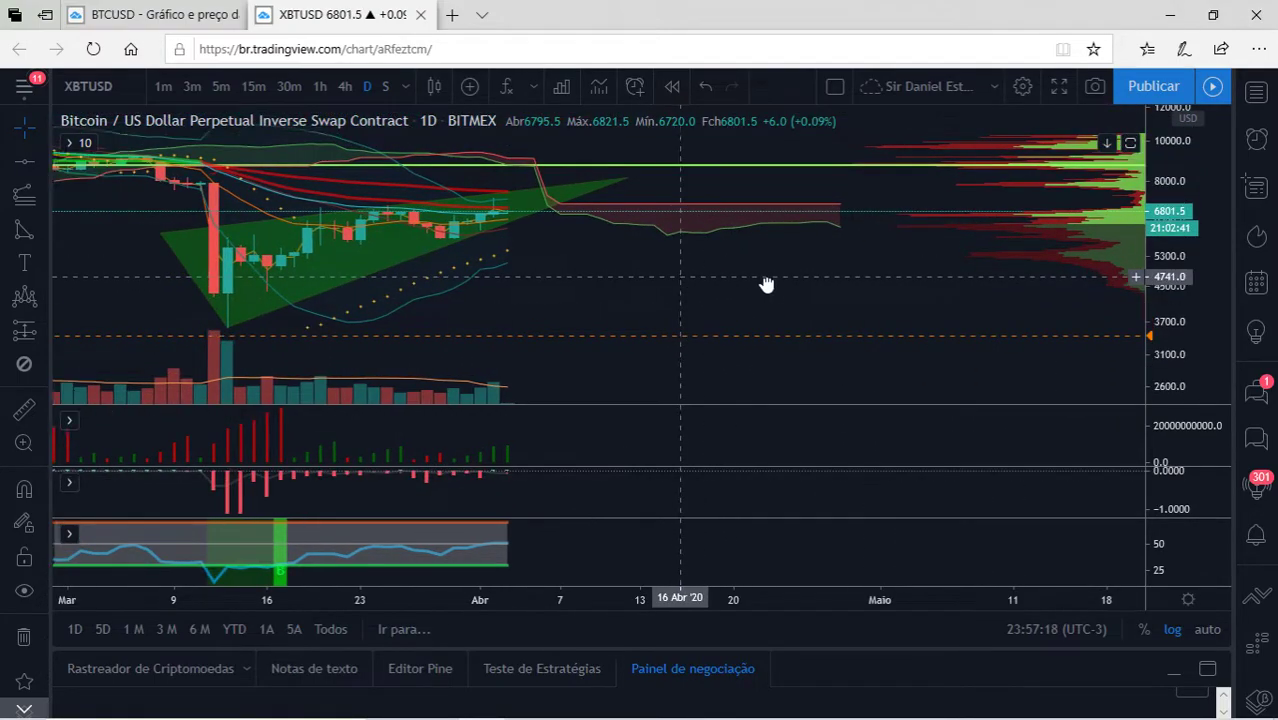
{"action": "scroll", "coordinate": [907, 265], "scroll_direction": "down", "scroll_amount": 5}
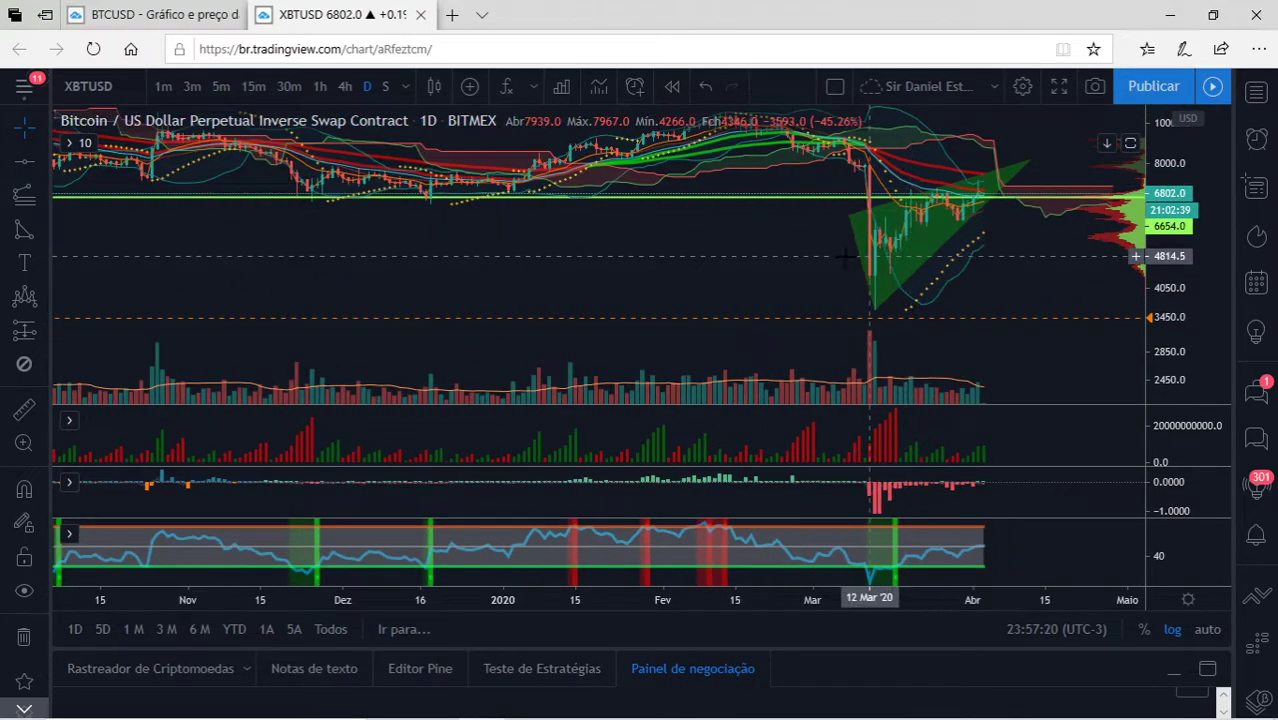
{"action": "left_click_drag", "start_coordinate": [742, 257], "coordinate": [535, 262]}
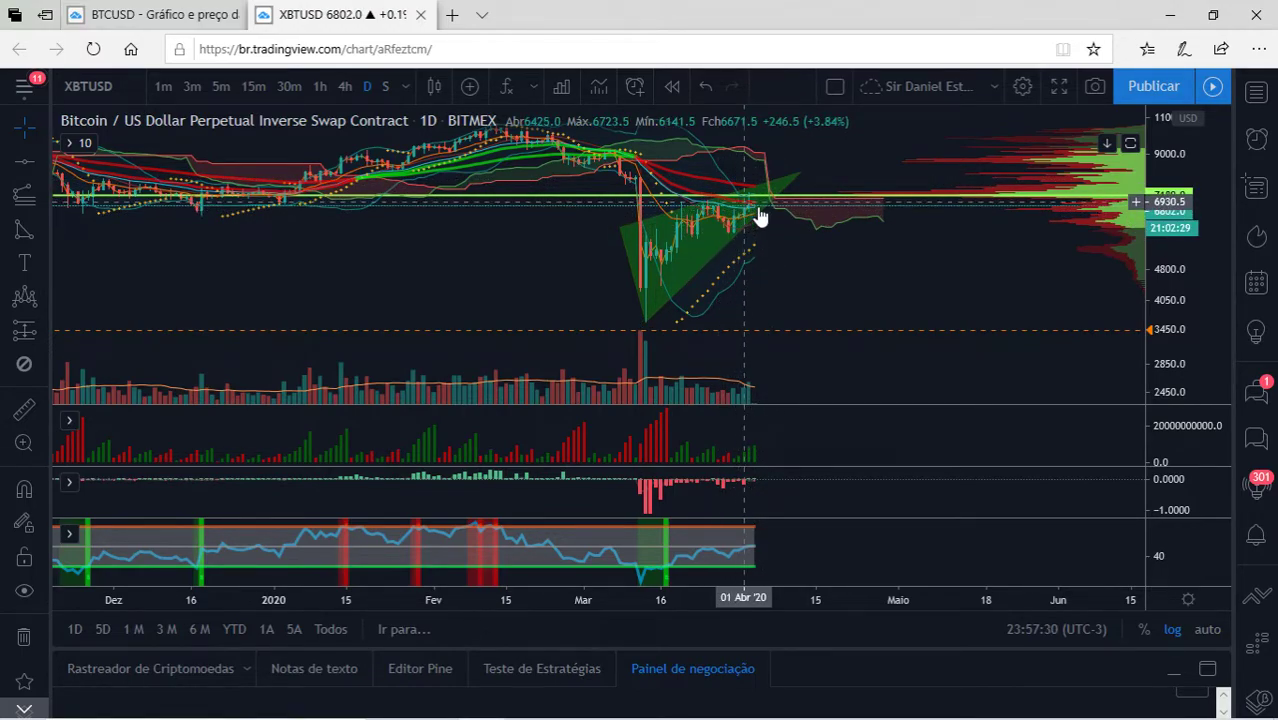
Examine the late March and early April 2020 candles up close against the triangle's upper edge and the moving averages
{"action": "left_click_drag", "start_coordinate": [1165, 300], "coordinate": [1140, 120]}
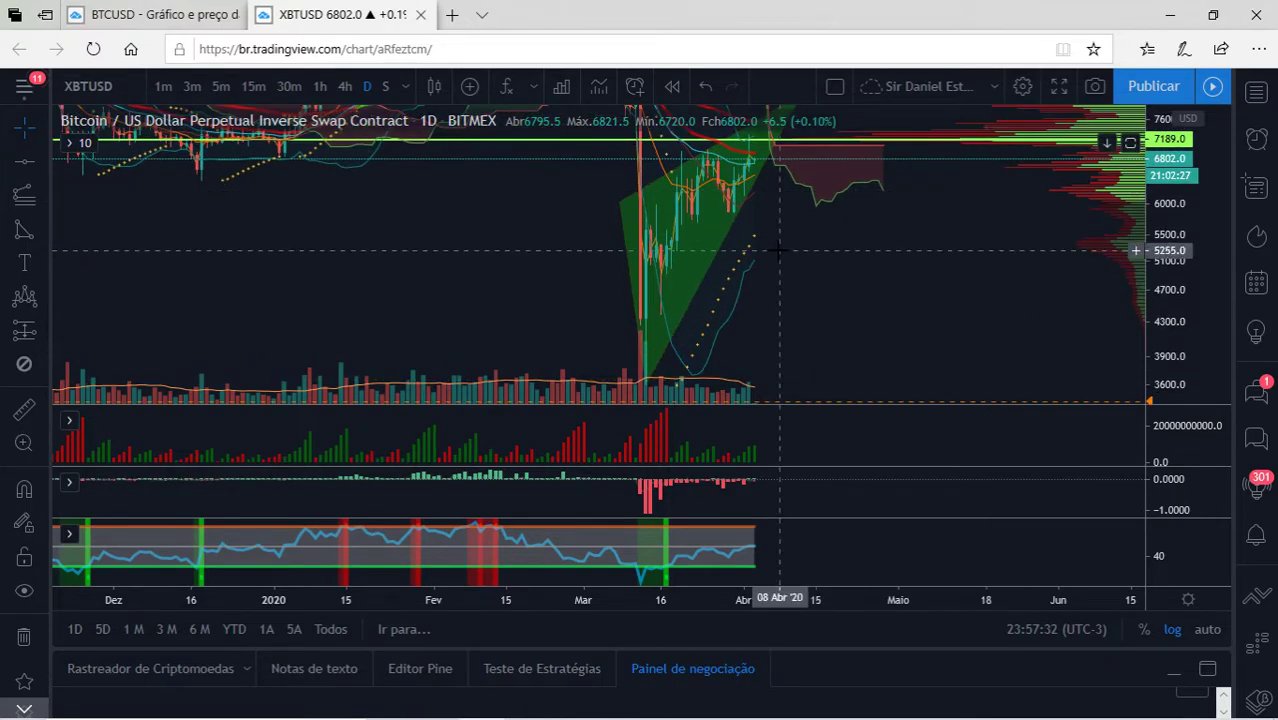
{"action": "scroll", "coordinate": [779, 250], "scroll_direction": "up", "scroll_amount": 6}
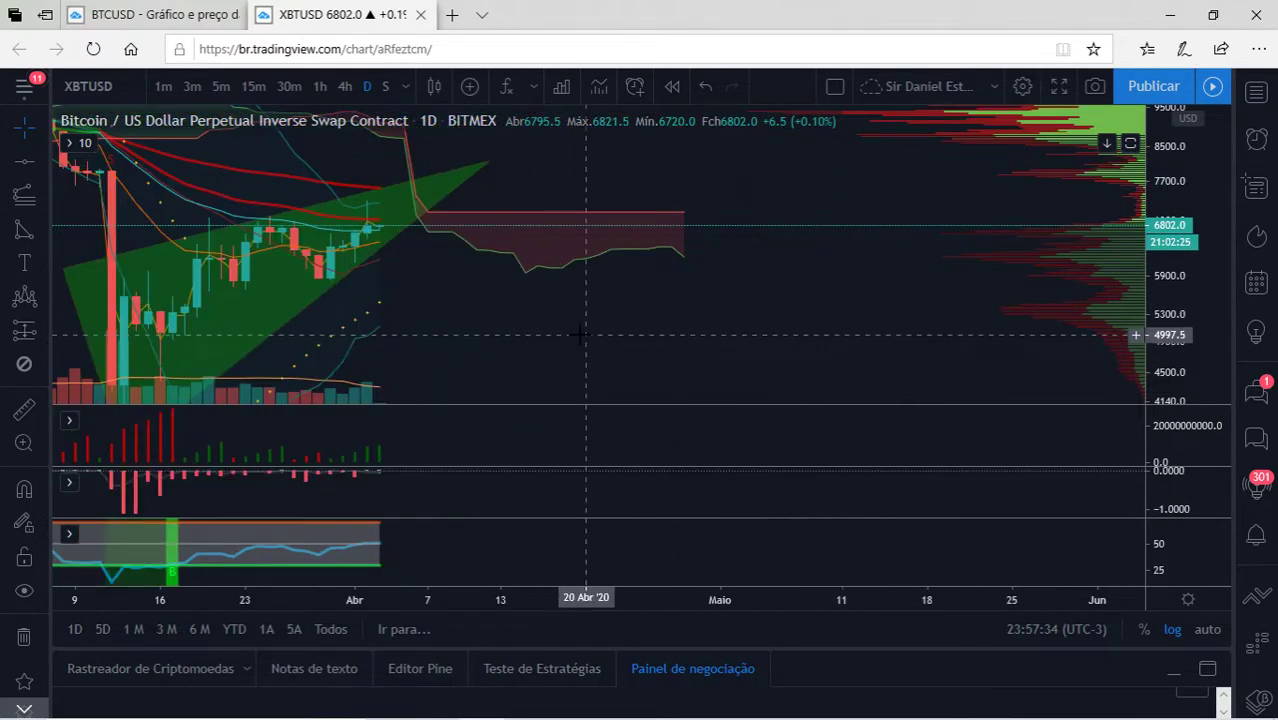
{"action": "left_click_drag", "start_coordinate": [580, 335], "coordinate": [765, 366]}
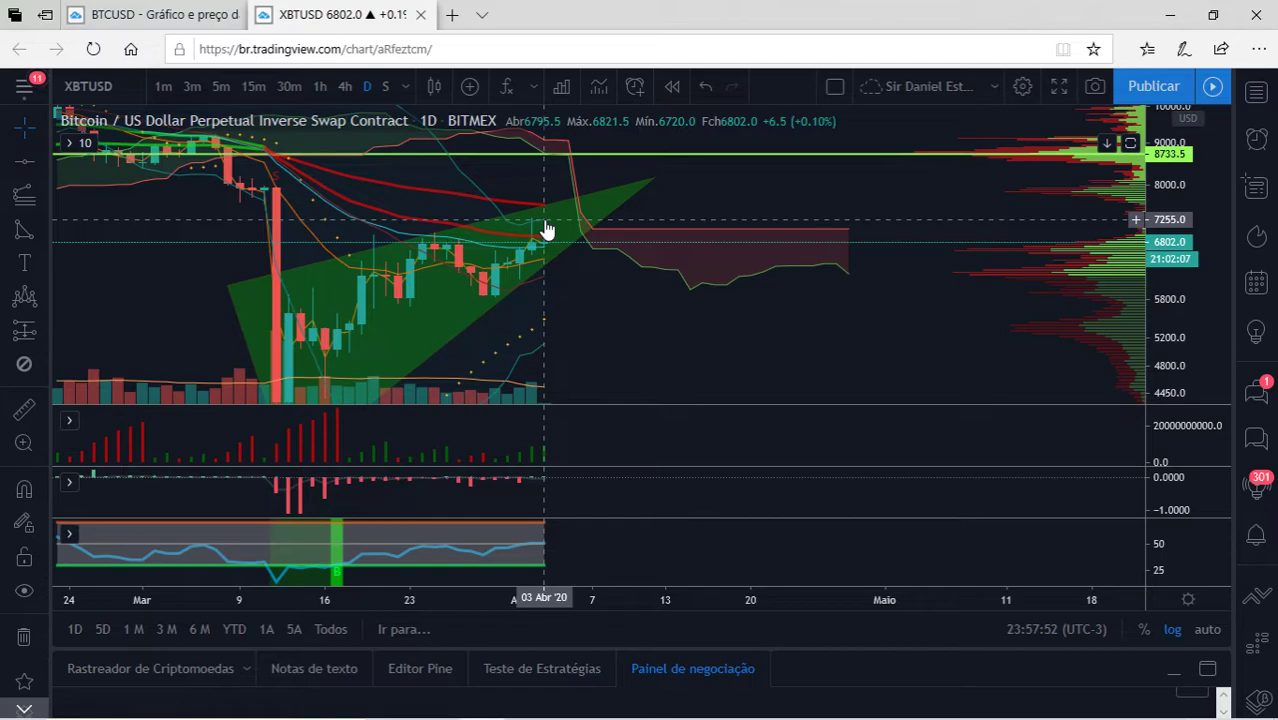
{"action": "scroll", "coordinate": [553, 240], "scroll_direction": "up", "scroll_amount": 2}
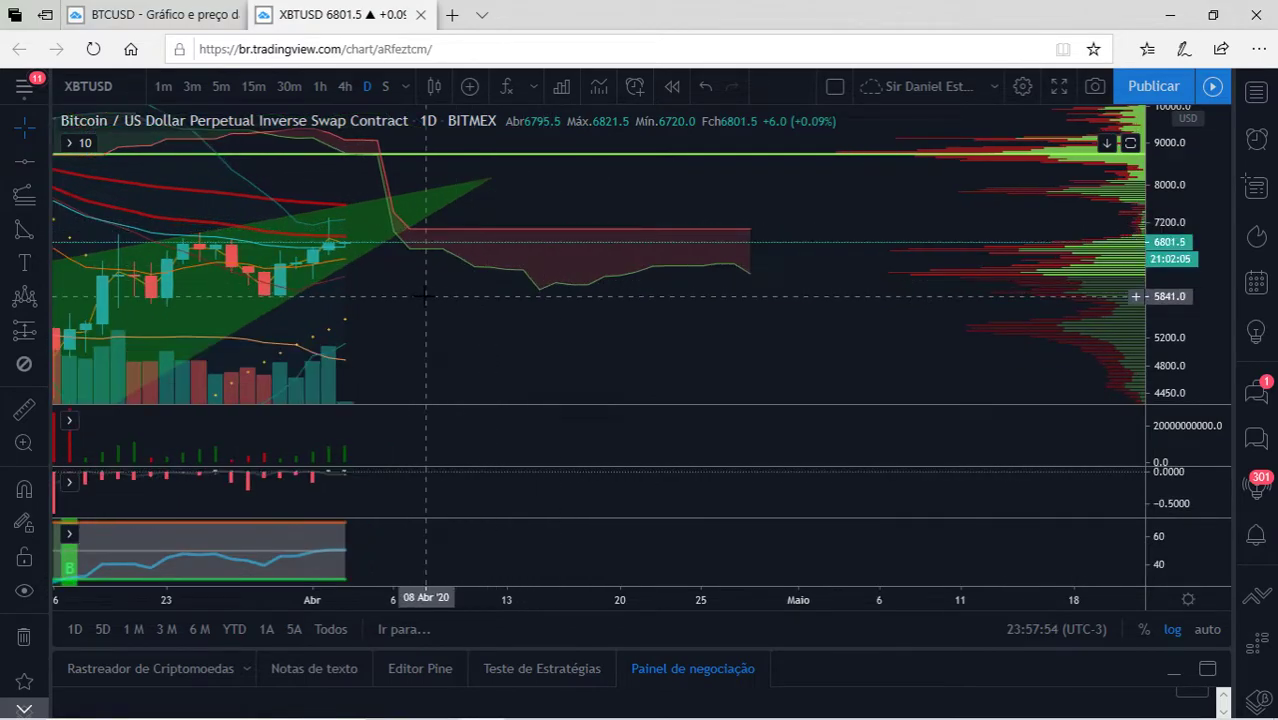
{"action": "left_click_drag", "start_coordinate": [419, 294], "coordinate": [716, 302]}
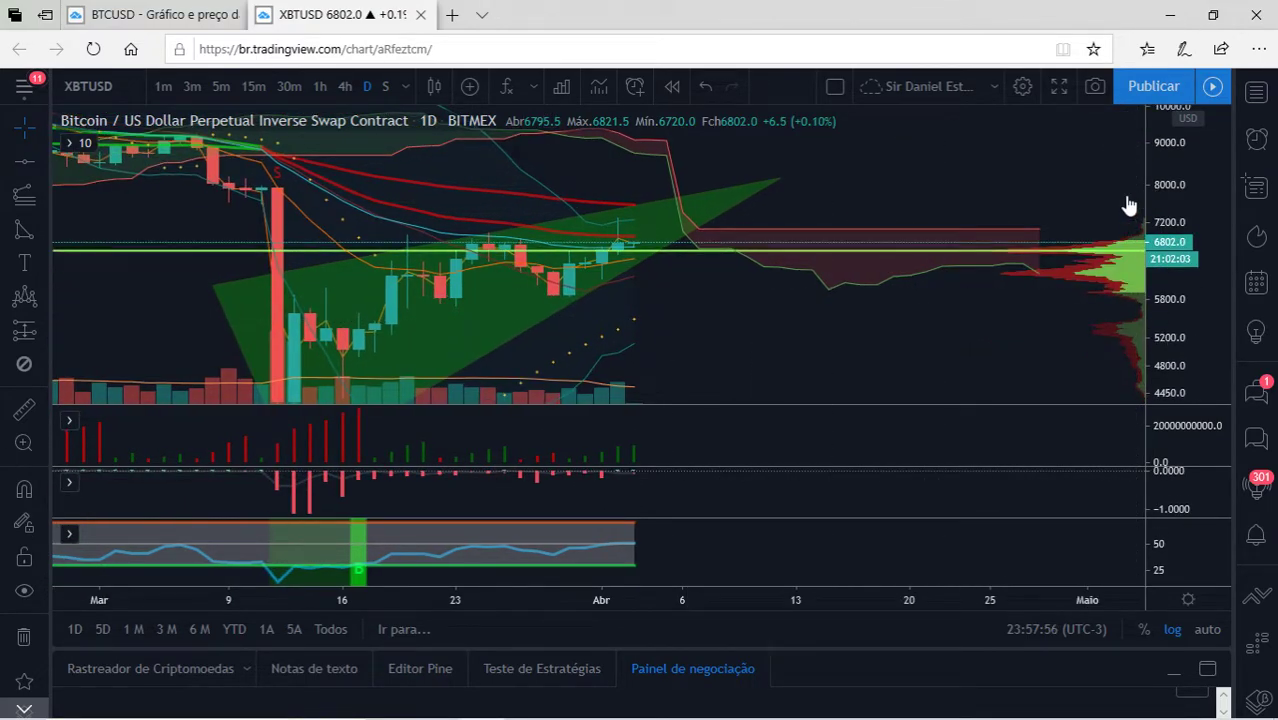
{"action": "left_click_drag", "start_coordinate": [1129, 207], "coordinate": [1130, 260]}
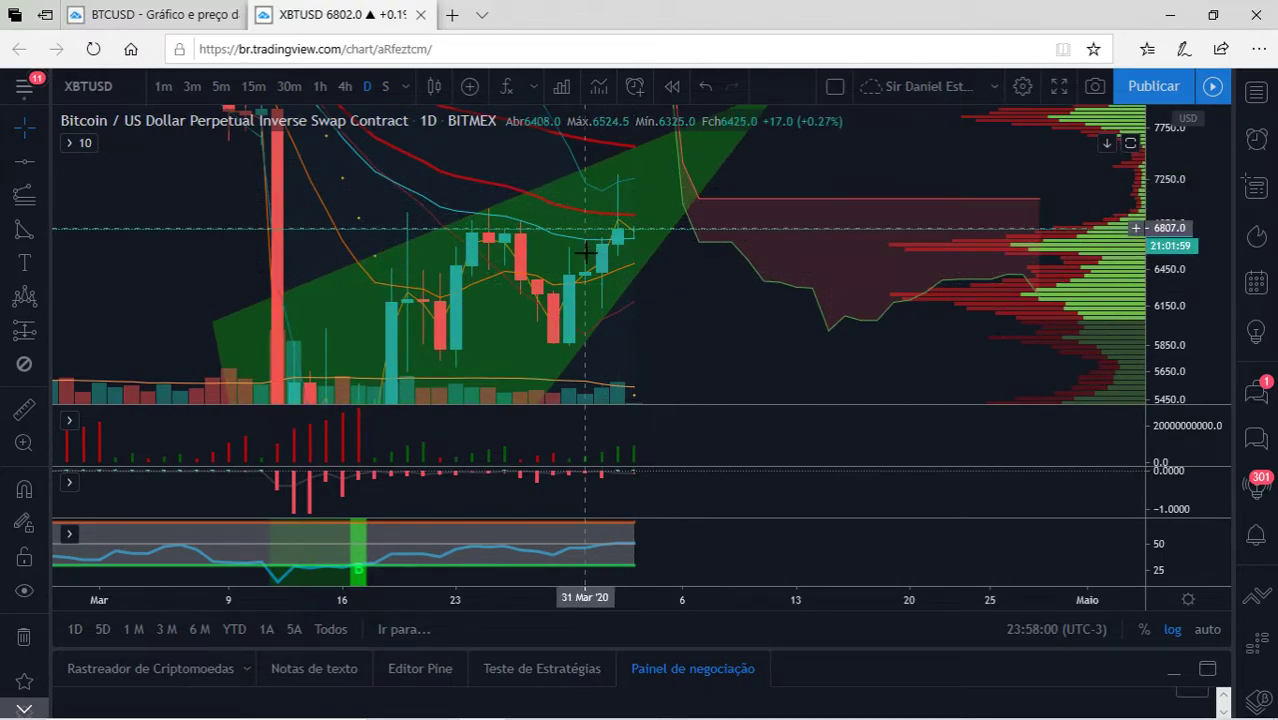
Circle the 02 Abr '20 candle and its upper wick with the Brush, and delete the circle
{"action": "left_click", "coordinate": [39, 222]}
{"action": "left_click", "coordinate": [79, 232]}
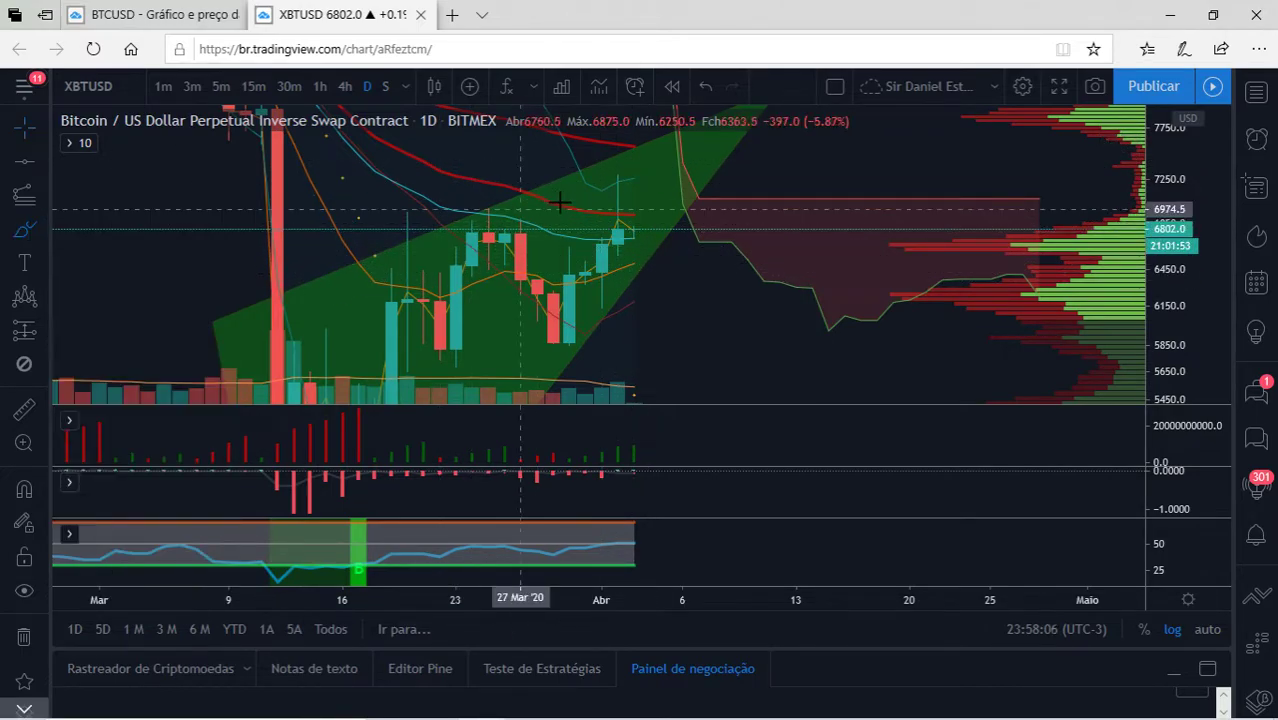
{"action": "mouse_move", "coordinate": [573, 198]}
{"action": "left_mouse_down"}
{"action": "mouse_move", "coordinate": [613, 163]}
{"action": "mouse_move", "coordinate": [645, 214]}
{"action": "mouse_move", "coordinate": [628, 257]}
{"action": "mouse_move", "coordinate": [585, 218]}
{"action": "left_mouse_up"}
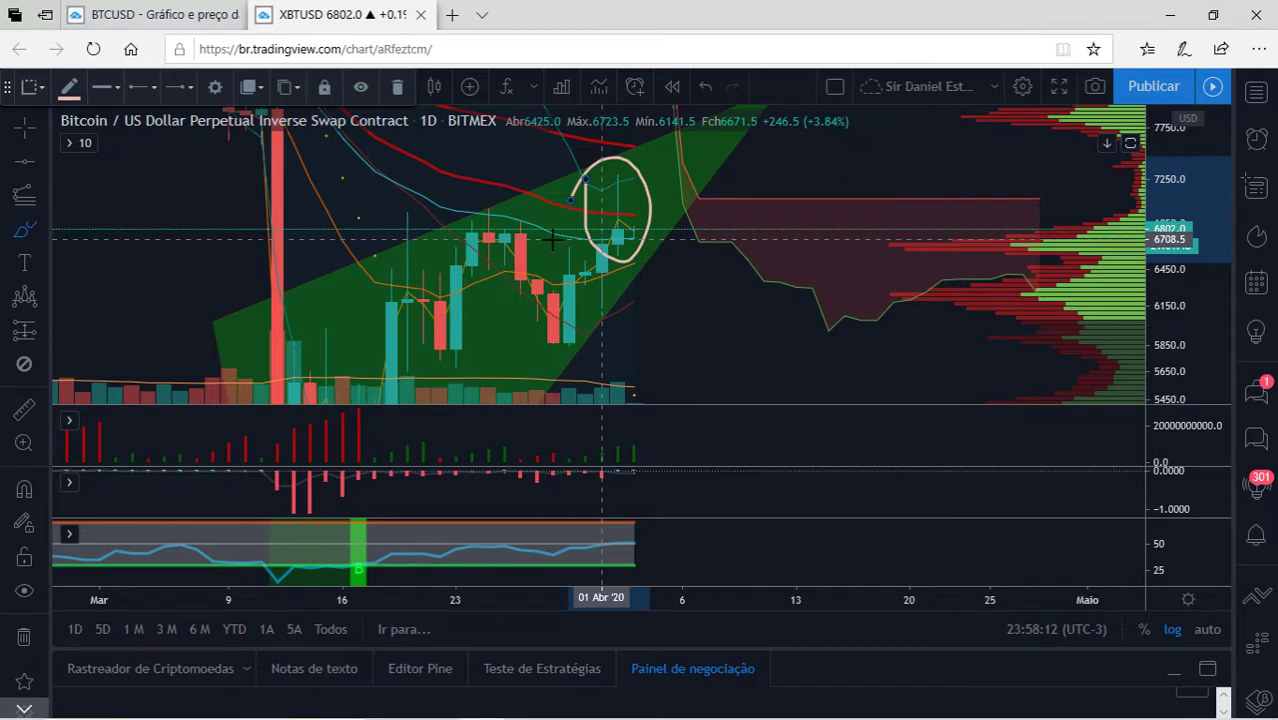
{"action": "key", "text": "Delete"}
{"action": "left_click", "coordinate": [15, 132]}
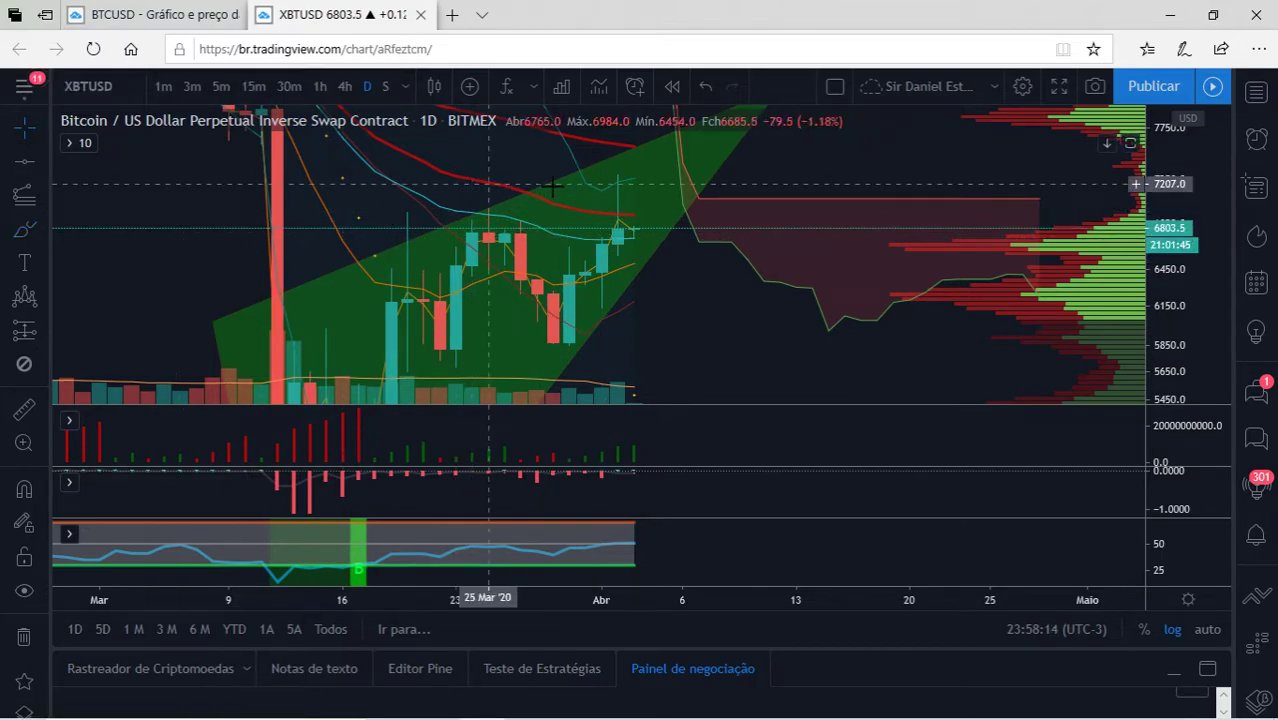
Examine the daily candles inside the triangle and the enlarged red and green histogram directly below the price chart
{"action": "scroll", "coordinate": [568, 218], "scroll_direction": "down", "scroll_amount": 3}
{"action": "left_click_drag", "start_coordinate": [1165, 170], "coordinate": [1165, 250]}
{"action": "left_click_drag", "start_coordinate": [955, 343], "coordinate": [603, 297]}
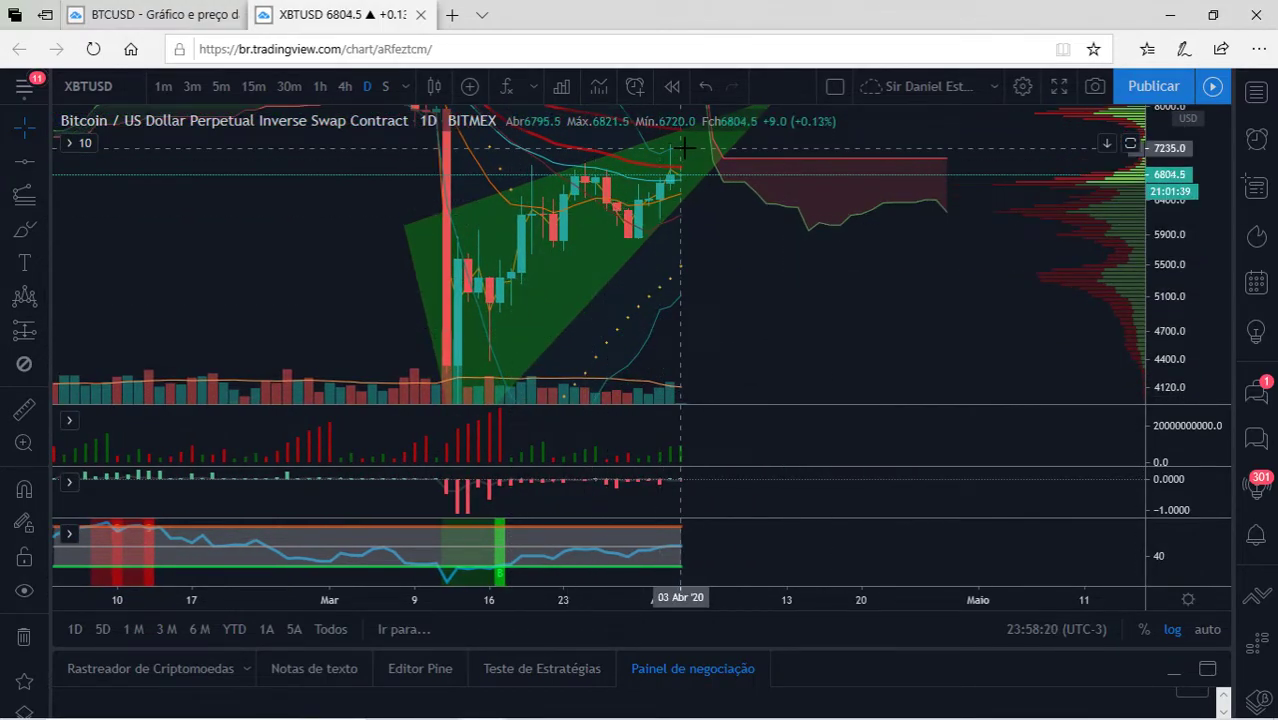
{"action": "left_click_drag", "start_coordinate": [1165, 200], "coordinate": [1110, 307]}
{"action": "left_click_drag", "start_coordinate": [861, 329], "coordinate": [757, 340]}
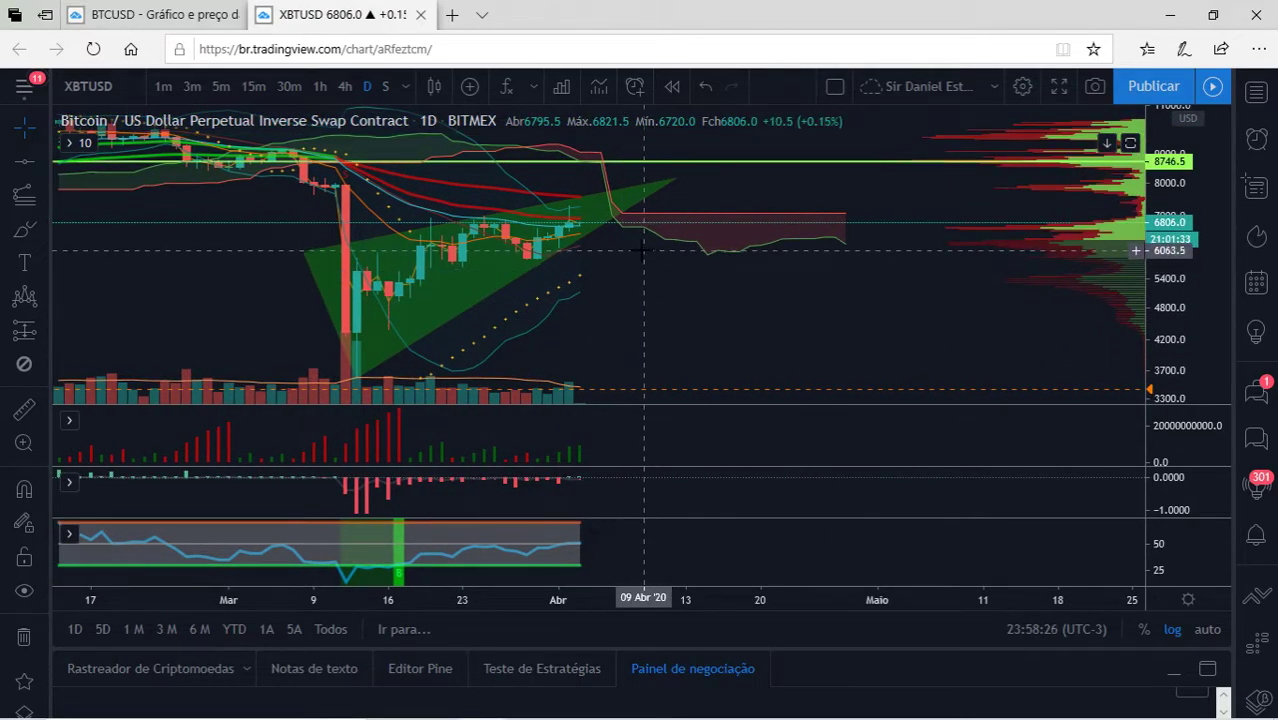
{"action": "scroll", "coordinate": [432, 306], "scroll_direction": "up", "scroll_amount": 2}
{"action": "left_click_drag", "start_coordinate": [432, 306], "coordinate": [582, 298]}
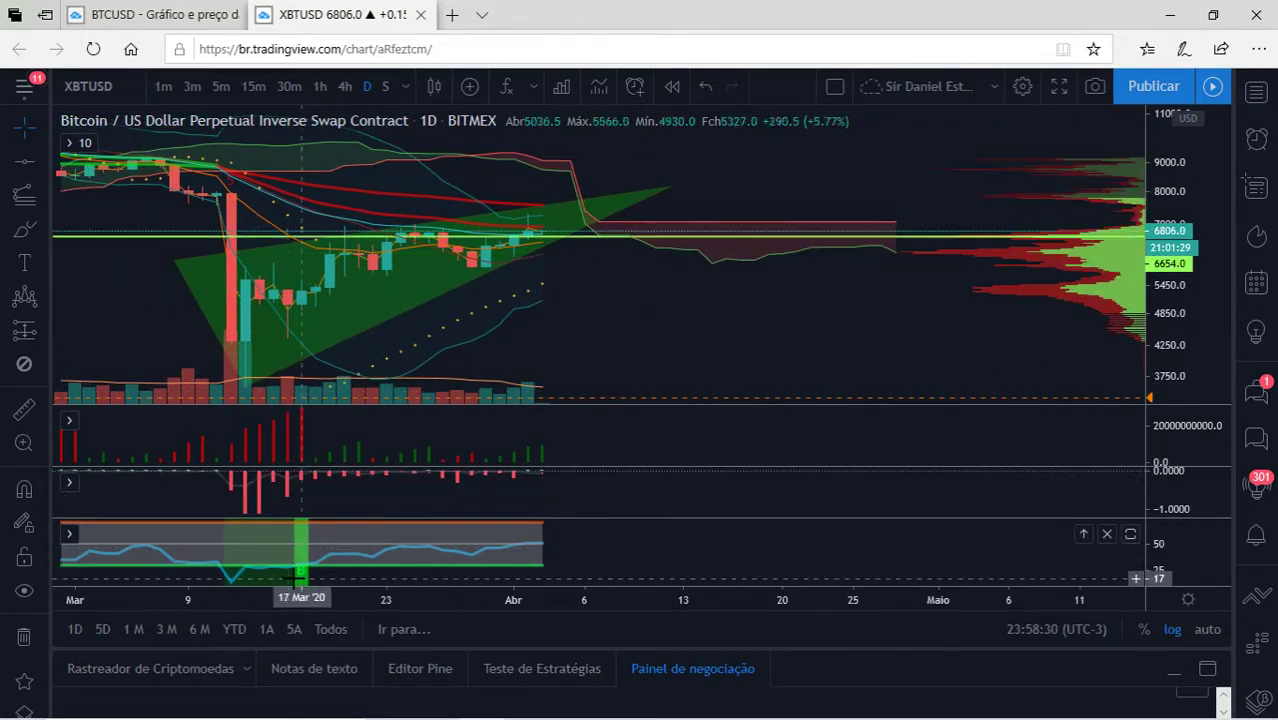
{"action": "double_click", "coordinate": [628, 444]}
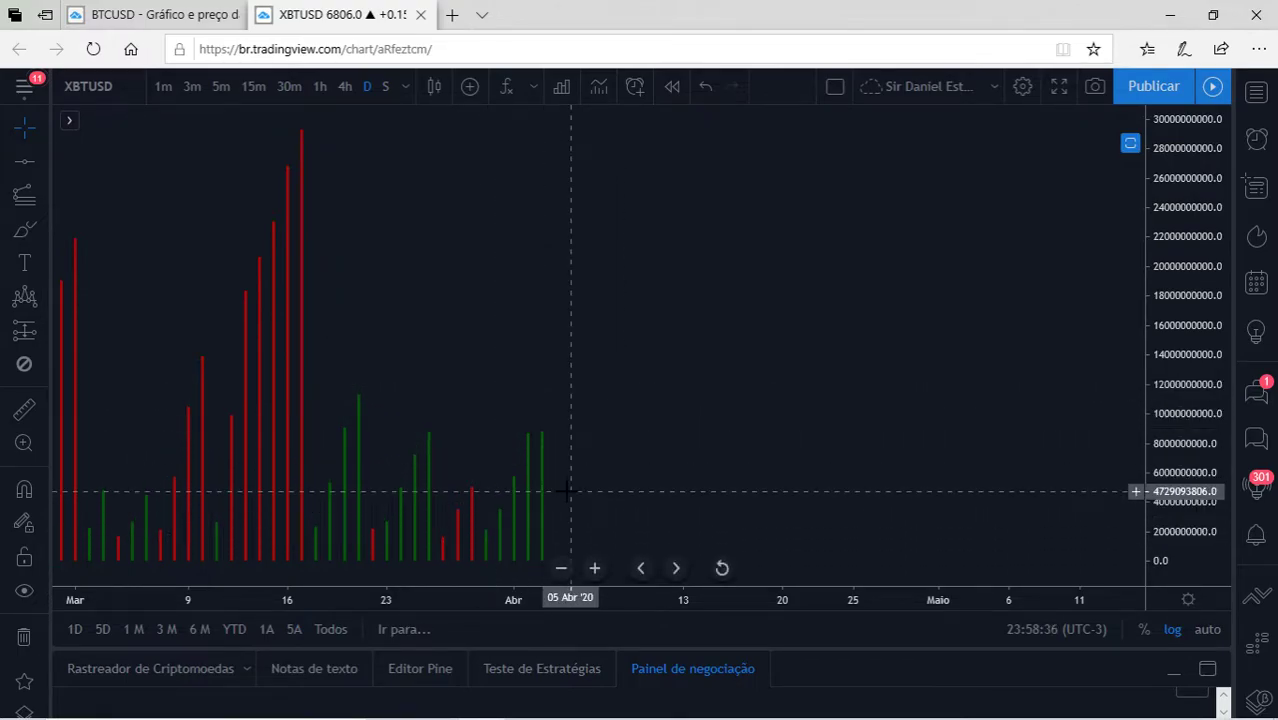
{"action": "double_click", "coordinate": [601, 391]}
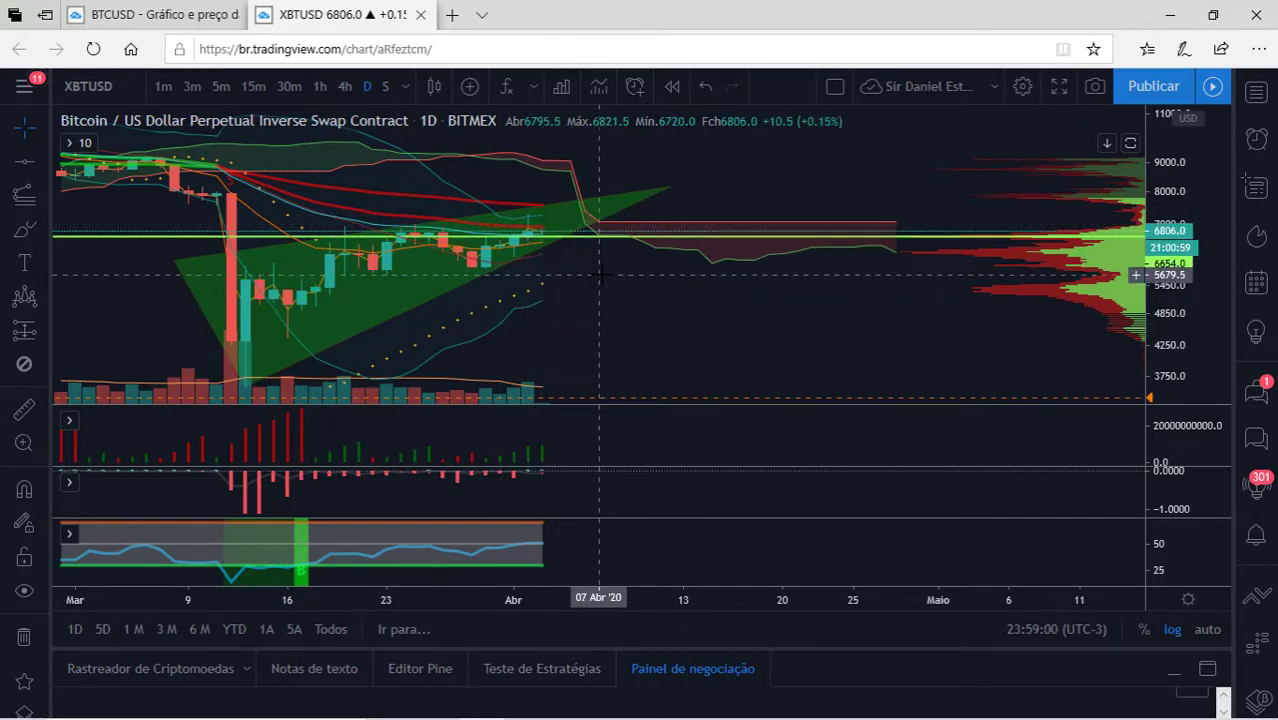
Enlarge the lower histogram that has bars above and below zero, and examine its March and April 2020 bars
{"action": "scroll", "coordinate": [599, 272], "scroll_direction": "up", "scroll_amount": 3}
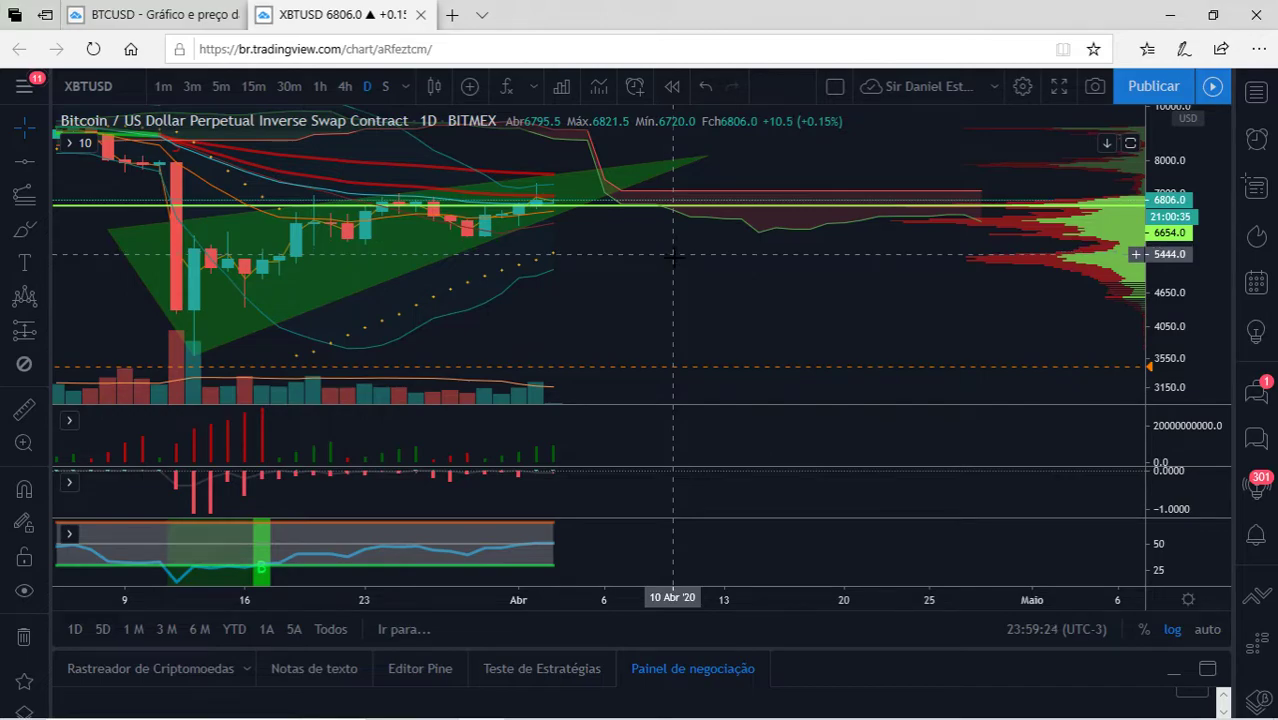
{"action": "left_click_drag", "start_coordinate": [634, 268], "coordinate": [750, 234]}
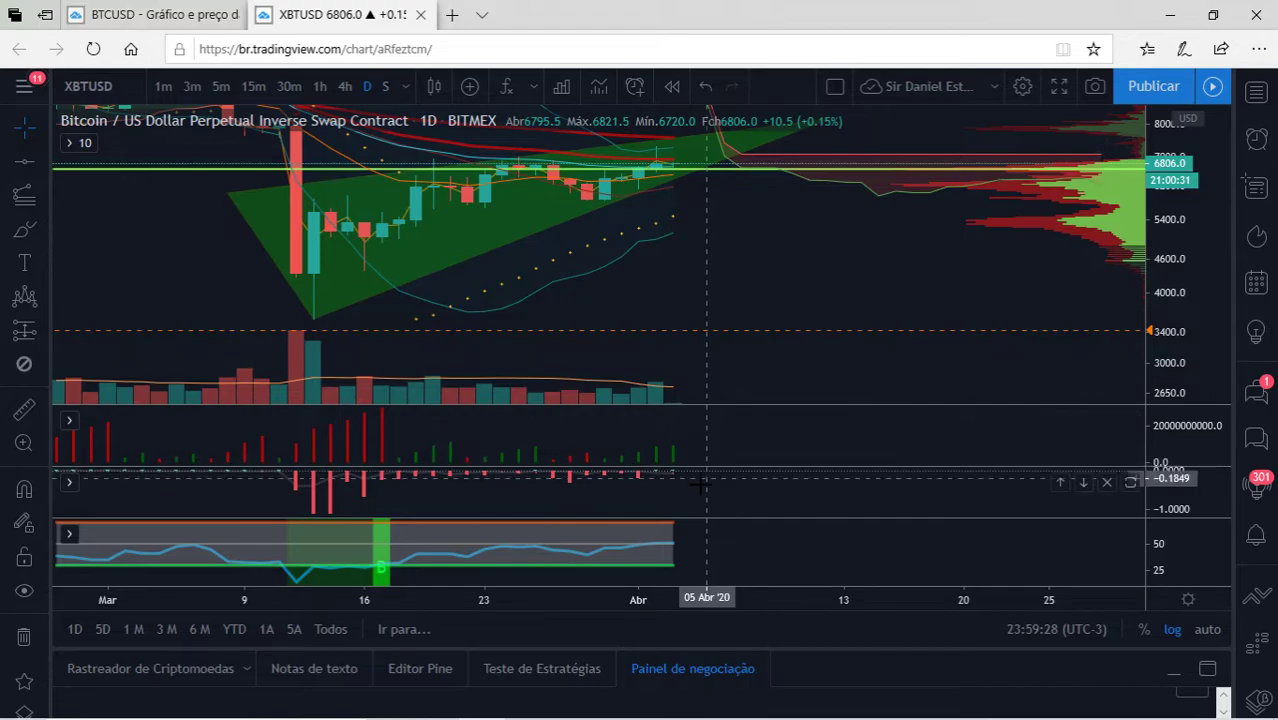
{"action": "double_click", "coordinate": [720, 486]}
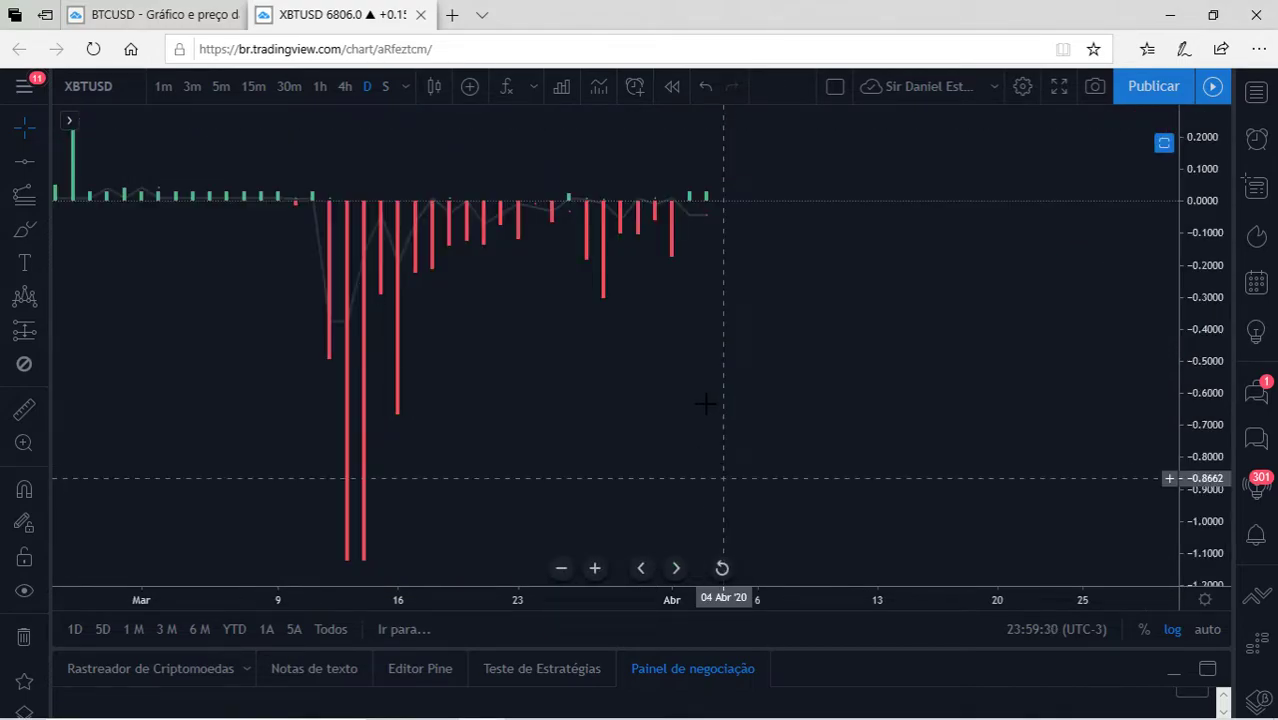
{"action": "scroll", "coordinate": [733, 348], "scroll_direction": "down", "scroll_amount": 1}
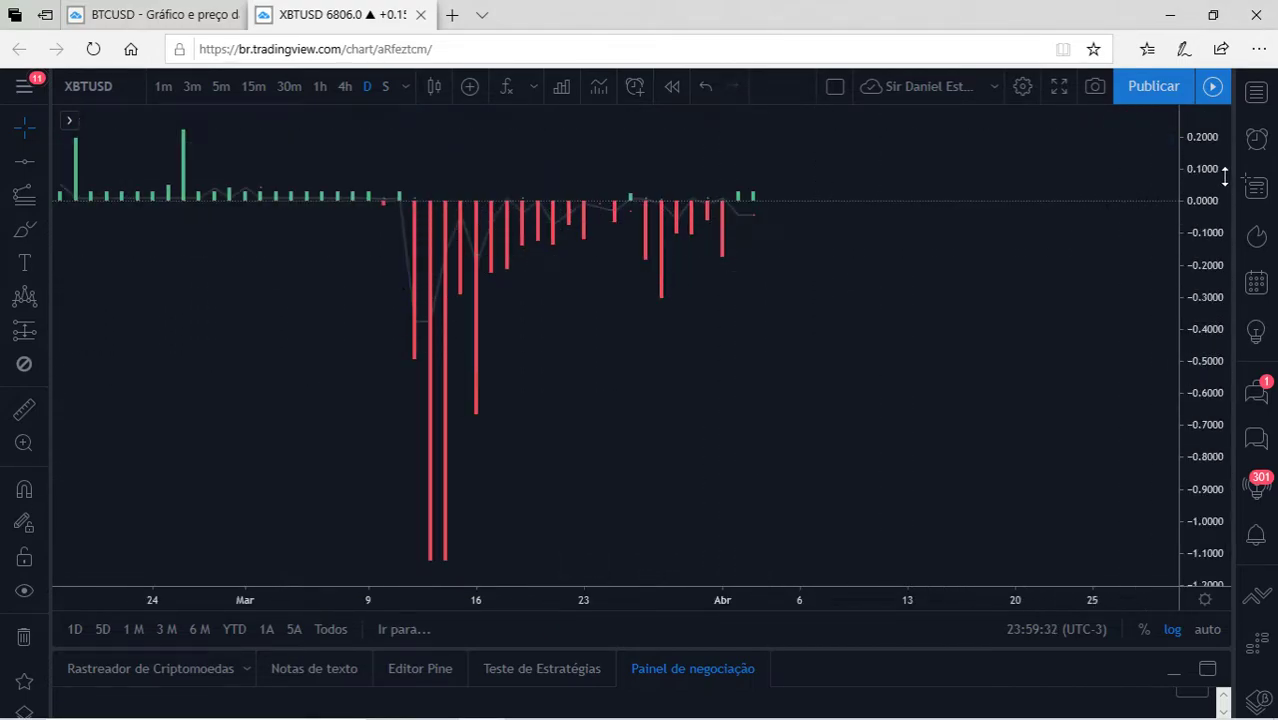
{"action": "left_click_drag", "start_coordinate": [1224, 175], "coordinate": [1215, 270]}
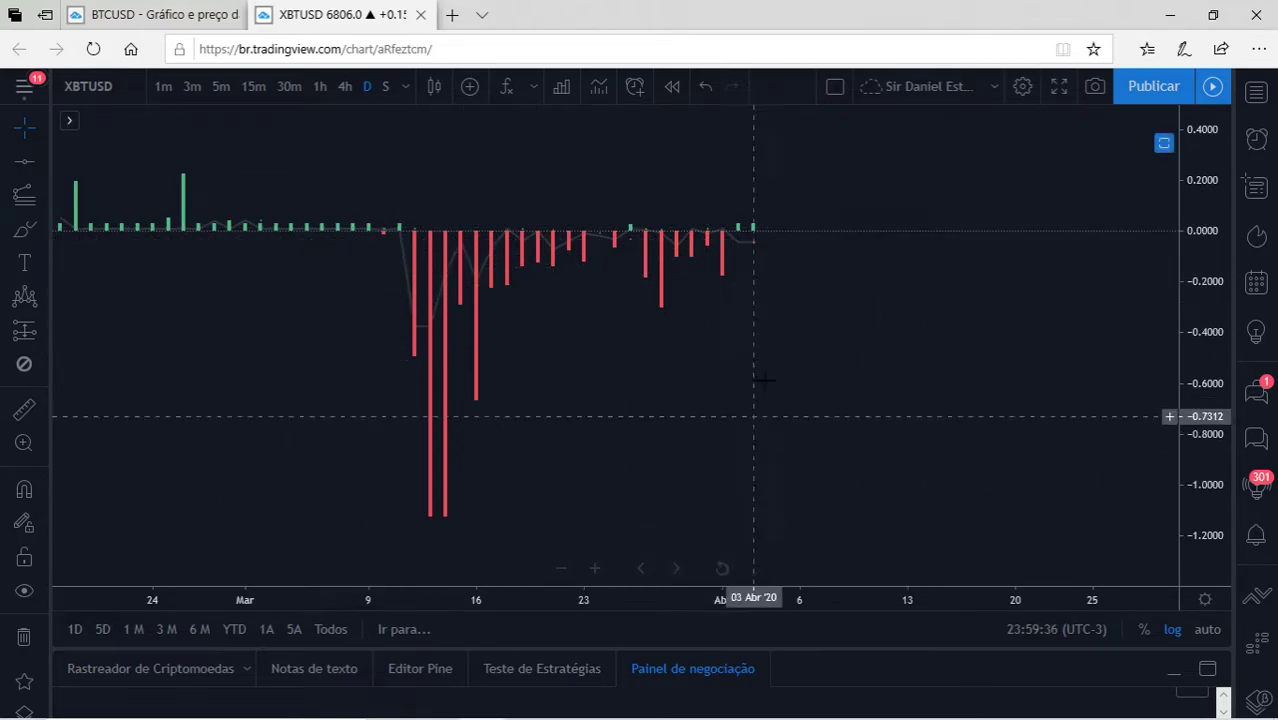
Circle the histogram's red bars from mid-March to 01 Abr '20 with the Brush, delete the circle and restore all chart panes
{"action": "left_click", "coordinate": [16, 238]}
{"action": "mouse_move", "coordinate": [458, 217]}
{"action": "left_mouse_down"}
{"action": "mouse_move", "coordinate": [400, 216]}
{"action": "mouse_move", "coordinate": [369, 357]}
{"action": "mouse_move", "coordinate": [420, 515]}
{"action": "mouse_move", "coordinate": [450, 538]}
{"action": "mouse_move", "coordinate": [599, 506]}
{"action": "mouse_move", "coordinate": [707, 414]}
{"action": "mouse_move", "coordinate": [750, 309]}
{"action": "mouse_move", "coordinate": [722, 228]}
{"action": "mouse_move", "coordinate": [692, 213]}
{"action": "mouse_move", "coordinate": [412, 216]}
{"action": "left_mouse_up"}
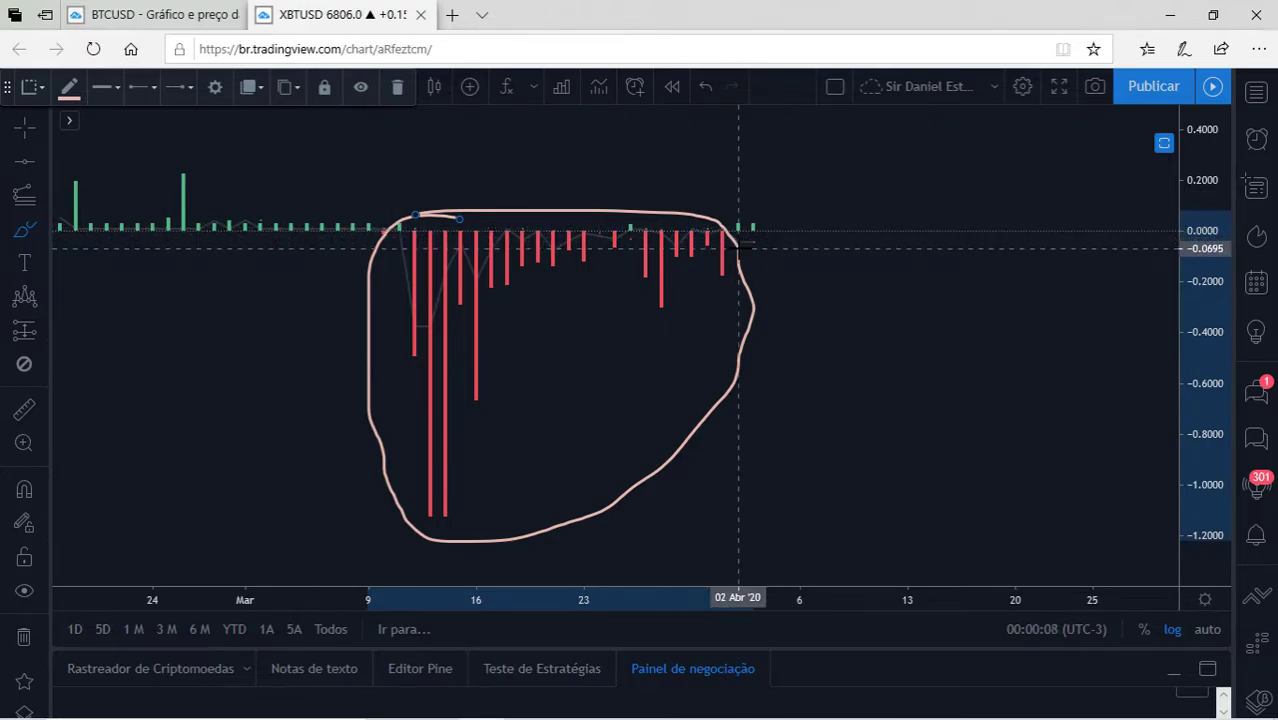
{"action": "key", "text": "Delete"}
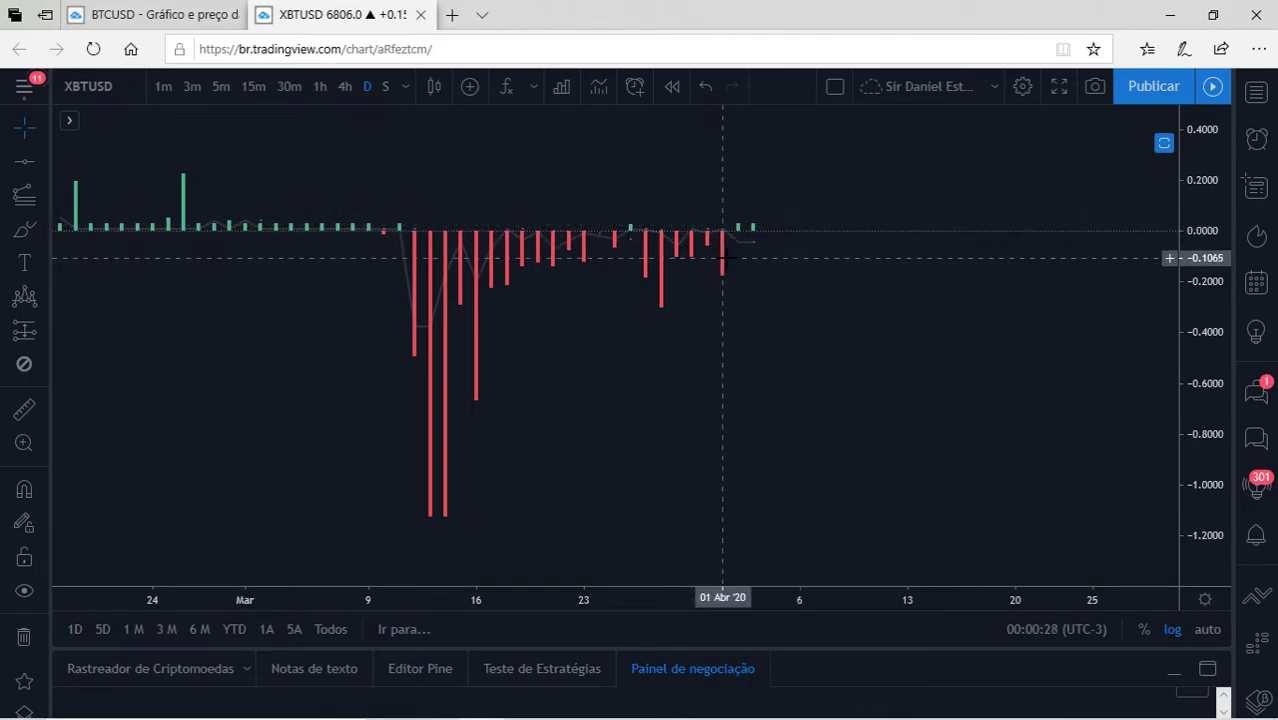
{"action": "double_click", "coordinate": [779, 276]}
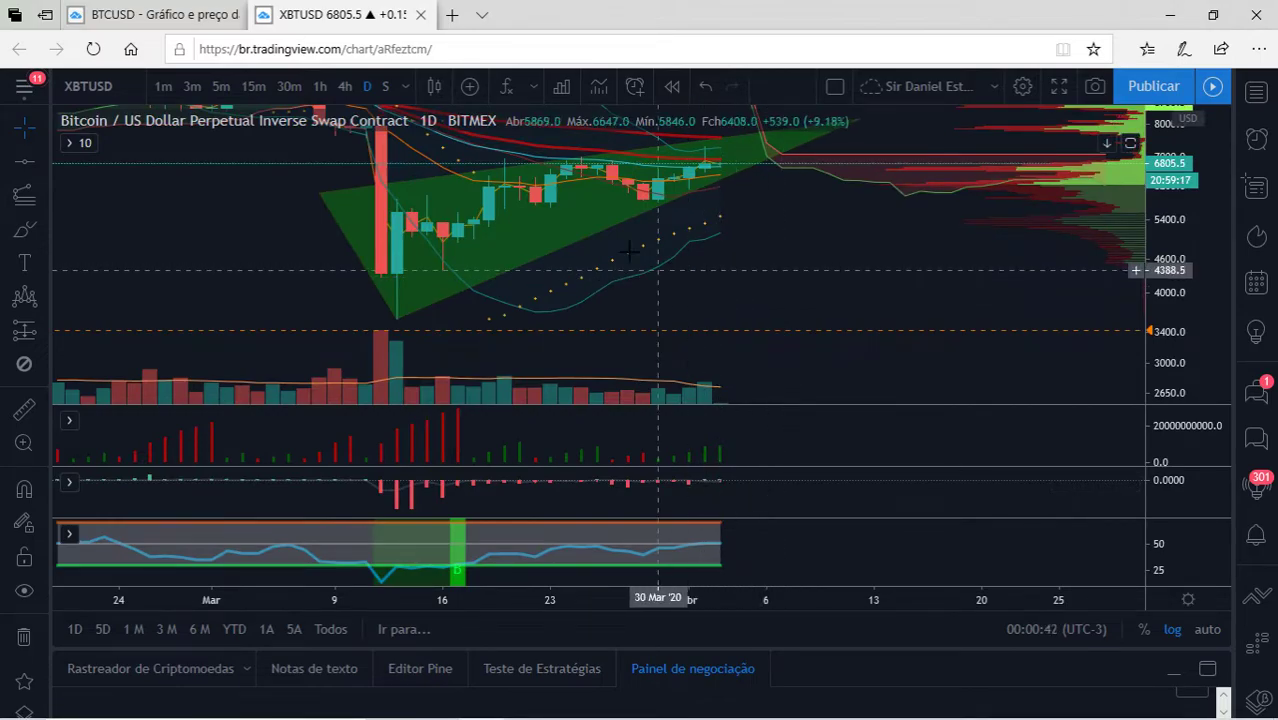
Switch the XBTUSD chart to the 4h timeframe and show the whole triangle
{"action": "scroll", "coordinate": [731, 203], "scroll_direction": "down", "scroll_amount": 1}
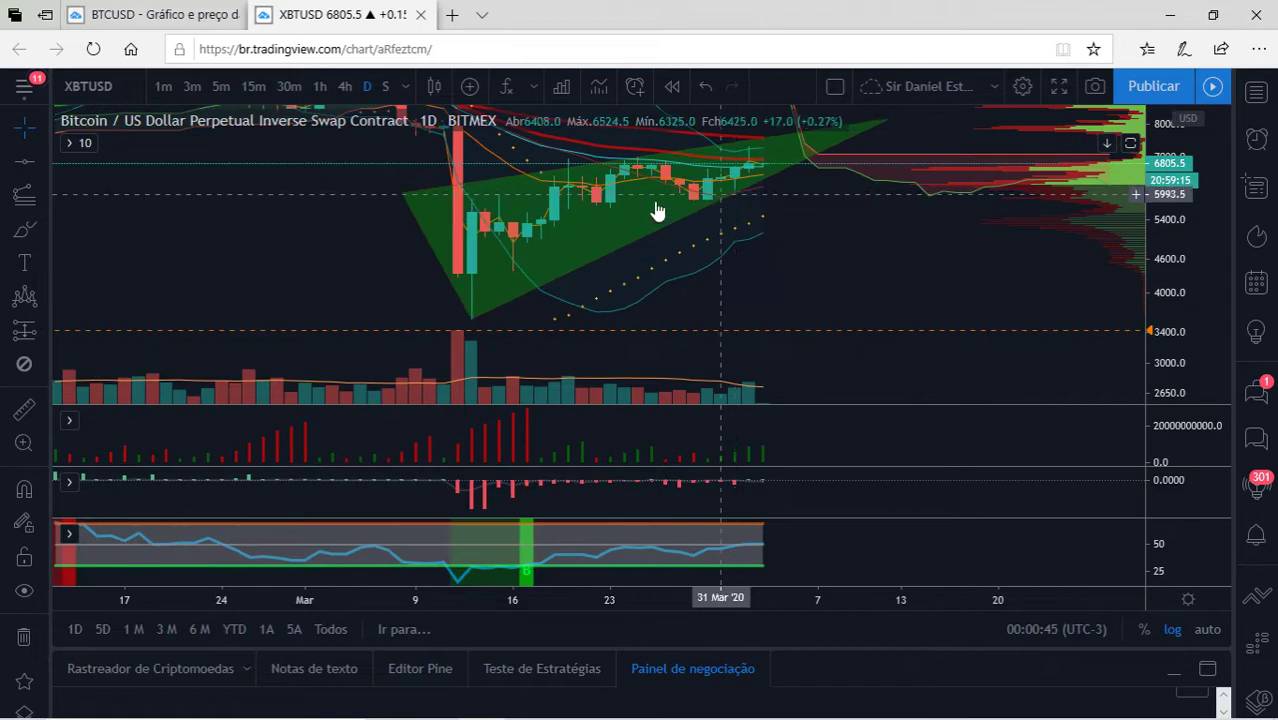
{"action": "left_click", "coordinate": [344, 87]}
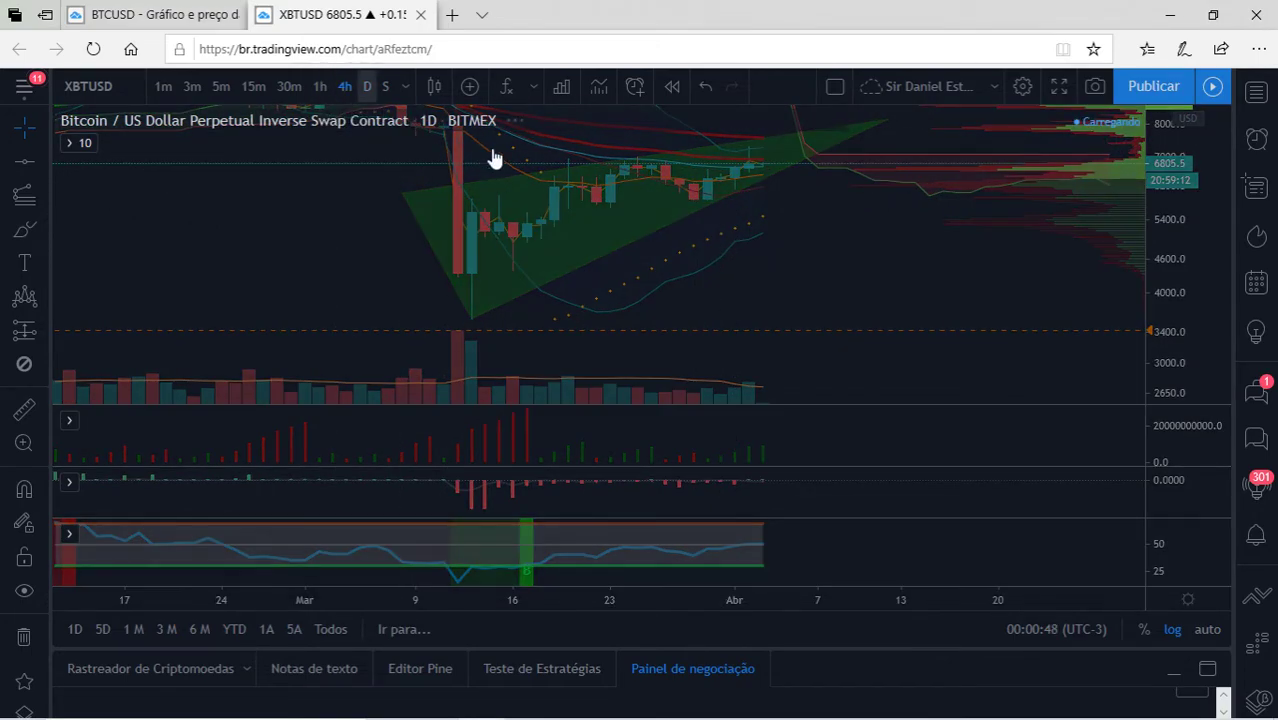
{"action": "scroll", "coordinate": [760, 275], "scroll_direction": "down", "scroll_amount": 5}
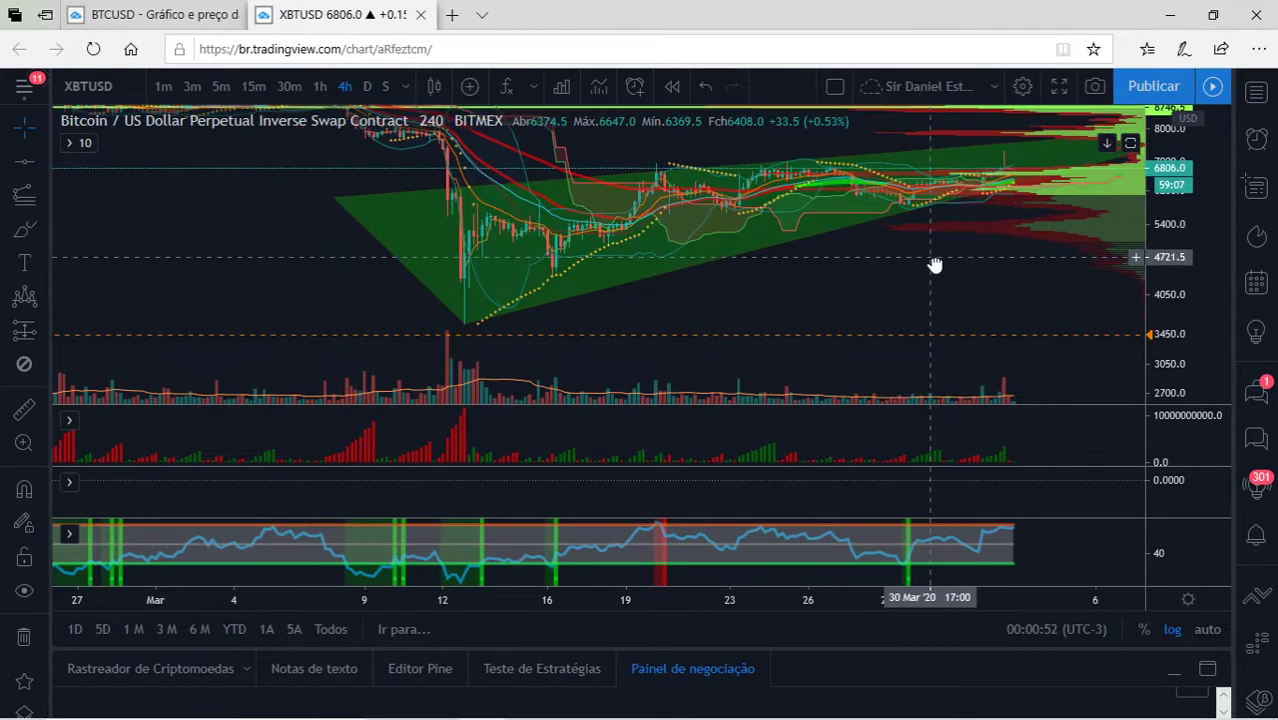
{"action": "scroll", "coordinate": [984, 271], "scroll_direction": "right", "scroll_amount": 5}
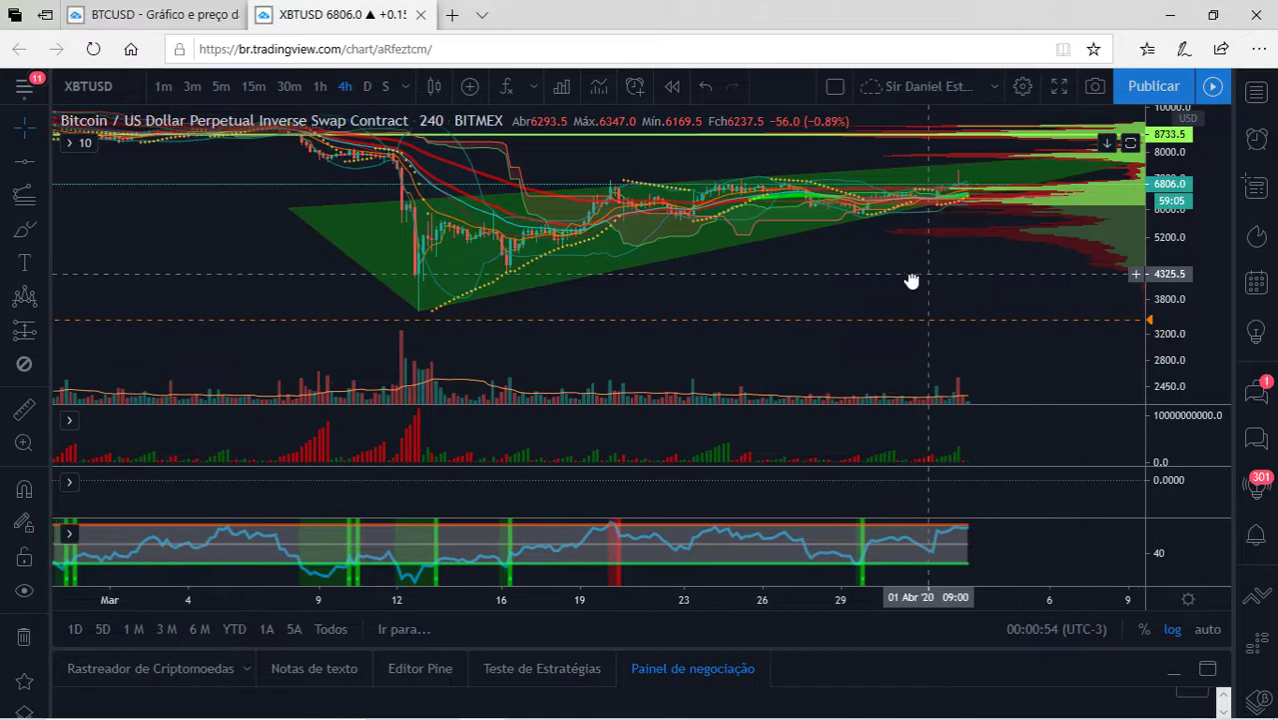
{"action": "scroll", "coordinate": [500, 228], "scroll_direction": "down", "scroll_amount": 5}
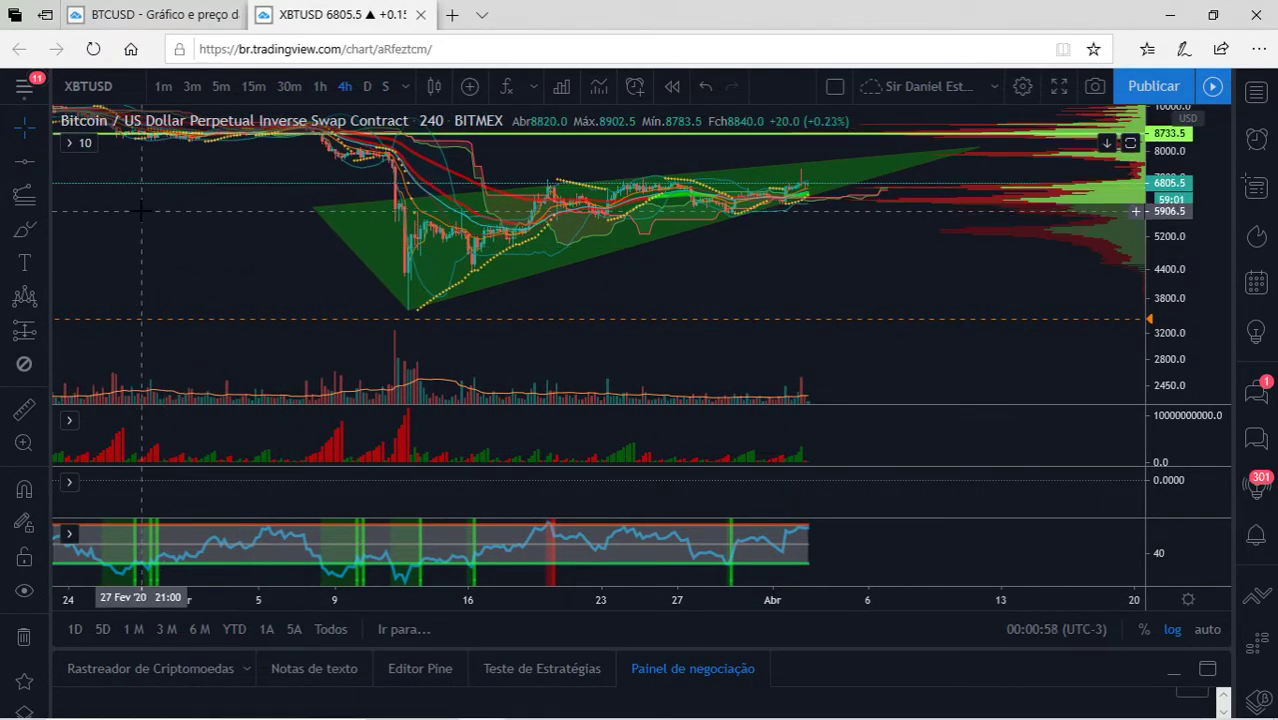
Make the triangle's green fill fully transparent, leaving only its outline
{"action": "left_click", "coordinate": [329, 228]}
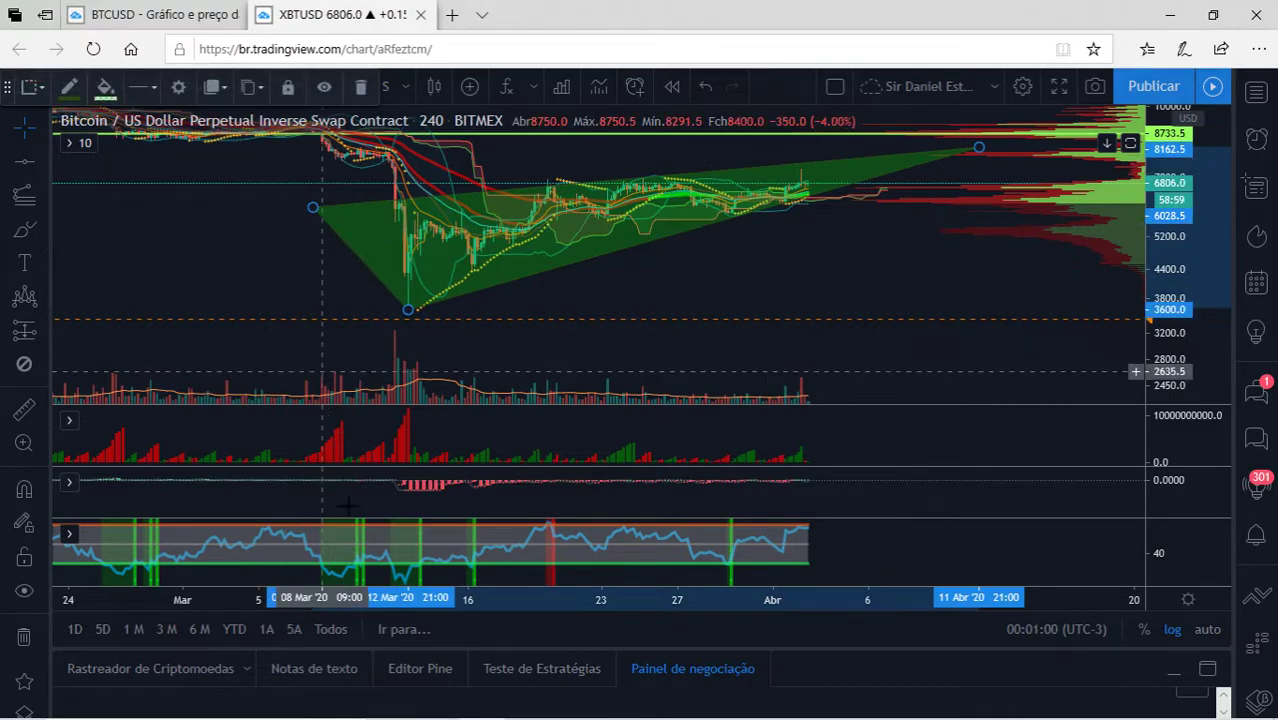
{"action": "left_click", "coordinate": [106, 90]}
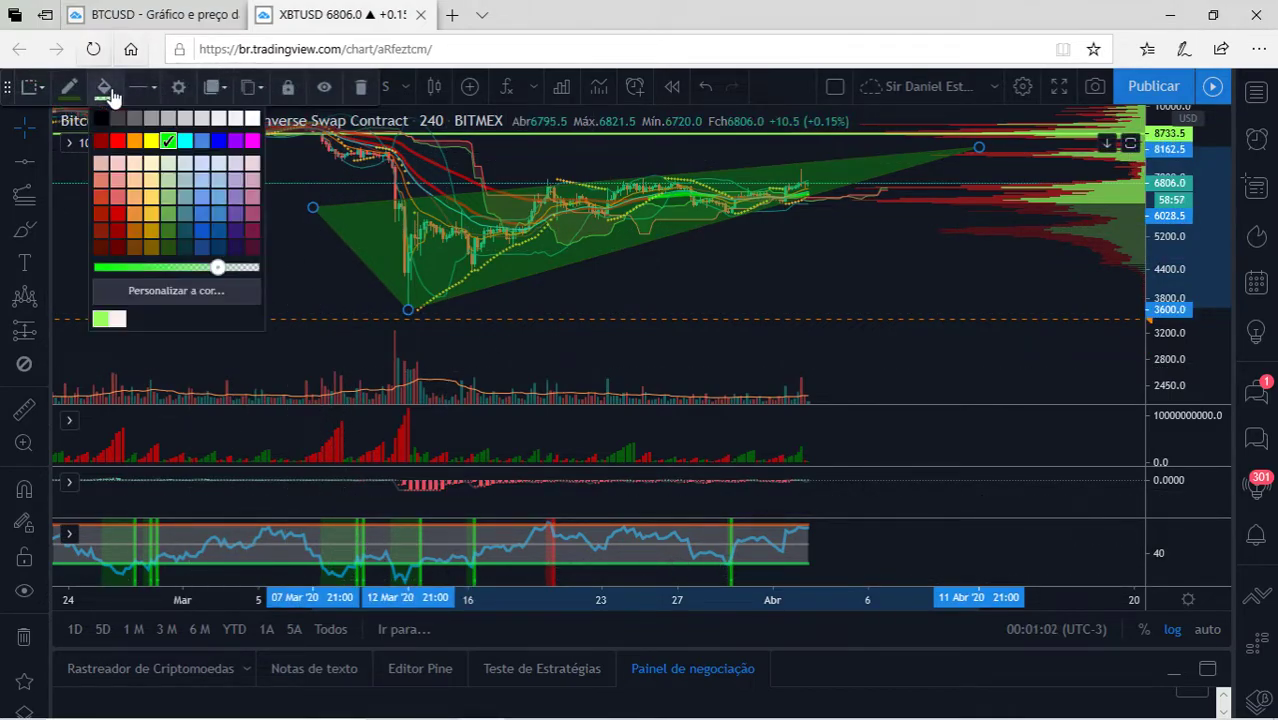
{"action": "left_click_drag", "start_coordinate": [222, 270], "coordinate": [248, 280]}
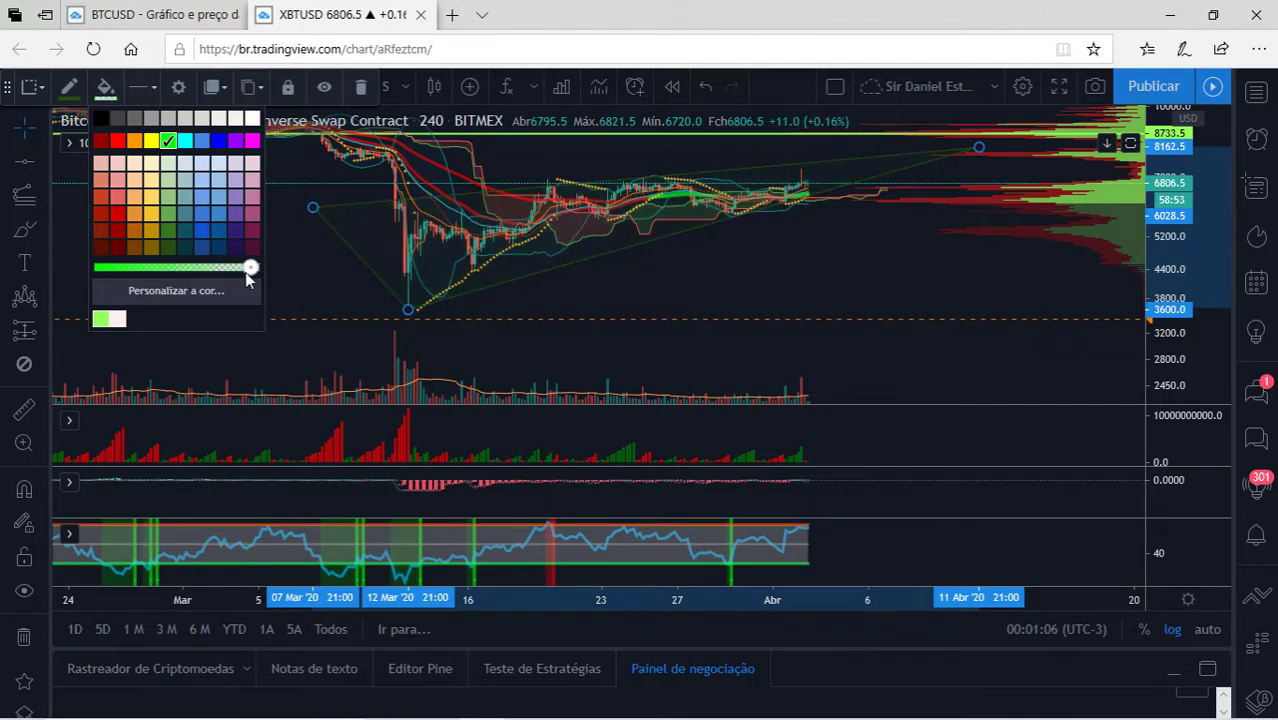
Give the triangle a faint green fill and maximize the main price pane with the triangle fitted in it
{"action": "left_click_drag", "start_coordinate": [242, 272], "coordinate": [237, 272]}
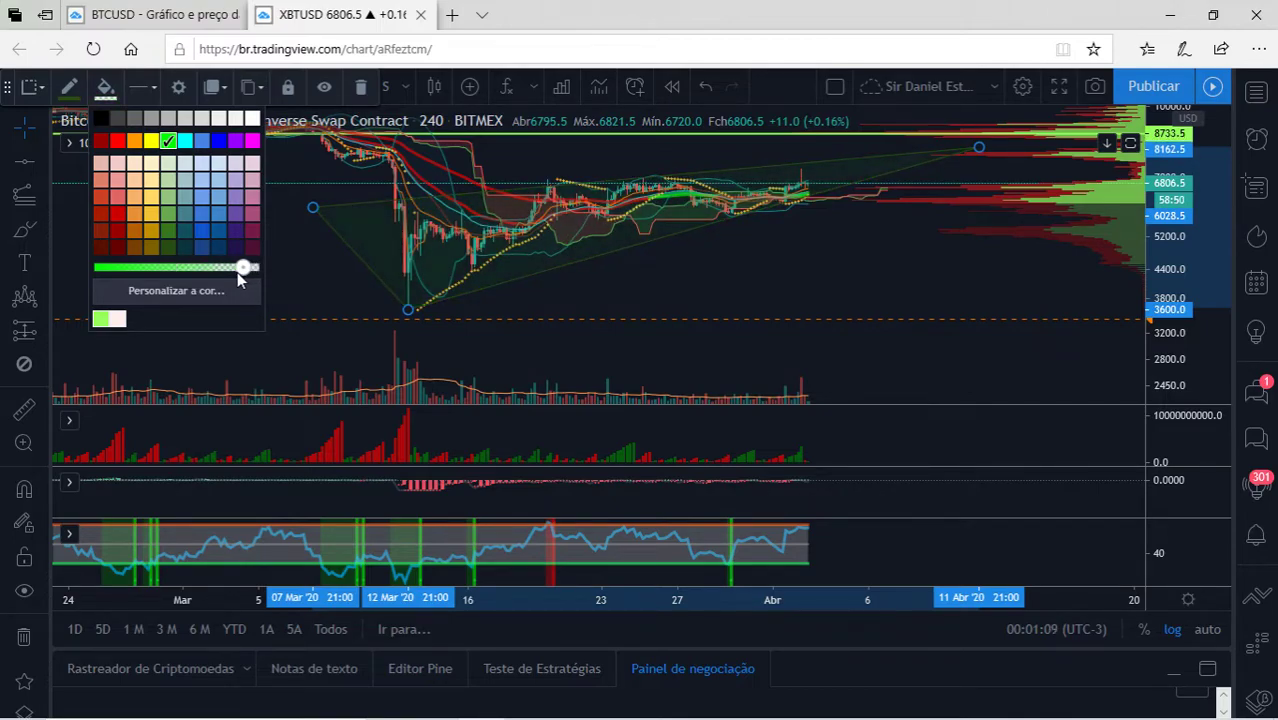
{"action": "left_click", "coordinate": [727, 263]}
{"action": "left_click_drag", "start_coordinate": [1190, 300], "coordinate": [1195, 400]}
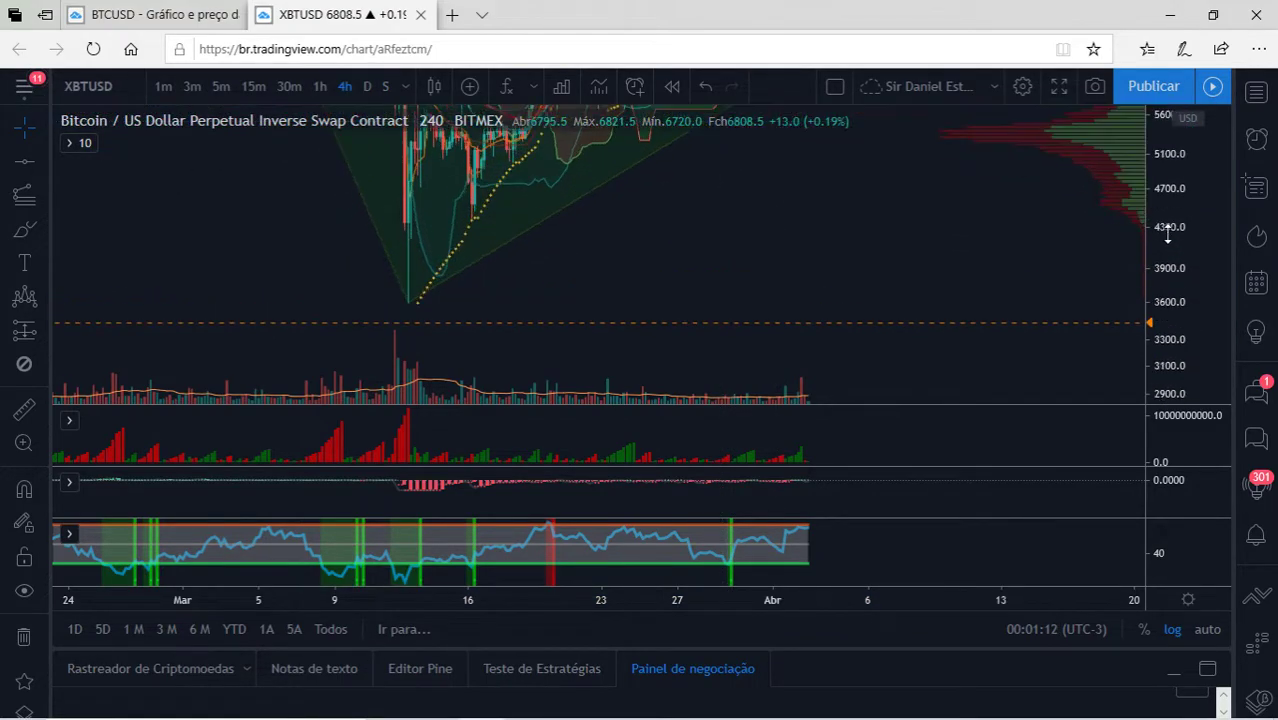
{"action": "double_click", "coordinate": [826, 213]}
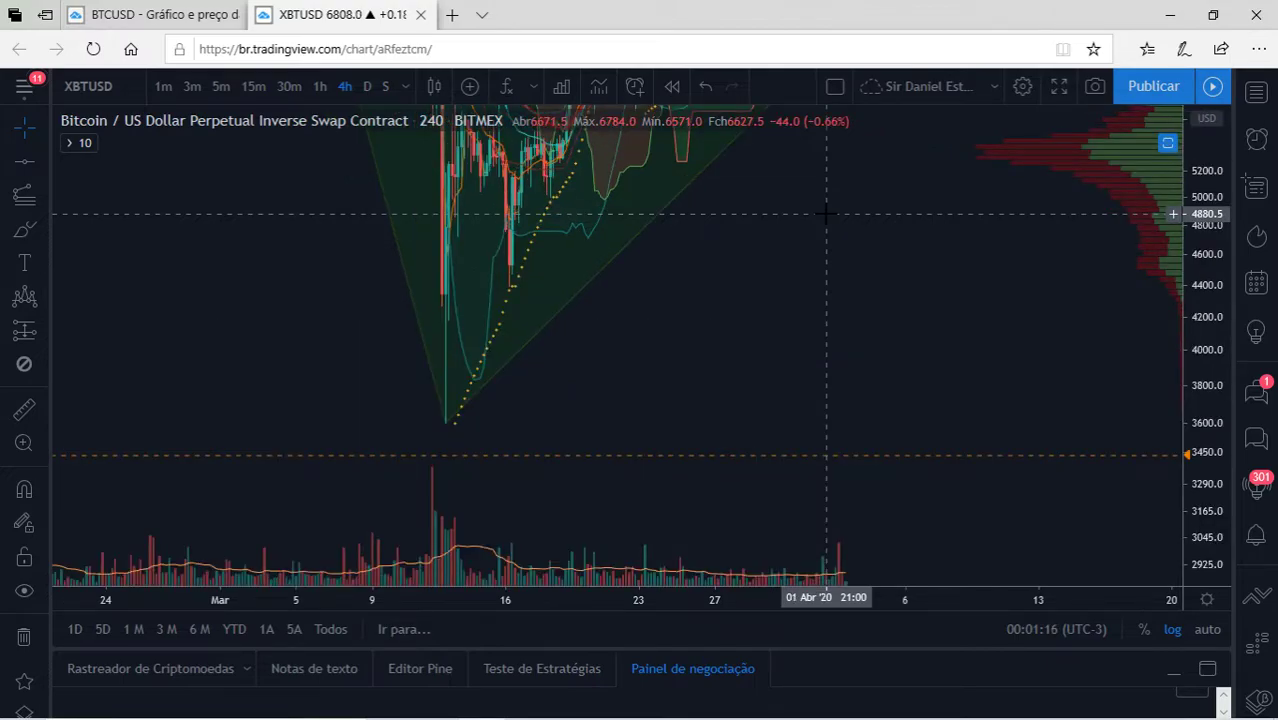
{"action": "left_click_drag", "start_coordinate": [826, 213], "coordinate": [822, 328]}
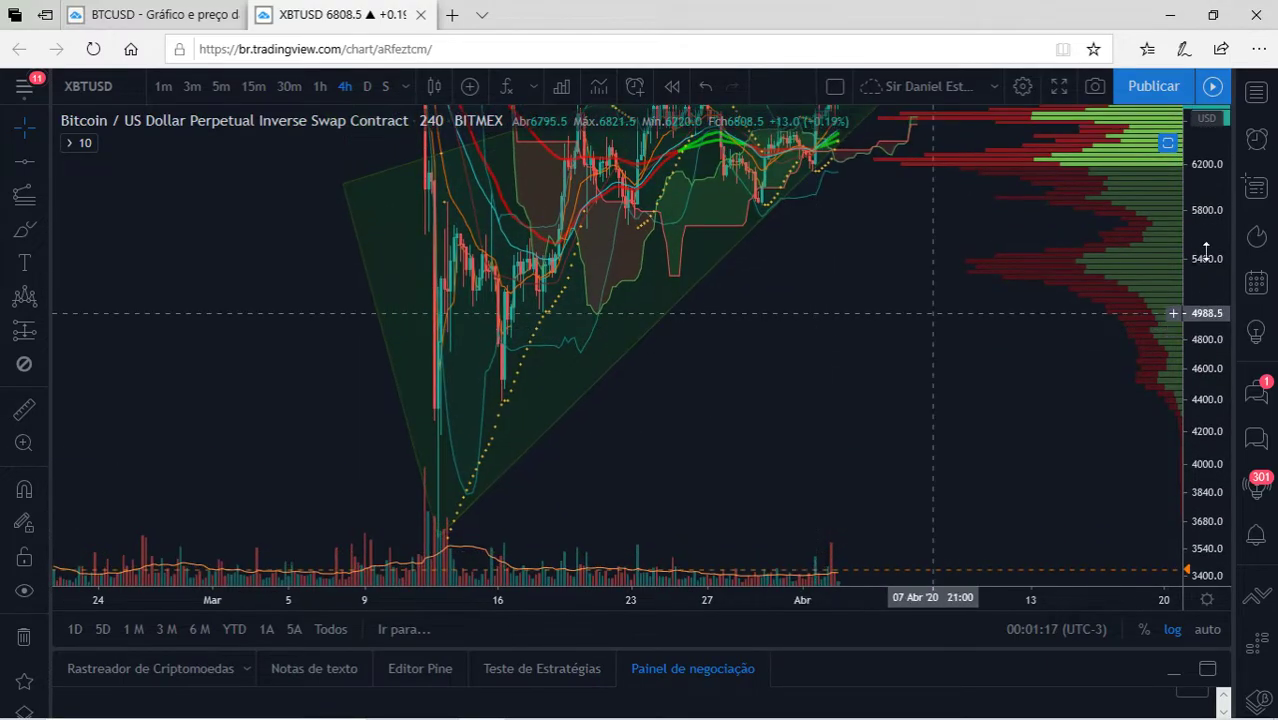
{"action": "left_click_drag", "start_coordinate": [1221, 200], "coordinate": [1190, 362]}
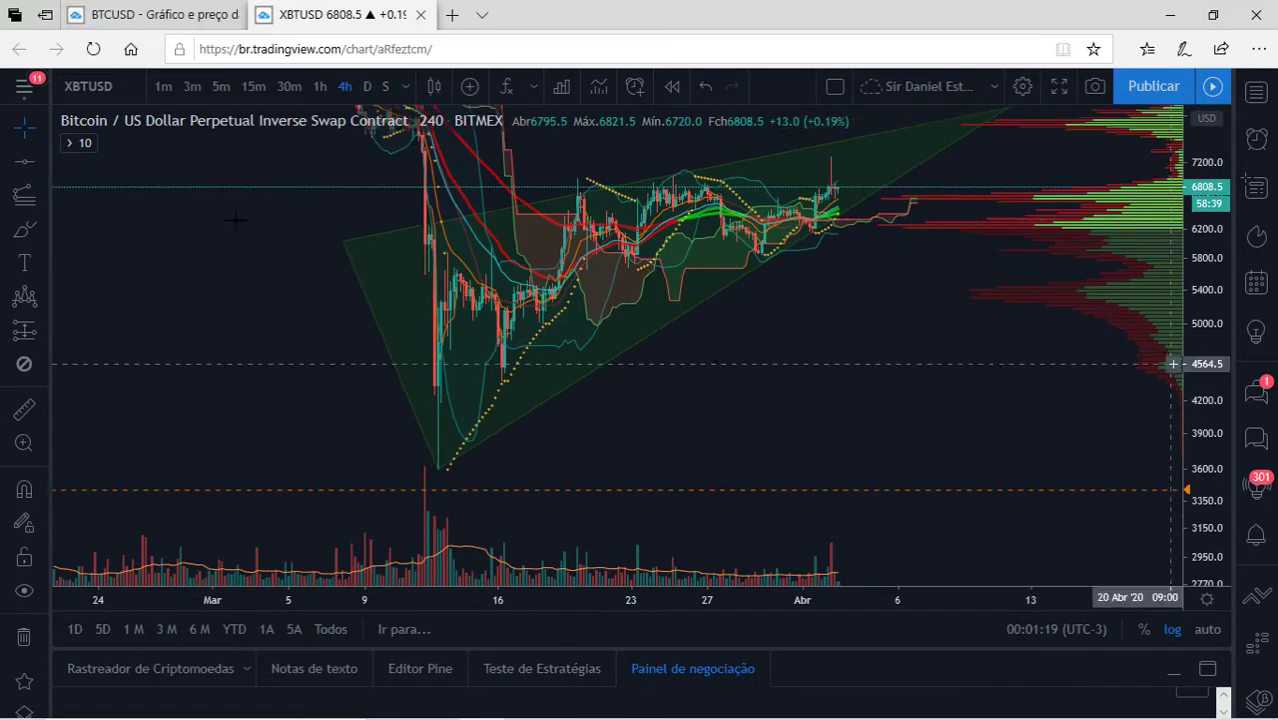
Draw a Fibonacci retracement from the 12 Mar '20 low at 3599.0 to 5949.5 on 22 Mar '20
{"action": "left_click", "coordinate": [41, 194]}
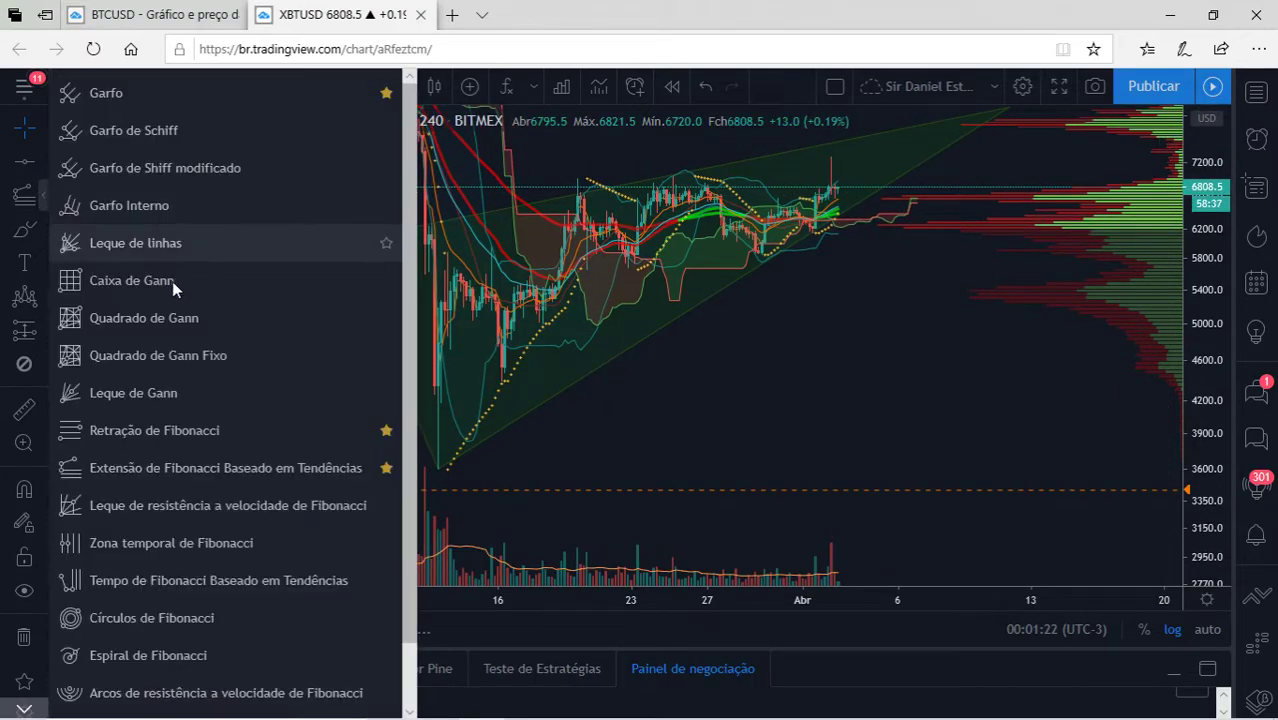
{"action": "left_click", "coordinate": [163, 420]}
{"action": "left_click", "coordinate": [437, 469]}
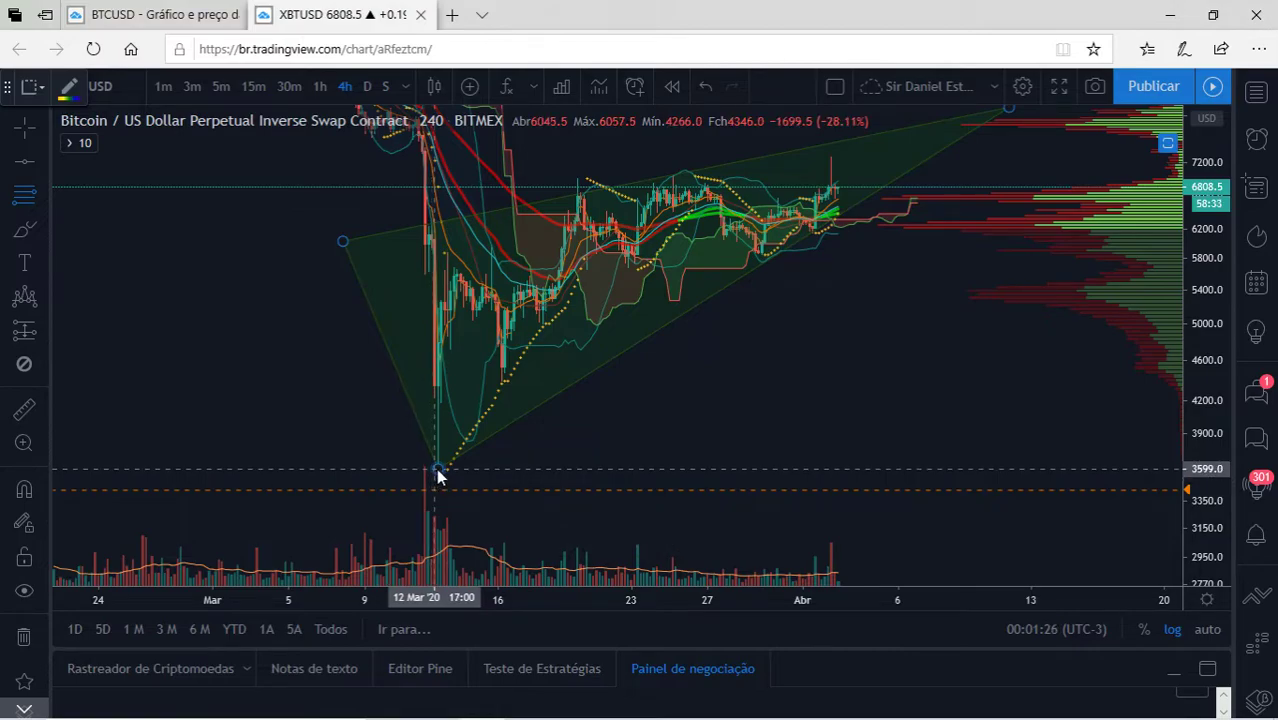
{"action": "left_click", "coordinate": [437, 469]}
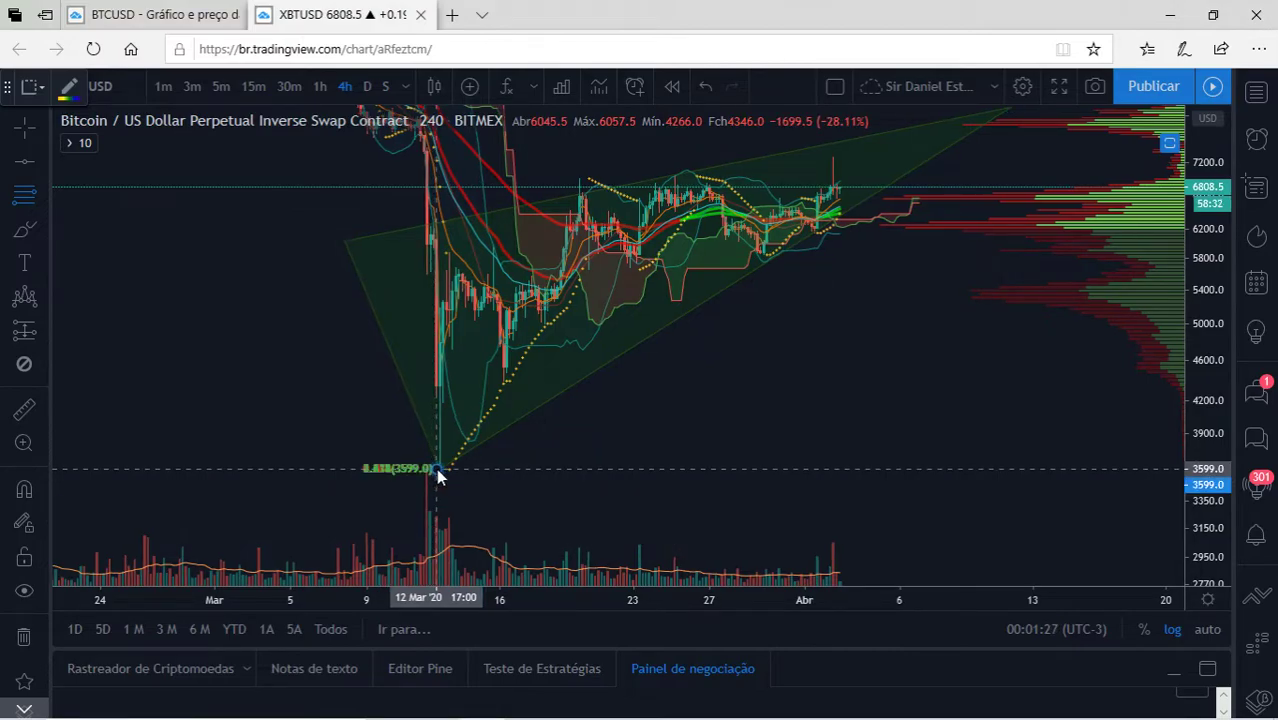
{"action": "left_click", "coordinate": [620, 246]}
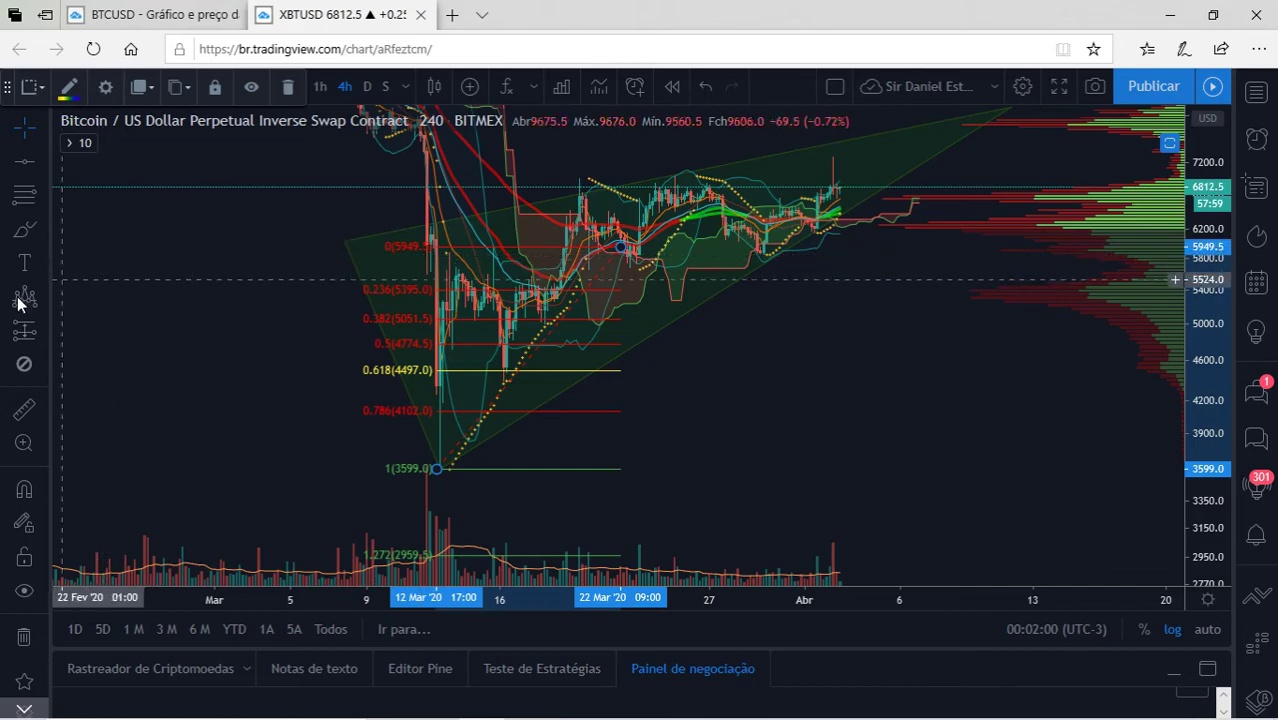
Draw a trend-based Fibonacci extension from the 12 Mar '20 low at 3576.0 to 5949.5 and back down to 4393.0 on 23 Mar '20
{"action": "left_click", "coordinate": [44, 192]}
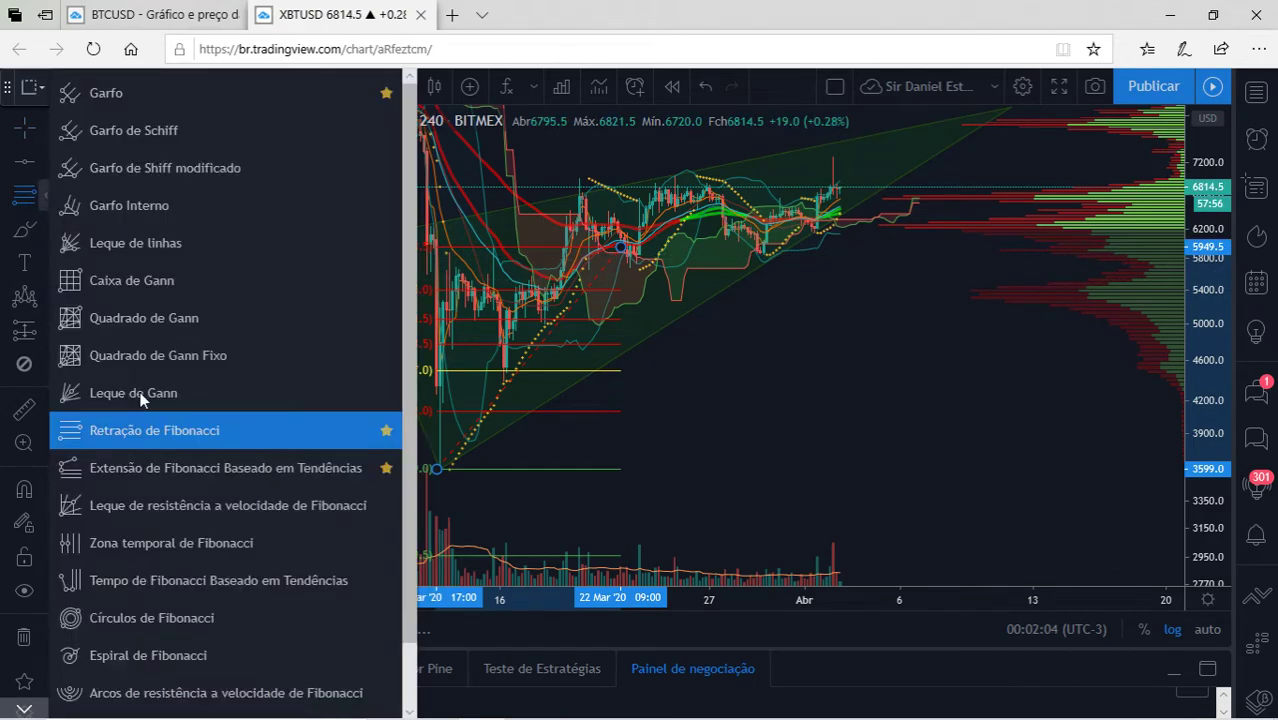
{"action": "left_click", "coordinate": [144, 462]}
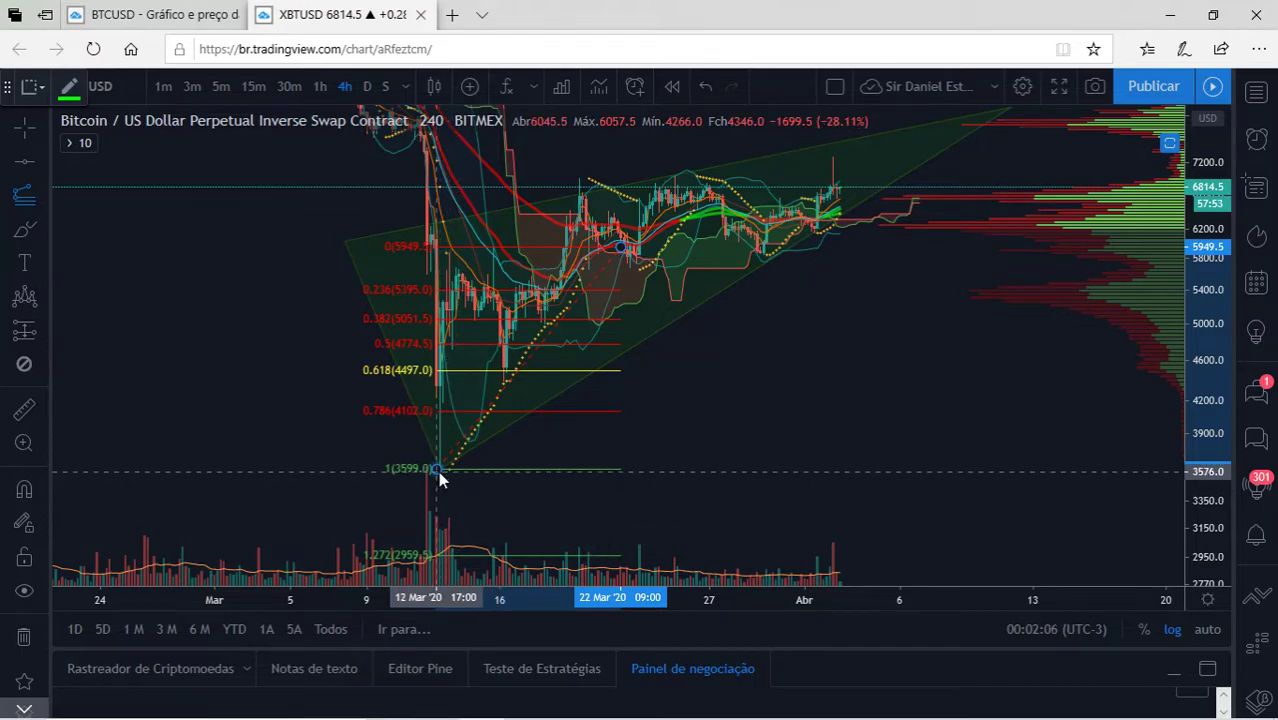
{"action": "left_click", "coordinate": [497, 245]}
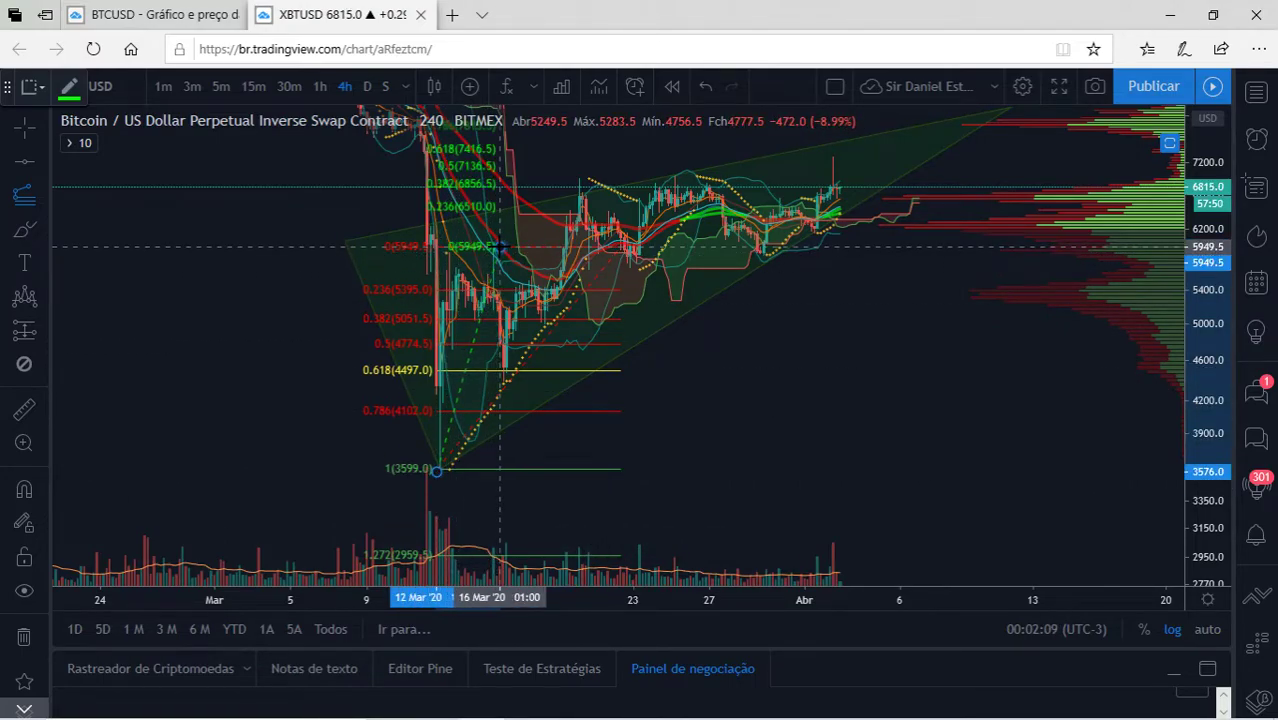
{"action": "left_click", "coordinate": [627, 378]}
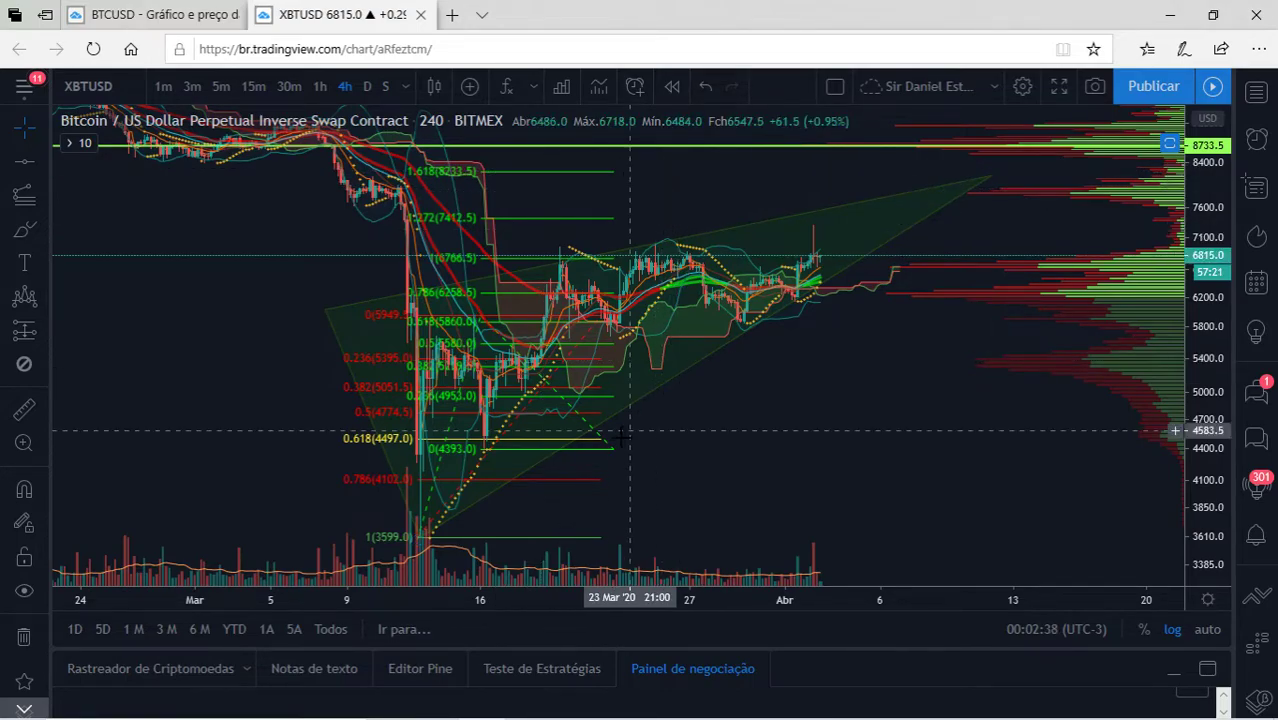
Draw an Elliott impulse wave (12345) from the March low at 3553.5 through 5837.0, 4328.5, 7278.0 and 6273.5 to 8533.0 on 11 Abr '20
{"action": "scroll", "coordinate": [648, 445], "scroll_direction": "up", "scroll_amount": 1}
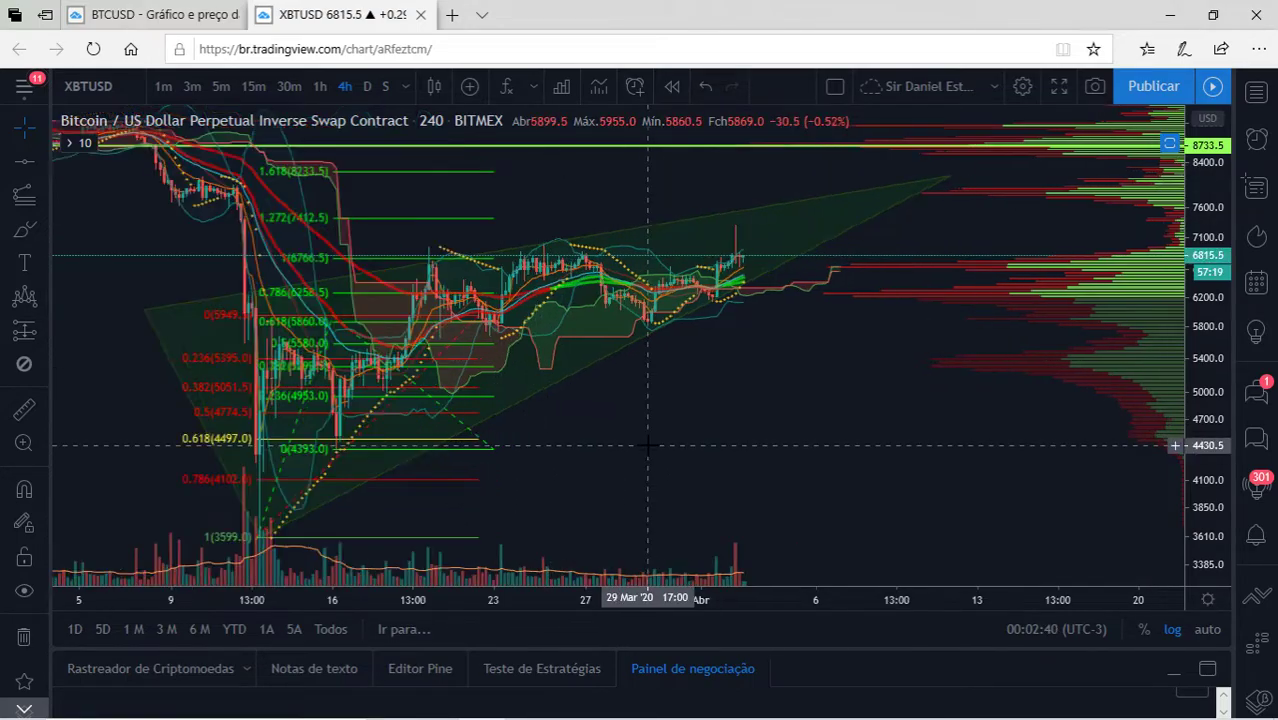
{"action": "scroll", "coordinate": [648, 445], "scroll_direction": "down", "scroll_amount": 1}
{"action": "left_click_drag", "start_coordinate": [648, 445], "coordinate": [706, 386]}
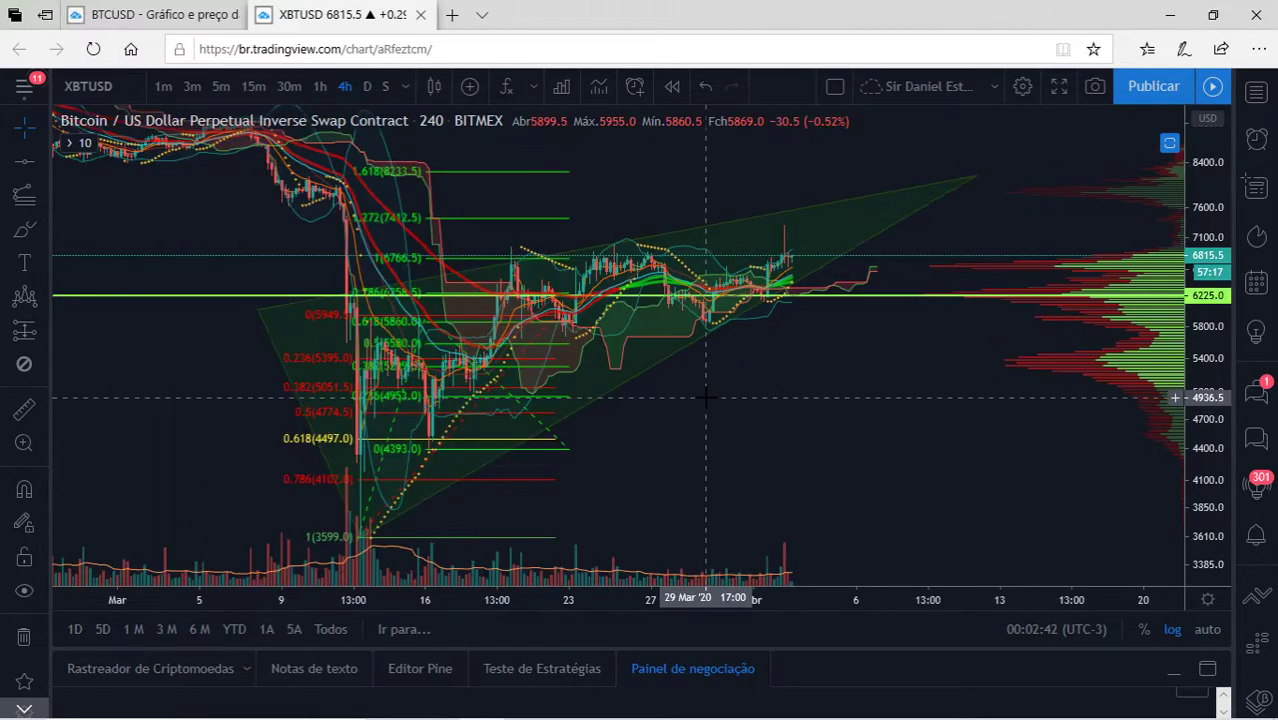
{"action": "left_click_drag", "start_coordinate": [700, 296], "coordinate": [700, 144]}
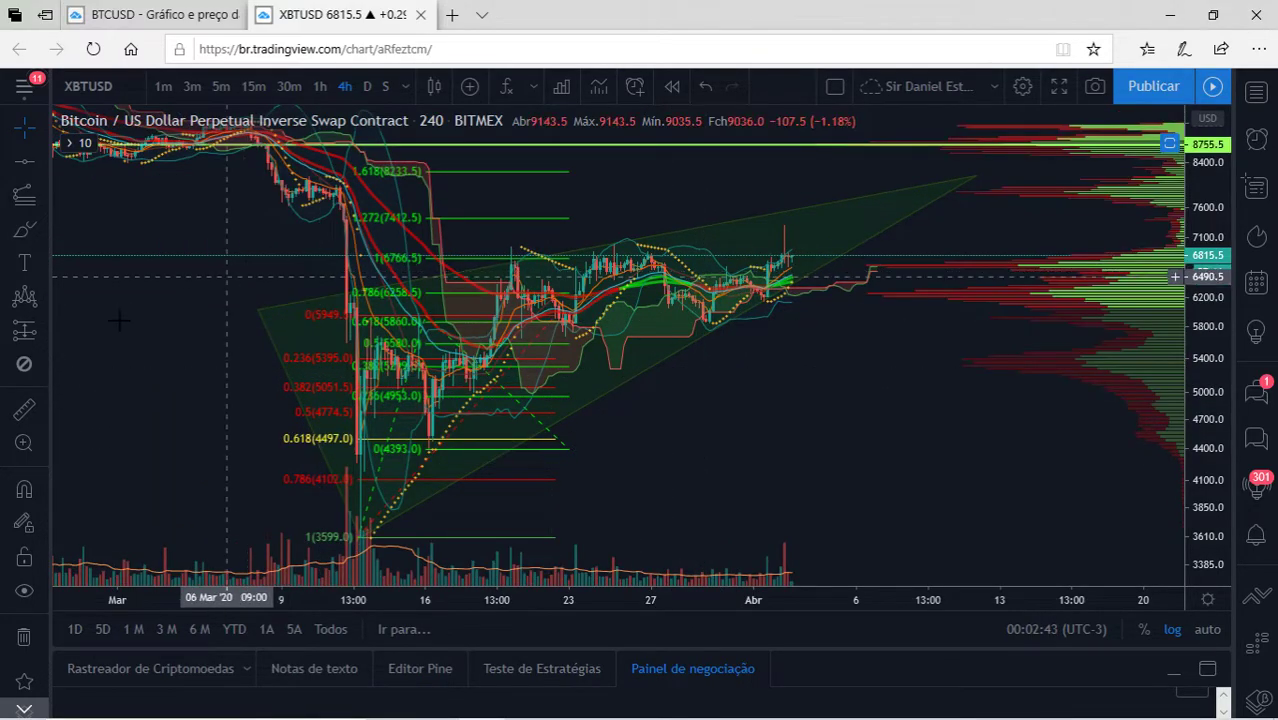
{"action": "left_click", "coordinate": [47, 299]}
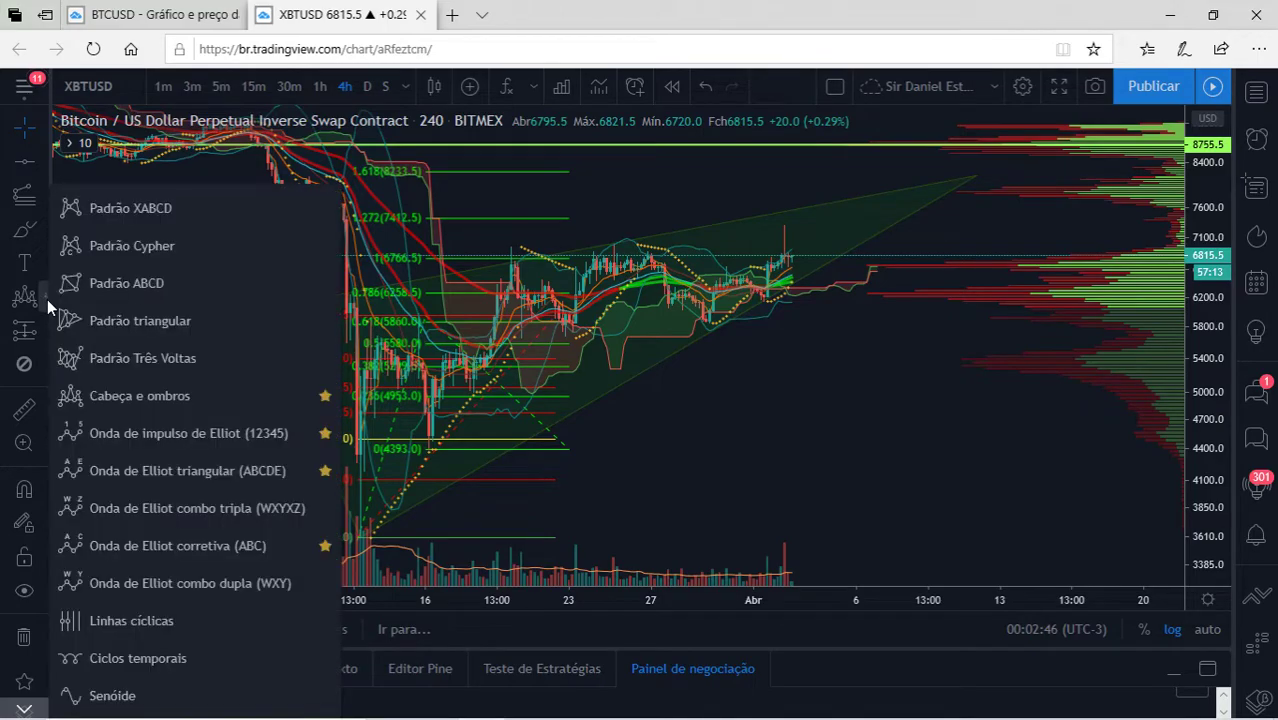
{"action": "left_click", "coordinate": [142, 433]}
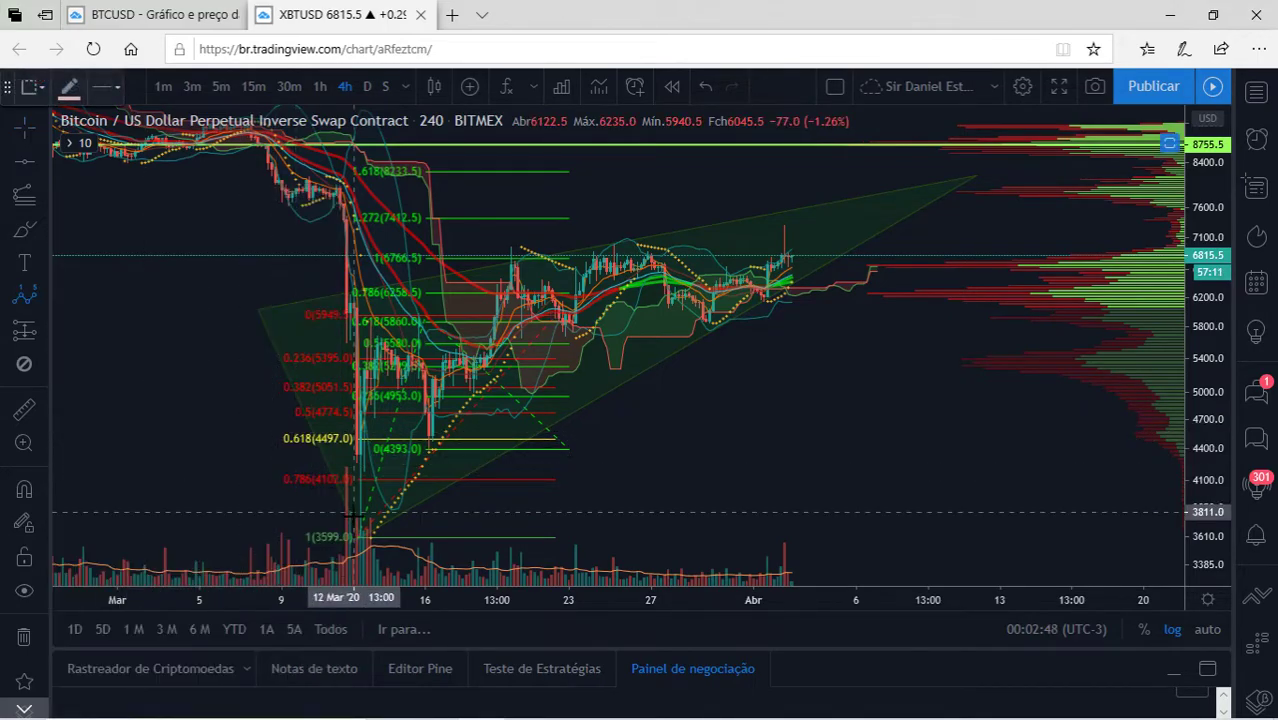
{"action": "left_click", "coordinate": [360, 528]}
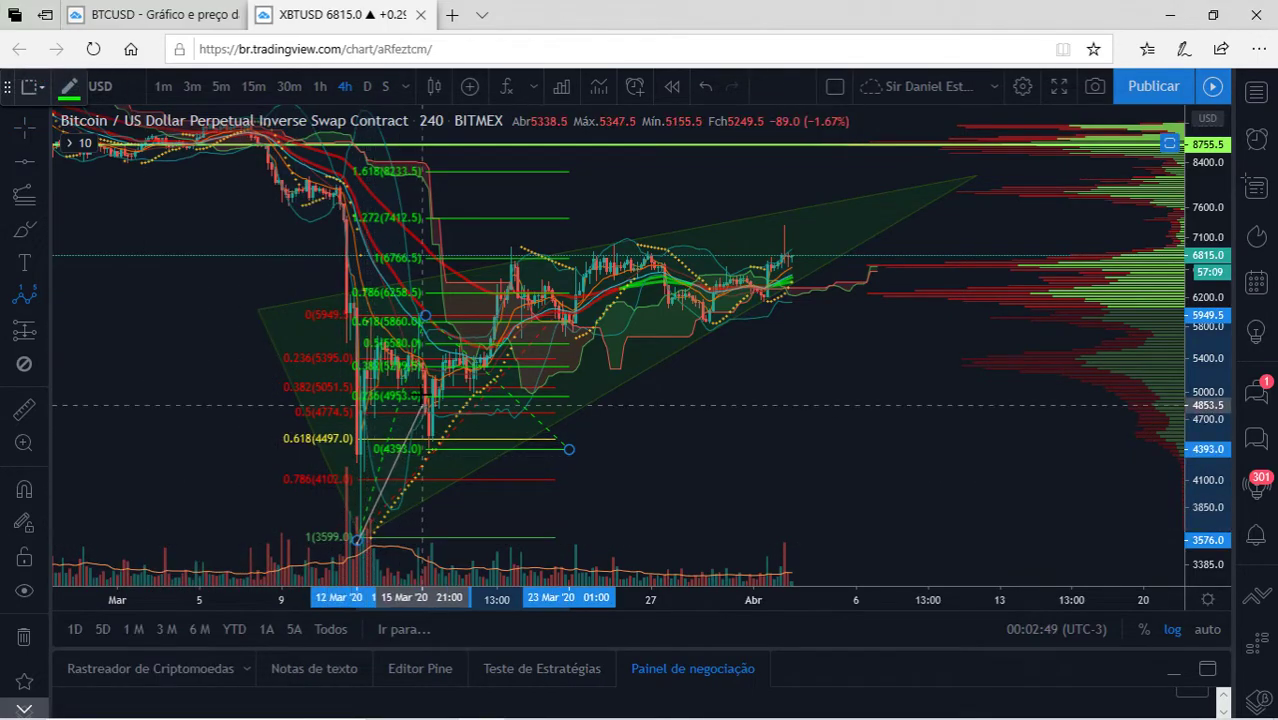
{"action": "left_click", "coordinate": [391, 320]}
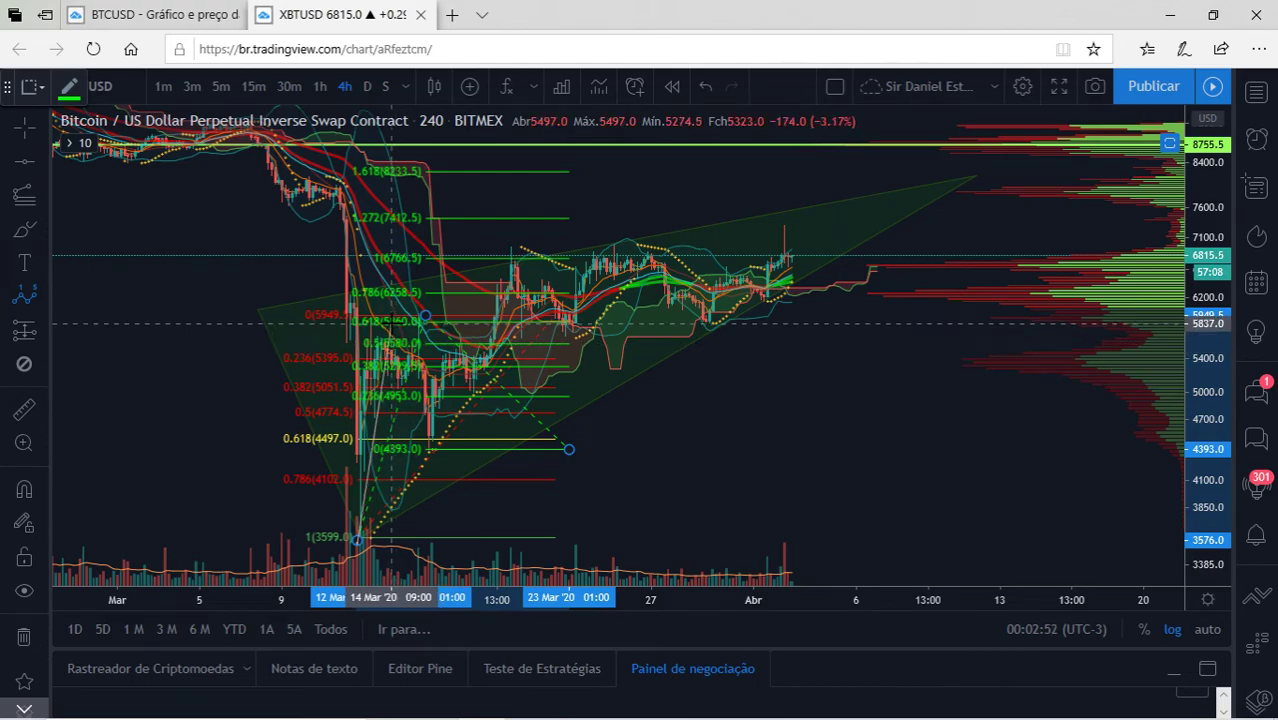
{"action": "left_click", "coordinate": [430, 448]}
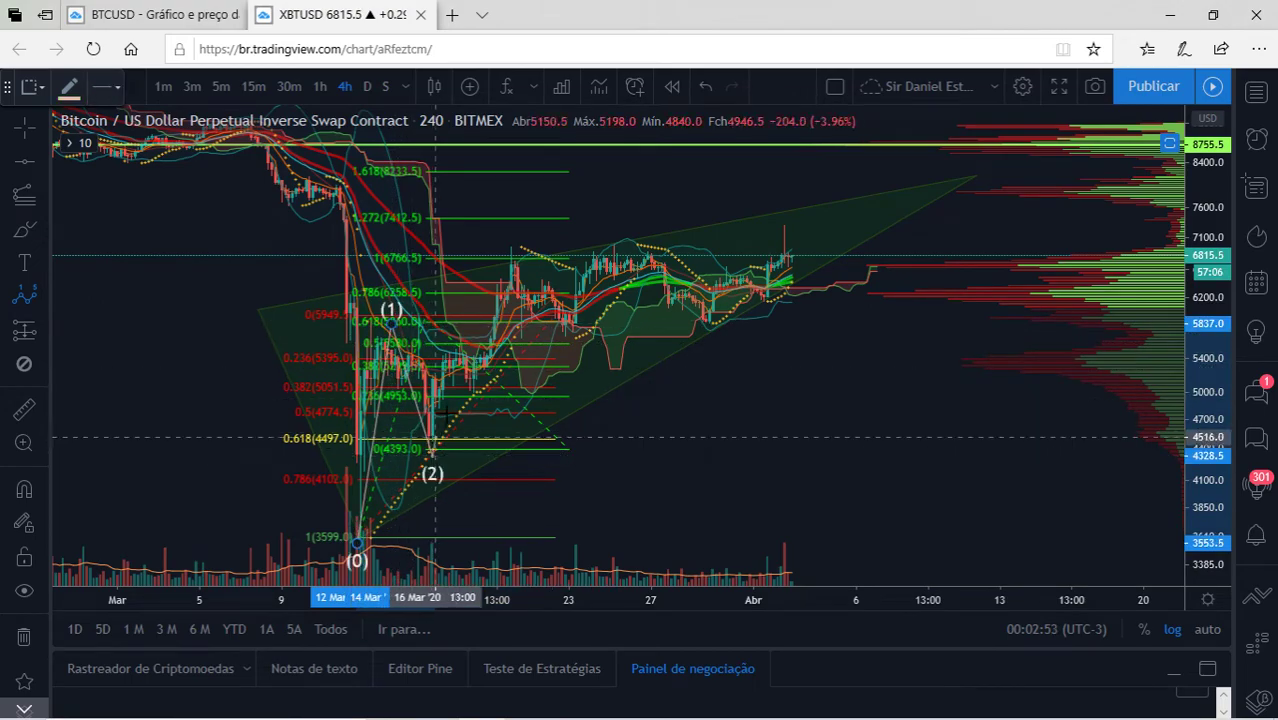
{"action": "left_click", "coordinate": [785, 228]}
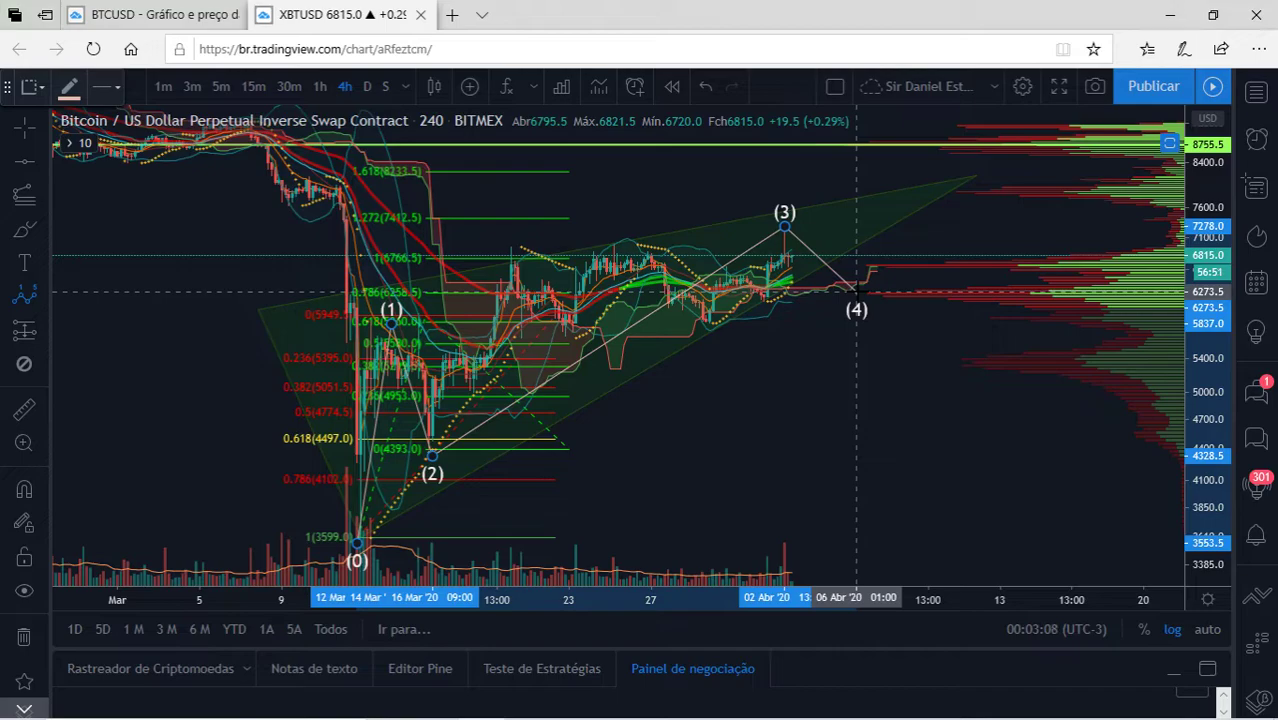
{"action": "left_click", "coordinate": [856, 291]}
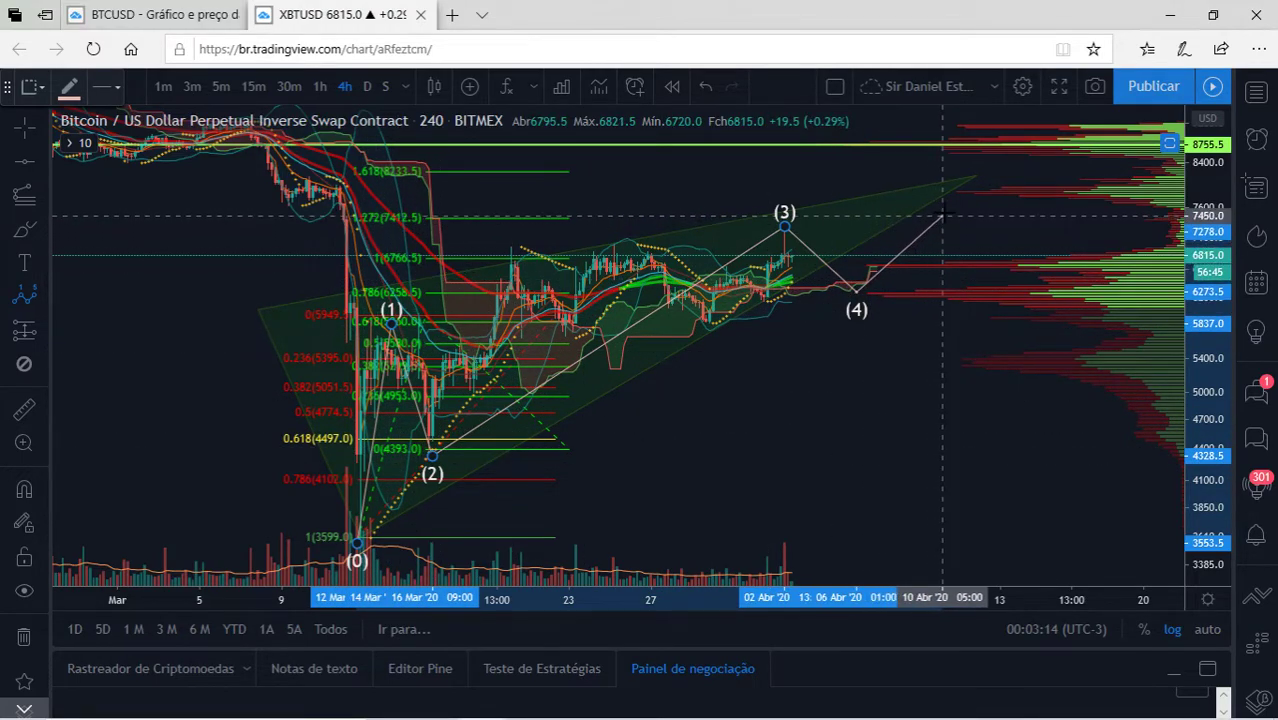
{"action": "left_click", "coordinate": [968, 153]}
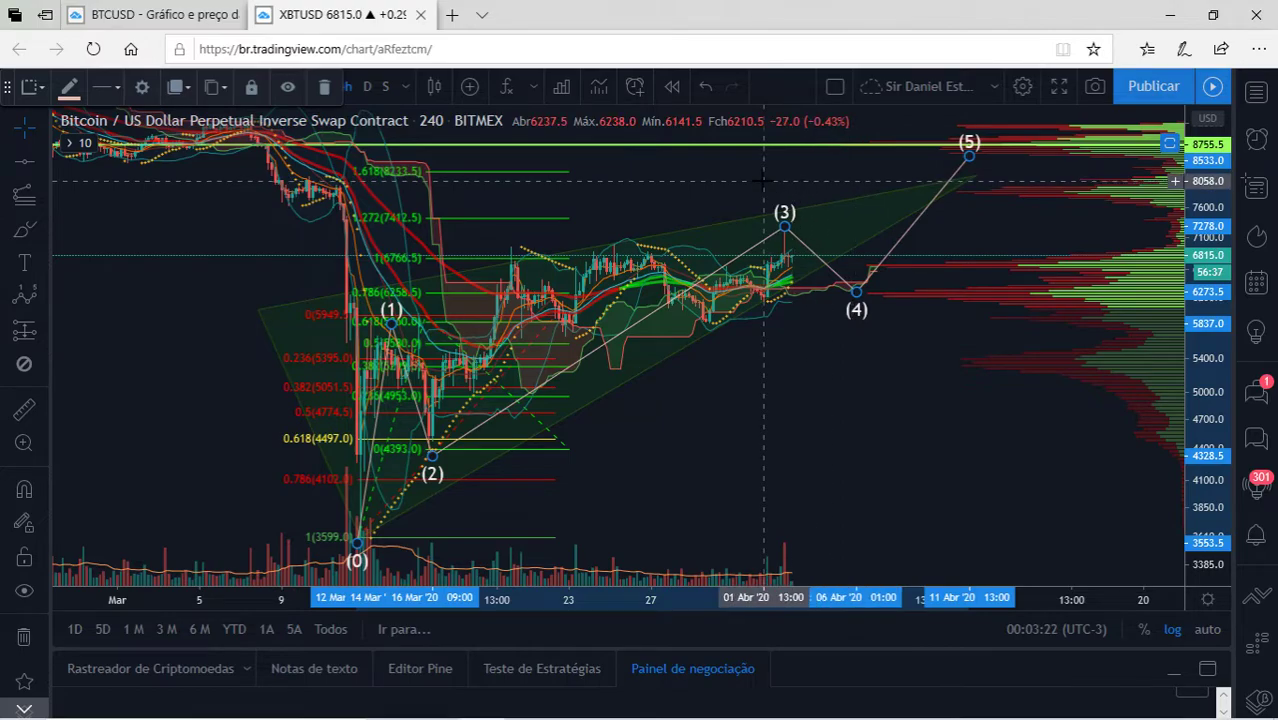
Draw a Fibonacci retracement from 4365.0 near wave point (2) to 6946.0 on 11 Abr '20
{"action": "left_click", "coordinate": [41, 196]}
{"action": "left_click", "coordinate": [110, 430]}
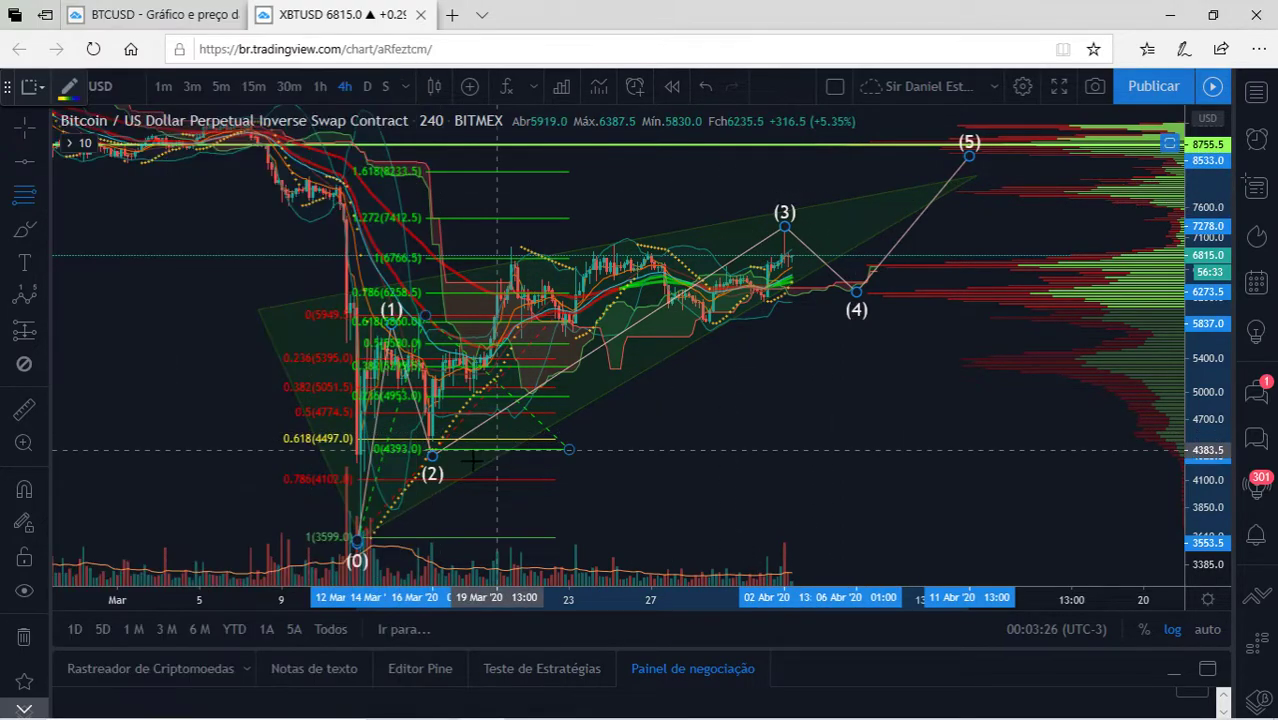
{"action": "left_click", "coordinate": [443, 452]}
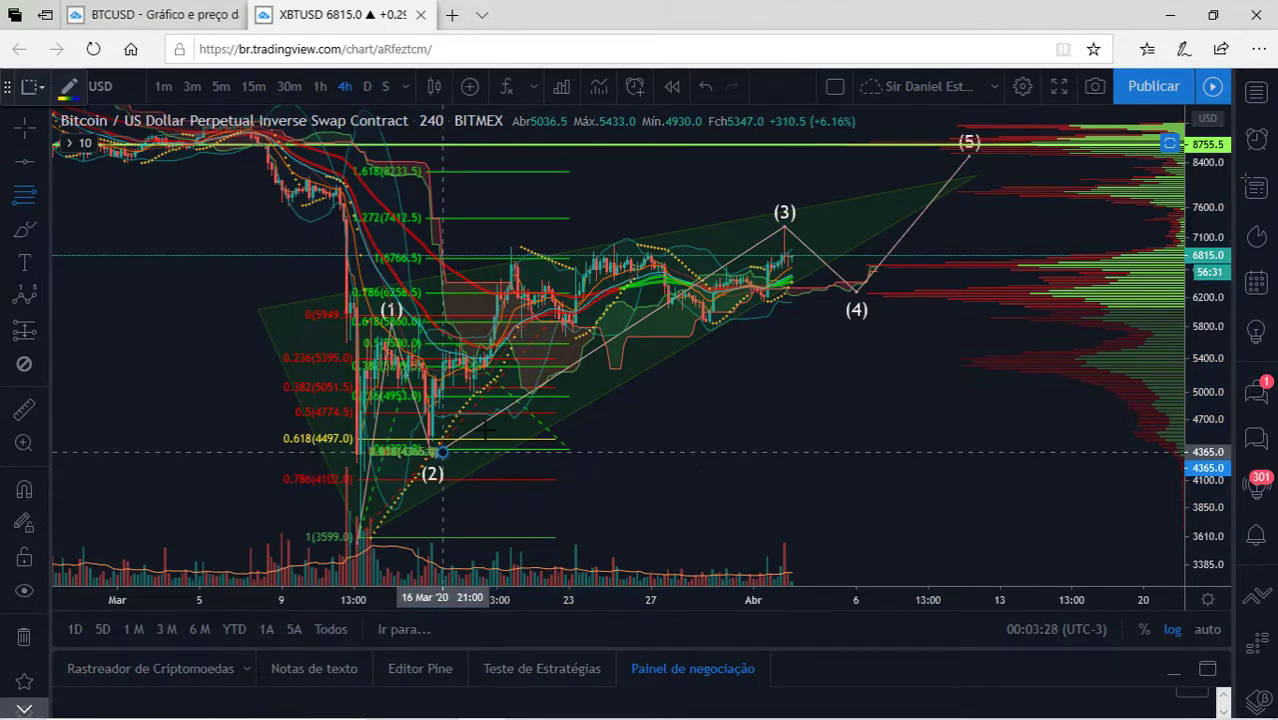
{"action": "left_click", "coordinate": [965, 246]}
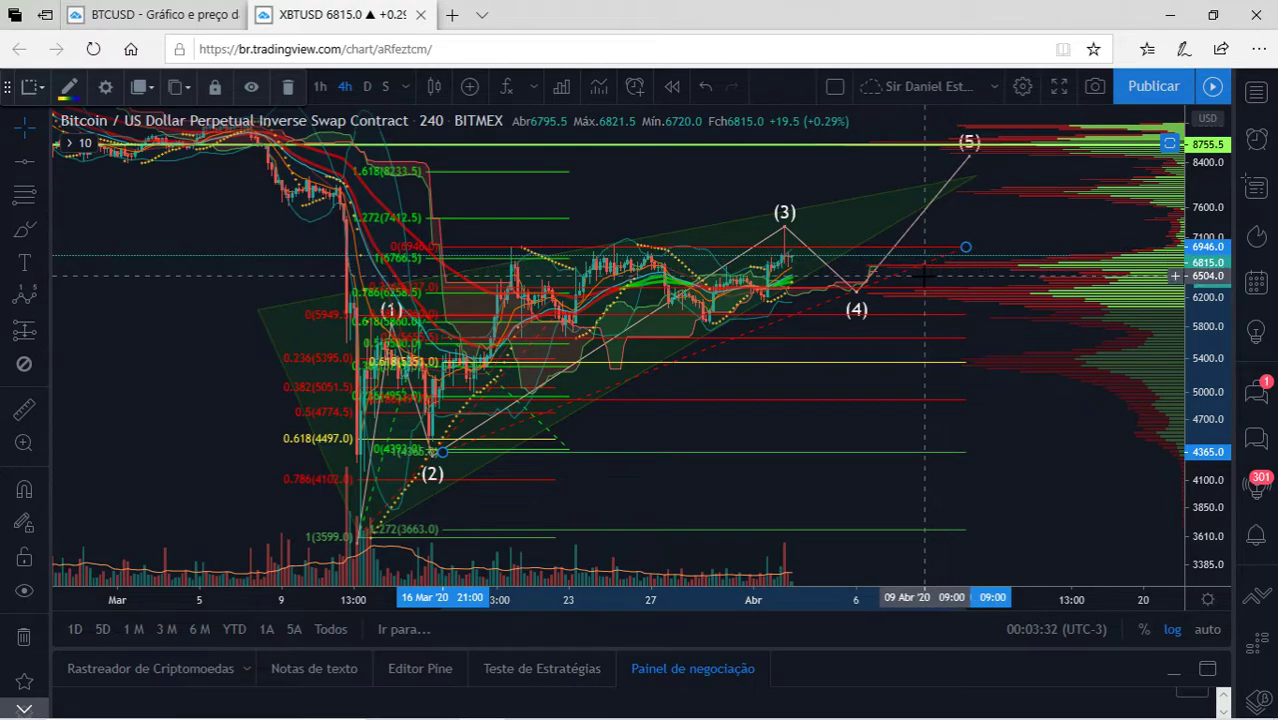
Move point (4) of the Elliott wave to 6300.5 on 06 Abr '20
{"action": "left_click_drag", "start_coordinate": [857, 296], "coordinate": [866, 316]}
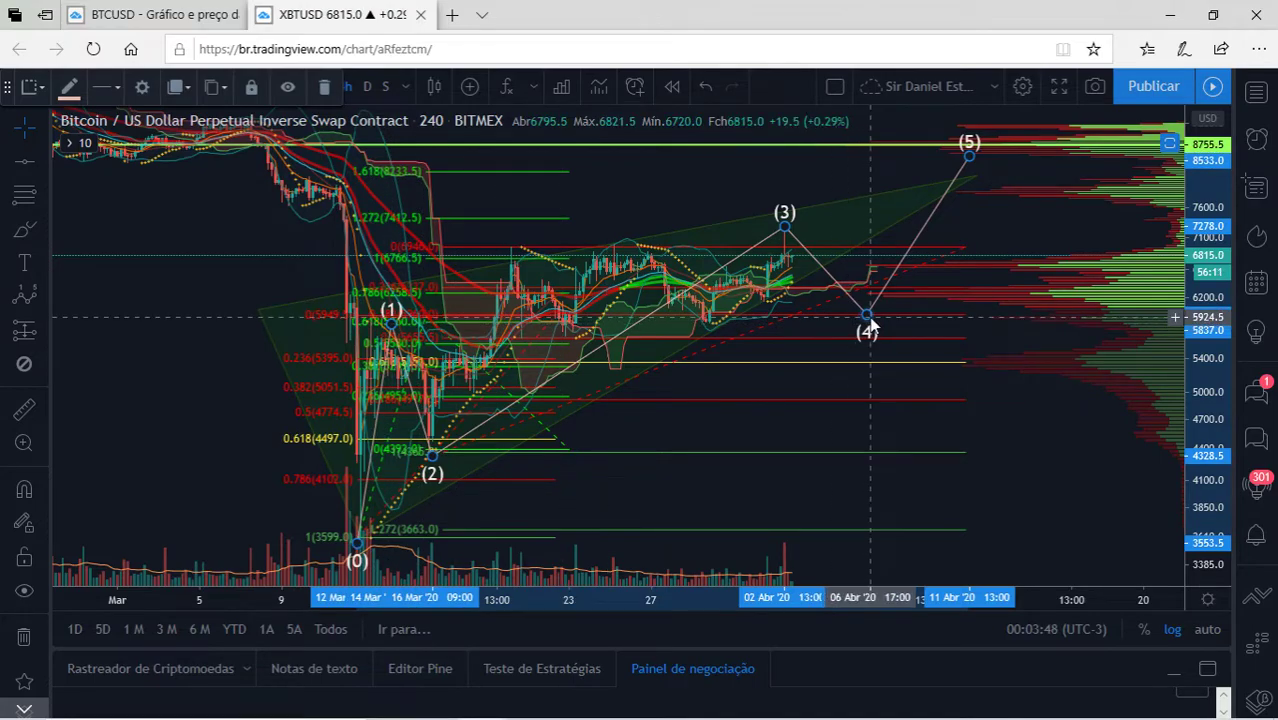
{"action": "left_click_drag", "start_coordinate": [867, 316], "coordinate": [866, 294]}
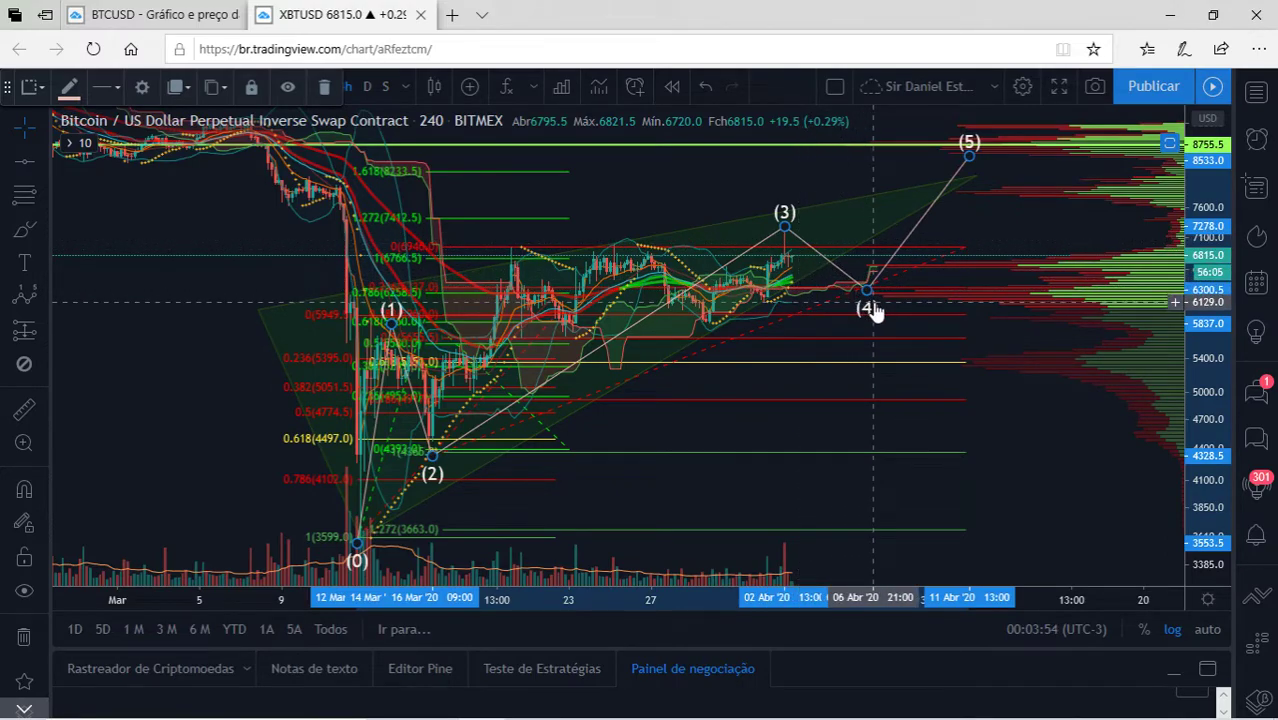
Delete the Fibonacci retracement that starts at wave point (2) and the green trend-based Fibonacci extension
{"action": "left_click", "coordinate": [888, 371]}
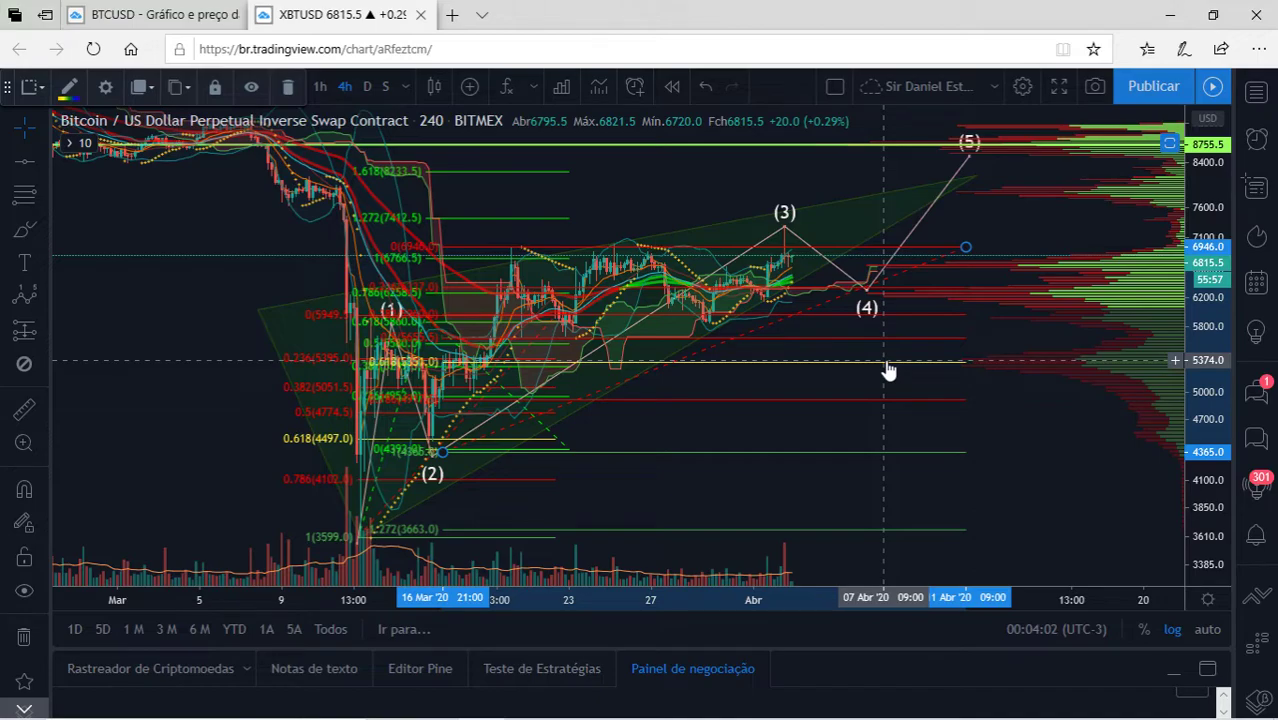
{"action": "key", "text": "Delete"}
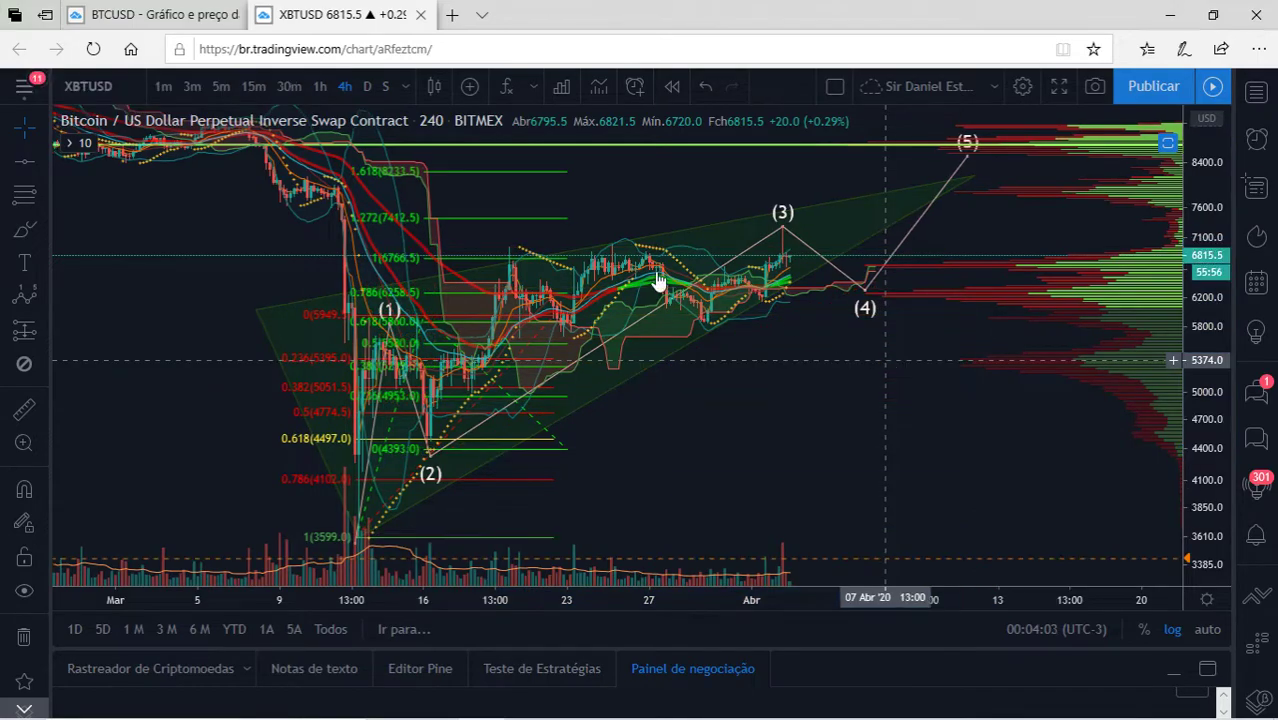
{"action": "left_click", "coordinate": [551, 220]}
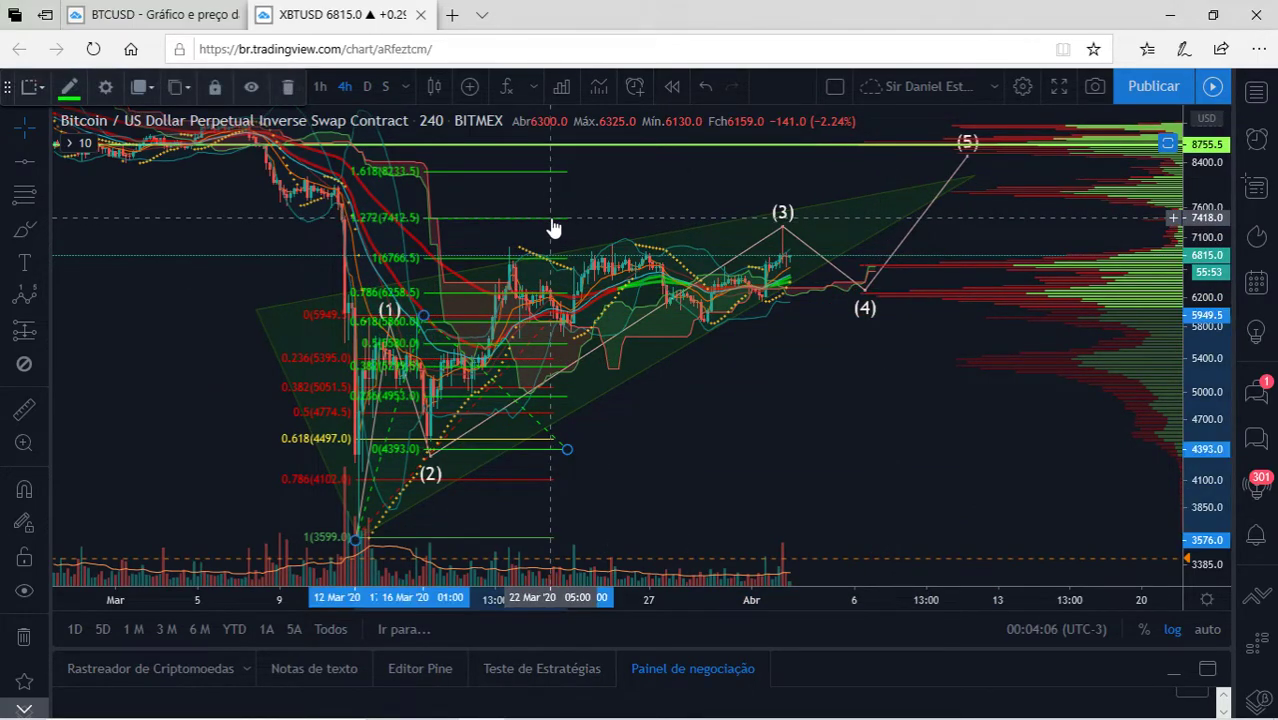
{"action": "key", "text": "Delete"}
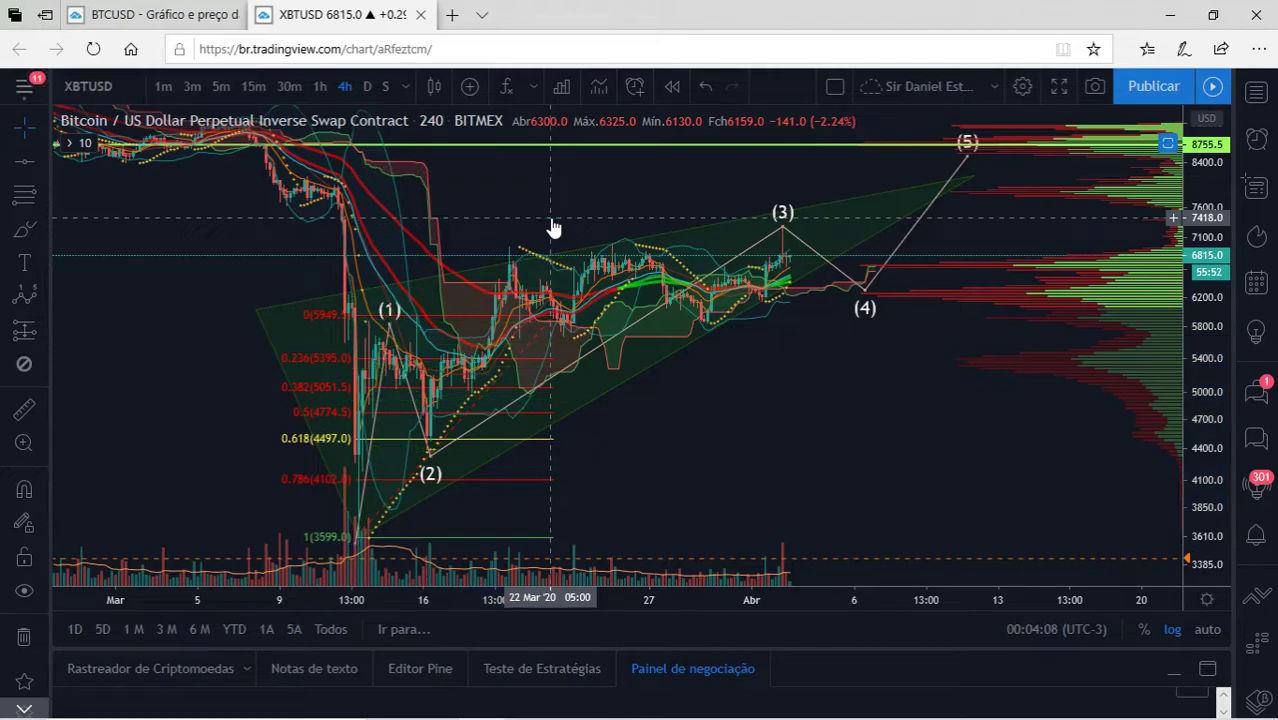
Draw a green trend line from the March low at 3591.5 up to 6051.5 and move its start to wave point (4) at 6254.5
{"action": "left_click", "coordinate": [42, 161]}
{"action": "left_click", "coordinate": [145, 163]}
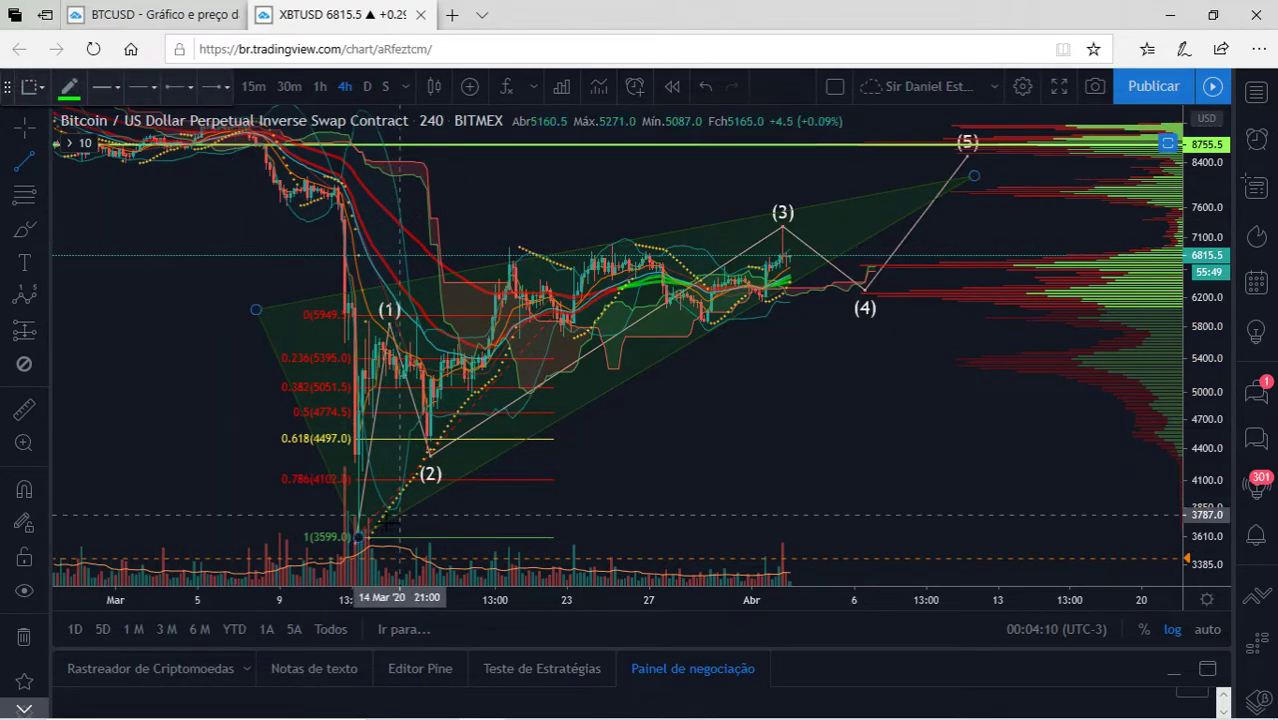
{"action": "left_click", "coordinate": [357, 537]}
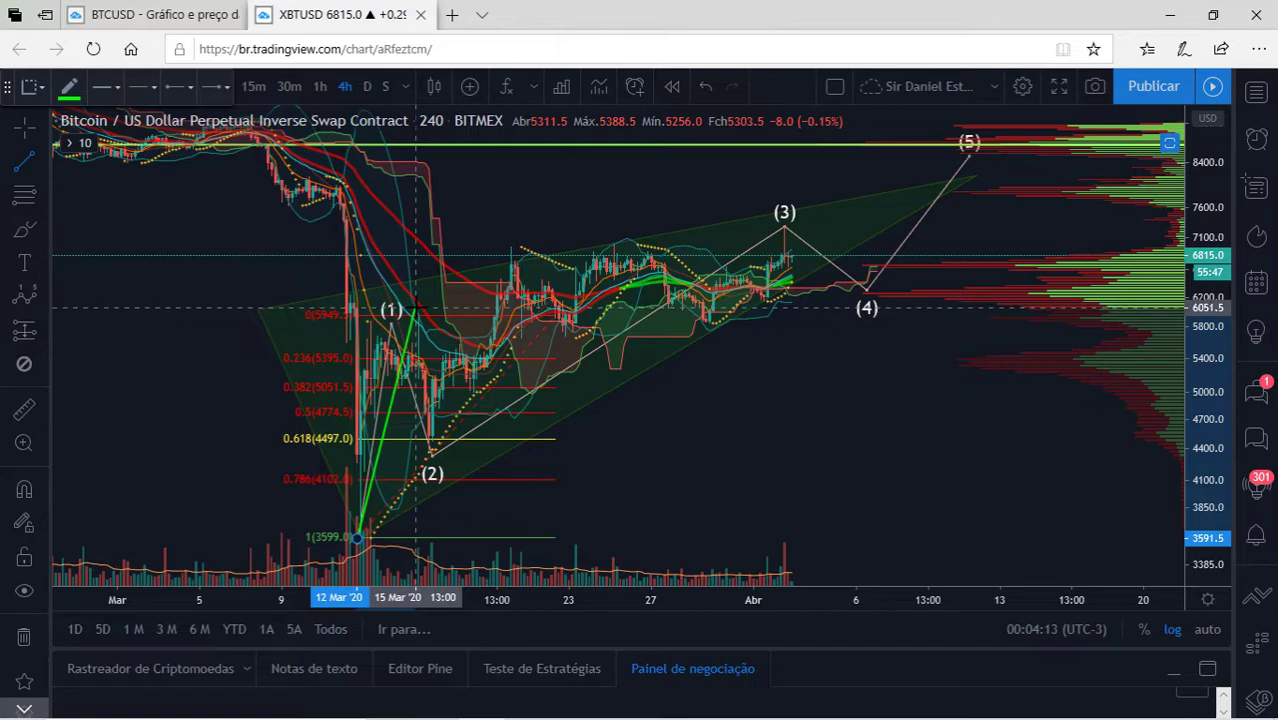
{"action": "left_click", "coordinate": [415, 307]}
{"action": "left_click_drag", "start_coordinate": [412, 335], "coordinate": [700, 230]}
{"action": "left_click_drag", "start_coordinate": [808, 211], "coordinate": [918, 172]}
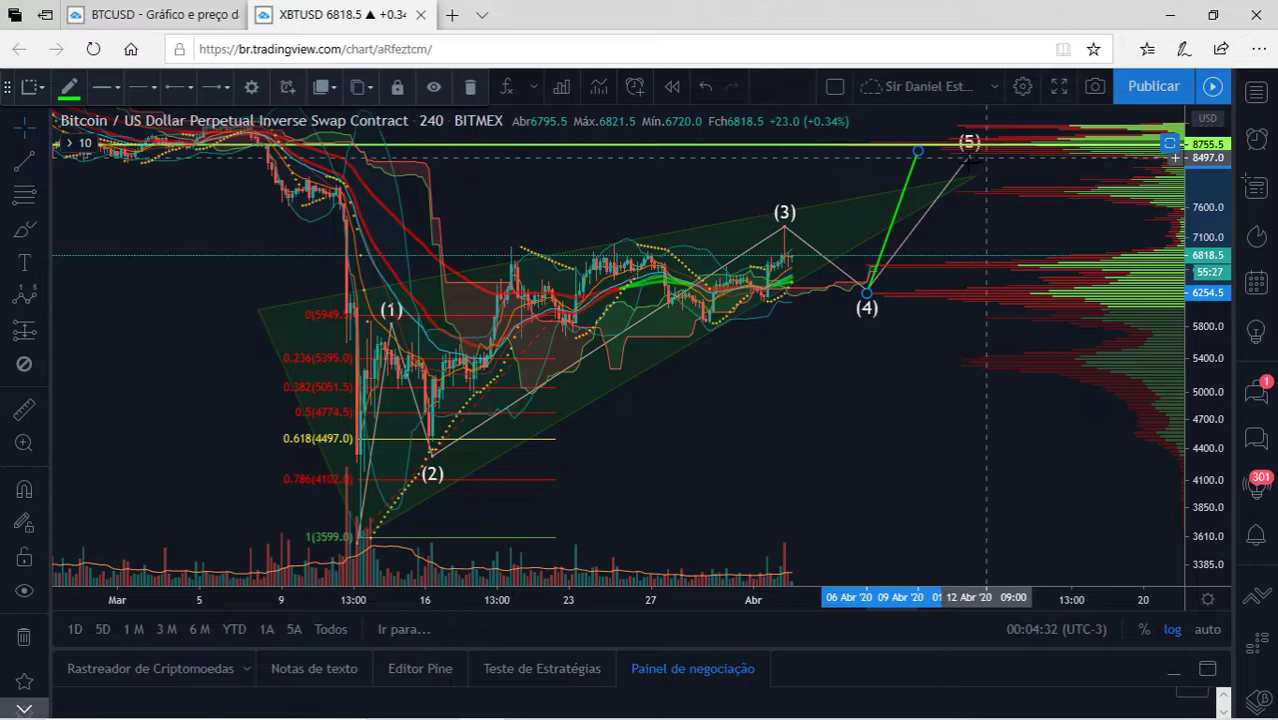
{"action": "left_click_drag", "start_coordinate": [775, 375], "coordinate": [853, 345]}
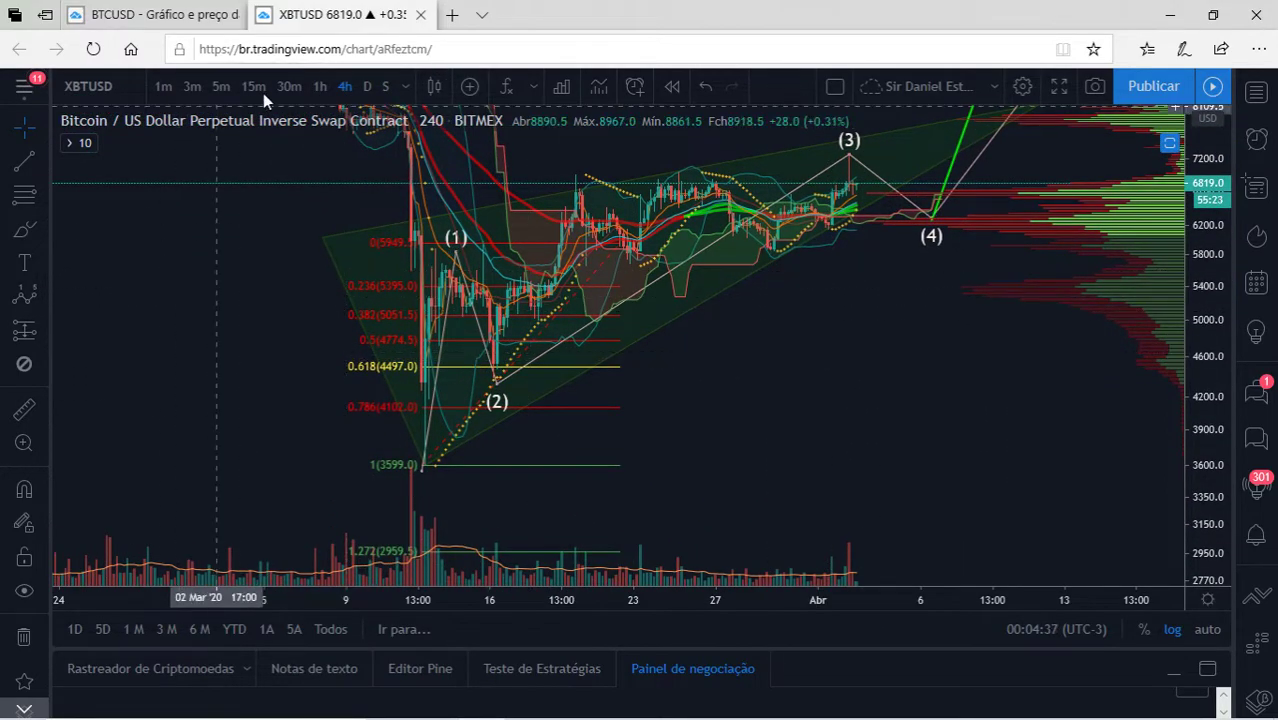
Examine the RSI pane enlarged on the 4h timeframe and restore the maximized price chart
{"action": "left_click", "coordinate": [318, 87]}
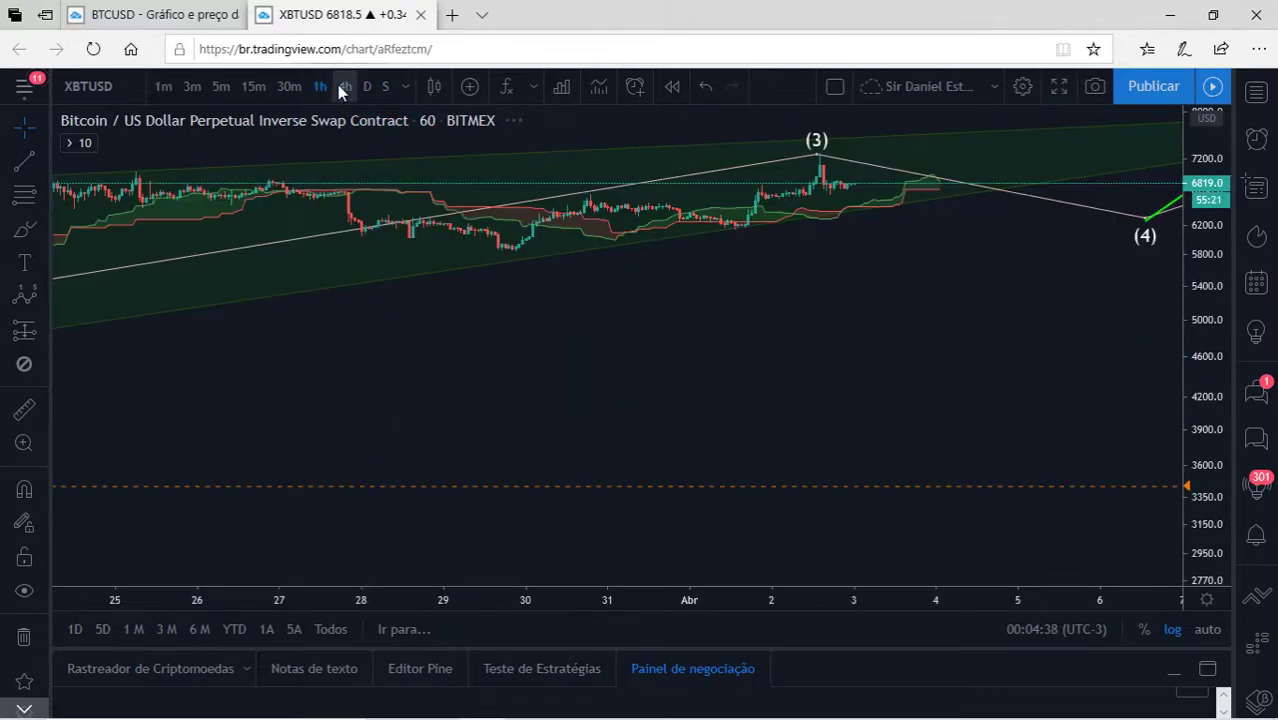
{"action": "type", "text": "240"}
{"action": "key", "text": "Return"}
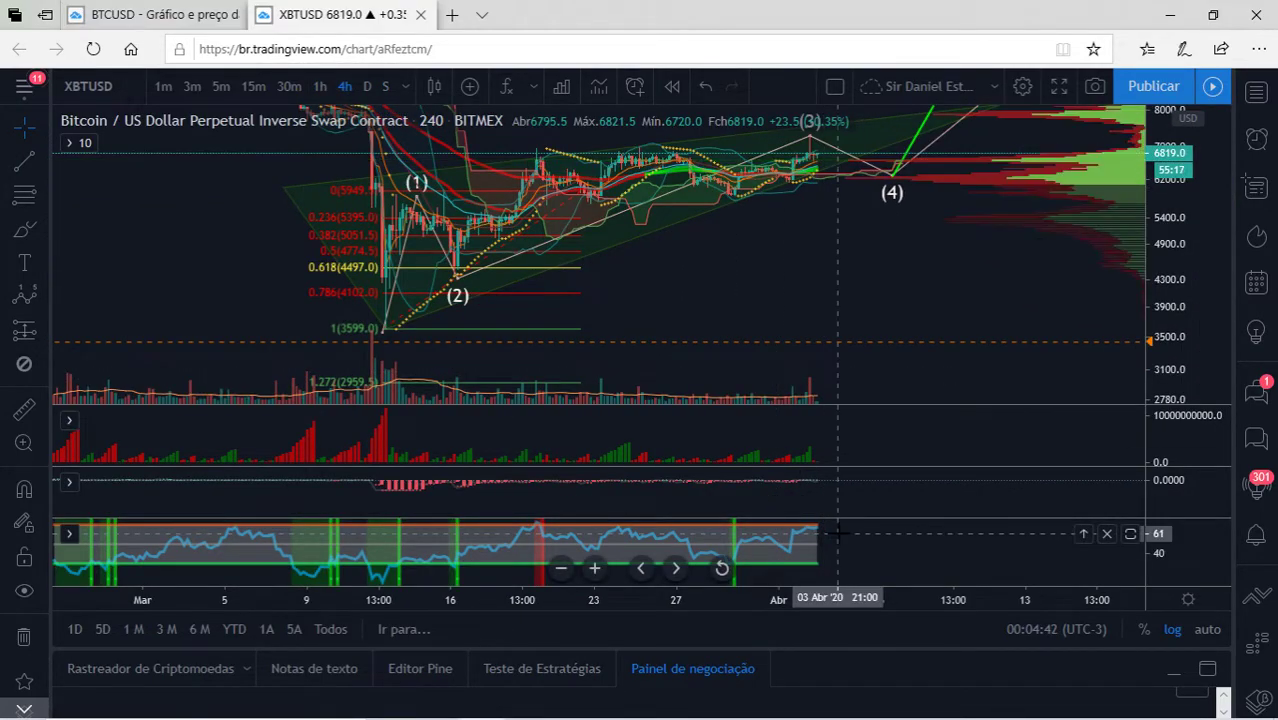
{"action": "double_click", "coordinate": [838, 533]}
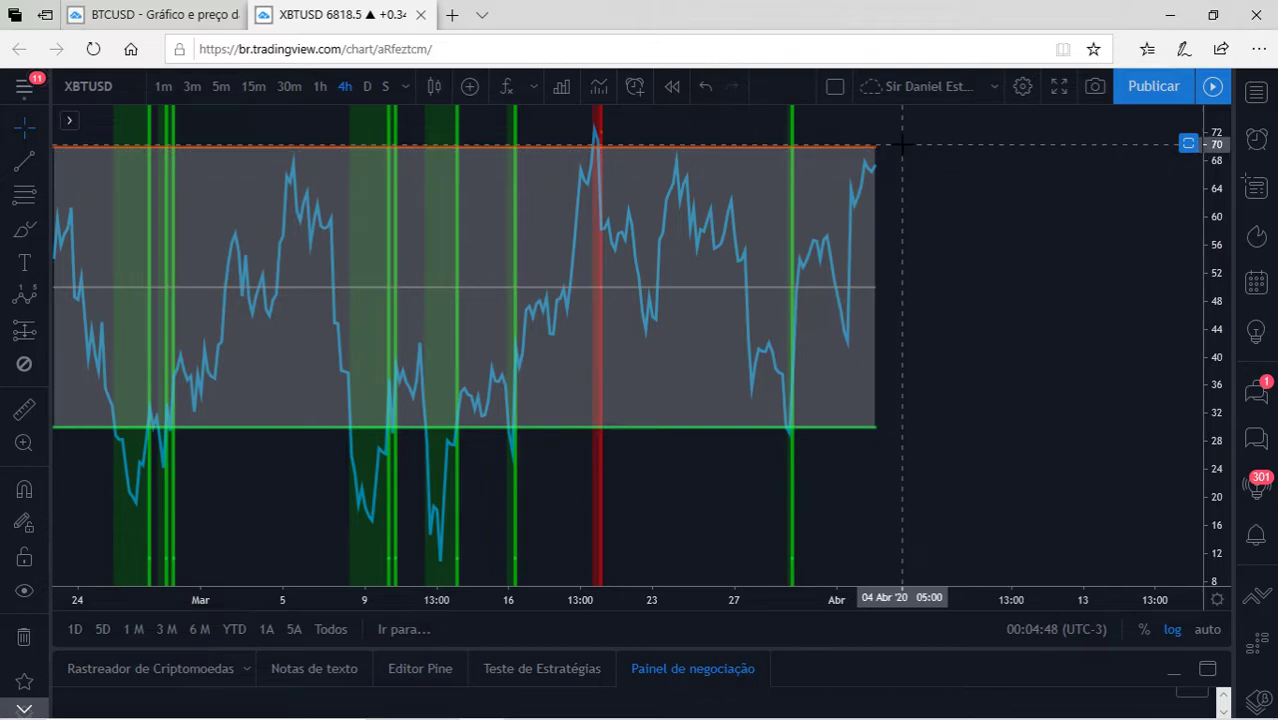
{"action": "double_click", "coordinate": [932, 204]}
{"action": "double_click", "coordinate": [787, 252]}
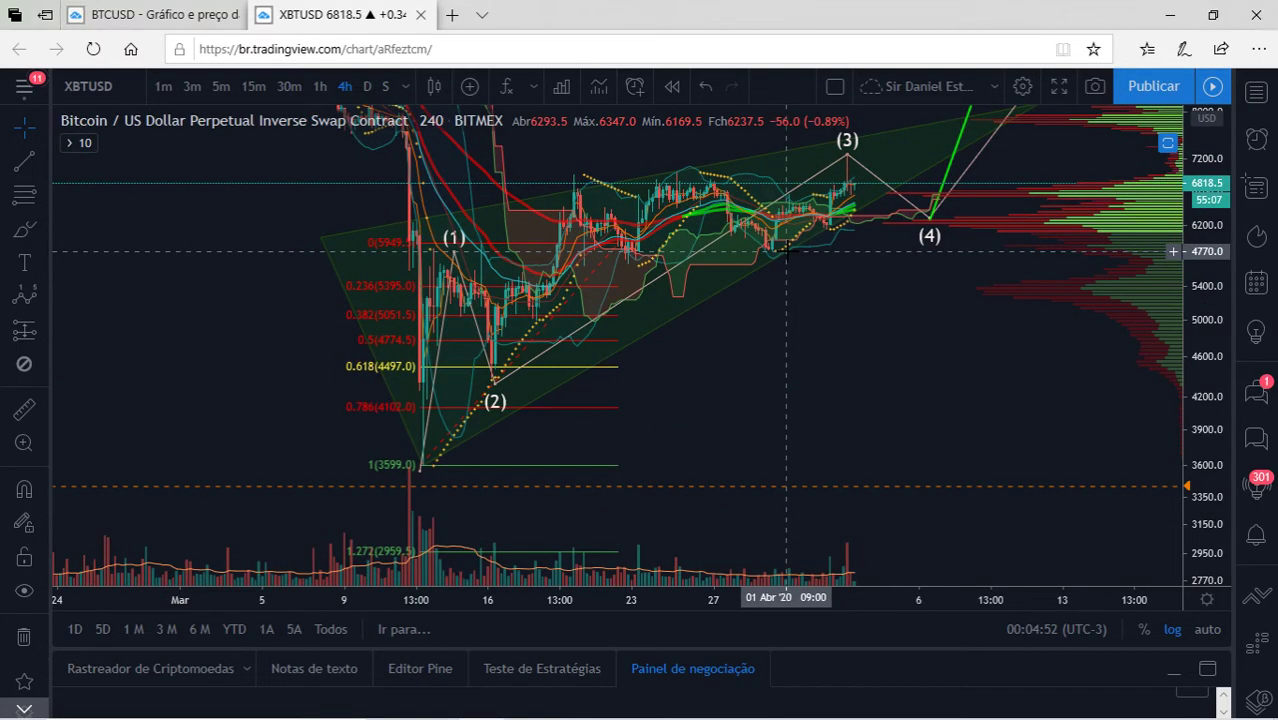
Switch the XBTUSD chart to the 1h timeframe
{"action": "scroll", "coordinate": [740, 265], "scroll_direction": "up", "scroll_amount": 3}
{"action": "left_click_drag", "start_coordinate": [778, 320], "coordinate": [846, 350]}
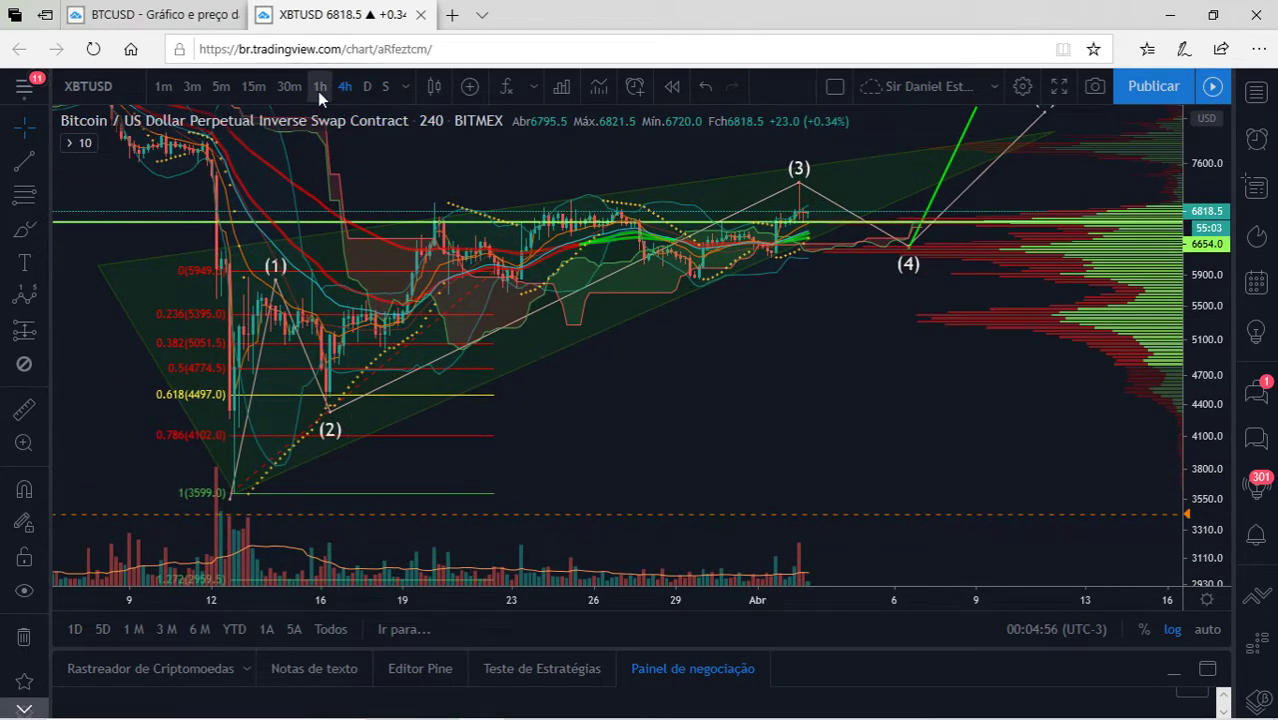
{"action": "left_click", "coordinate": [319, 87]}
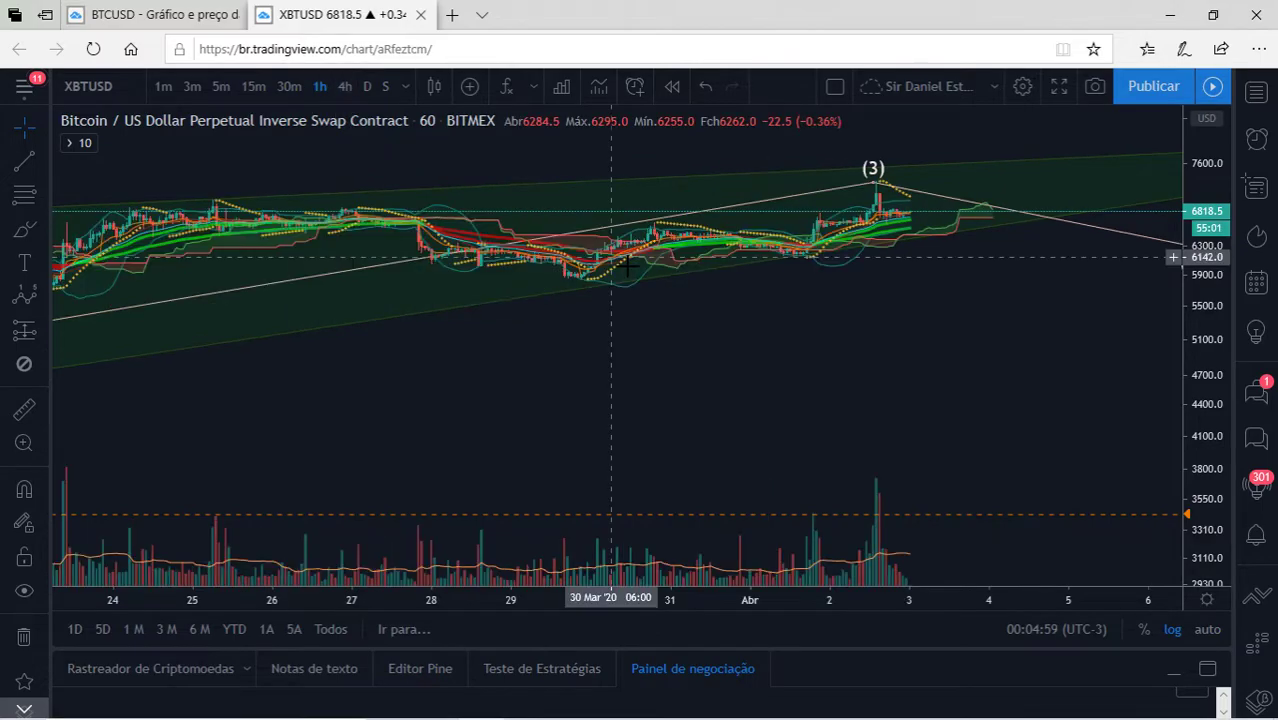
{"action": "scroll", "coordinate": [627, 263], "scroll_direction": "down", "scroll_amount": 5}
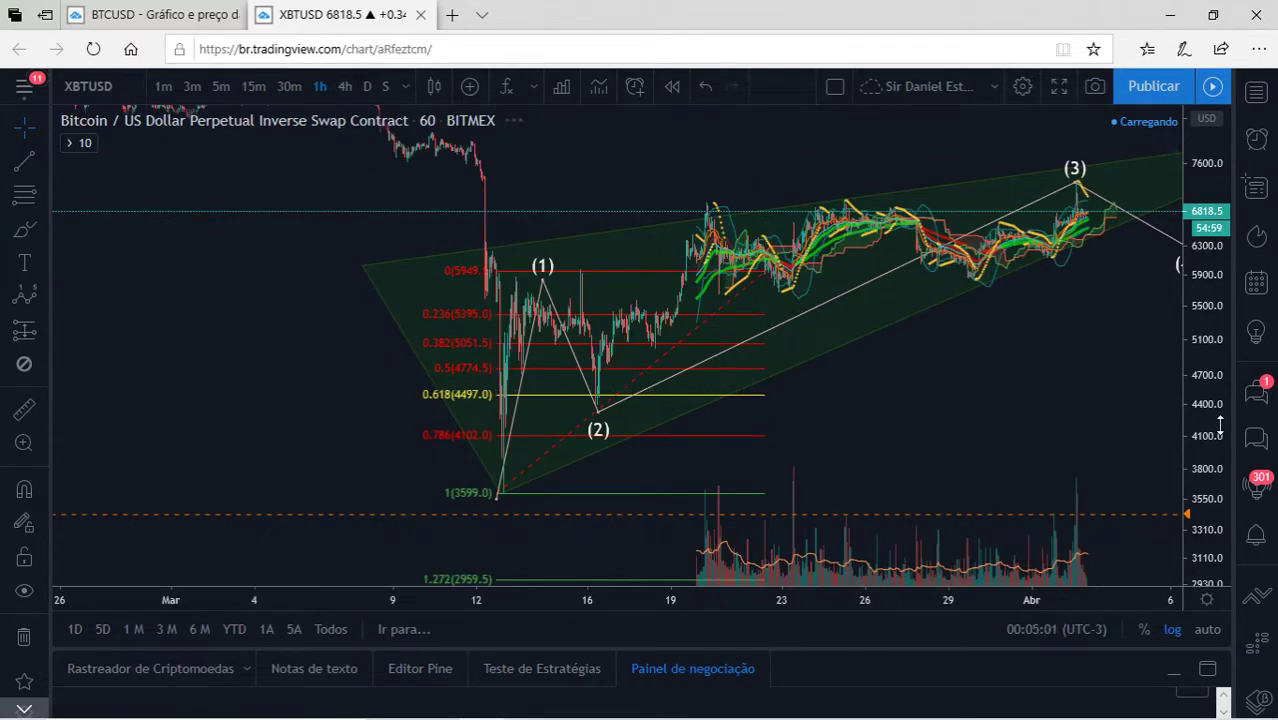
{"action": "scroll", "coordinate": [980, 370], "scroll_direction": "up", "scroll_amount": 2}
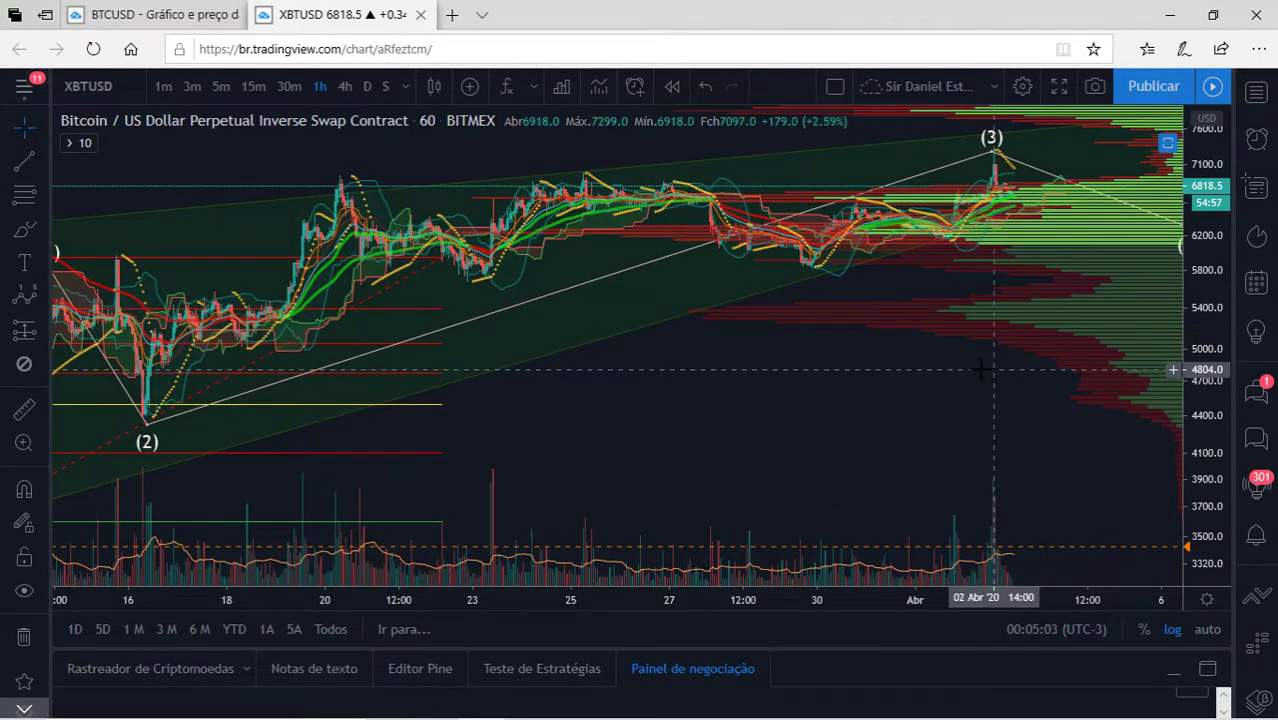
{"action": "left_click_drag", "start_coordinate": [813, 402], "coordinate": [927, 397]}
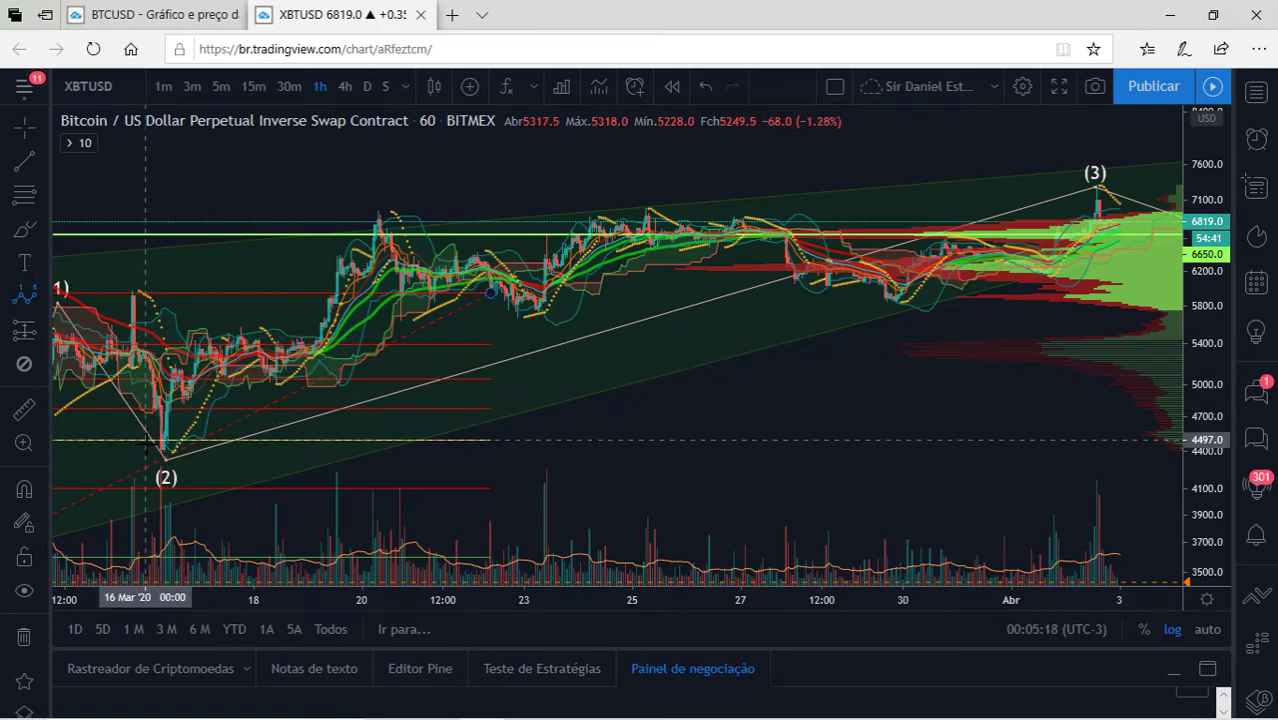
Draw a second Elliott impulse wave (12345) from 4324.0 near point (2) through 5670.5, 4978.0, 6986.0 and 5824.0 to 7278.5 on 02 Abr '20
{"action": "left_click", "coordinate": [24, 293]}
{"action": "left_click", "coordinate": [145, 460]}
{"action": "left_click", "coordinate": [240, 318]}
{"action": "left_click", "coordinate": [285, 387]}
{"action": "left_click", "coordinate": [396, 211]}
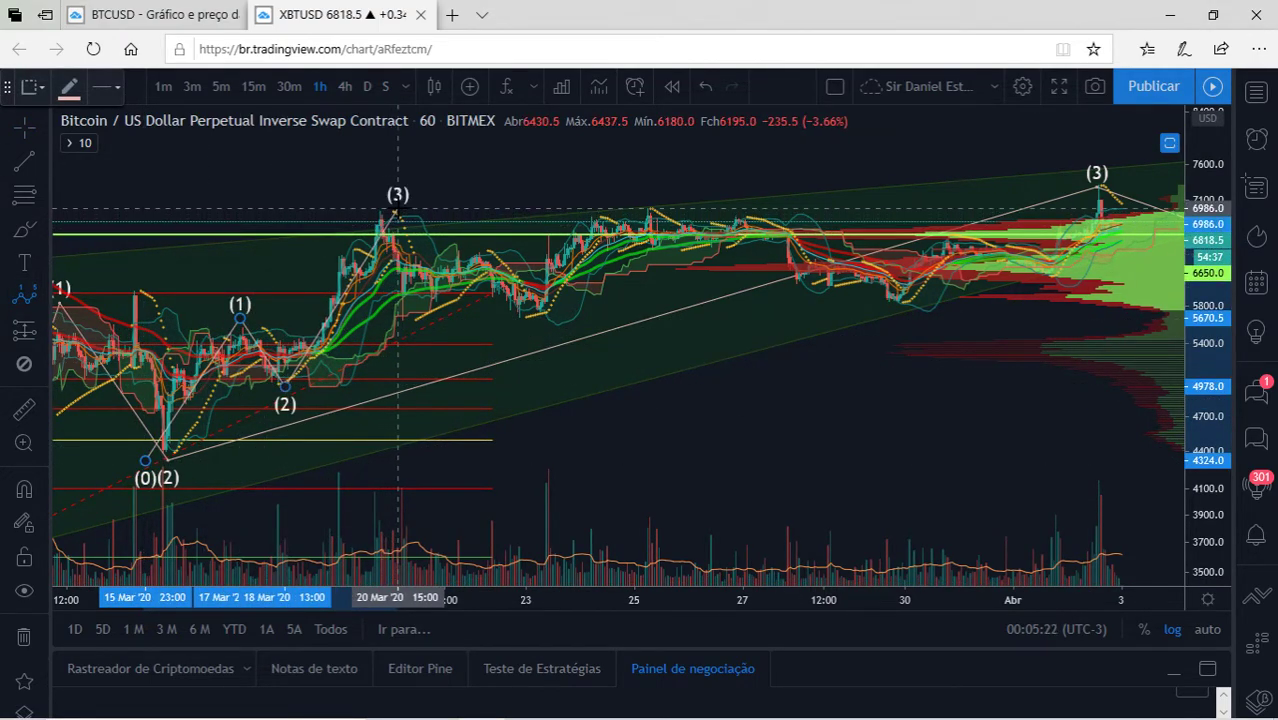
{"action": "left_click", "coordinate": [893, 301]}
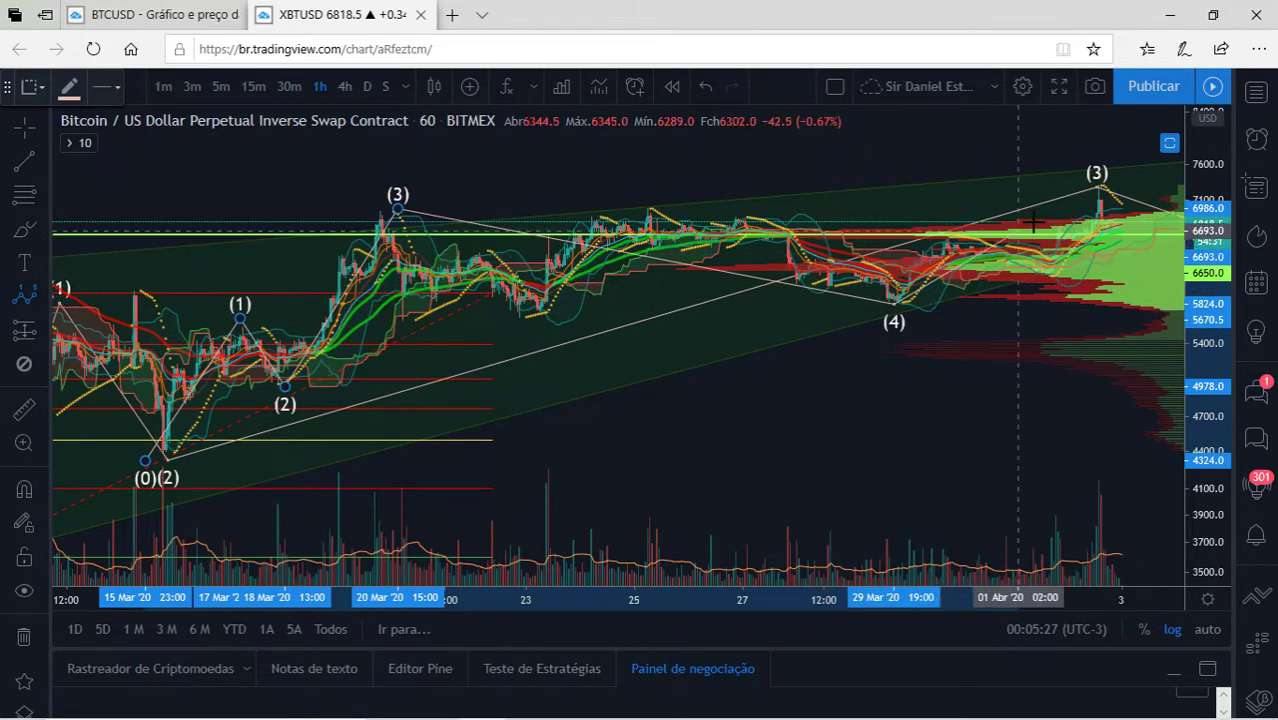
{"action": "left_click", "coordinate": [1106, 186]}
Move point (3) of the inner Elliott wave to 6961.0 on 25 Mar '20 07:00
{"action": "left_click_drag", "start_coordinate": [394, 210], "coordinate": [655, 208]}
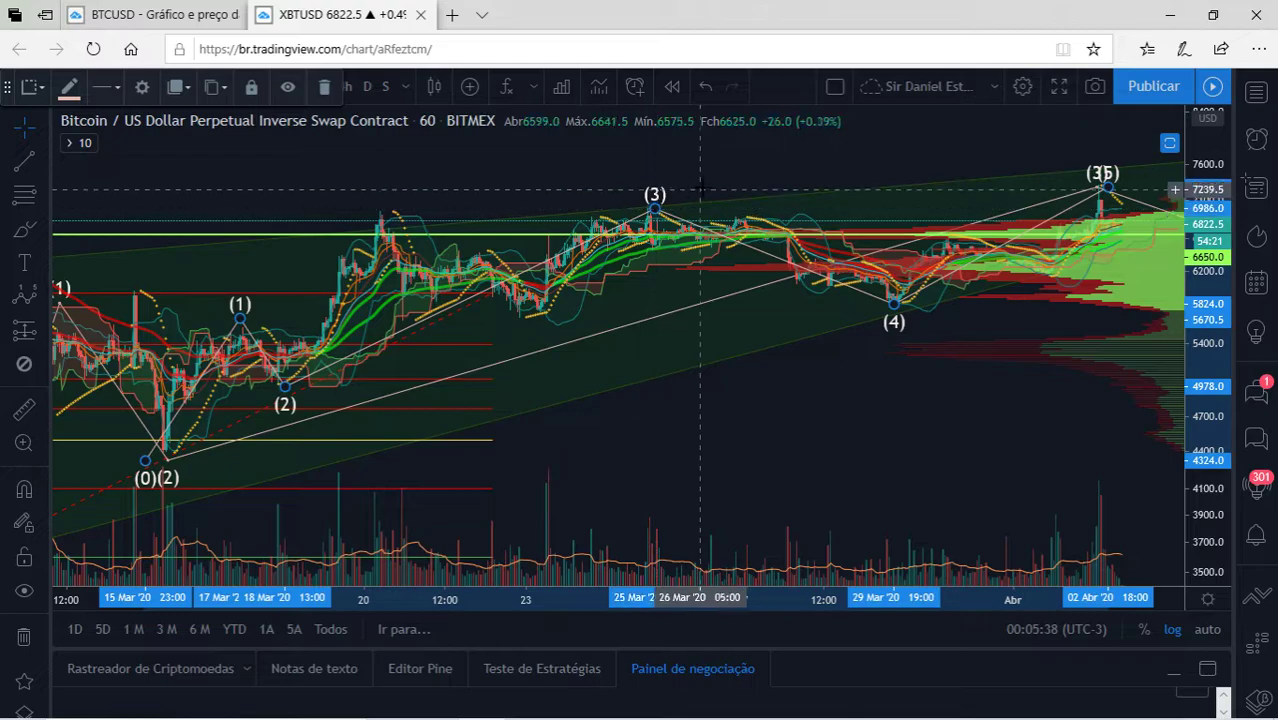
{"action": "left_click_drag", "start_coordinate": [657, 211], "coordinate": [650, 210]}
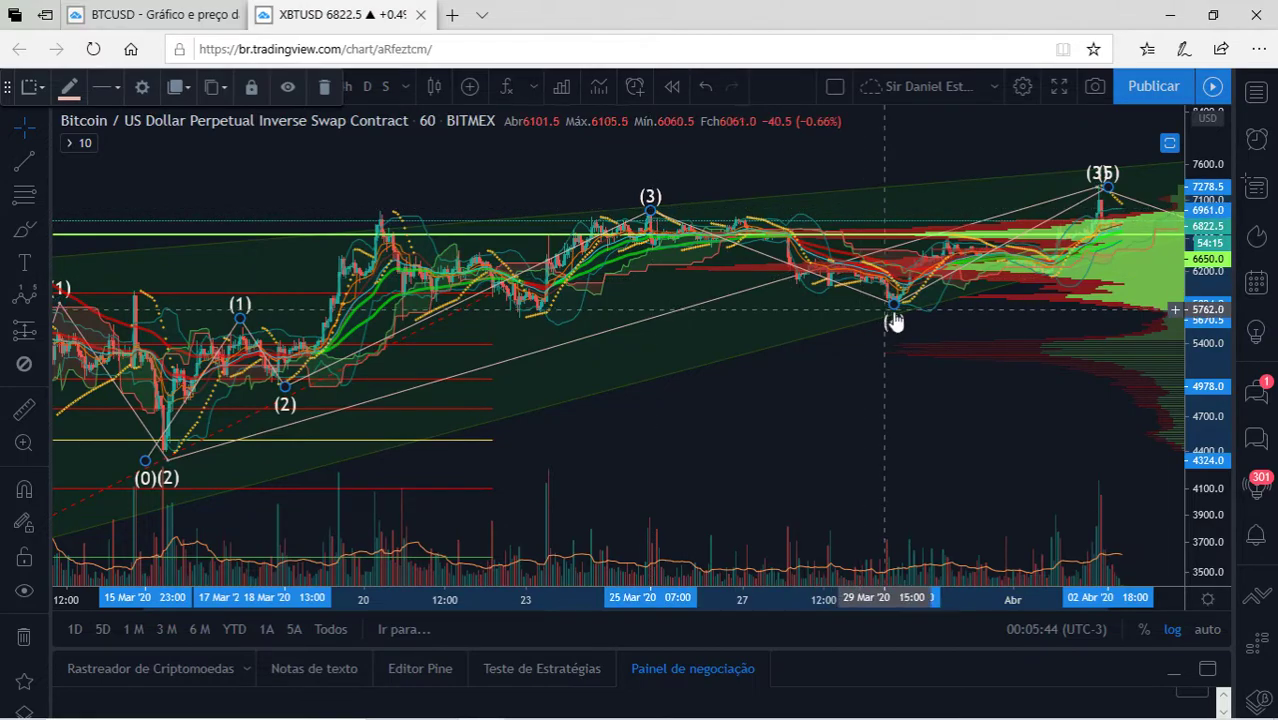
{"action": "scroll", "coordinate": [1107, 187], "scroll_direction": "down", "scroll_amount": 3}
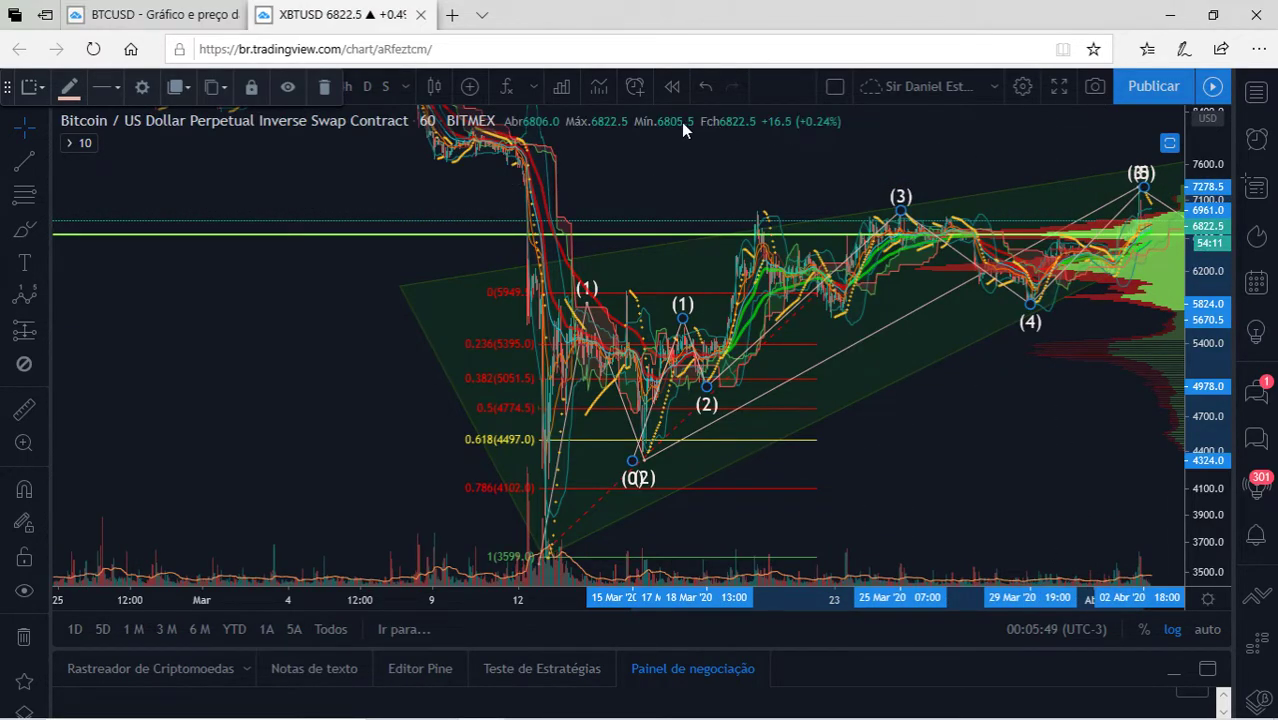
{"action": "mouse_move", "coordinate": [648, 150]}
{"action": "left_mouse_down"}
{"action": "mouse_move", "coordinate": [456, 126]}
{"action": "mouse_move", "coordinate": [379, 136]}
{"action": "left_mouse_up"}
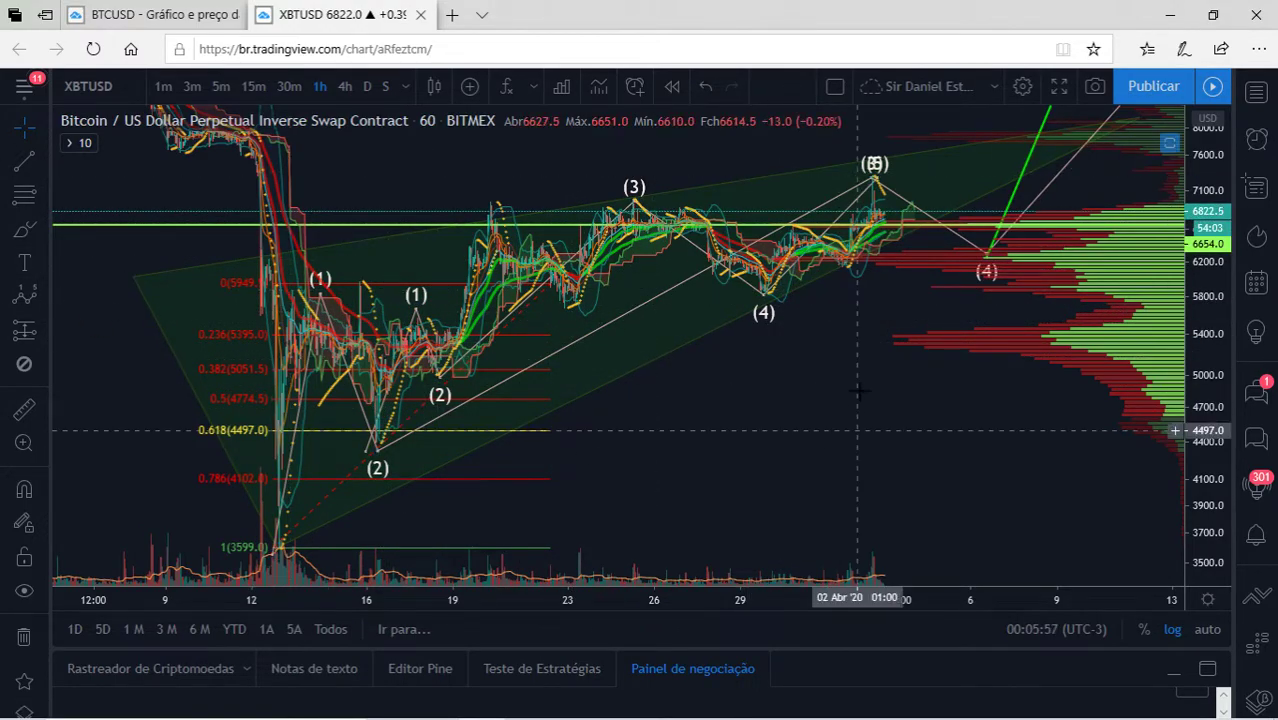
Draw a temporary green trend line from 4270.5 near the outer point (2), shift it to 5859.5 at the inner point (4), and remove it
{"action": "left_click", "coordinate": [24, 160]}
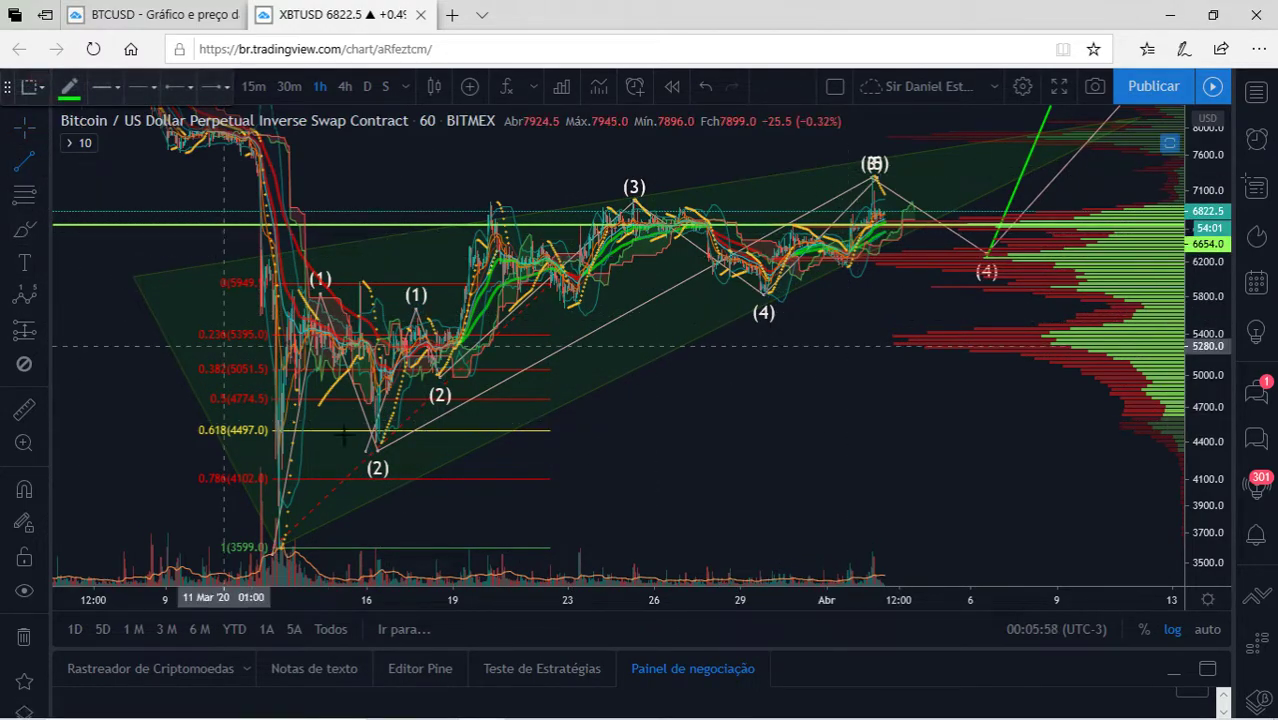
{"action": "left_click", "coordinate": [388, 456]}
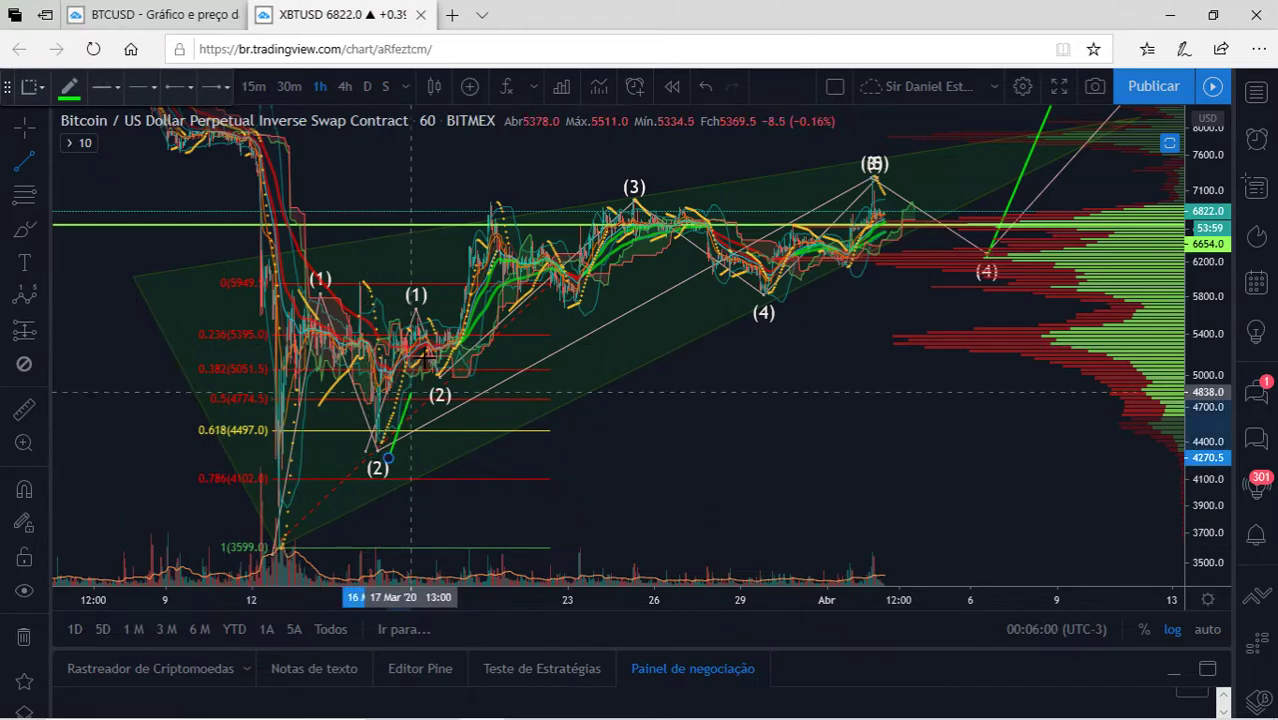
{"action": "left_click", "coordinate": [429, 318]}
{"action": "left_click_drag", "start_coordinate": [425, 357], "coordinate": [800, 216]}
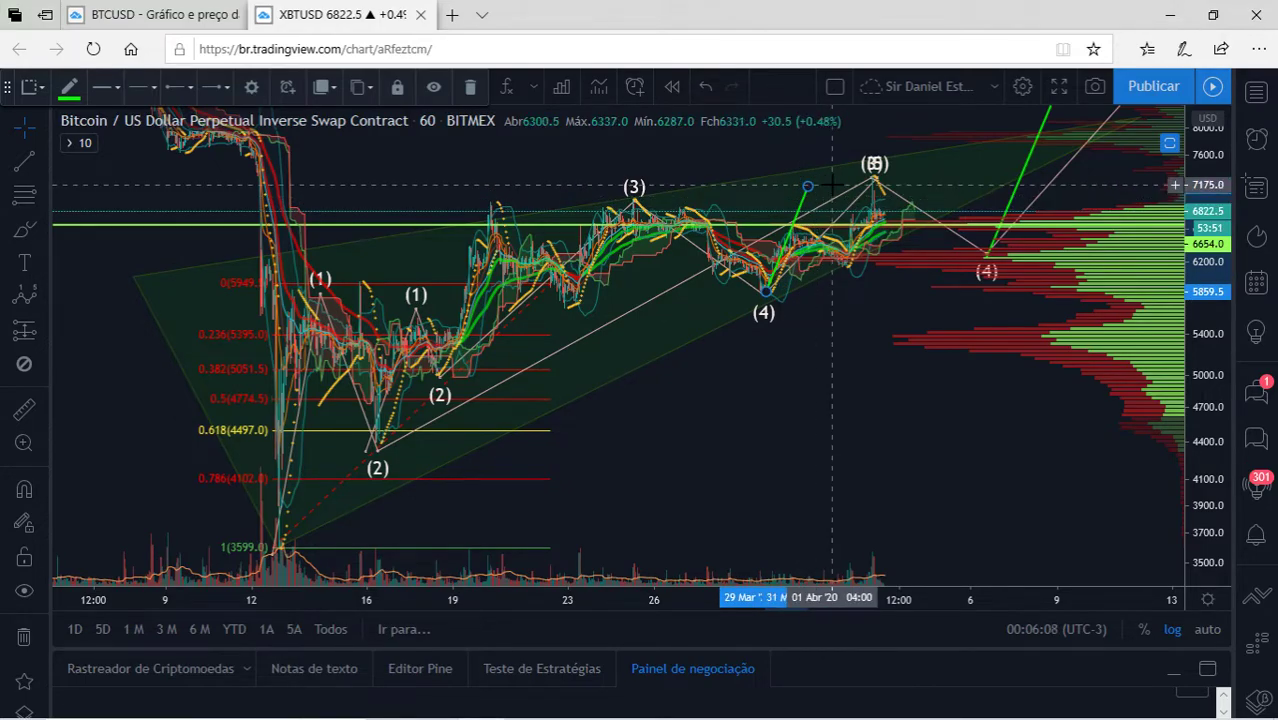
{"action": "left_click", "coordinate": [793, 298]}
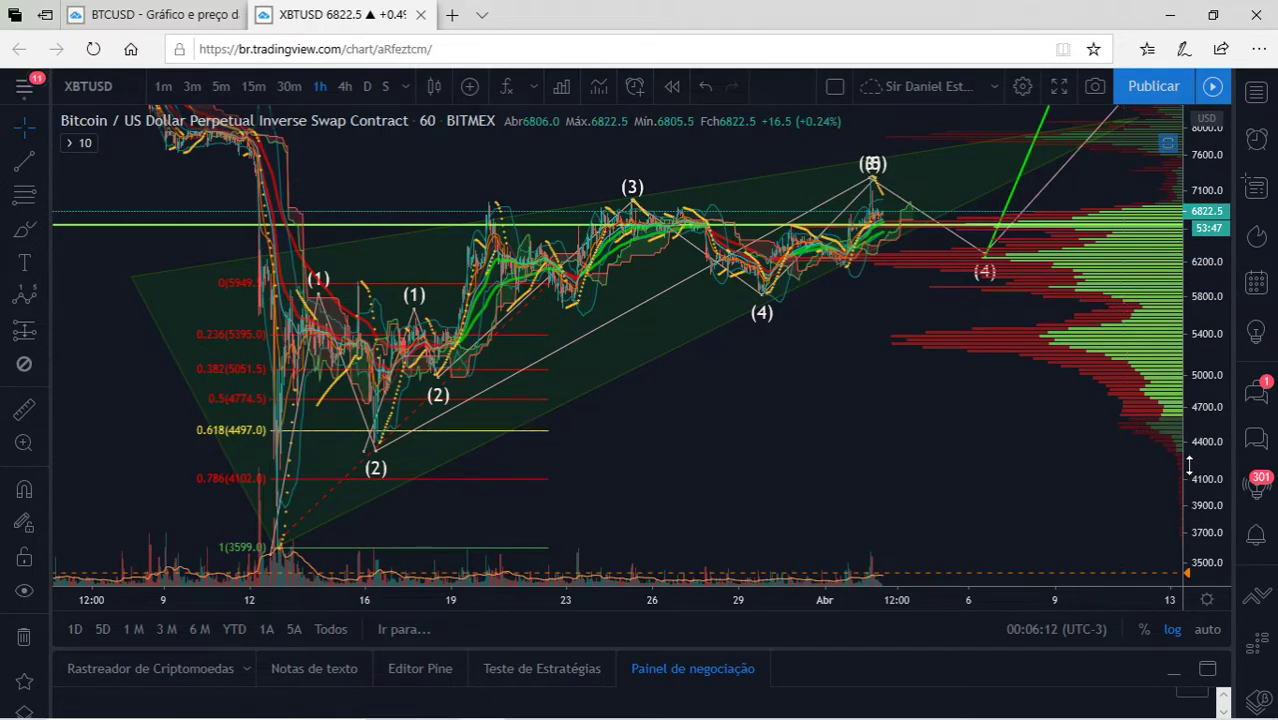
Examine the latest 1h candles around wave points (3) and (5) and the projected fall to the outer point (4)
{"action": "left_click_drag", "start_coordinate": [1186, 398], "coordinate": [1155, 314]}
{"action": "scroll", "coordinate": [813, 308], "scroll_direction": "up", "scroll_amount": 4}
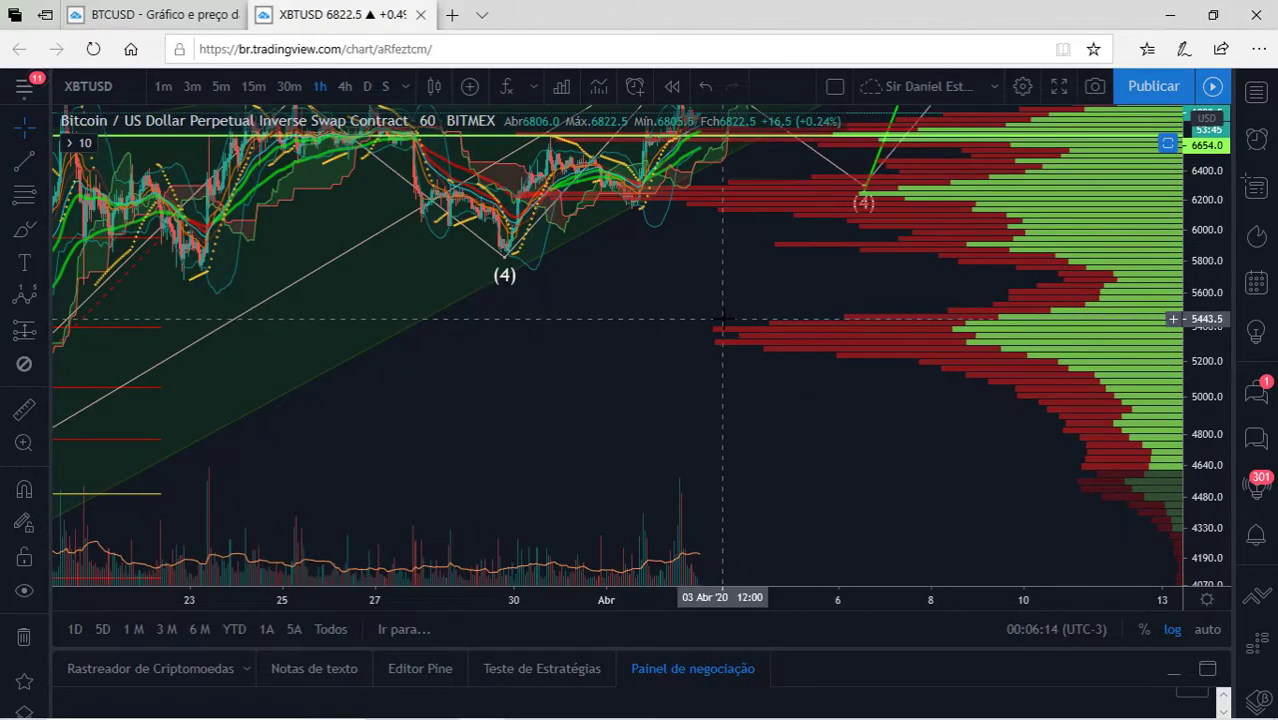
{"action": "scroll", "coordinate": [757, 400], "scroll_direction": "up", "scroll_amount": 4}
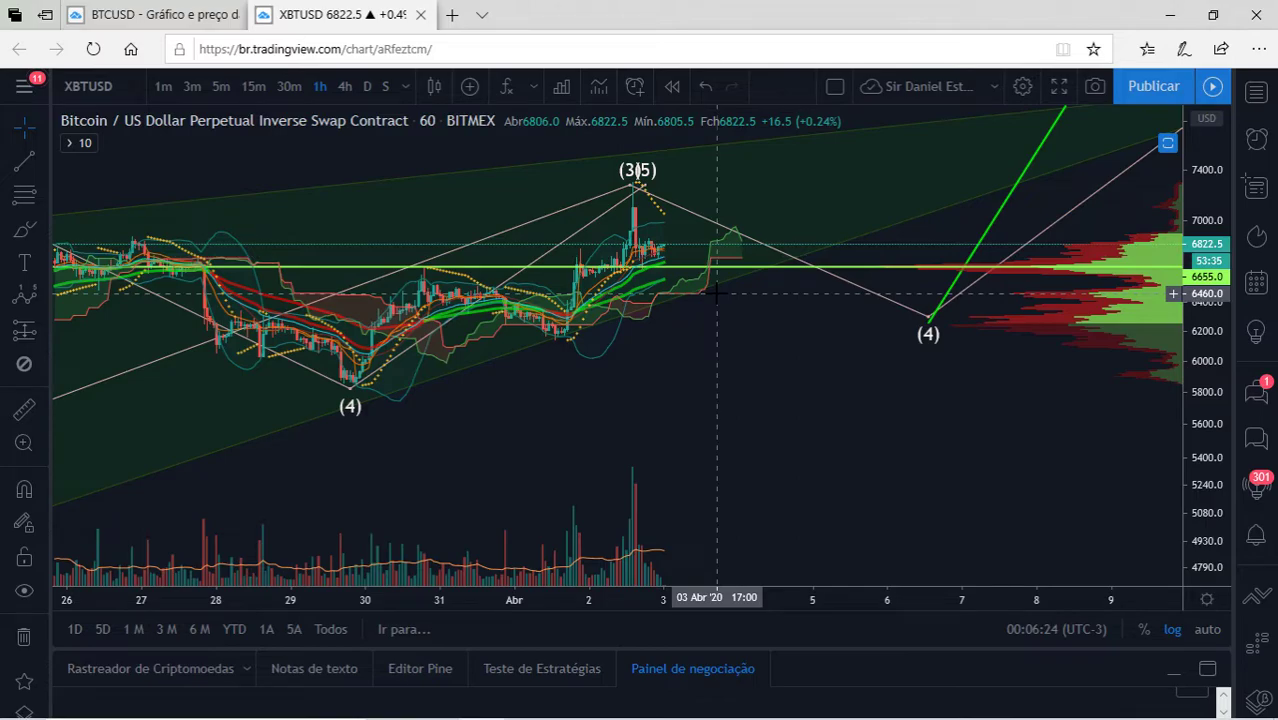
{"action": "left_click_drag", "start_coordinate": [1212, 400], "coordinate": [1120, 236]}
{"action": "scroll", "coordinate": [807, 328], "scroll_direction": "up", "scroll_amount": 3}
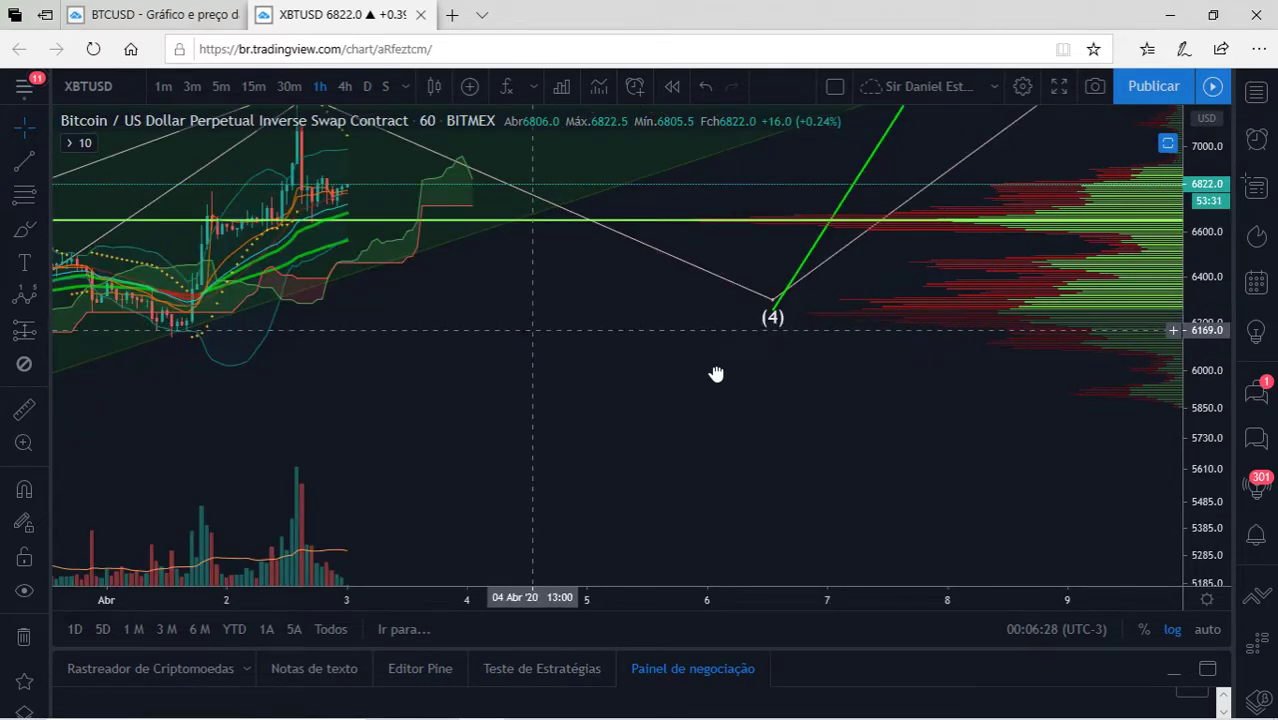
{"action": "left_click_drag", "start_coordinate": [716, 374], "coordinate": [865, 372]}
{"action": "scroll", "coordinate": [880, 385], "scroll_direction": "up", "scroll_amount": 2}
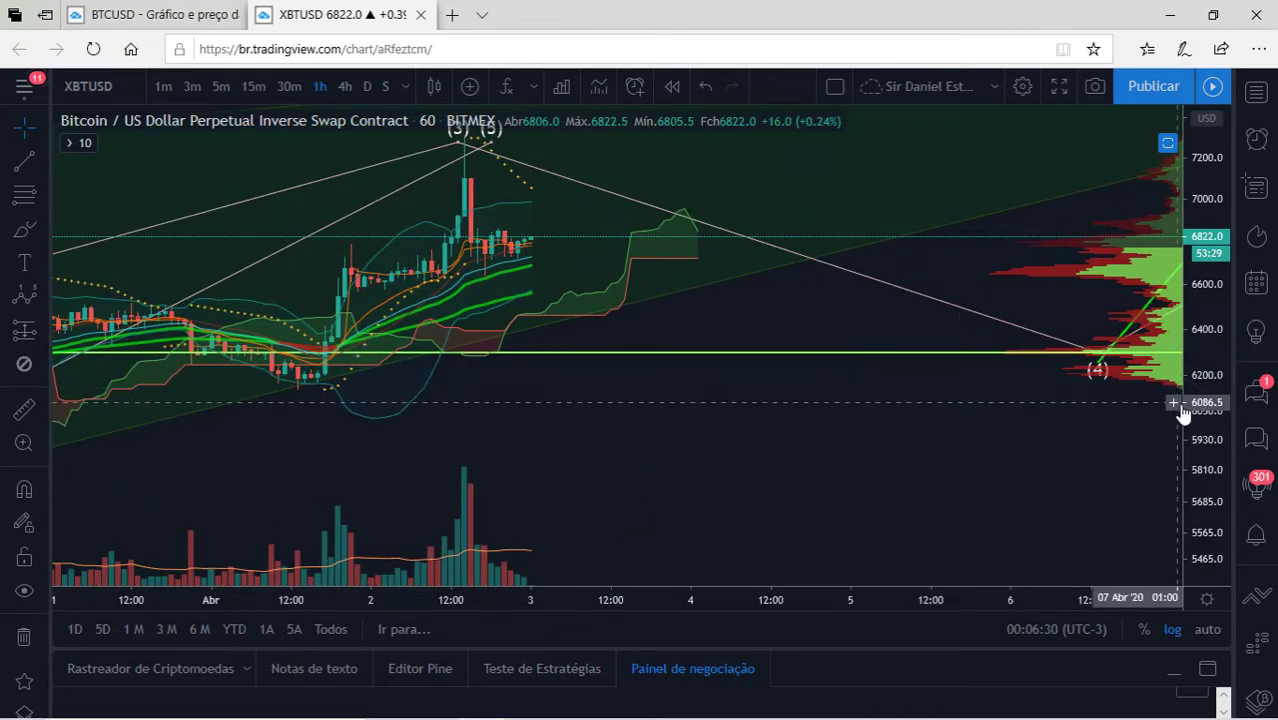
{"action": "left_click_drag", "start_coordinate": [1210, 348], "coordinate": [844, 391]}
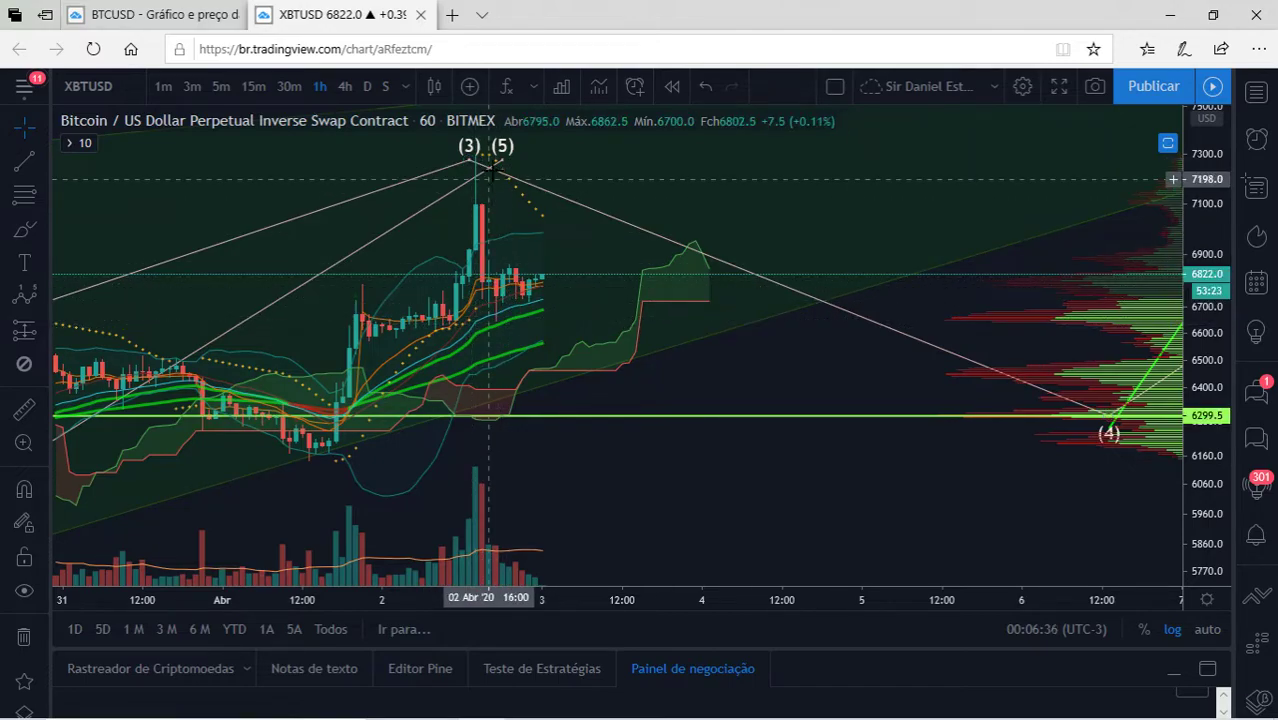
Draw a Fibonacci retracement from 7301.5 at wave point (5) down to 6702.0 on 03 Abr '20
{"action": "left_click", "coordinate": [24, 193]}
{"action": "left_click", "coordinate": [503, 153]}
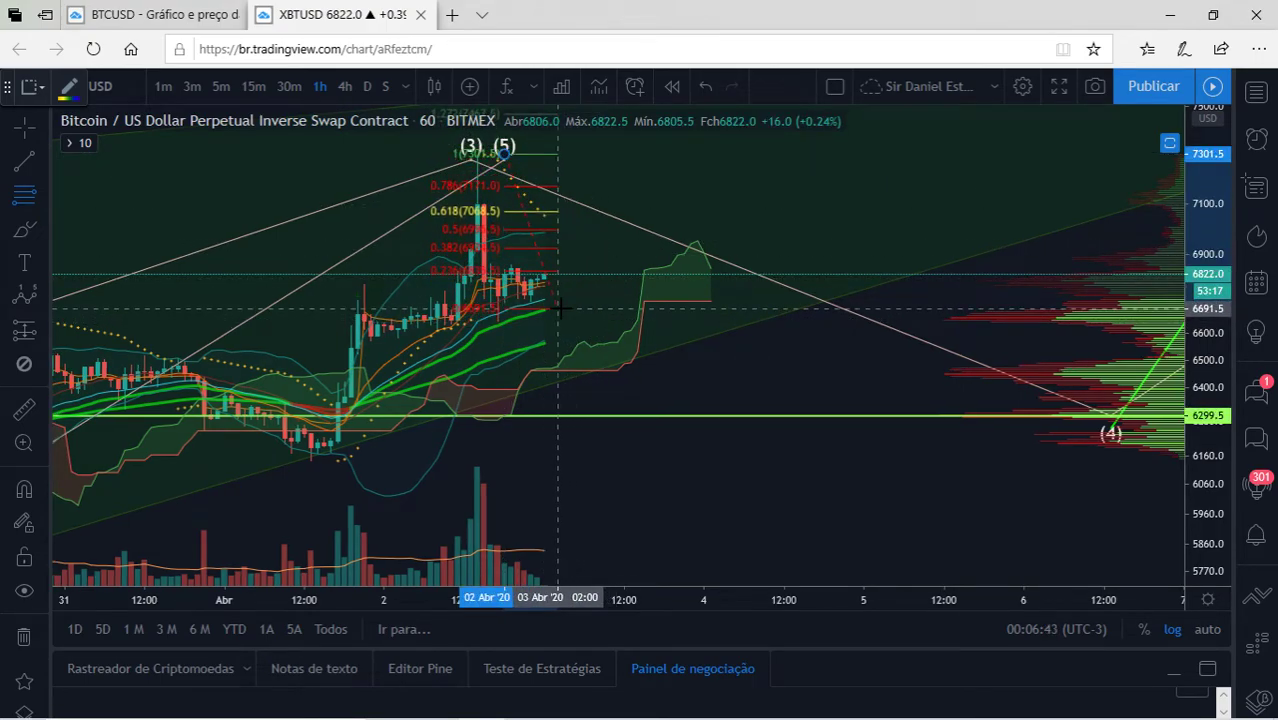
{"action": "left_click", "coordinate": [557, 306]}
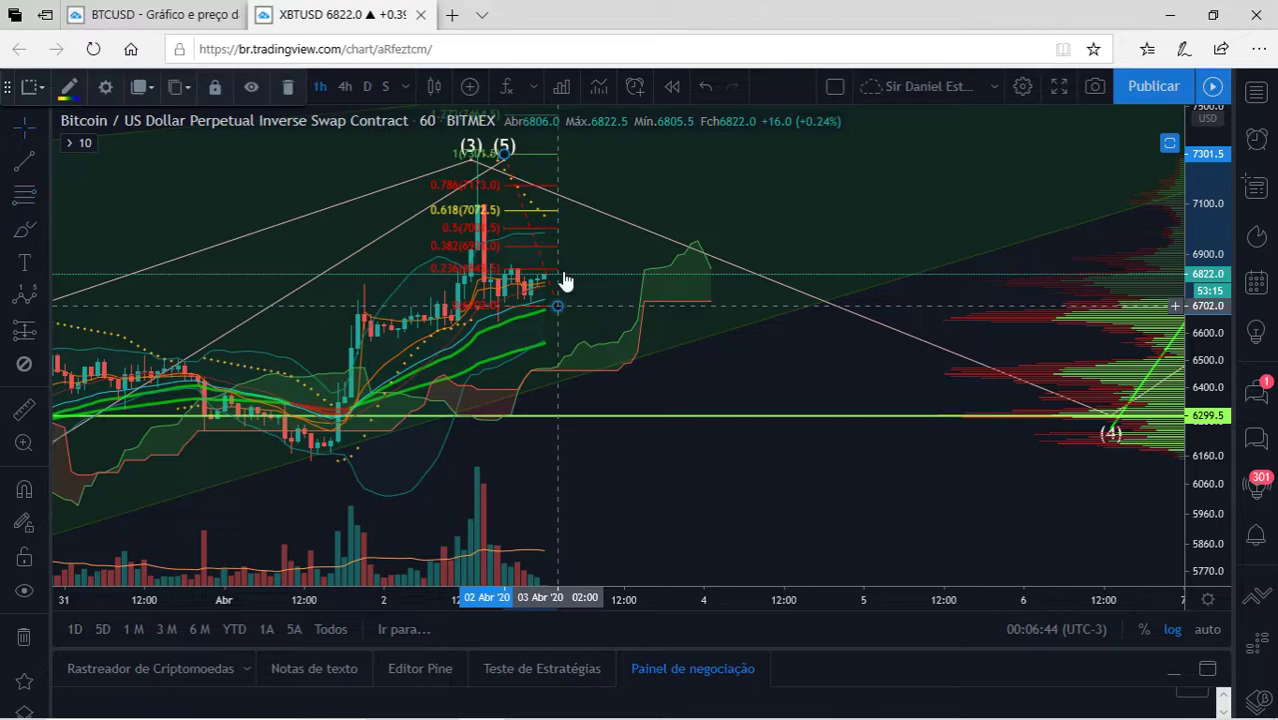
Draw a vertical green trend line from 7293.5 down to 6666.5 and move its start to the 0.618 Fibonacci level at 7071.5
{"action": "left_click", "coordinate": [33, 163]}
{"action": "left_click", "coordinate": [484, 155]}
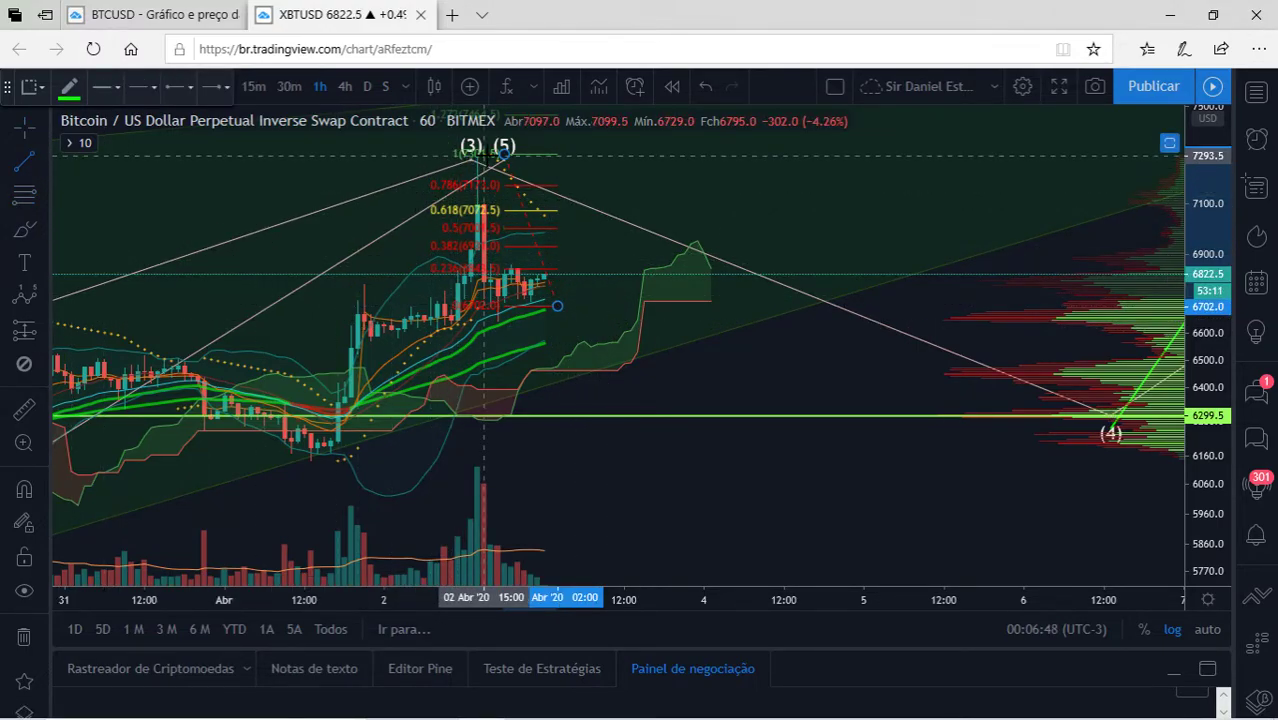
{"action": "left_click", "coordinate": [485, 295]}
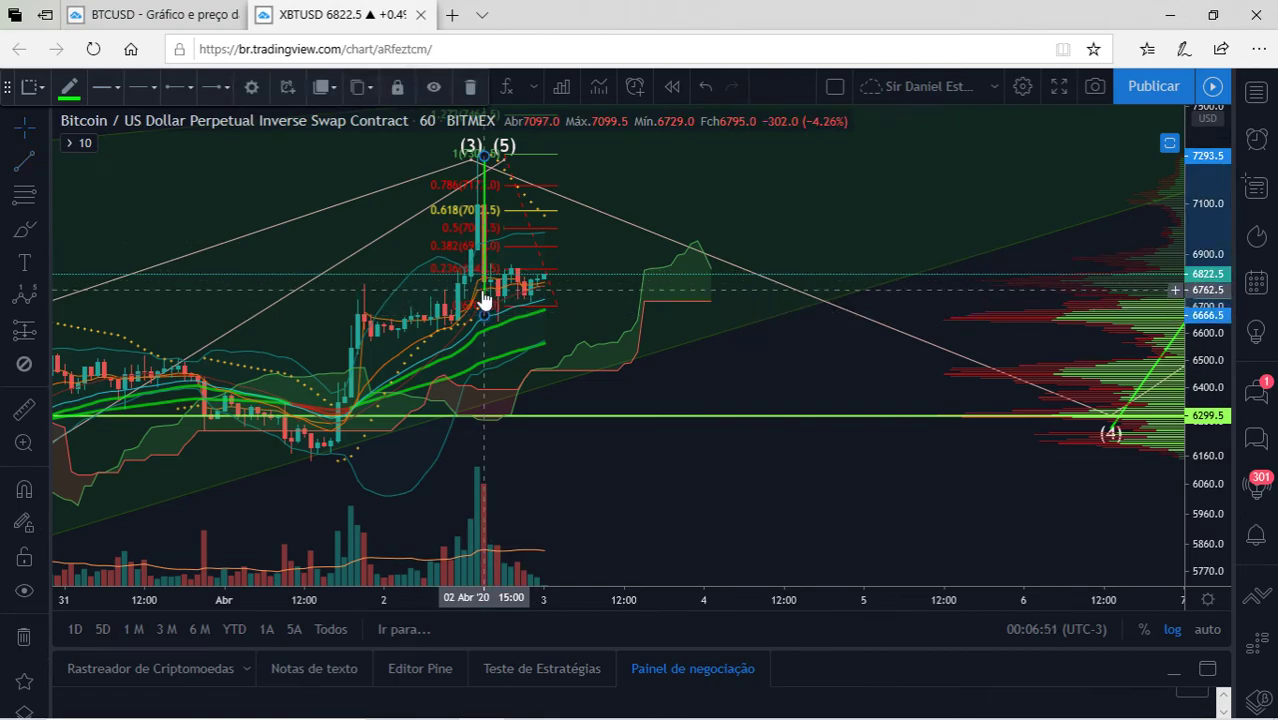
{"action": "left_click_drag", "start_coordinate": [498, 345], "coordinate": [550, 375]}
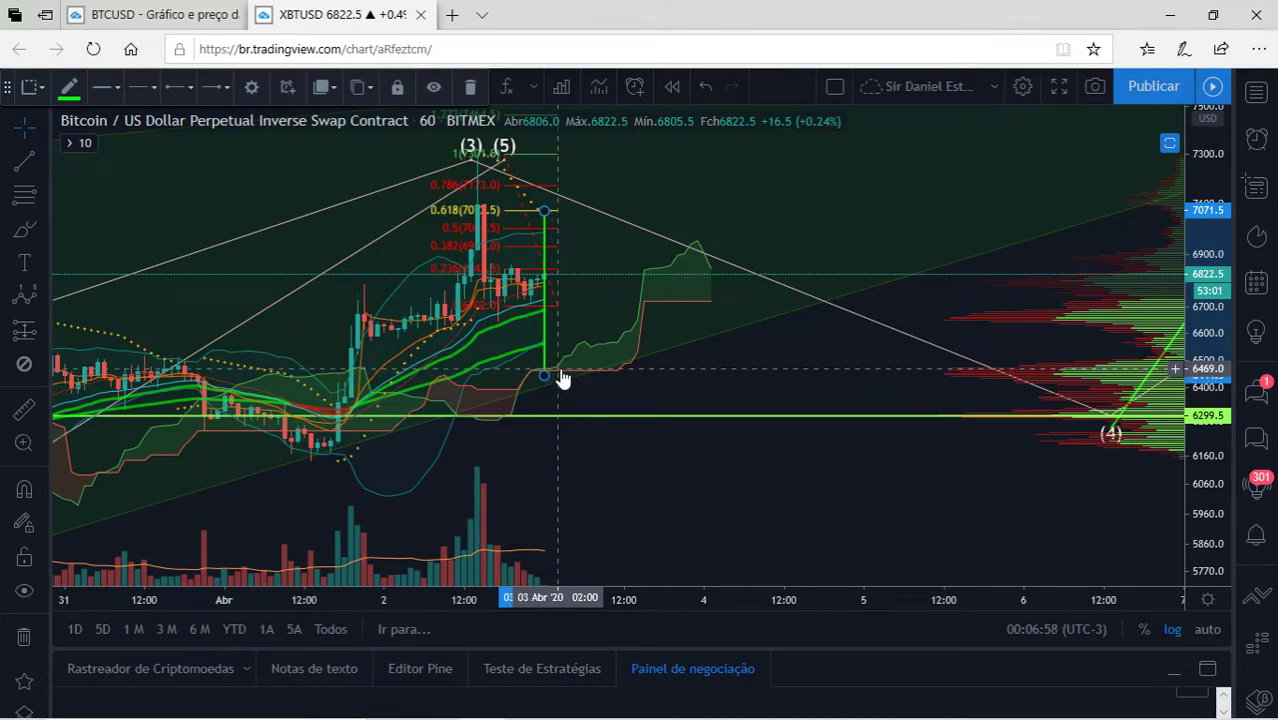
Delete the vertical green trend line and the Fibonacci retracement that starts at wave point (5)
{"action": "key", "text": "Delete"}
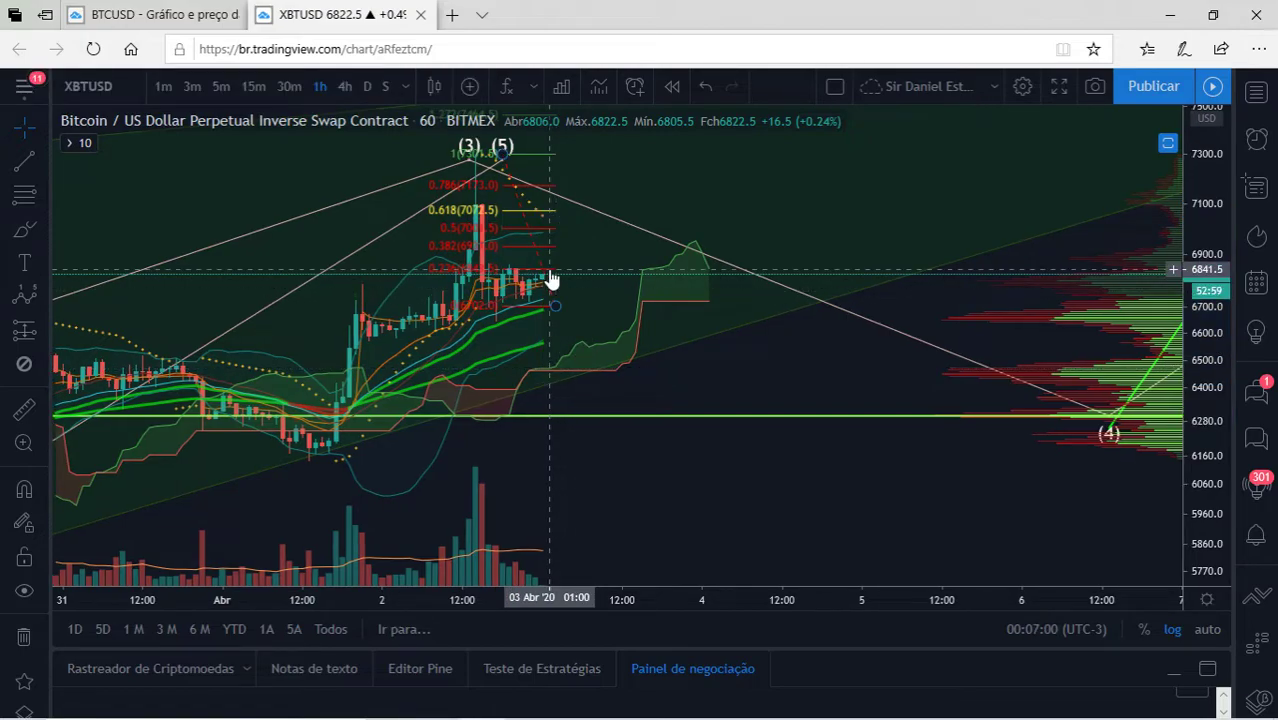
{"action": "left_click", "coordinate": [550, 278]}
{"action": "key", "text": "Delete"}
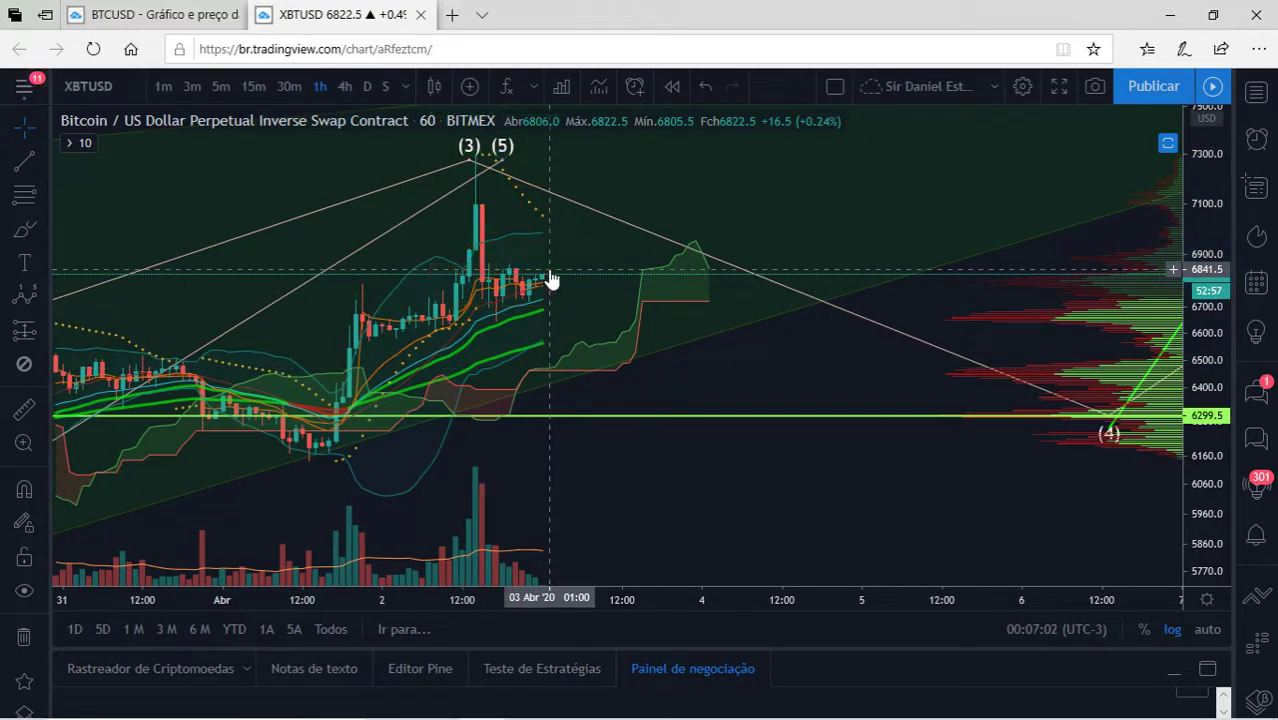
Examine the 1h chart from late March to mid-April, including the triangle and the projected wave points (4) and (5)
{"action": "scroll", "coordinate": [550, 278], "scroll_direction": "down", "scroll_amount": 2}
{"action": "scroll", "coordinate": [550, 278], "scroll_direction": "down", "scroll_amount": 2}
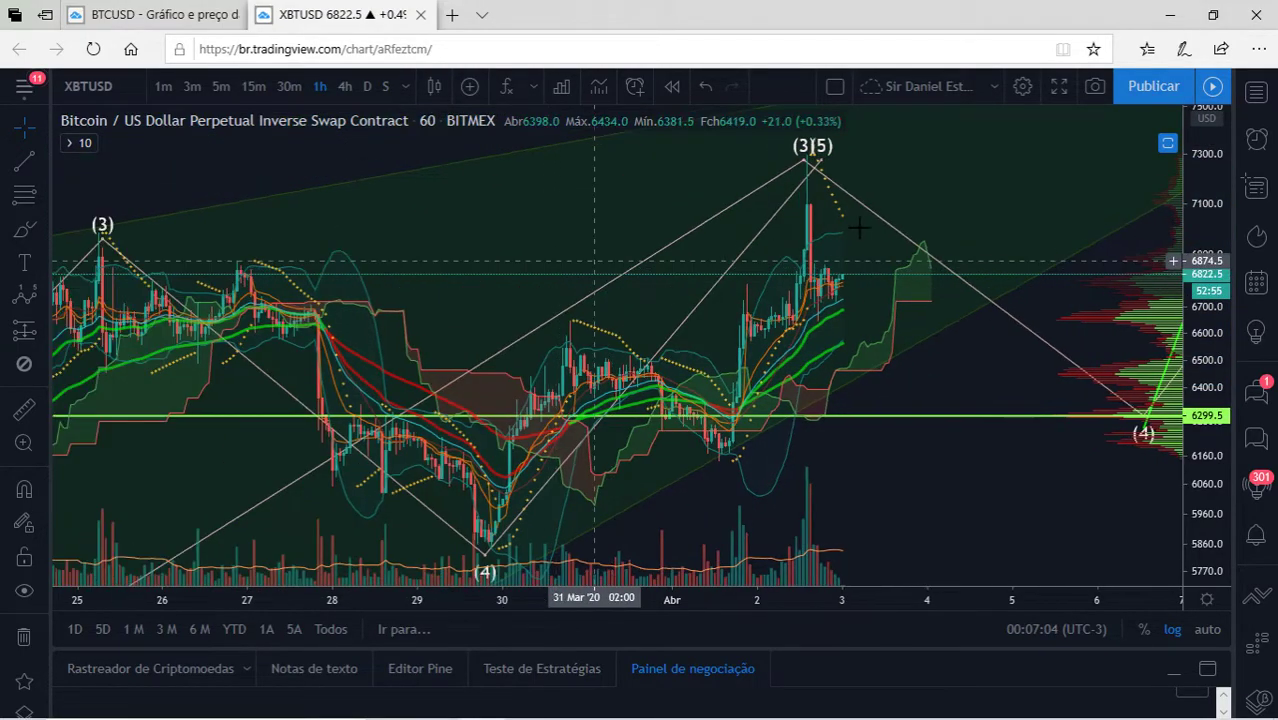
{"action": "scroll", "coordinate": [1170, 340], "scroll_direction": "down", "scroll_amount": 2}
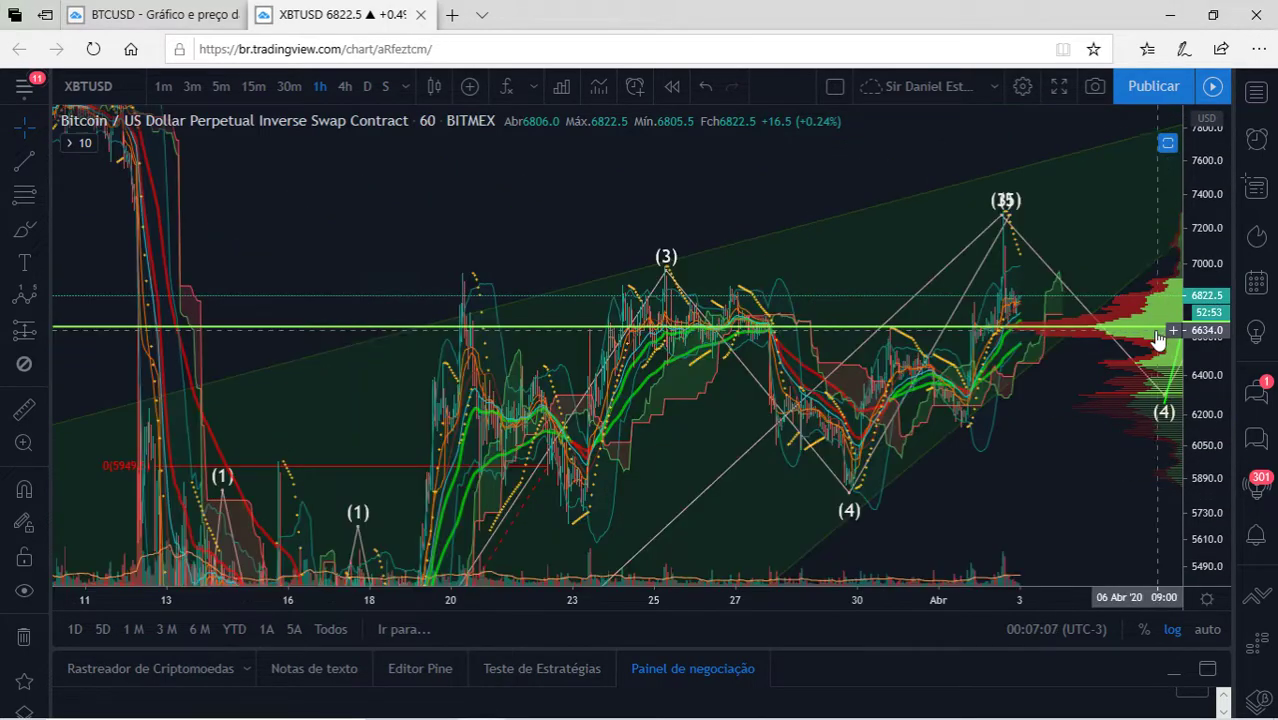
{"action": "left_click_drag", "start_coordinate": [1078, 442], "coordinate": [585, 393]}
{"action": "left_click_drag", "start_coordinate": [1207, 204], "coordinate": [1207, 250]}
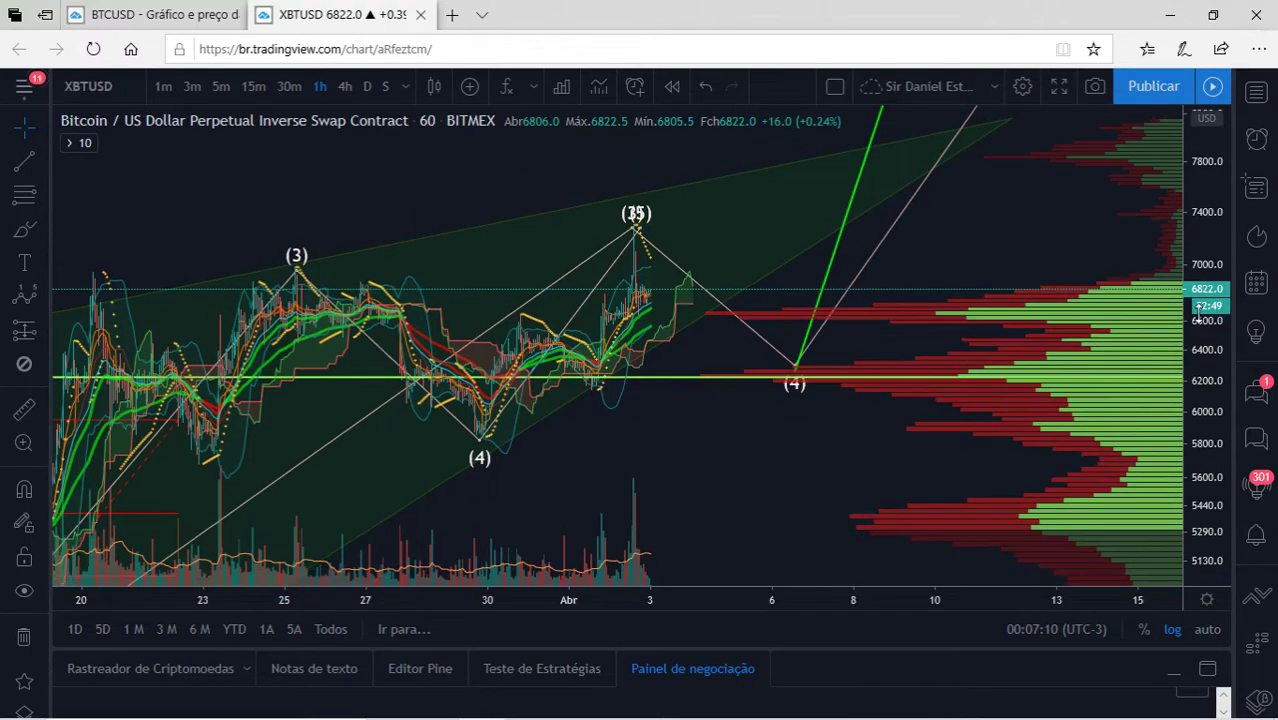
{"action": "left_click_drag", "start_coordinate": [1013, 277], "coordinate": [956, 392]}
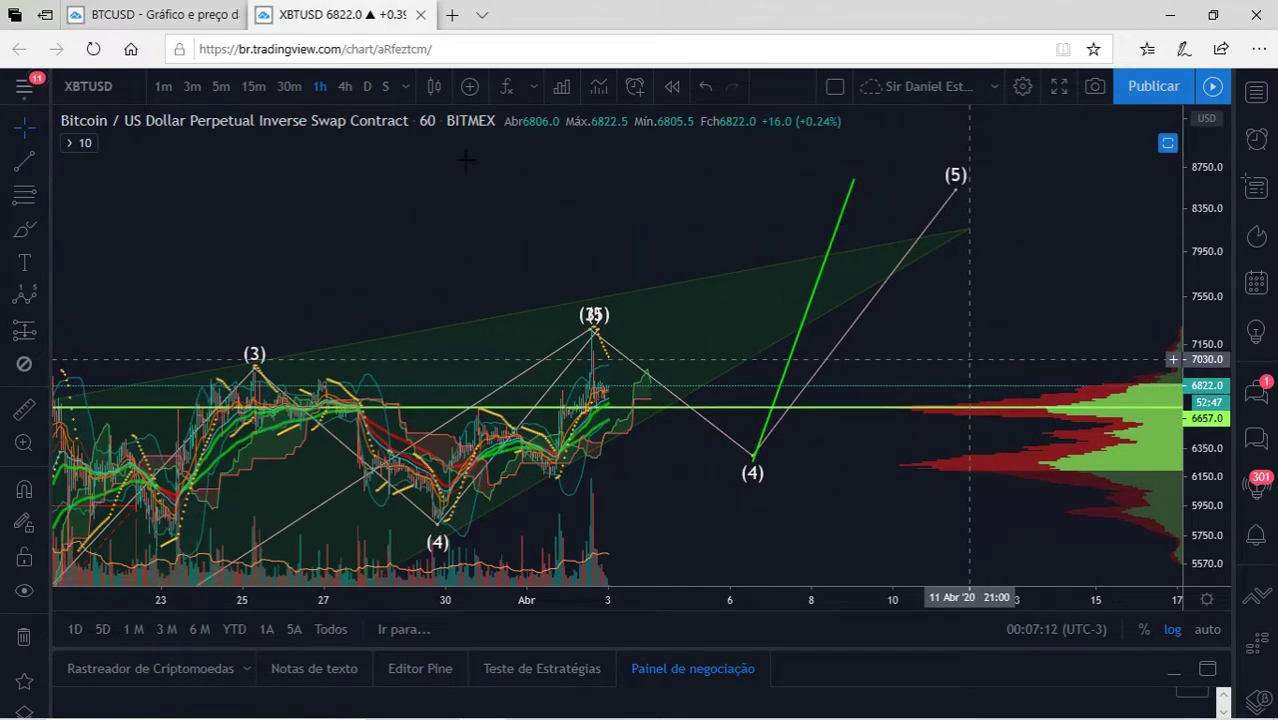
{"action": "left_click", "coordinate": [289, 86]}
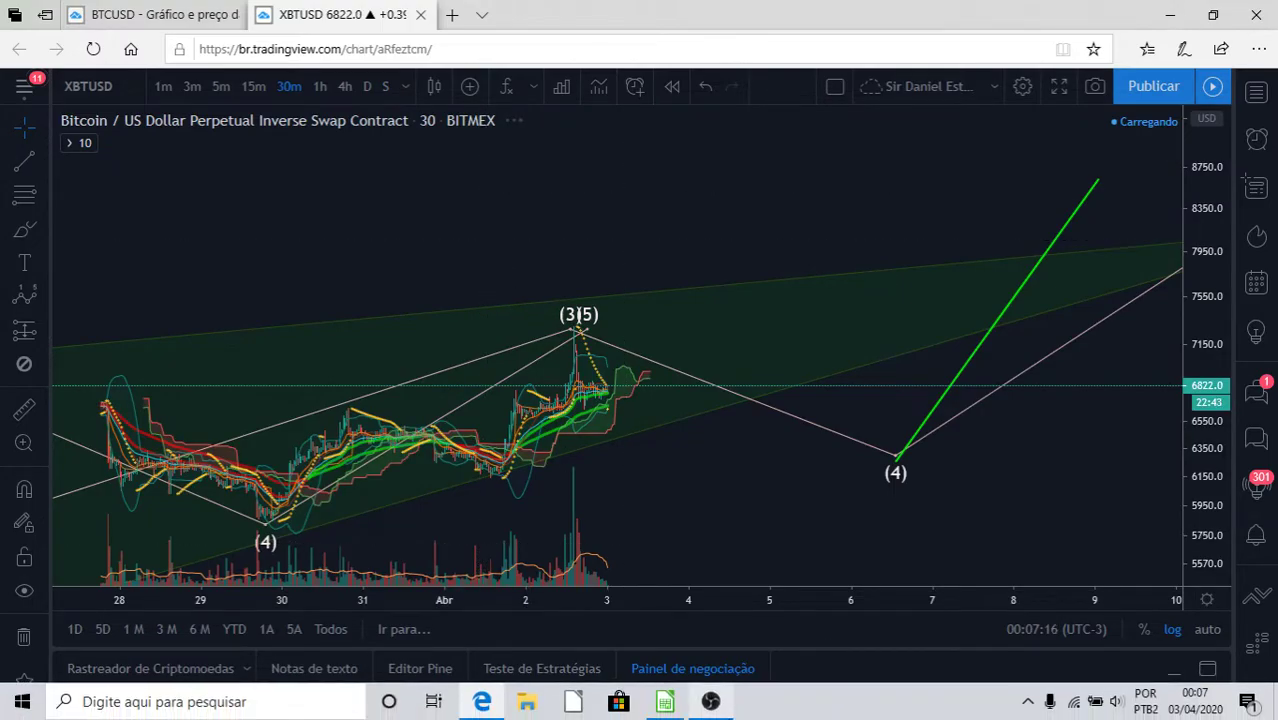
{"action": "left_click", "coordinate": [710, 714]}
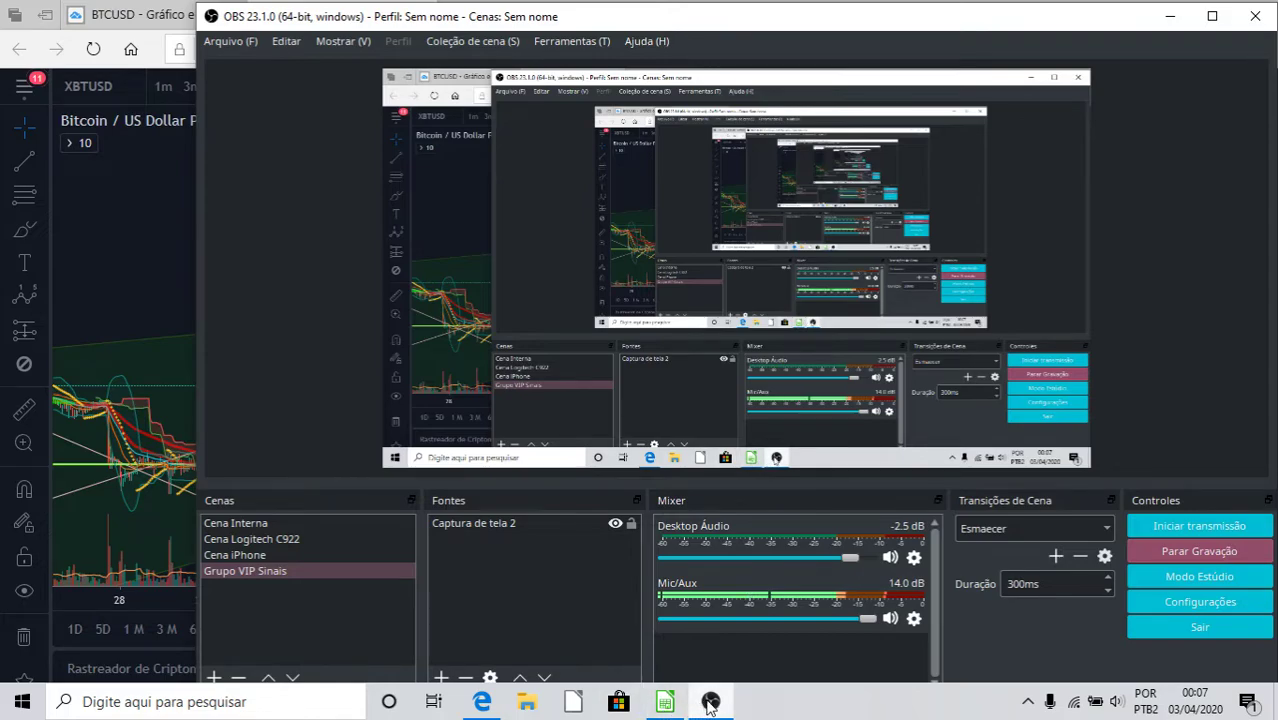
{"action": "left_click", "coordinate": [710, 703]}
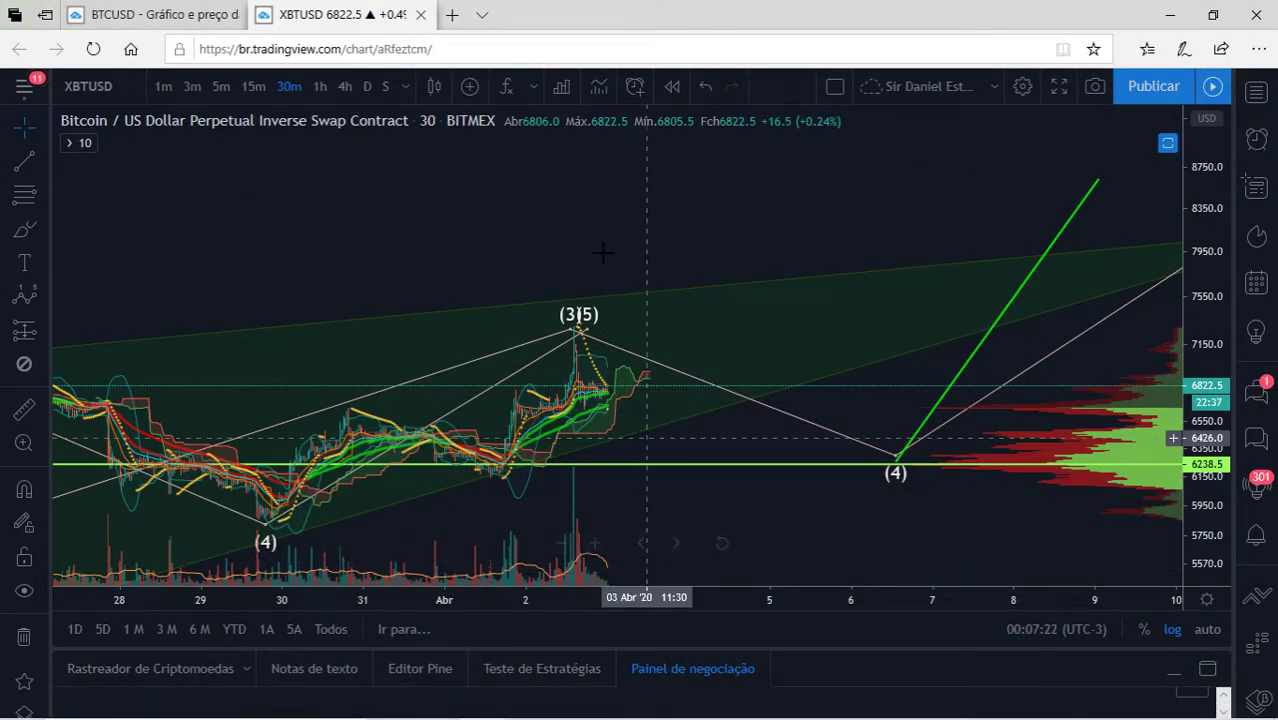
Show the indicator panes on the 1h chart and enlarge the RSI pane to examine its latest peaks, restoring the layout when finished
{"action": "left_click_drag", "start_coordinate": [600, 235], "coordinate": [610, 127]}
{"action": "left_click", "coordinate": [317, 88]}
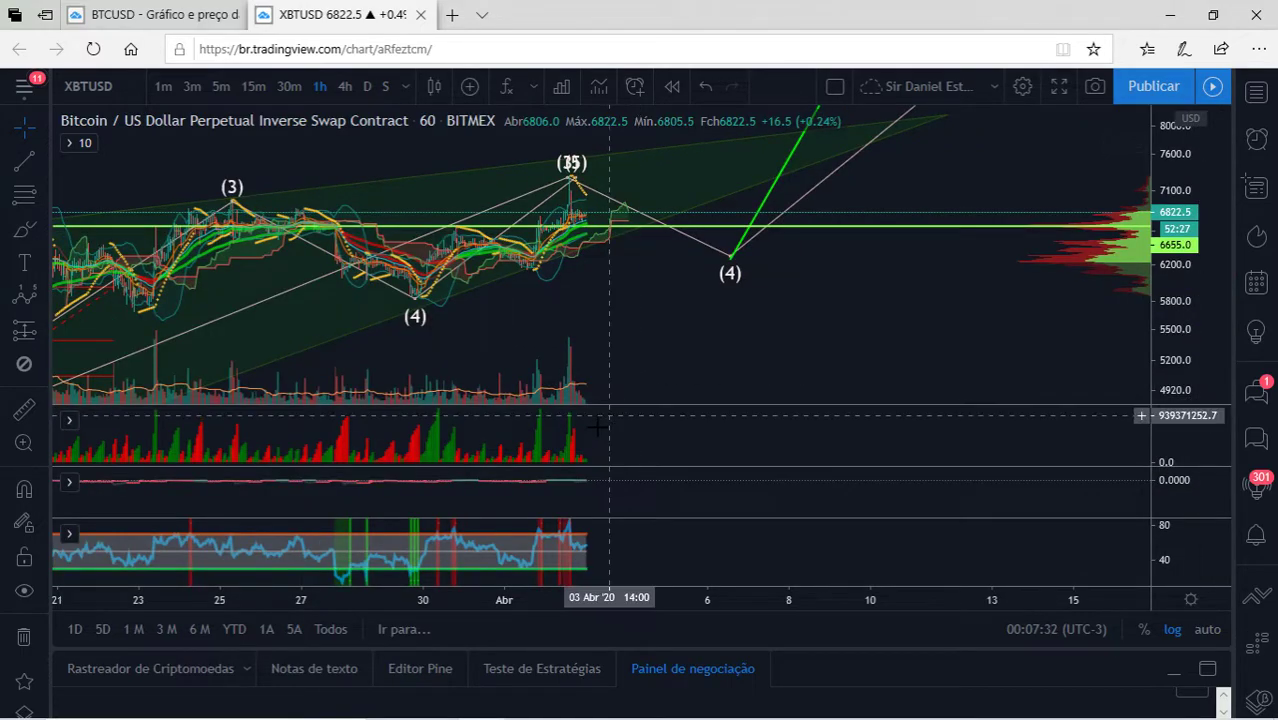
{"action": "double_click", "coordinate": [632, 541]}
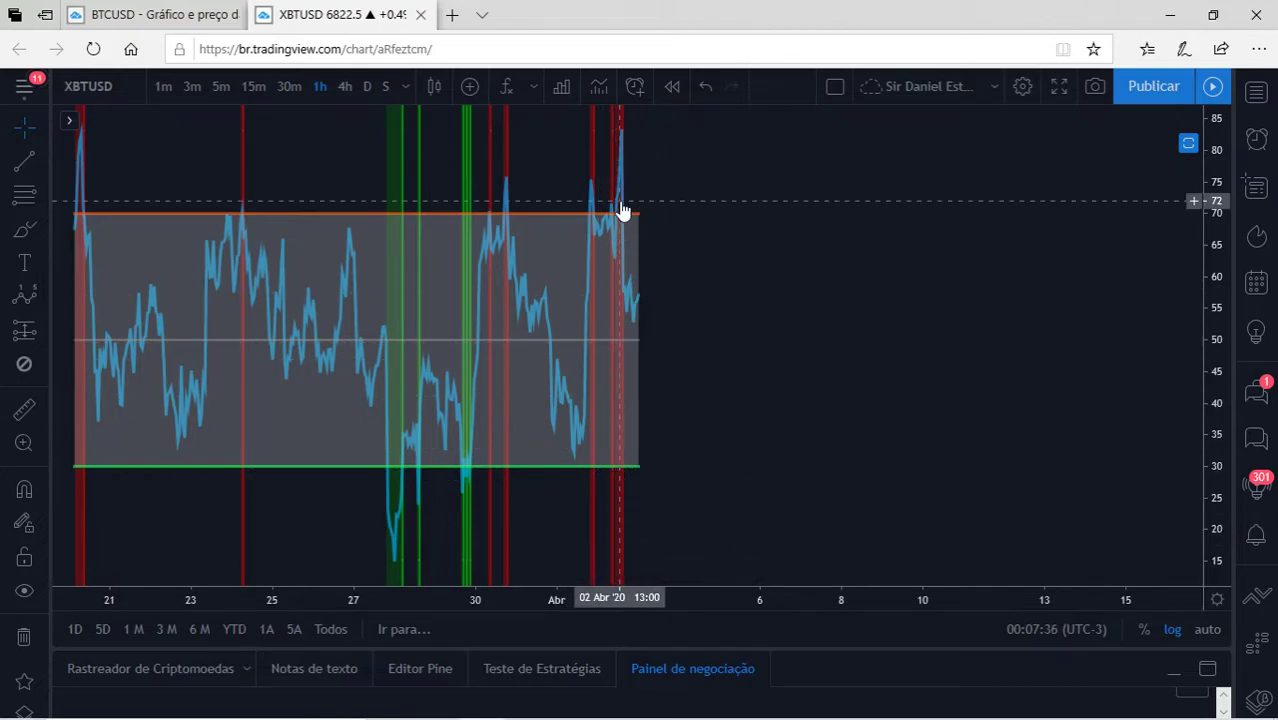
{"action": "scroll", "coordinate": [628, 371], "scroll_direction": "up", "scroll_amount": 5}
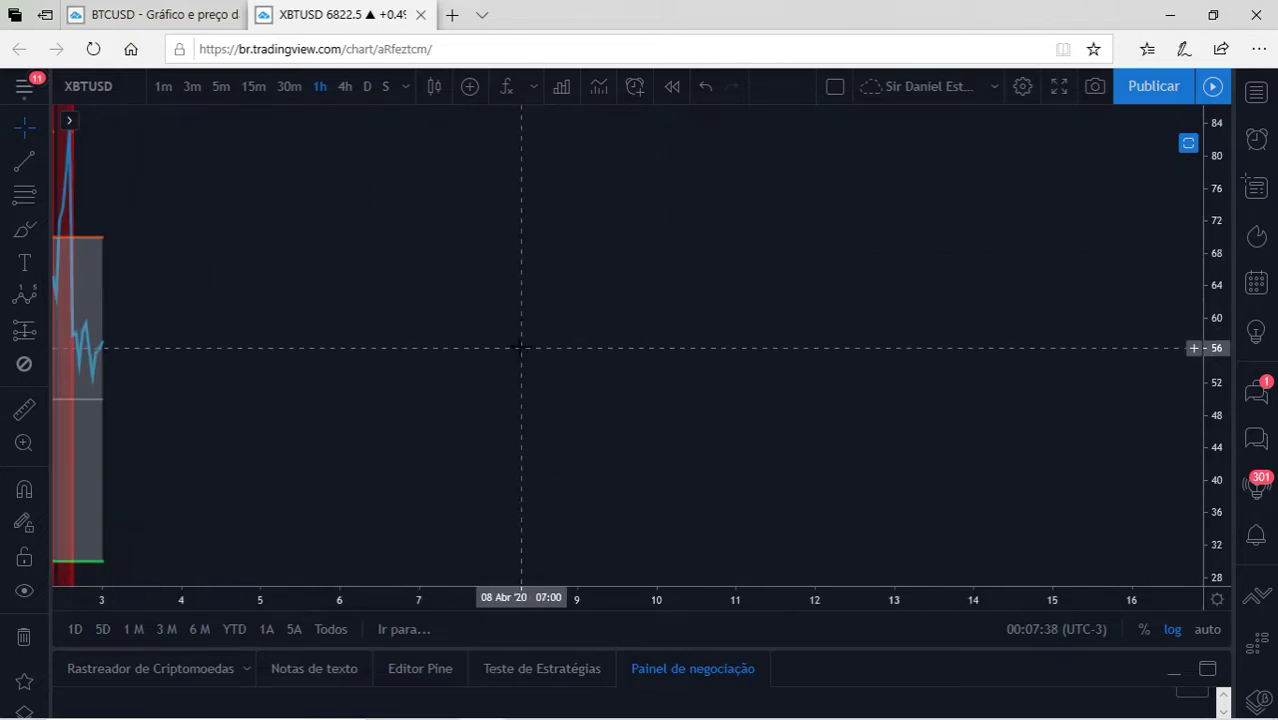
{"action": "left_click_drag", "start_coordinate": [371, 300], "coordinate": [650, 317]}
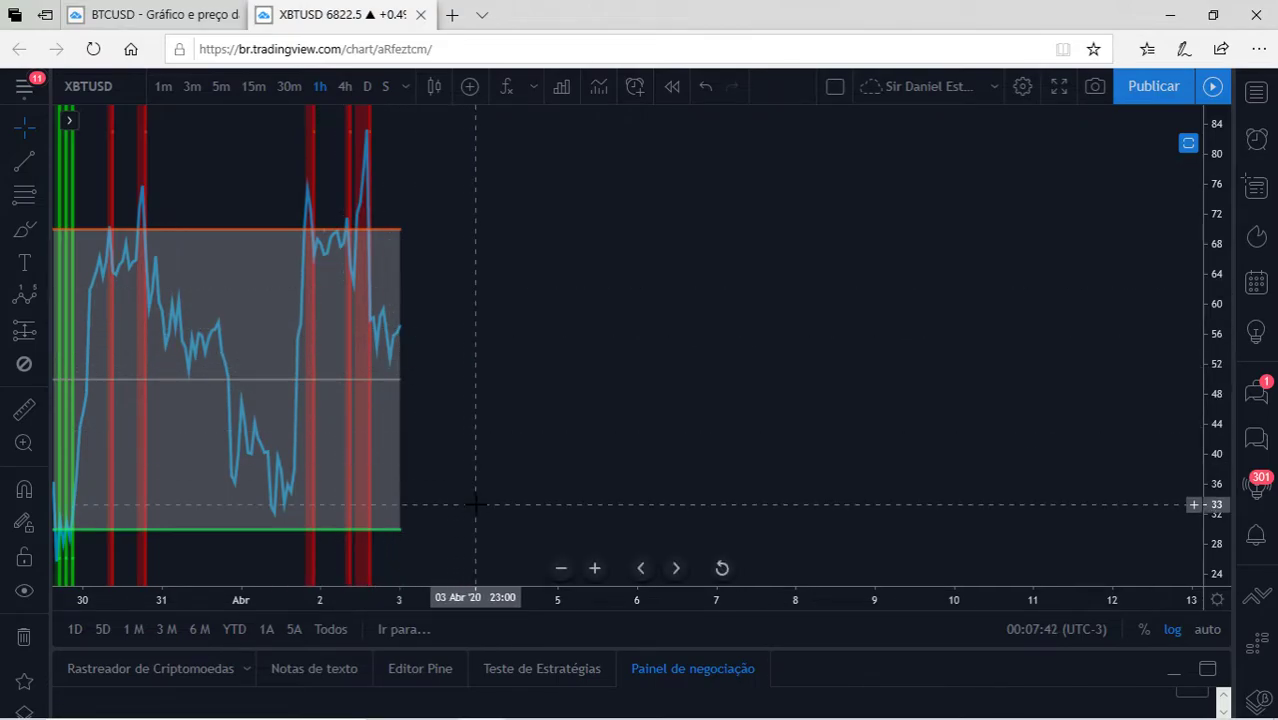
{"action": "double_click", "coordinate": [657, 228]}
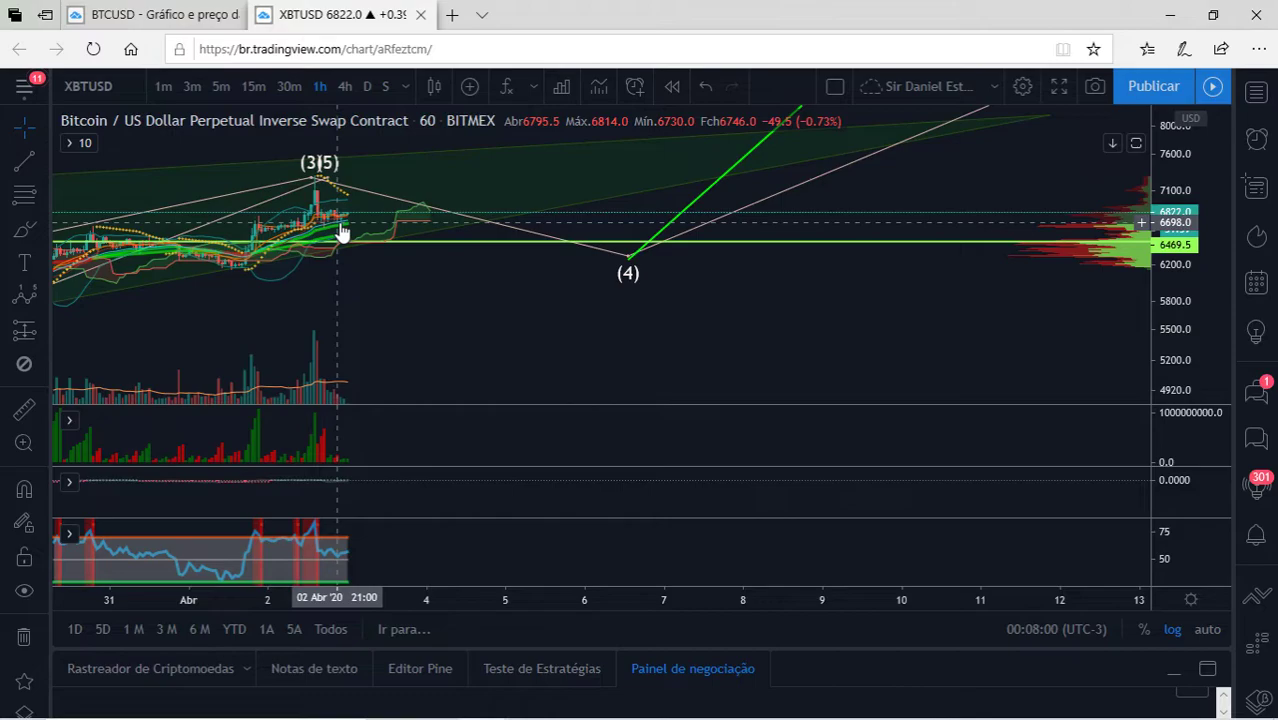
Measure the mid-March price crash on the 1h chart from 7886.0 down to 3565.0
{"action": "scroll", "coordinate": [340, 232], "scroll_direction": "down", "scroll_amount": 4}
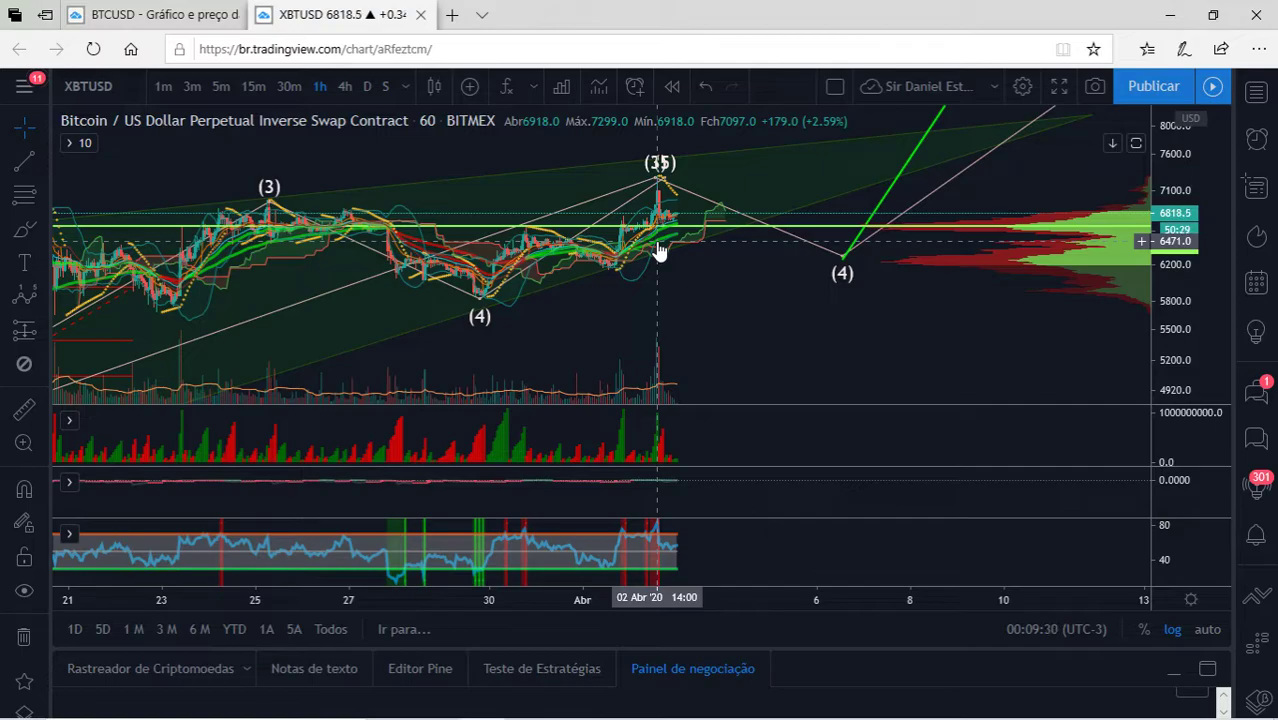
{"action": "scroll", "coordinate": [650, 258], "scroll_direction": "down", "scroll_amount": 2}
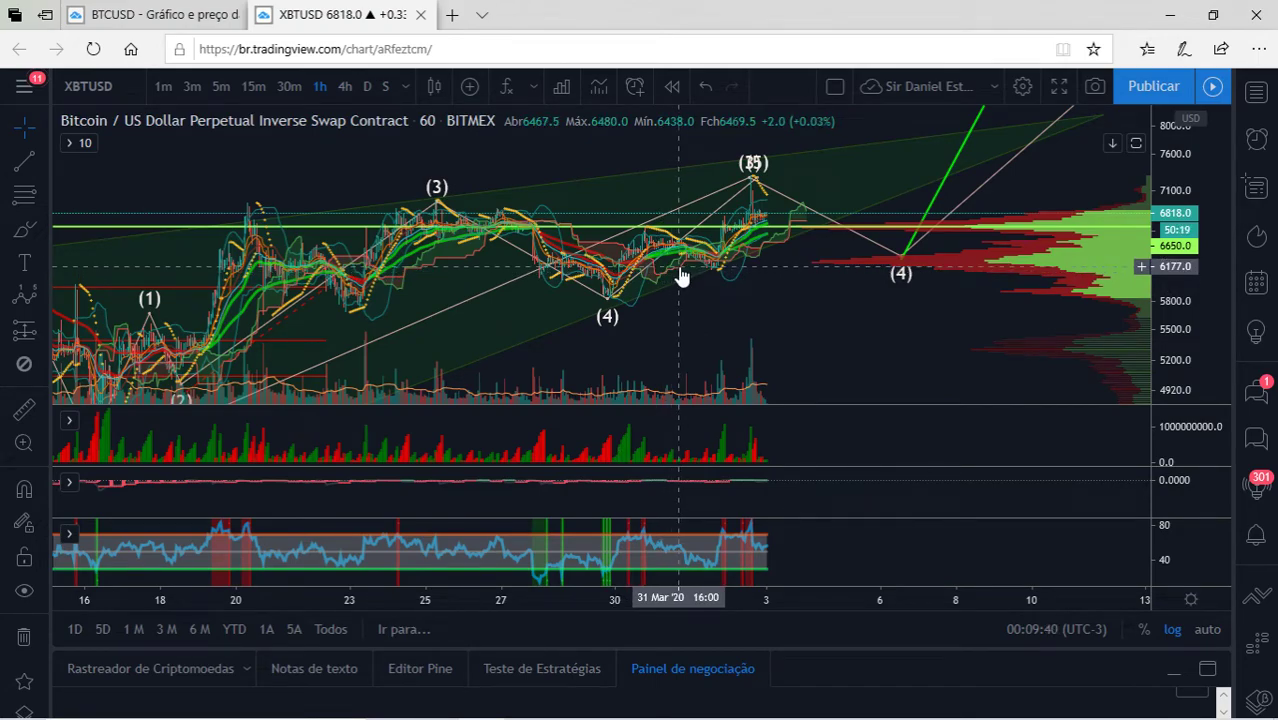
{"action": "left_click_drag", "start_coordinate": [671, 320], "coordinate": [864, 314]}
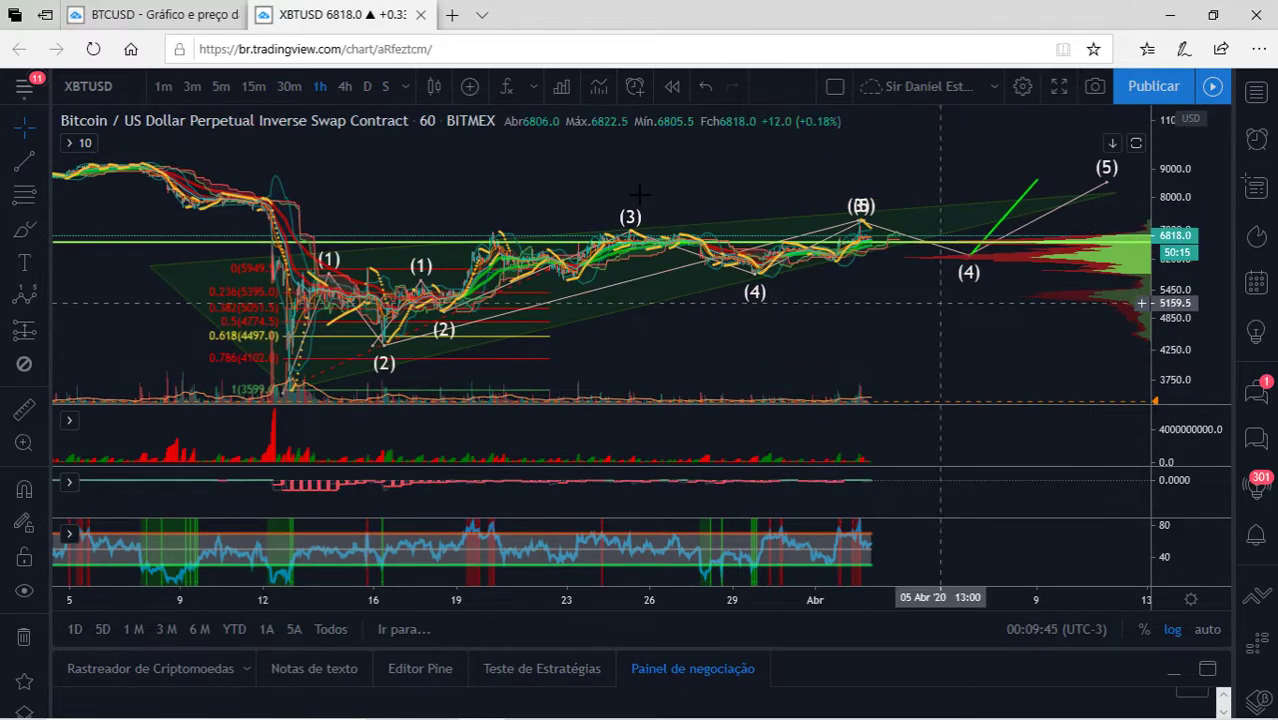
{"action": "scroll", "coordinate": [560, 200], "scroll_direction": "down", "scroll_amount": 2}
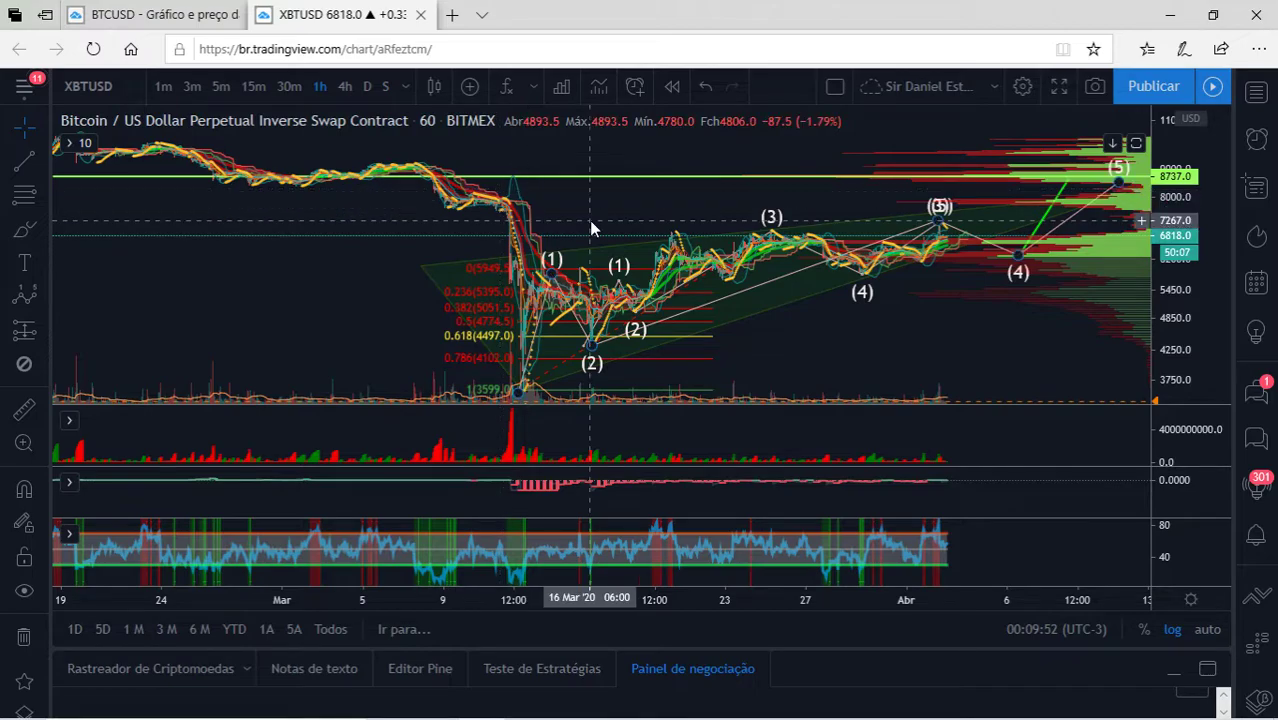
{"action": "left_click_drag", "start_coordinate": [589, 220], "coordinate": [502, 125]}
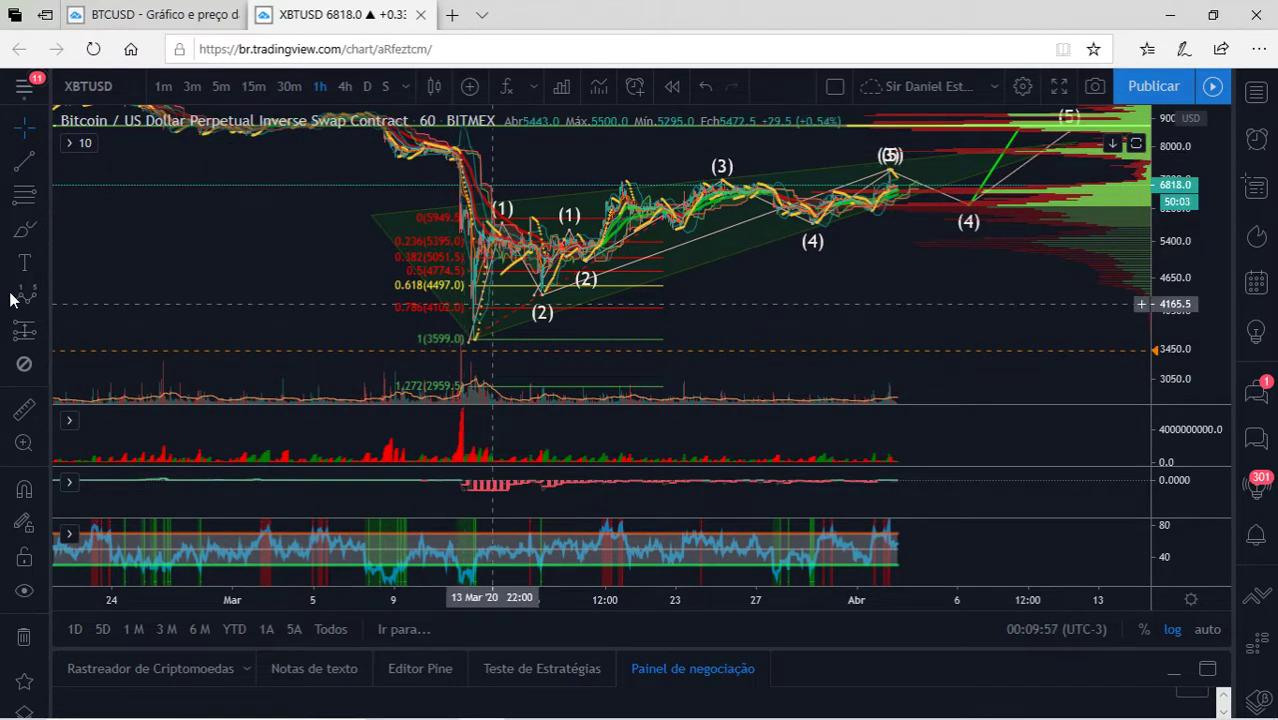
{"action": "left_click", "coordinate": [463, 150]}
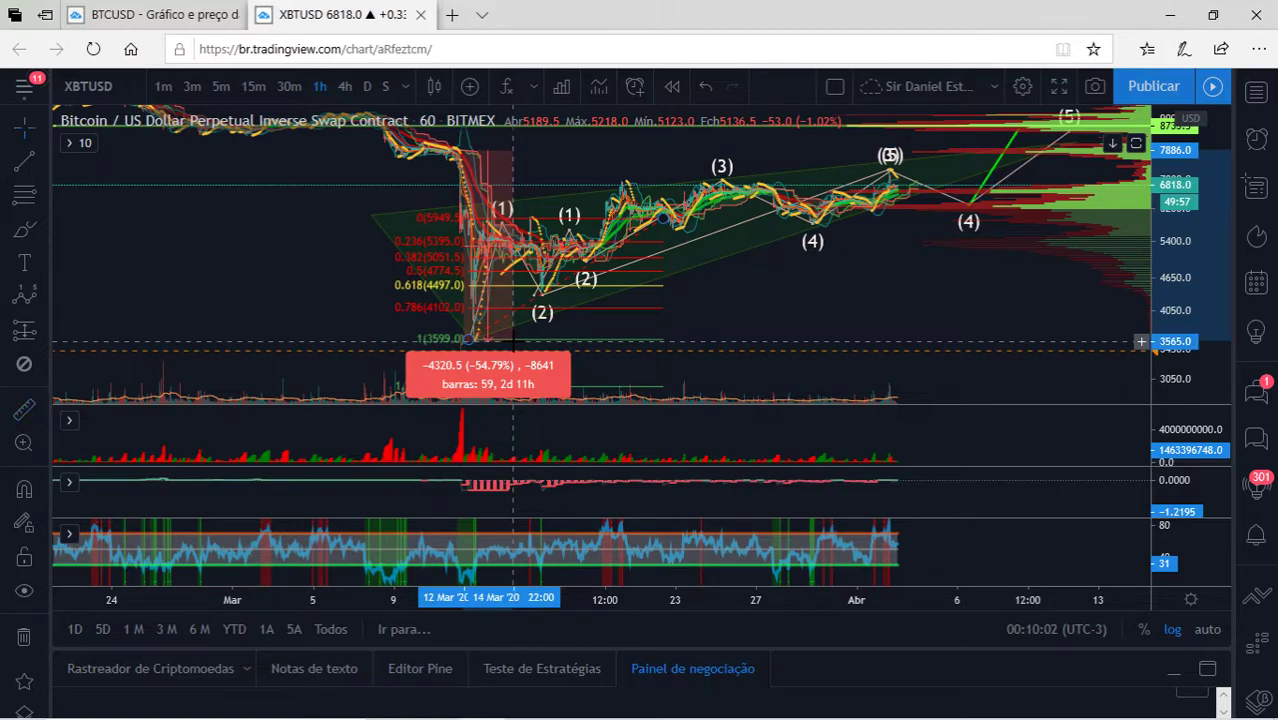
{"action": "left_click", "coordinate": [512, 343]}
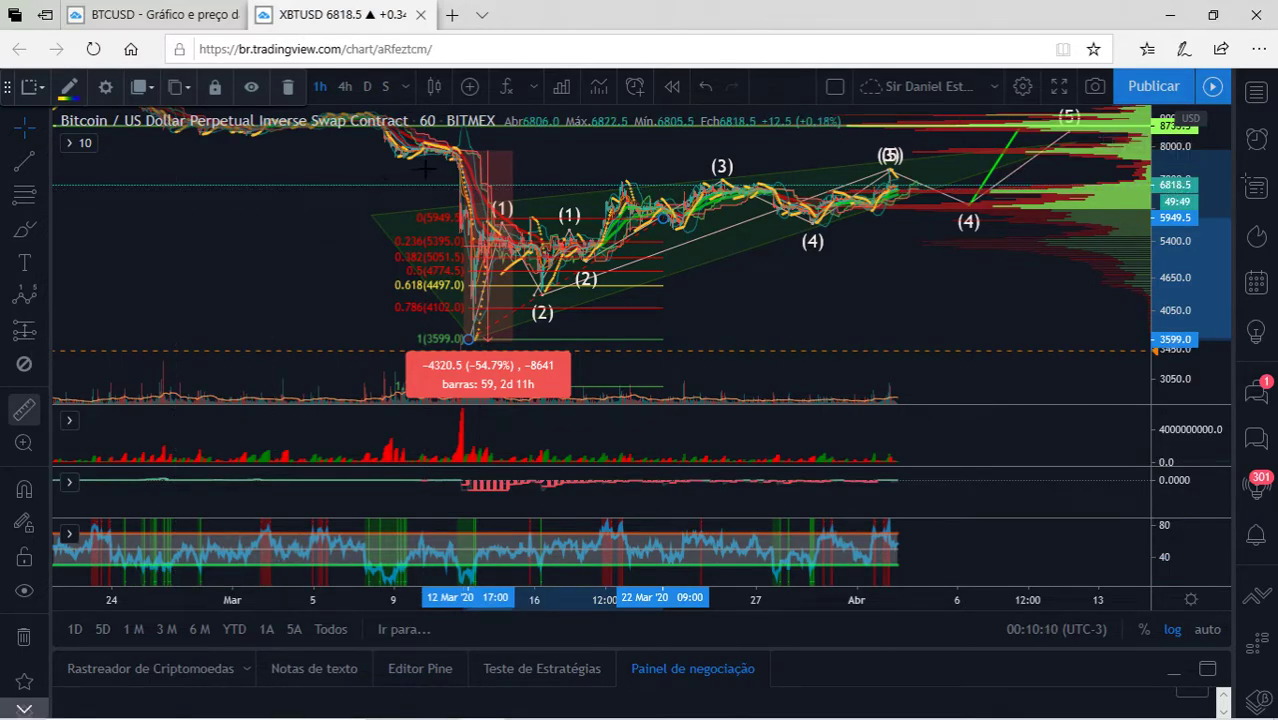
{"action": "left_click", "coordinate": [24, 409]}
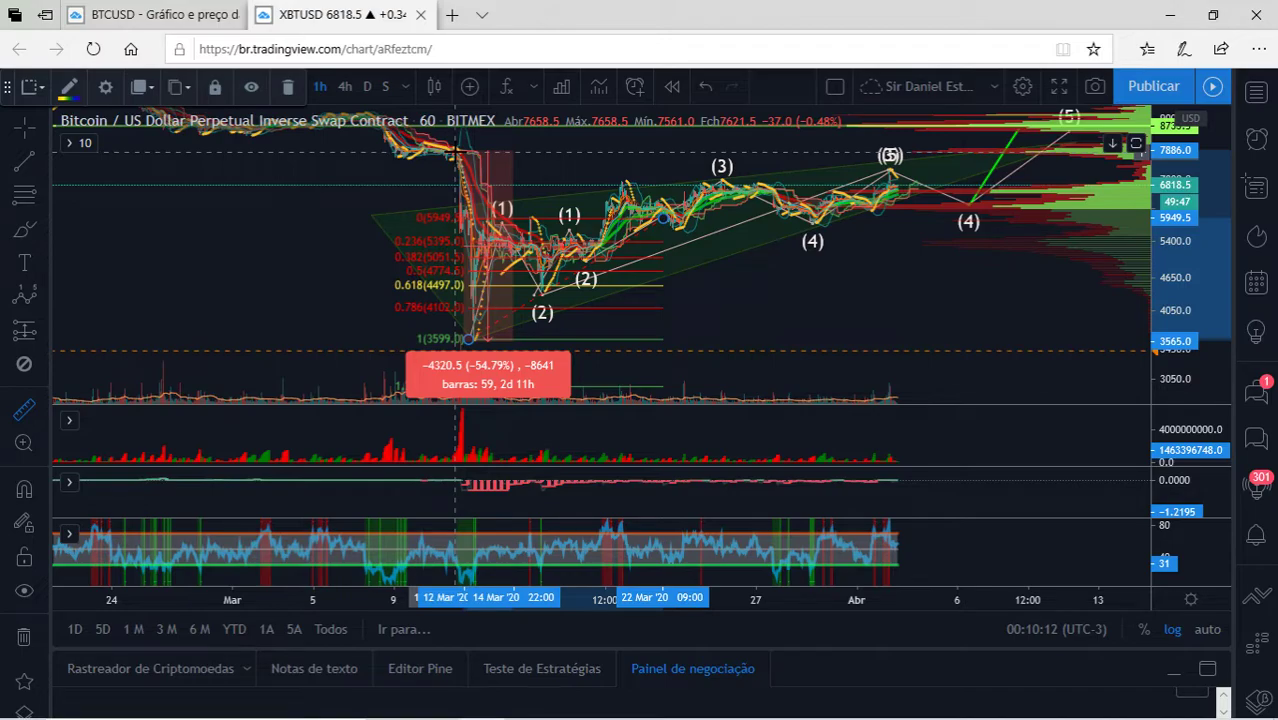
{"action": "left_click", "coordinate": [455, 151]}
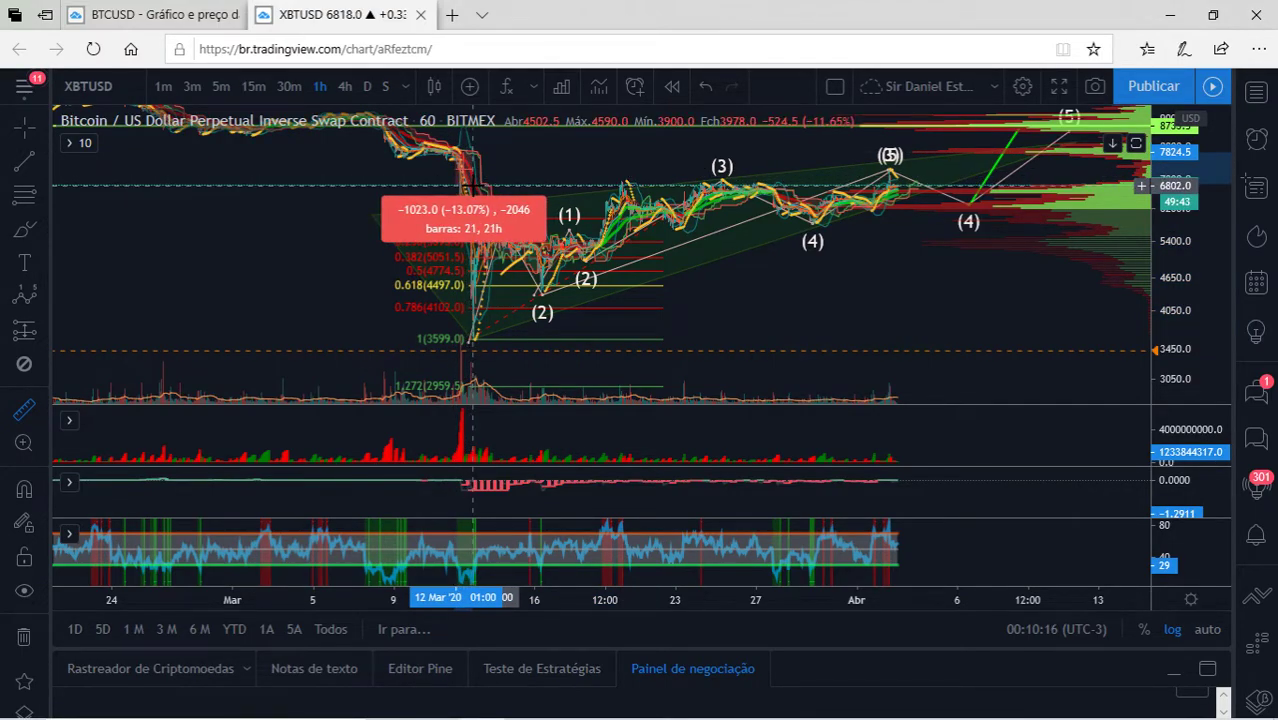
{"action": "left_click", "coordinate": [549, 152]}
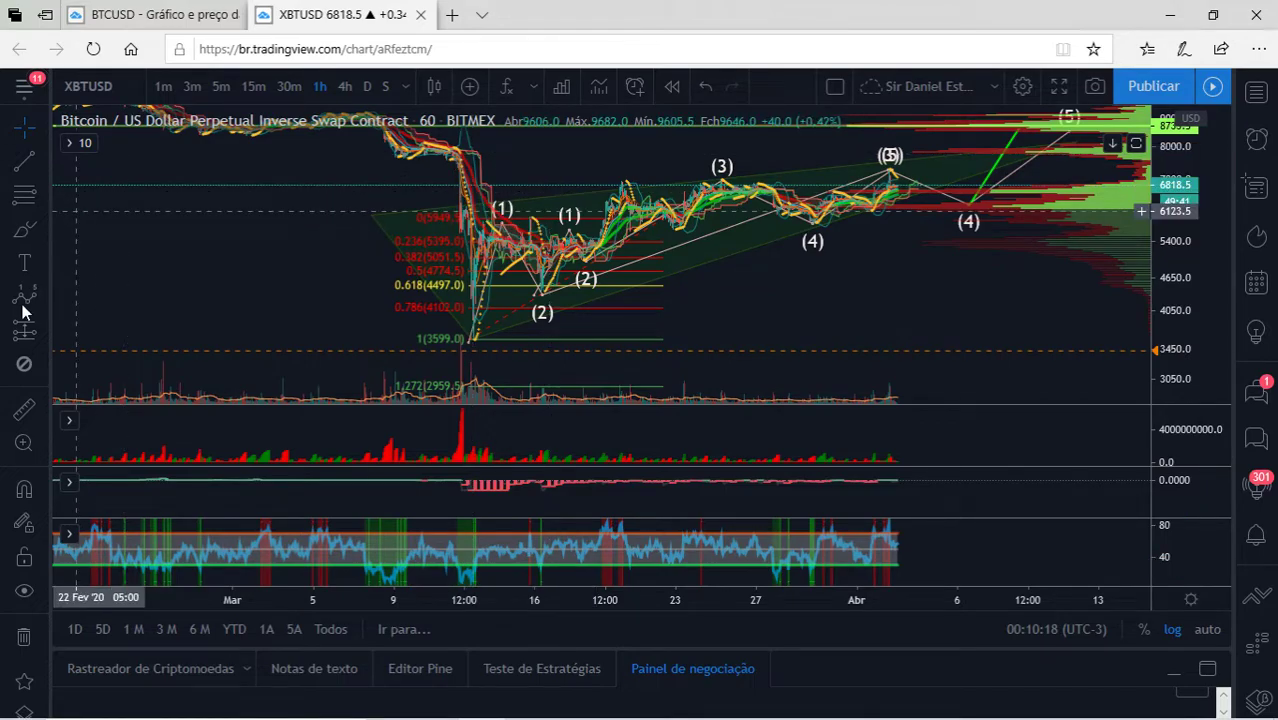
Measure the crash from 7764.0 on 11 Mar '20 to 3537.5 on 13 Mar '20 and clear the measurement
{"action": "left_click", "coordinate": [24, 409]}
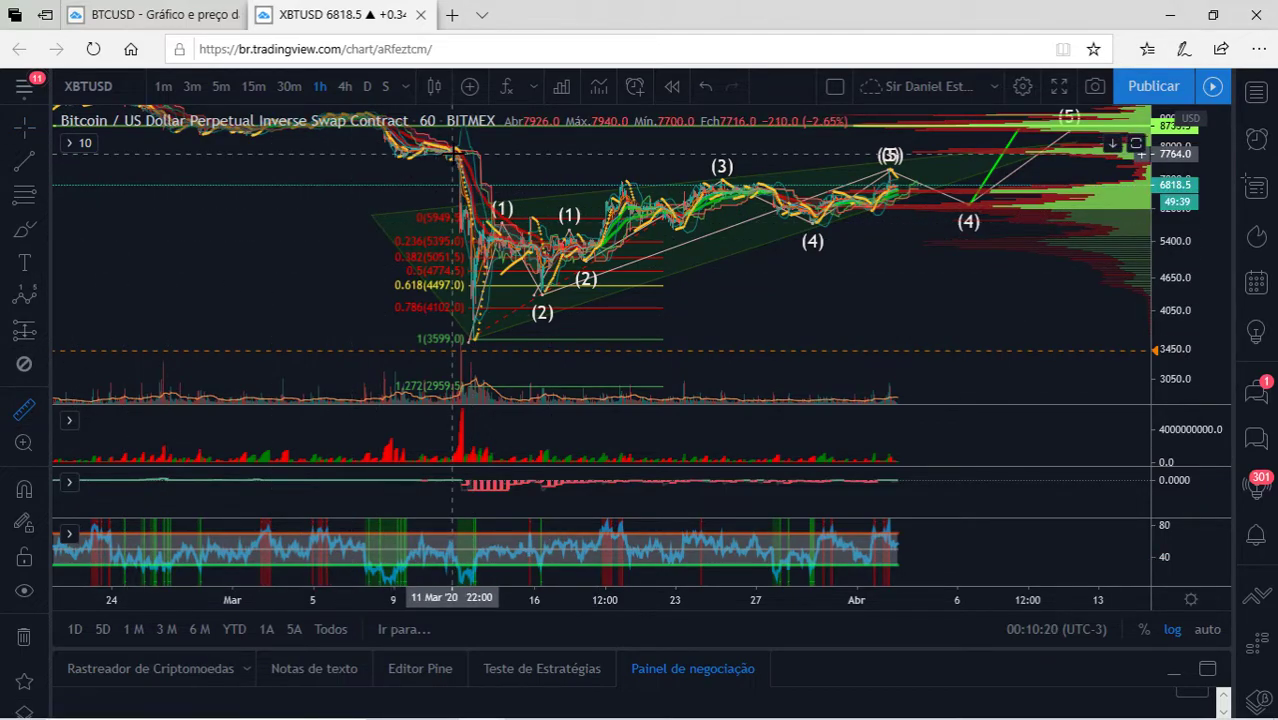
{"action": "left_click", "coordinate": [455, 186]}
{"action": "left_click", "coordinate": [492, 343]}
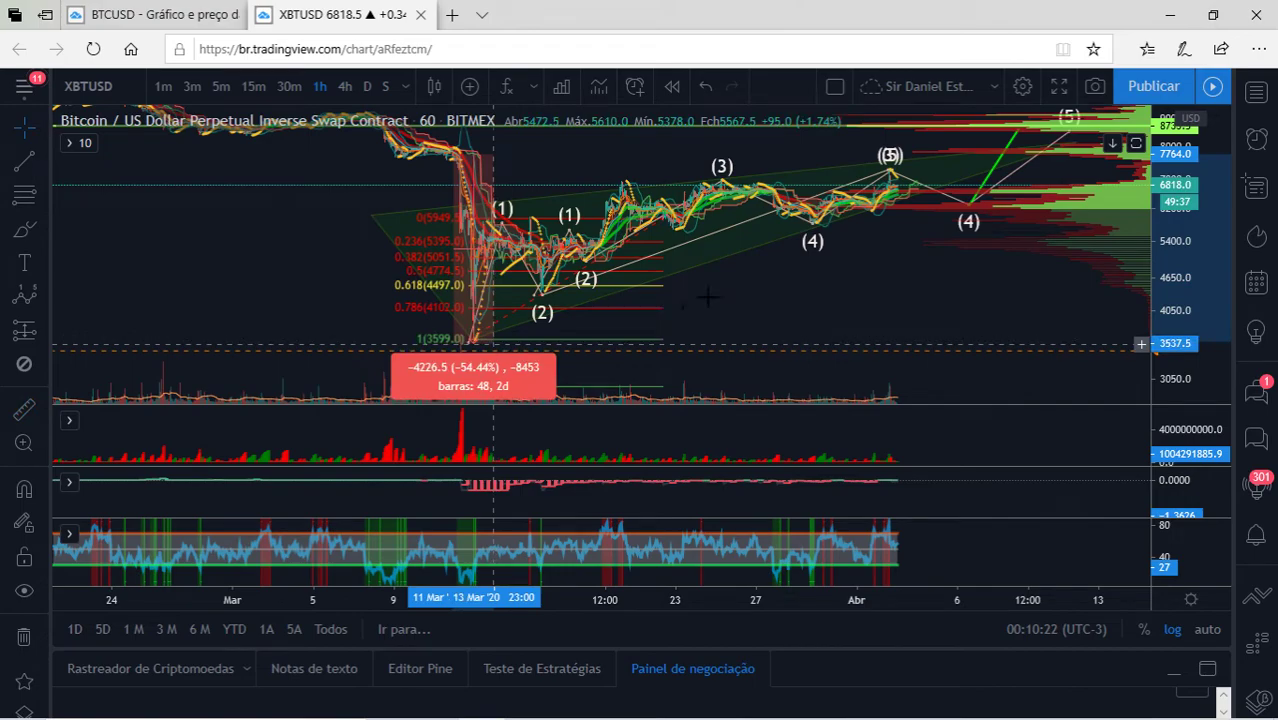
{"action": "left_click", "coordinate": [775, 297]}
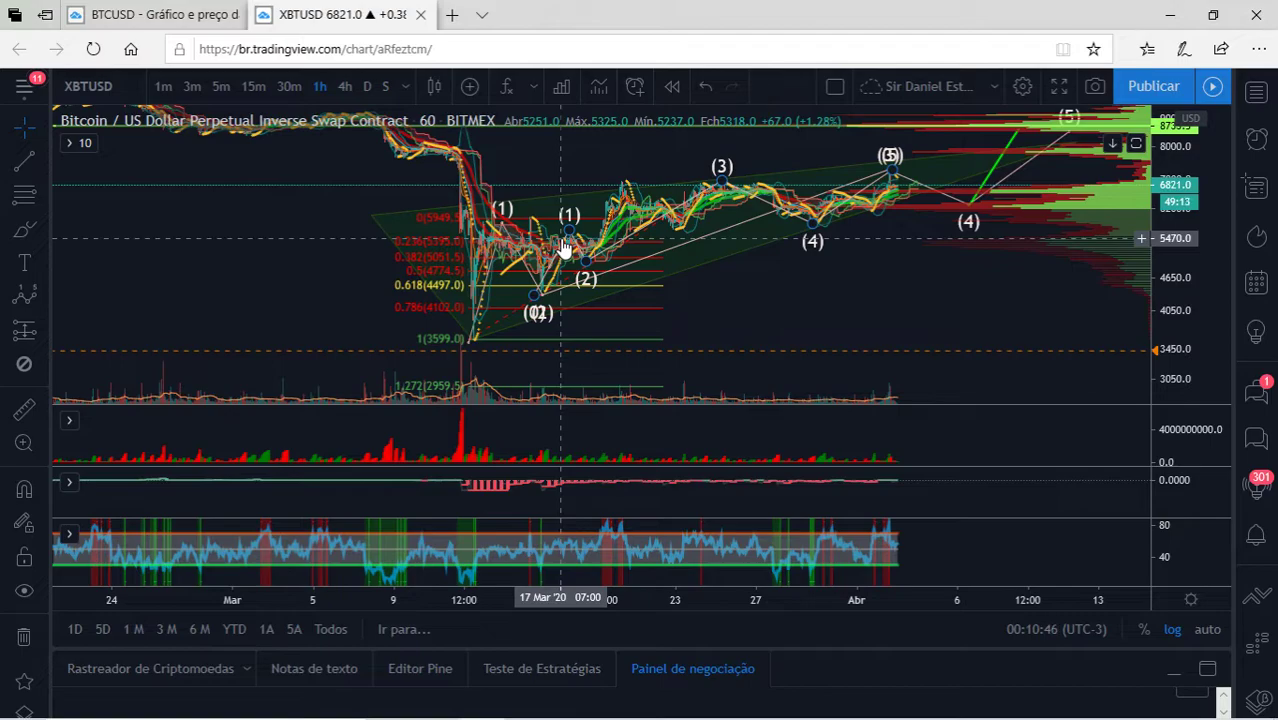
Switch the XBTUSD chart to the 30m interval and maximise the price pane
{"action": "left_click_drag", "start_coordinate": [534, 295], "coordinate": [490, 163]}
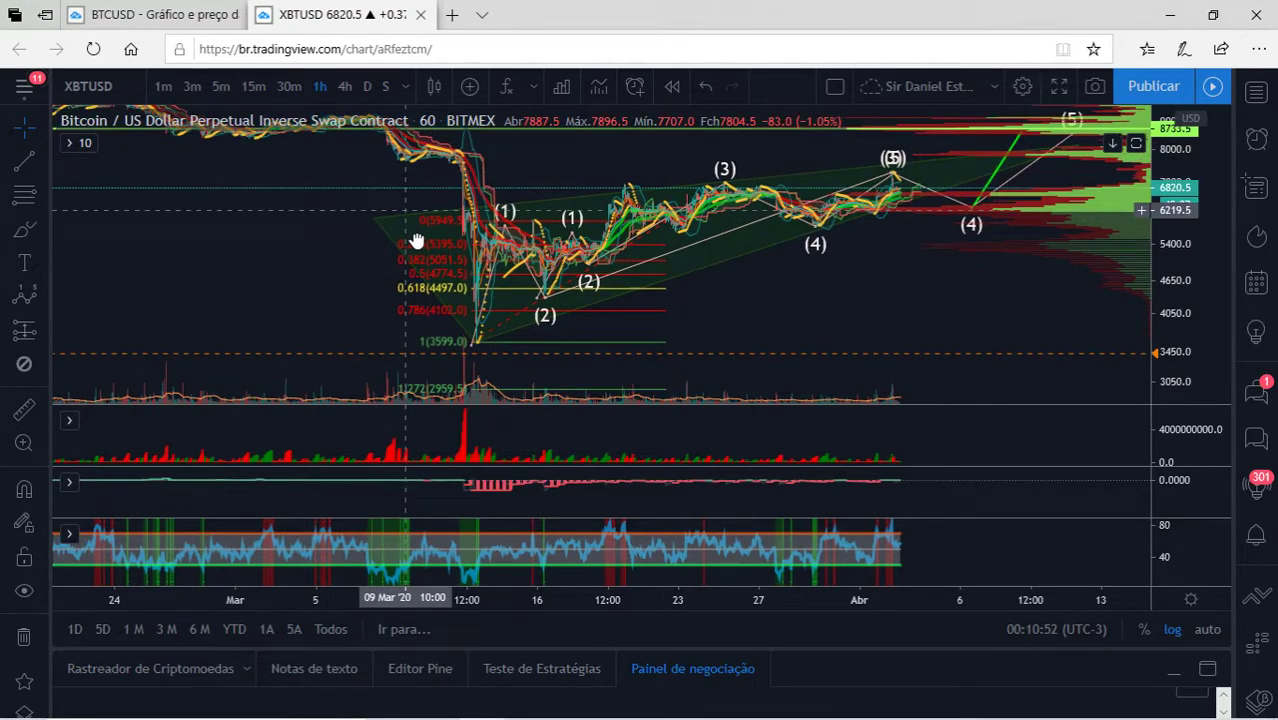
{"action": "left_click_drag", "start_coordinate": [422, 240], "coordinate": [432, 265]}
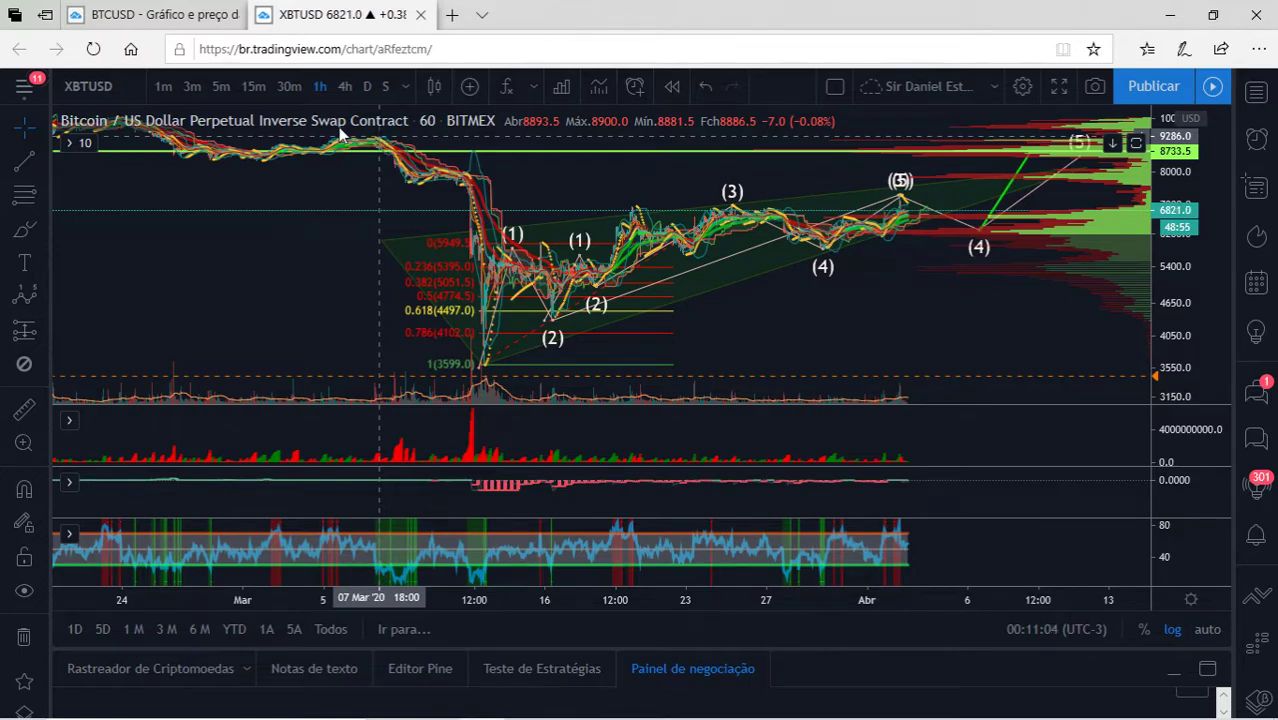
{"action": "left_click", "coordinate": [276, 90]}
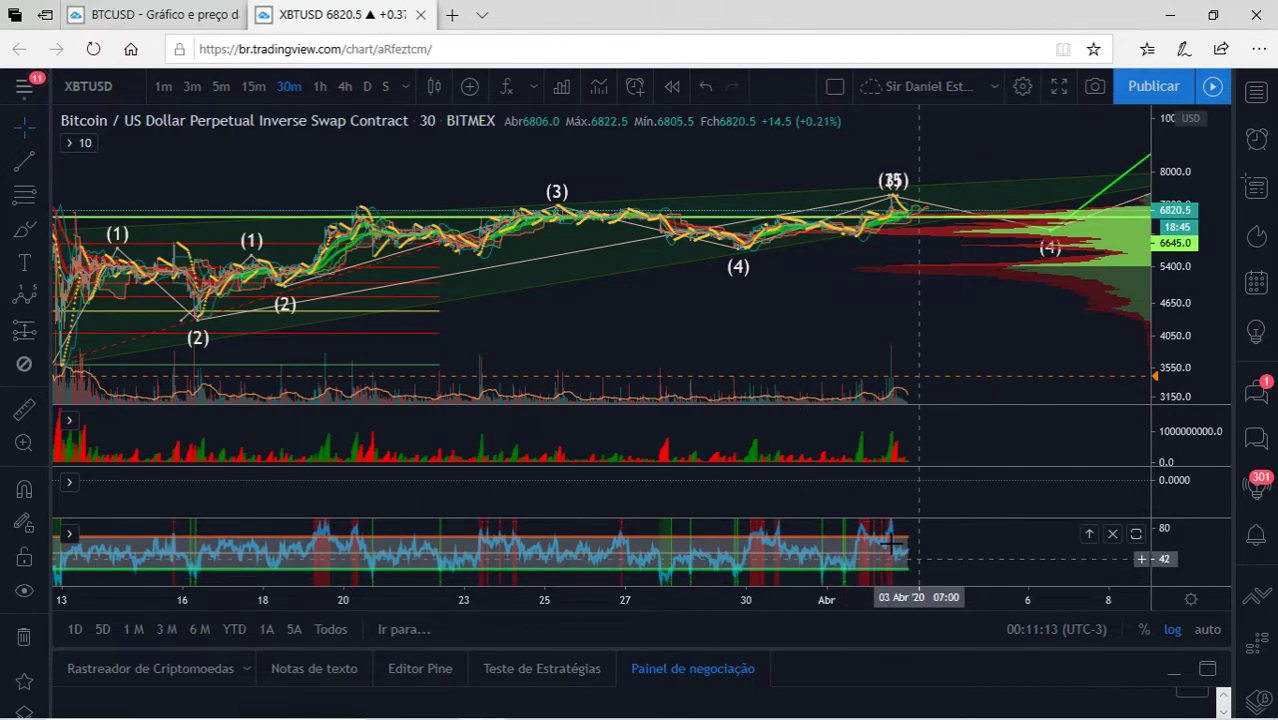
{"action": "double_click", "coordinate": [911, 335]}
Examine the latest 30m candles around wave points (3) and (5), the cloud ahead of price and the volume profile near the projected point (4)
{"action": "scroll", "coordinate": [911, 335], "scroll_direction": "up", "scroll_amount": 3}
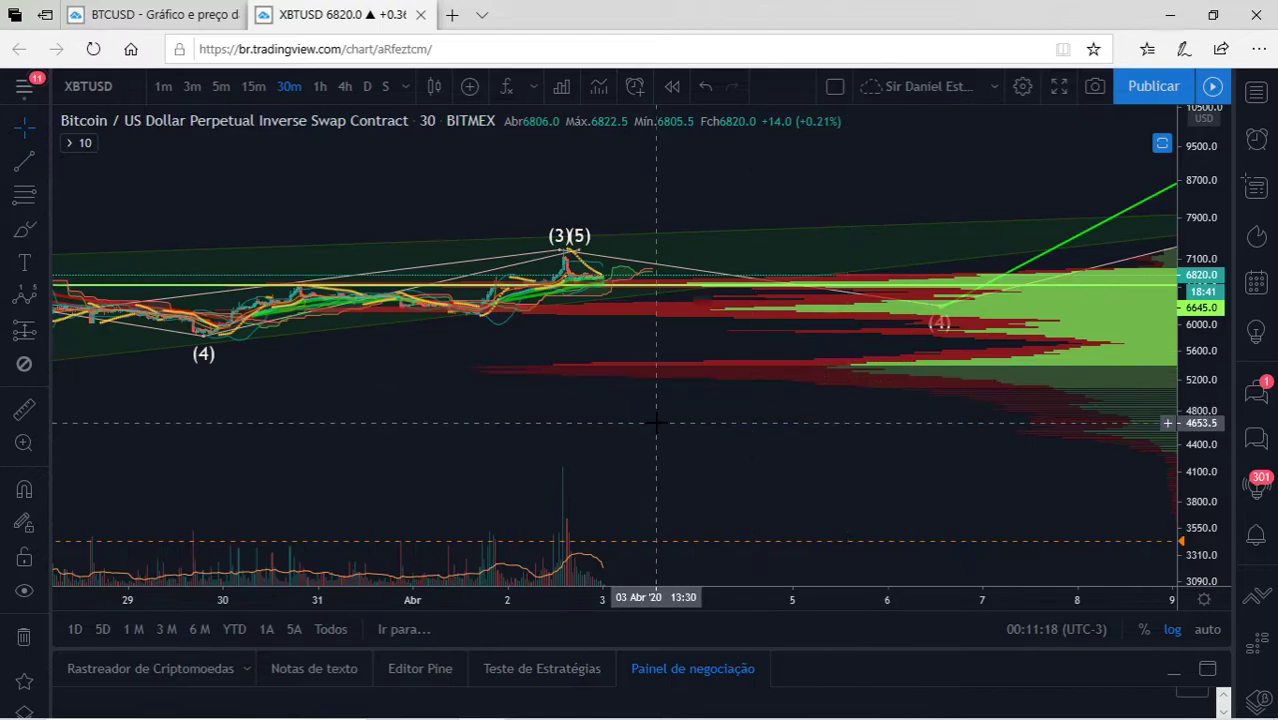
{"action": "left_click_drag", "start_coordinate": [1195, 420], "coordinate": [1130, 92]}
{"action": "left_click_drag", "start_coordinate": [679, 372], "coordinate": [680, 430]}
{"action": "left_click_drag", "start_coordinate": [596, 422], "coordinate": [768, 418]}
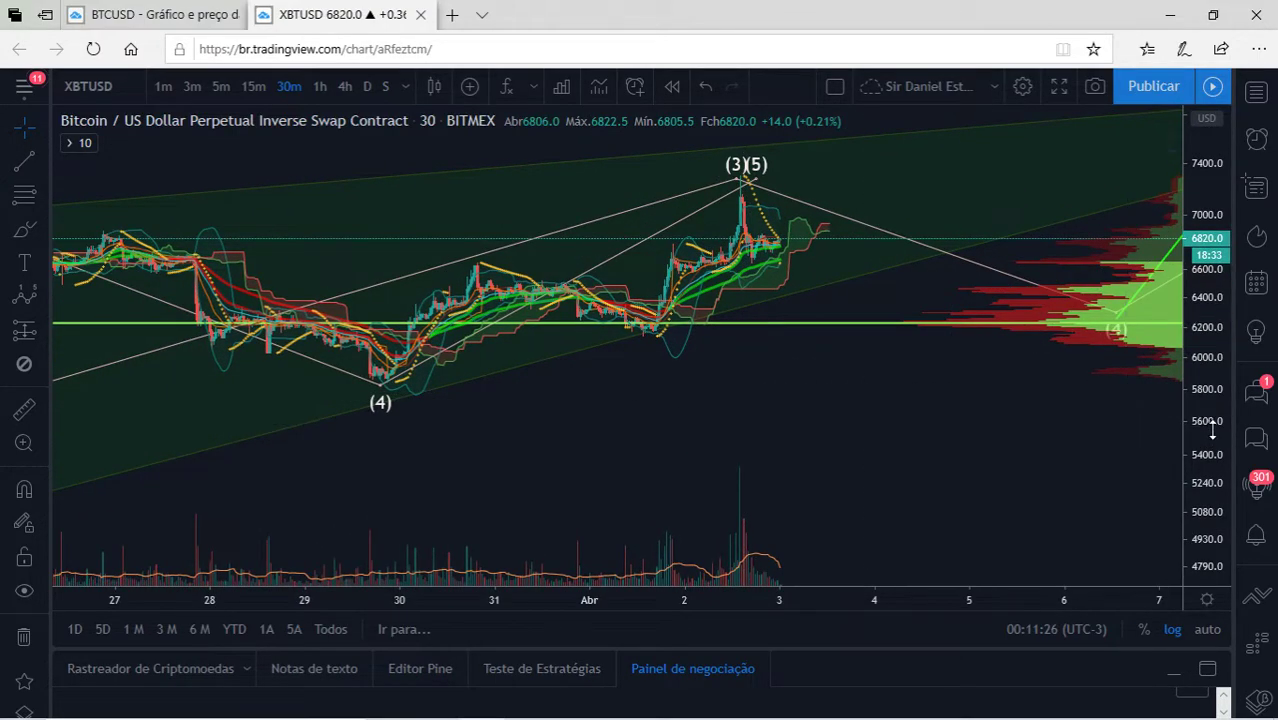
{"action": "left_click_drag", "start_coordinate": [1207, 430], "coordinate": [1199, 205]}
{"action": "scroll", "coordinate": [700, 370], "scroll_direction": "up", "scroll_amount": 5}
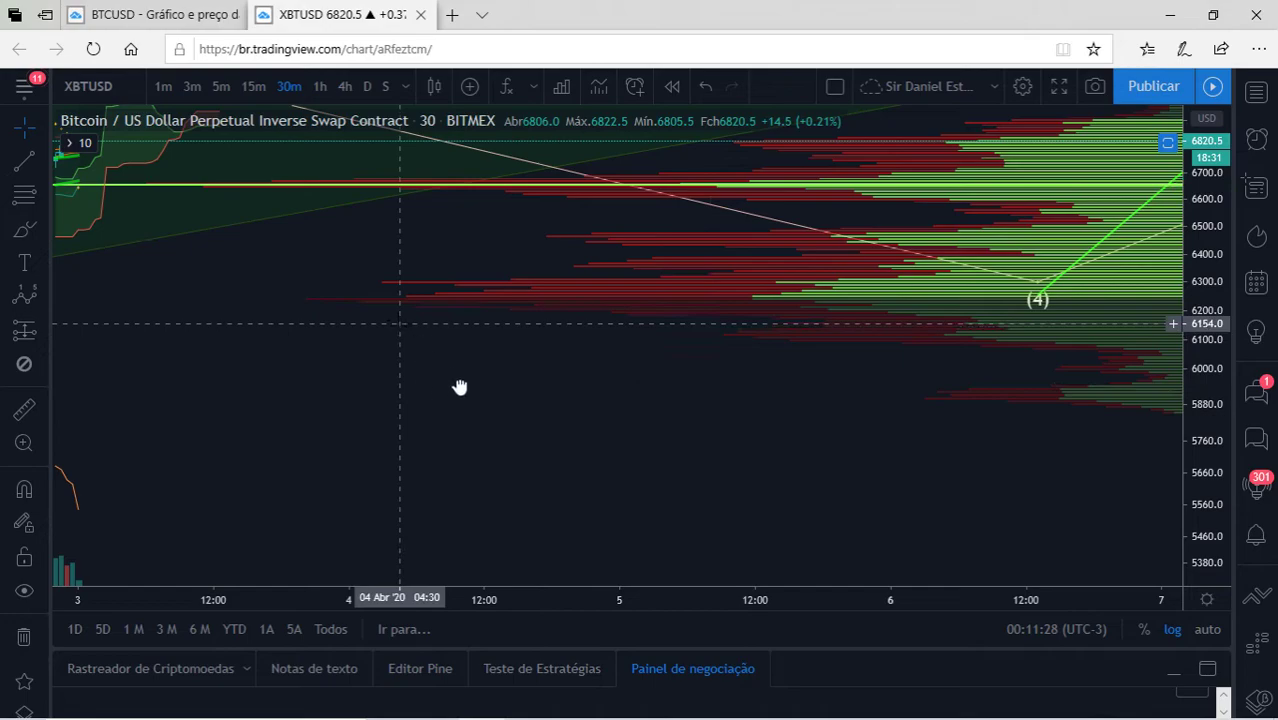
{"action": "left_click_drag", "start_coordinate": [459, 382], "coordinate": [845, 530]}
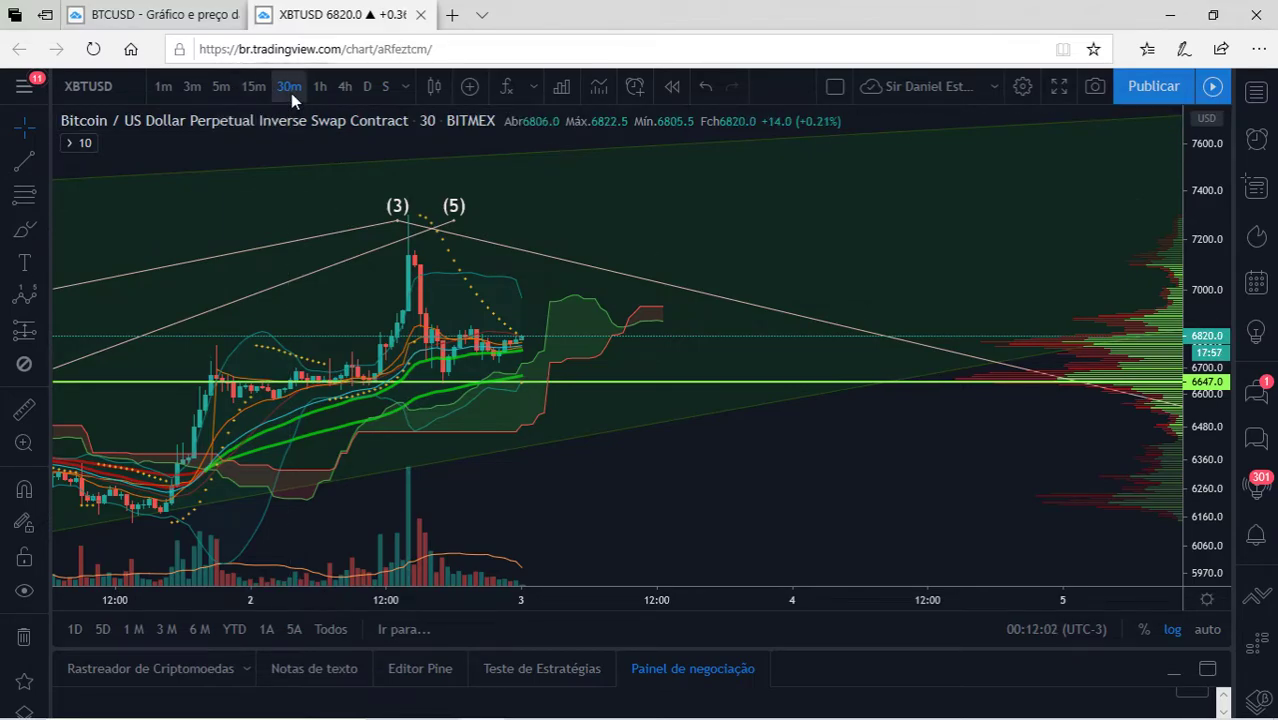
{"action": "left_click", "coordinate": [24, 160]}
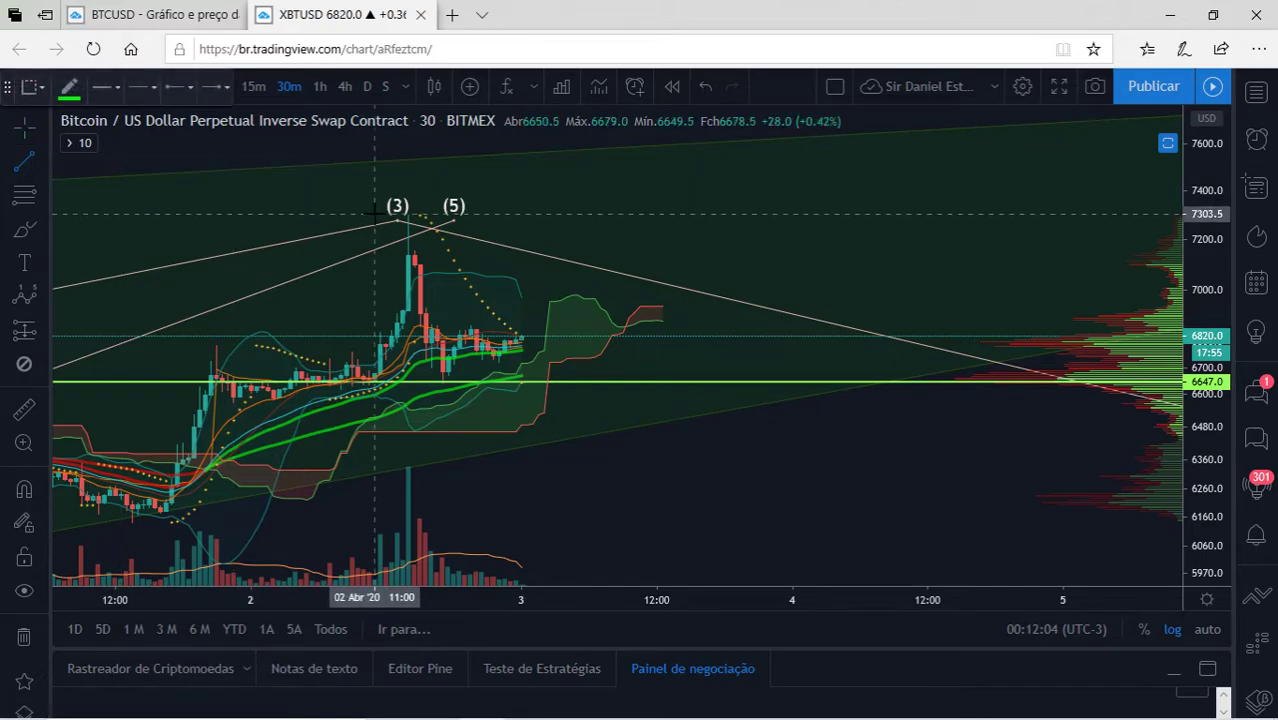
{"action": "left_click", "coordinate": [408, 213]}
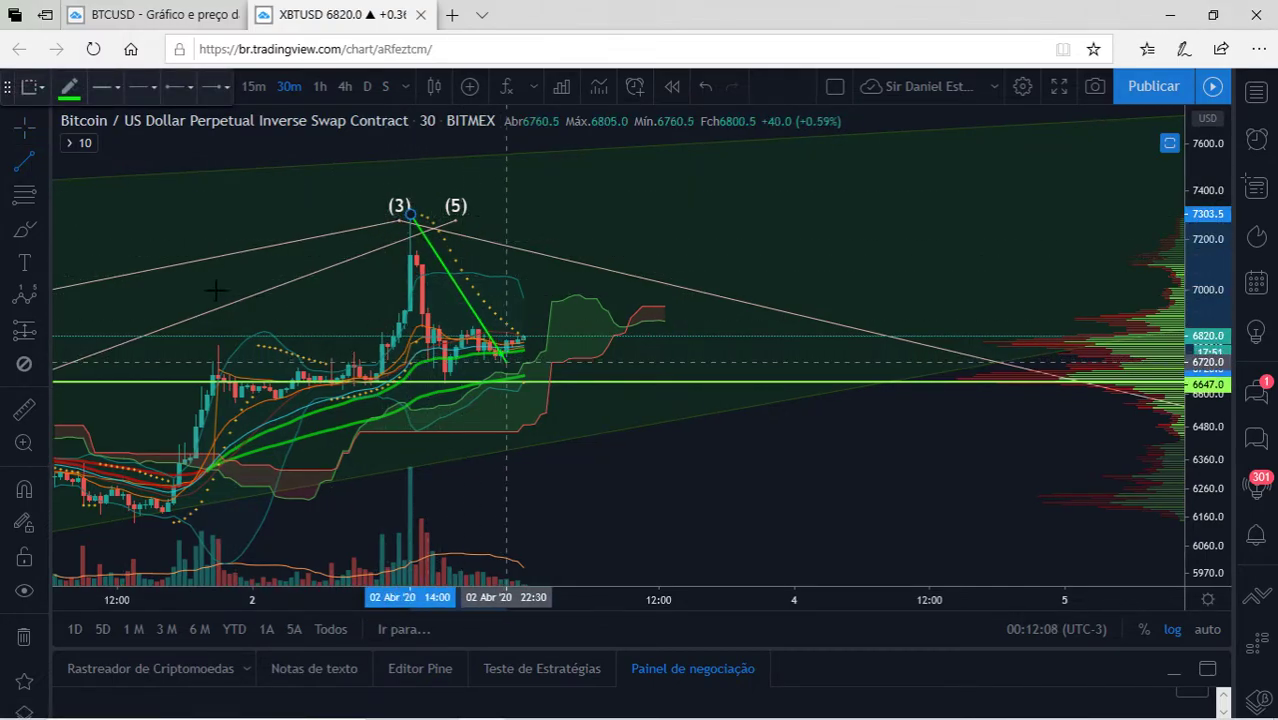
{"action": "key", "text": "Escape"}
{"action": "scroll", "coordinate": [216, 290], "scroll_direction": "down", "scroll_amount": 1}
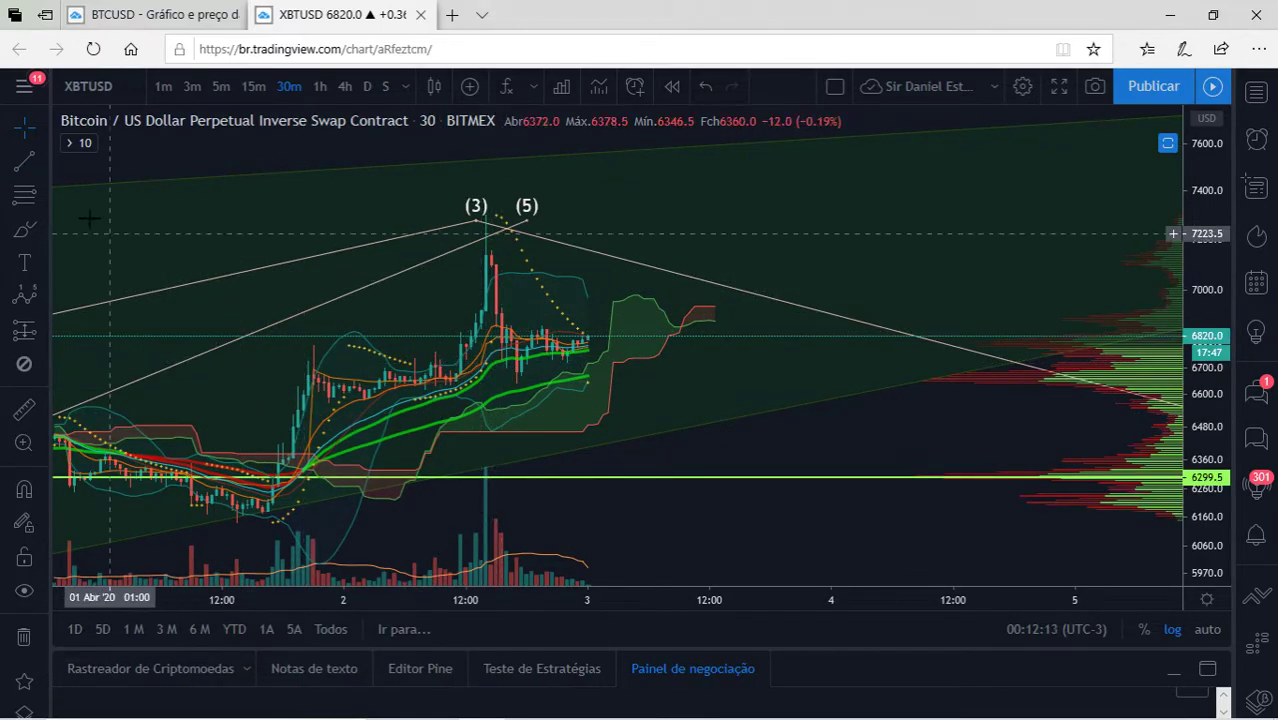
Draw a vertical trend line down the 2 April drop from 7296.0 to 6677.5 and move it beside the latest candles, starting at 7022.5
{"action": "left_click", "coordinate": [24, 160]}
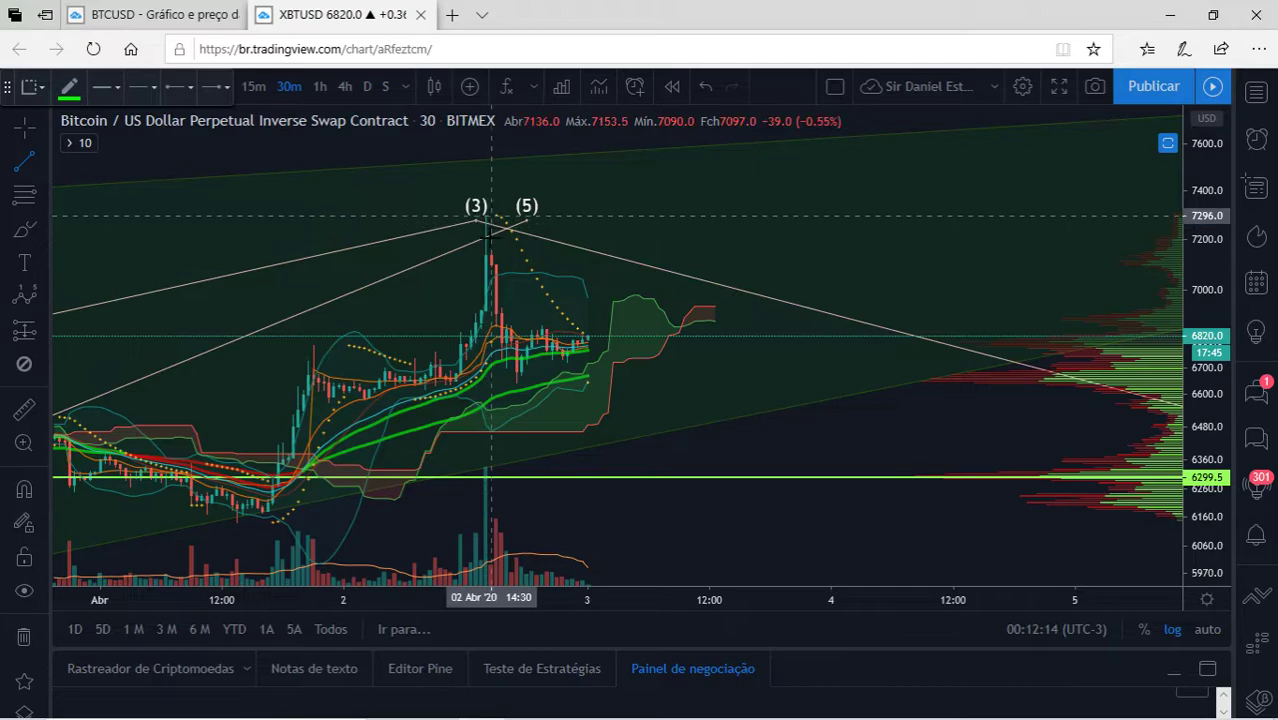
{"action": "left_click", "coordinate": [490, 215]}
{"action": "left_click", "coordinate": [492, 368]}
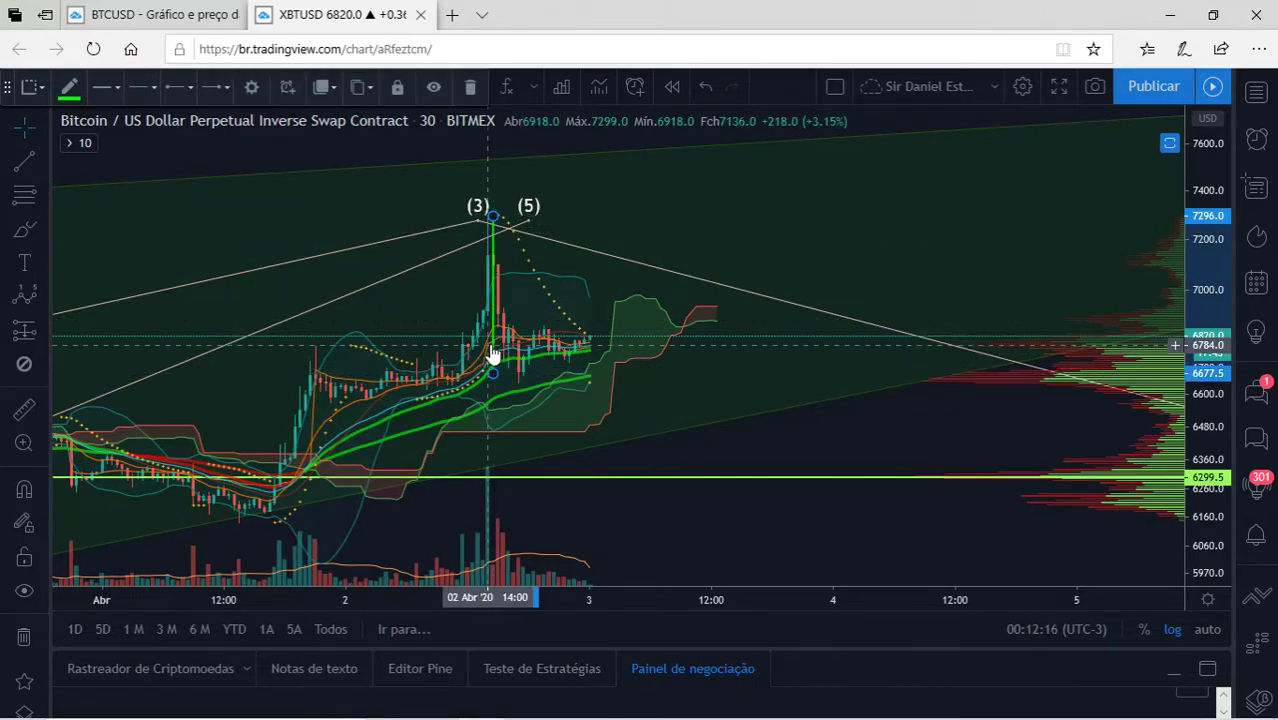
{"action": "left_click_drag", "start_coordinate": [493, 355], "coordinate": [585, 423]}
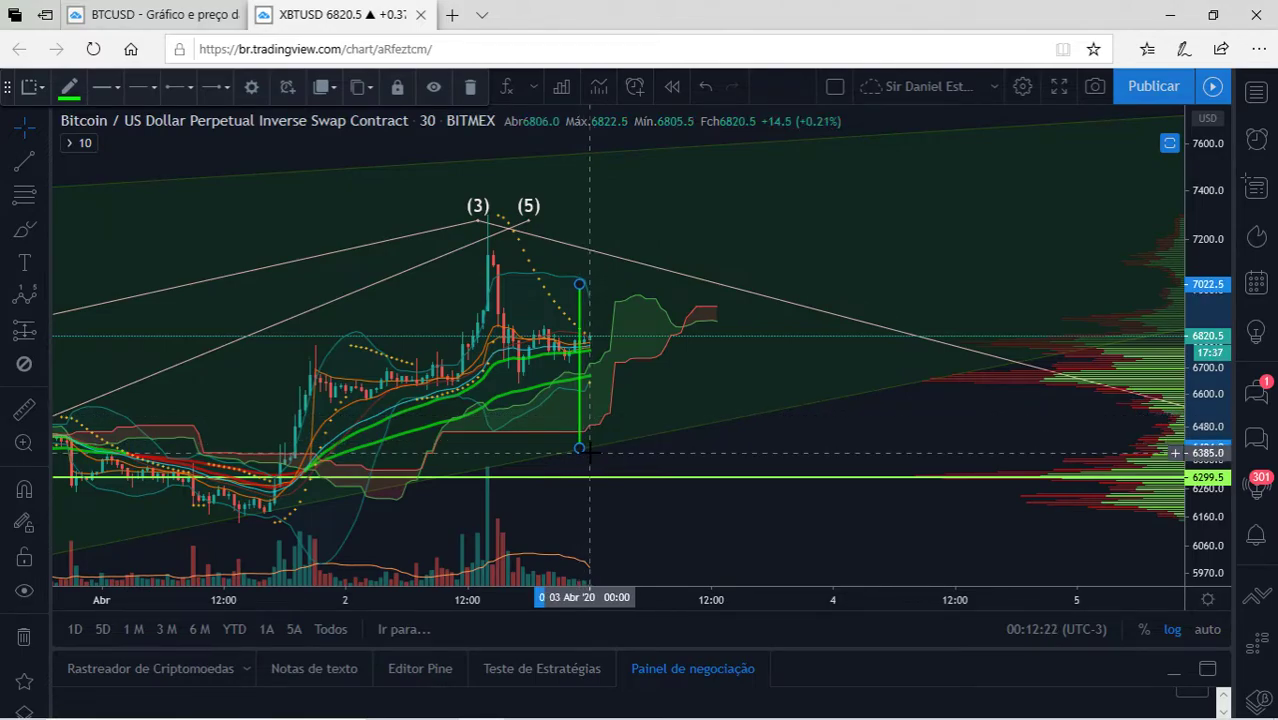
{"action": "scroll", "coordinate": [590, 452], "scroll_direction": "down", "scroll_amount": 2}
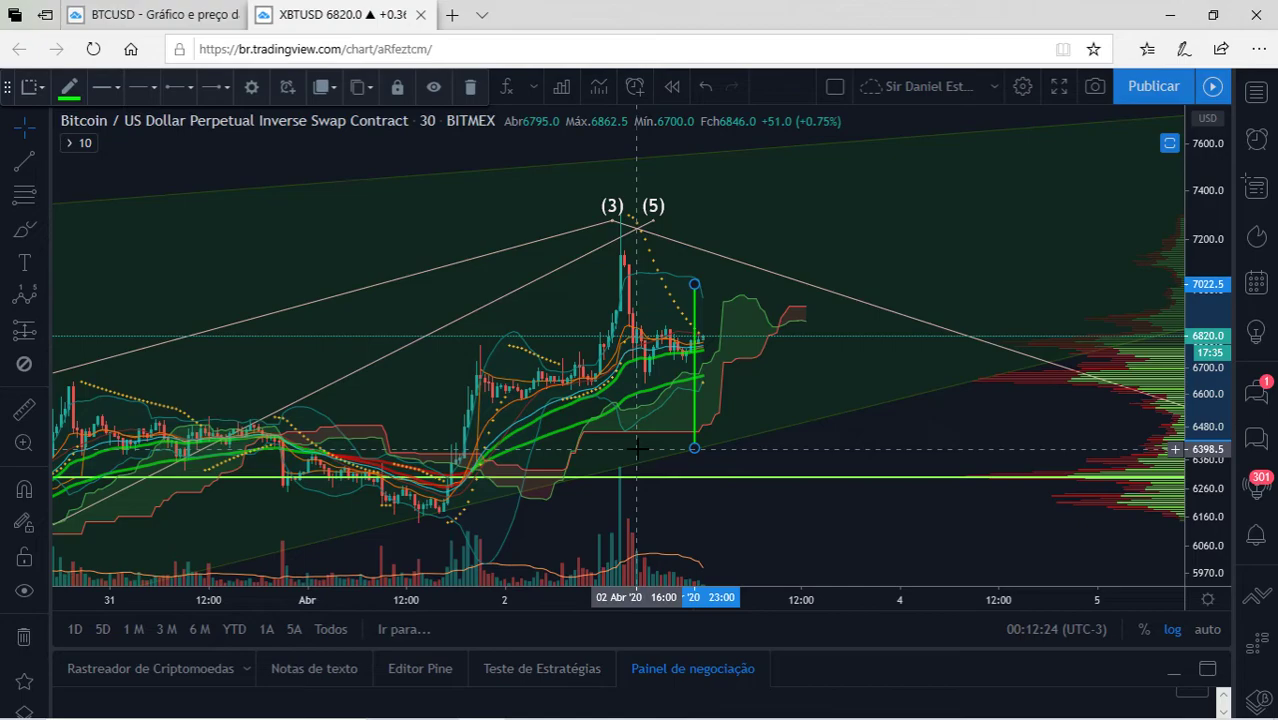
{"action": "scroll", "coordinate": [640, 455], "scroll_direction": "down", "scroll_amount": 2}
{"action": "scroll", "coordinate": [656, 467], "scroll_direction": "up", "scroll_amount": 2}
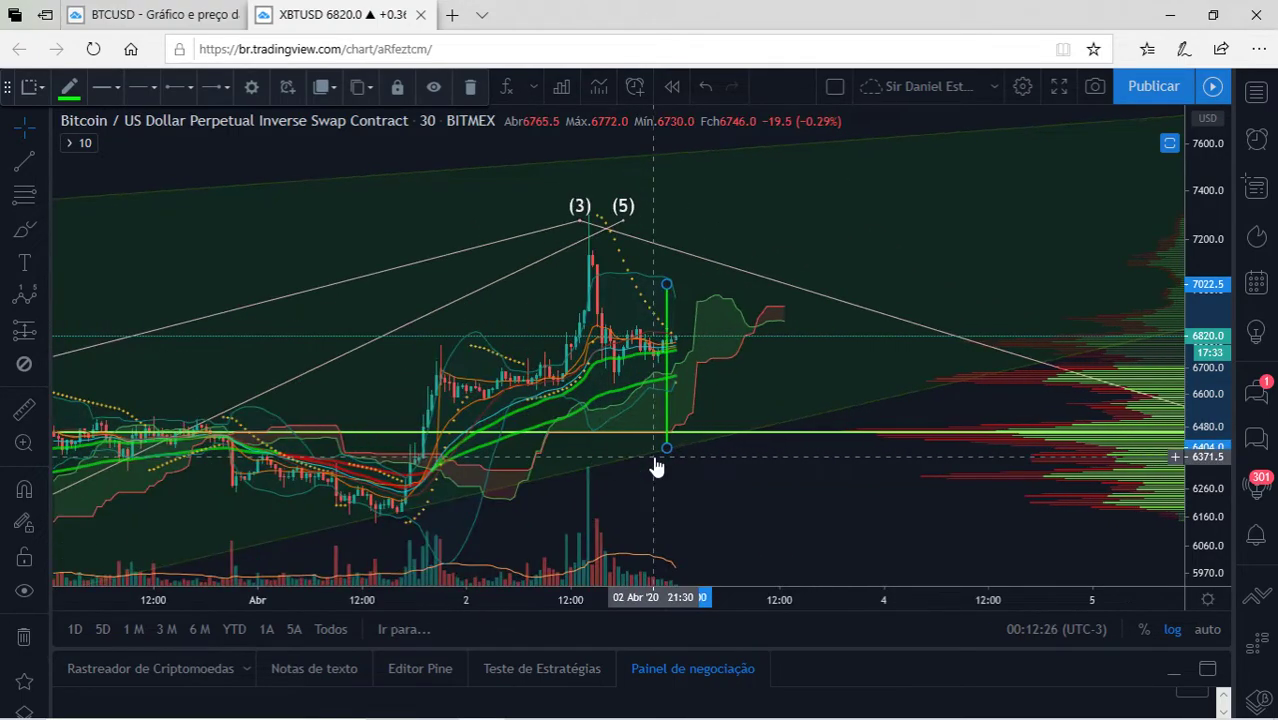
{"action": "scroll", "coordinate": [600, 455], "scroll_direction": "up", "scroll_amount": 2}
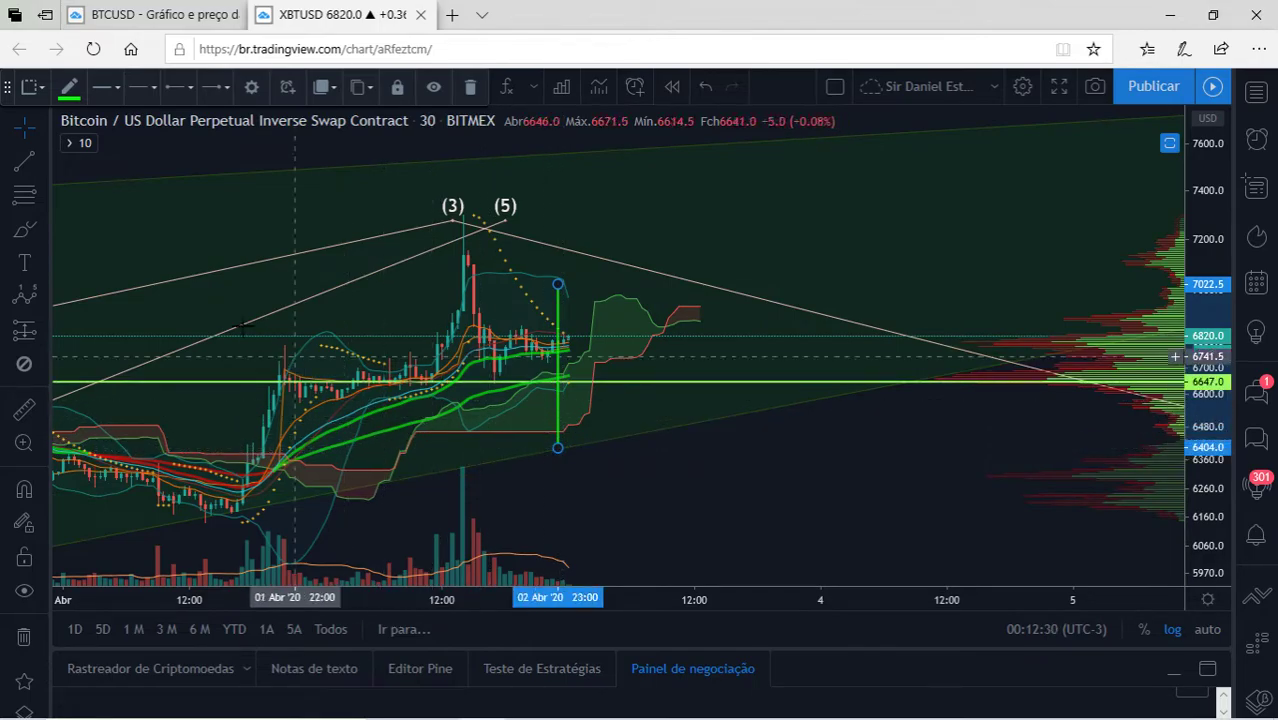
Draw a Fibonacci retracement from the 7300.0 peak near wave point (3) down to the drop's low at about 6649.5
{"action": "left_click", "coordinate": [24, 193]}
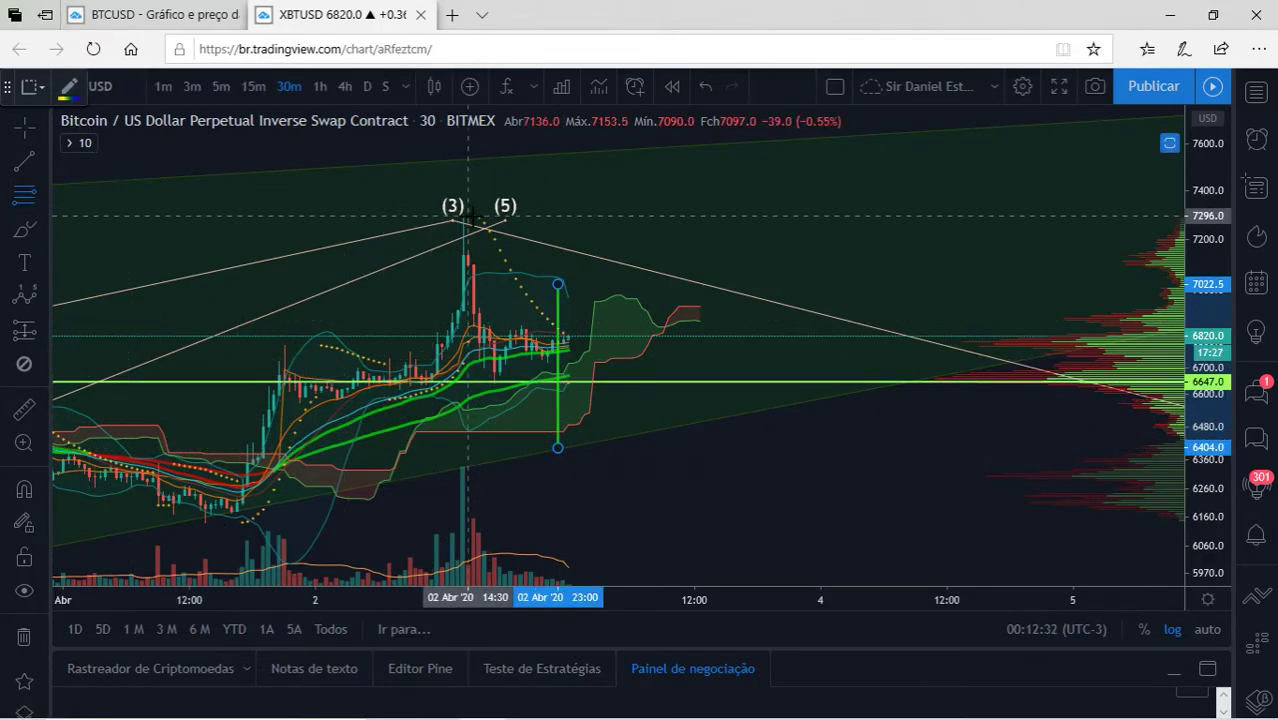
{"action": "left_click", "coordinate": [479, 214]}
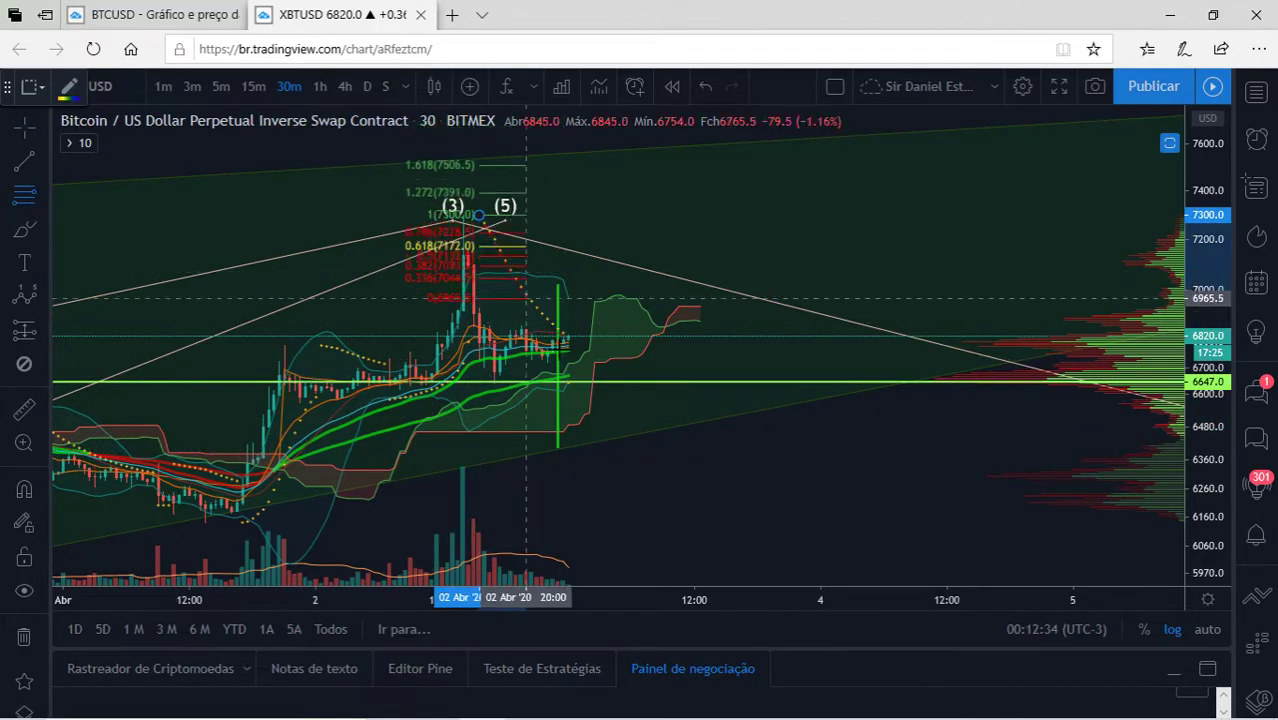
{"action": "left_click", "coordinate": [598, 380]}
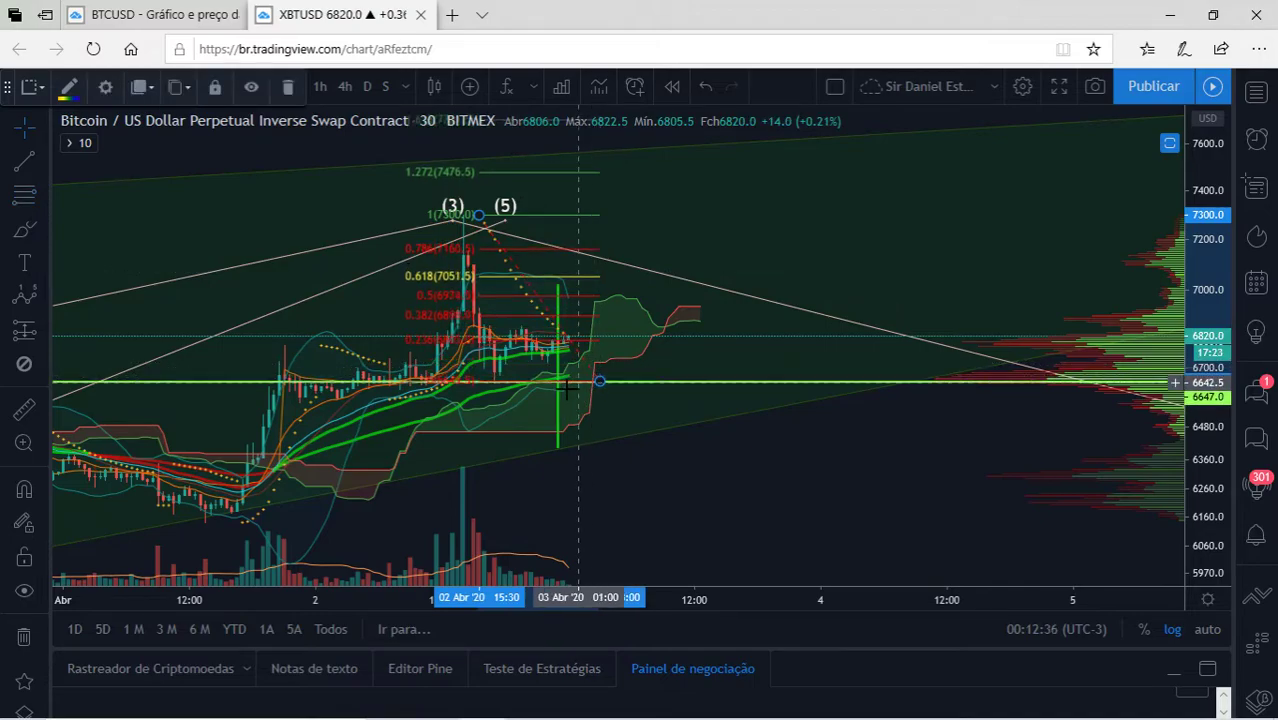
Reposition the green vertical line at 03 Abr '20 00:30 so it starts at the 0.618 Fibonacci level, about 7054.0, and ends near 6435.5
{"action": "left_click_drag", "start_coordinate": [563, 404], "coordinate": [576, 392]}
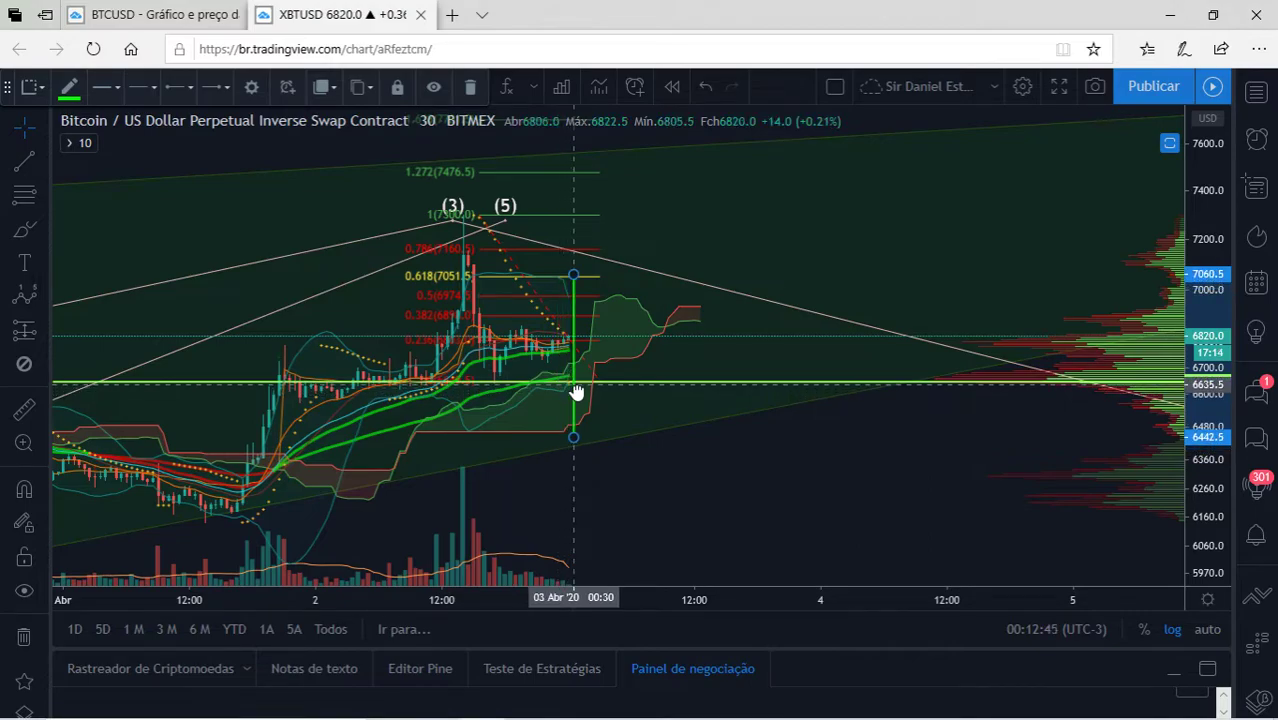
{"action": "left_click", "coordinate": [692, 428]}
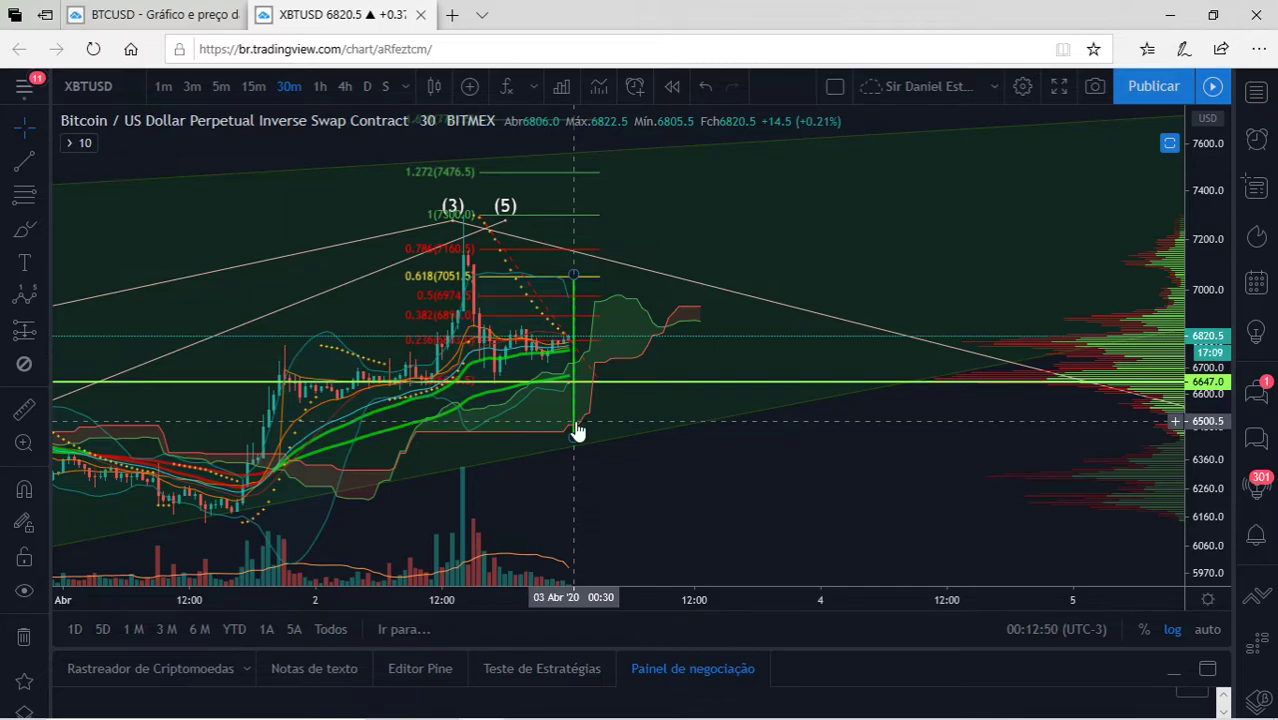
{"action": "left_click", "coordinate": [577, 432]}
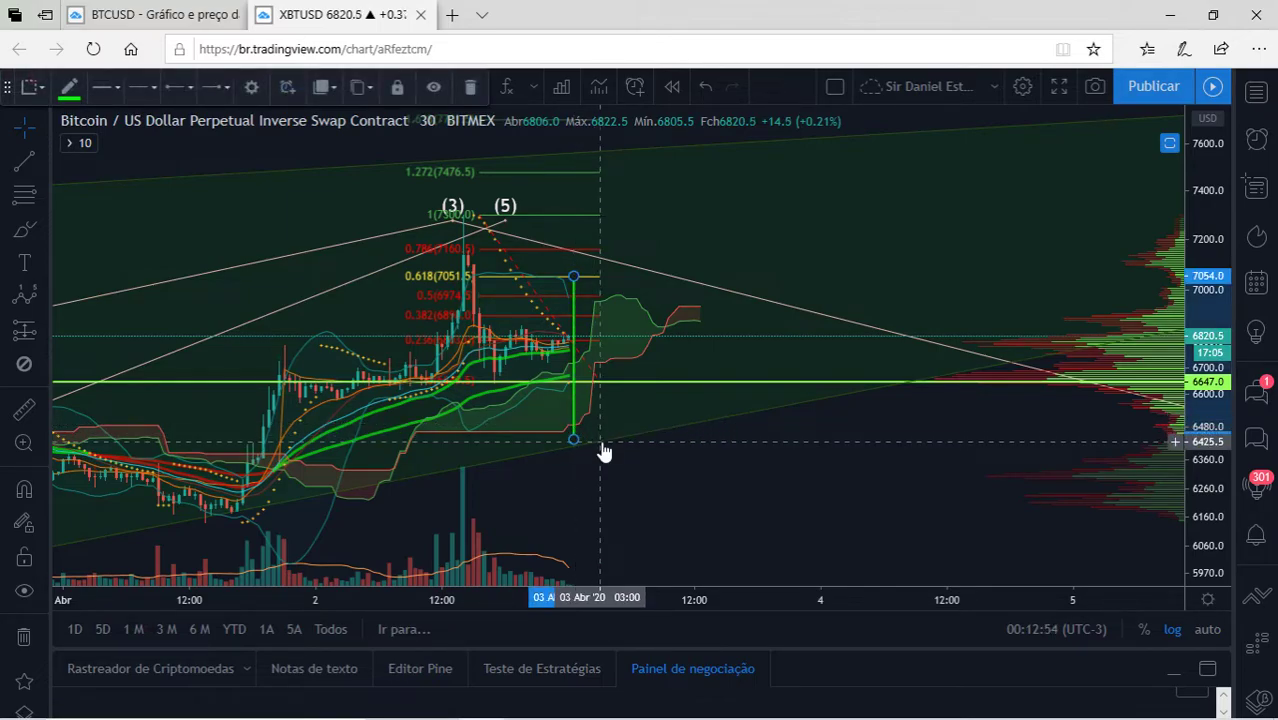
Measure the projected fall alongside the green vertical line, starting from 7043.0, and clear the measurement
{"action": "left_click", "coordinate": [33, 409]}
{"action": "left_click", "coordinate": [626, 278]}
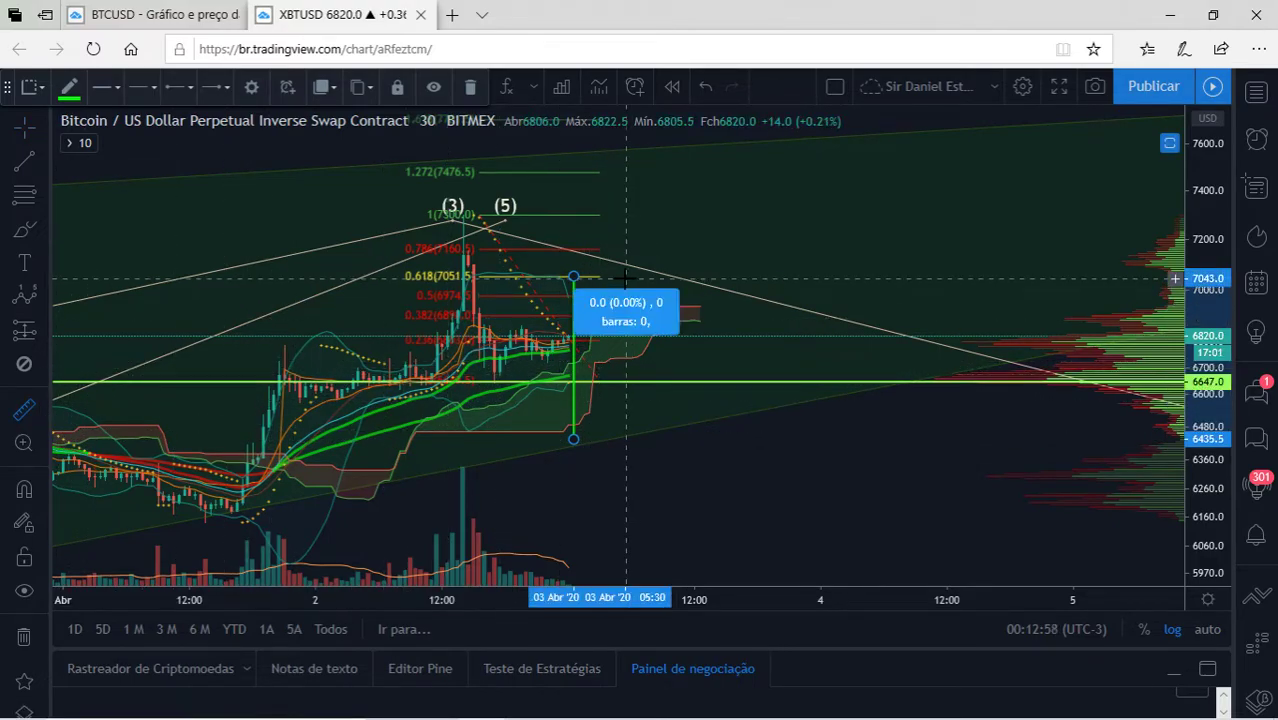
{"action": "left_click", "coordinate": [629, 440]}
{"action": "left_click", "coordinate": [800, 477]}
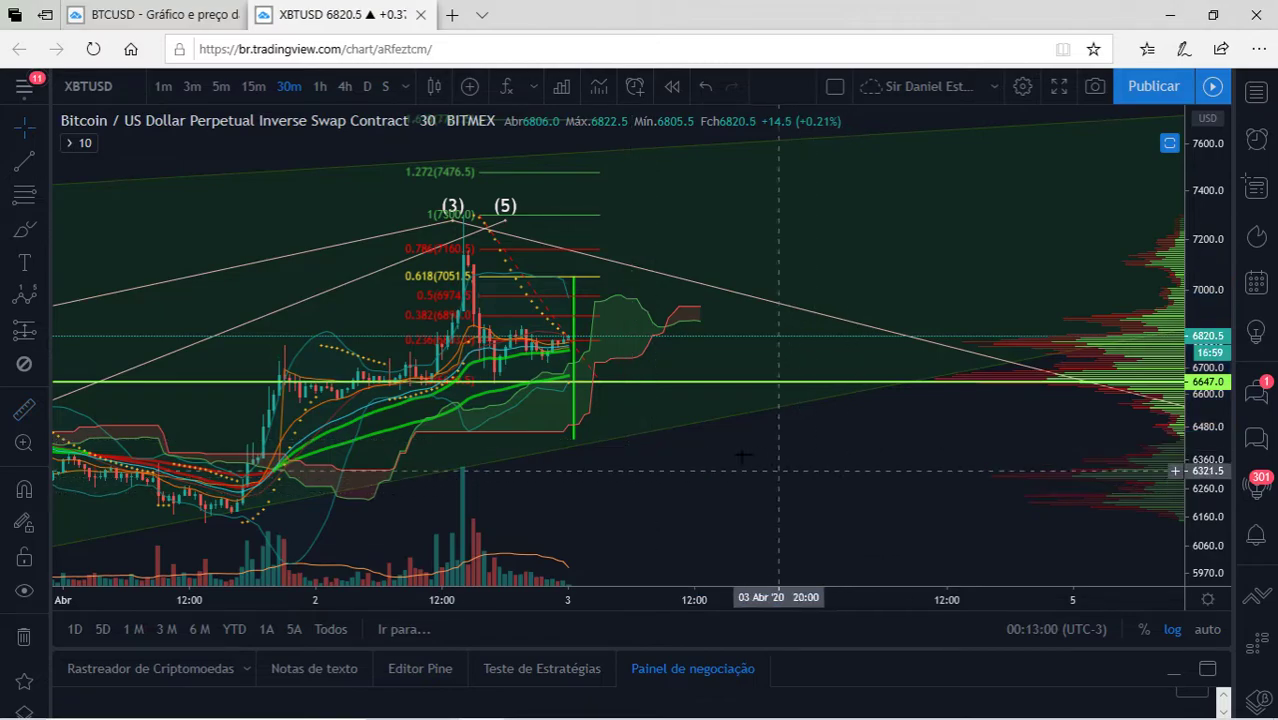
Switch the XBTUSD chart to the 15m interval and stretch the price scale around the recent candles
{"action": "left_click", "coordinate": [265, 86]}
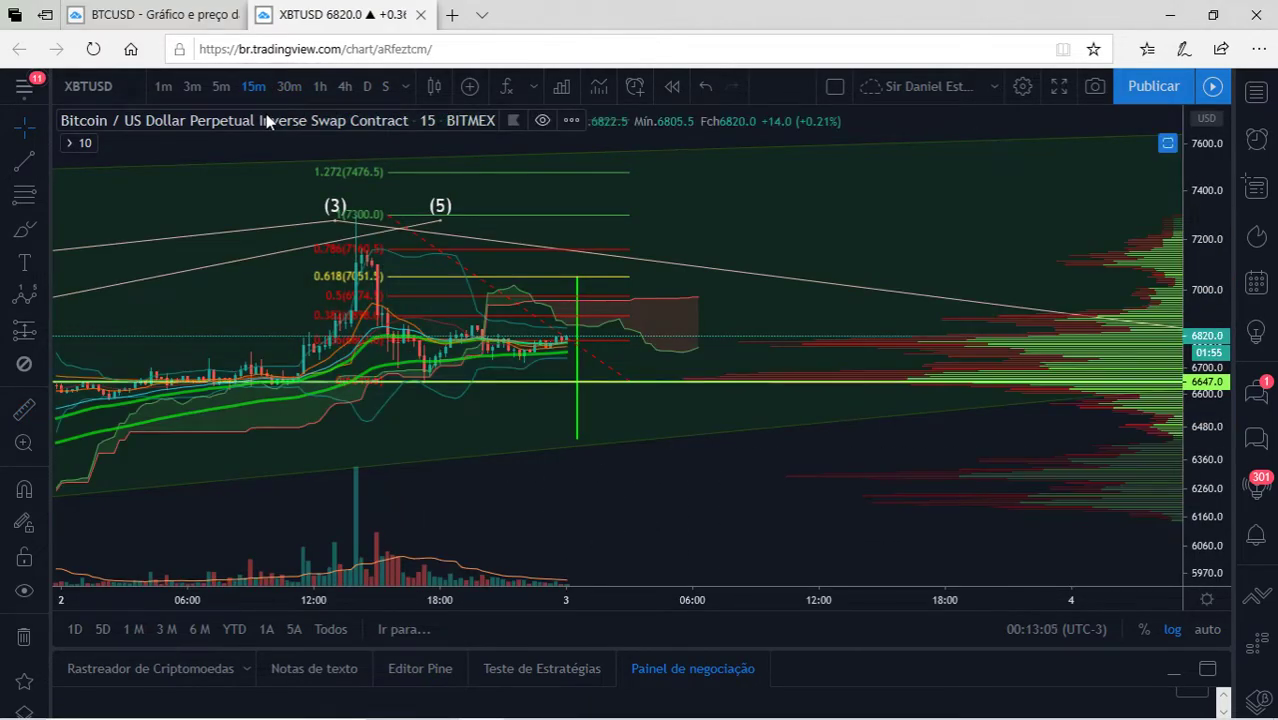
{"action": "scroll", "coordinate": [299, 215], "scroll_direction": "down", "scroll_amount": 2}
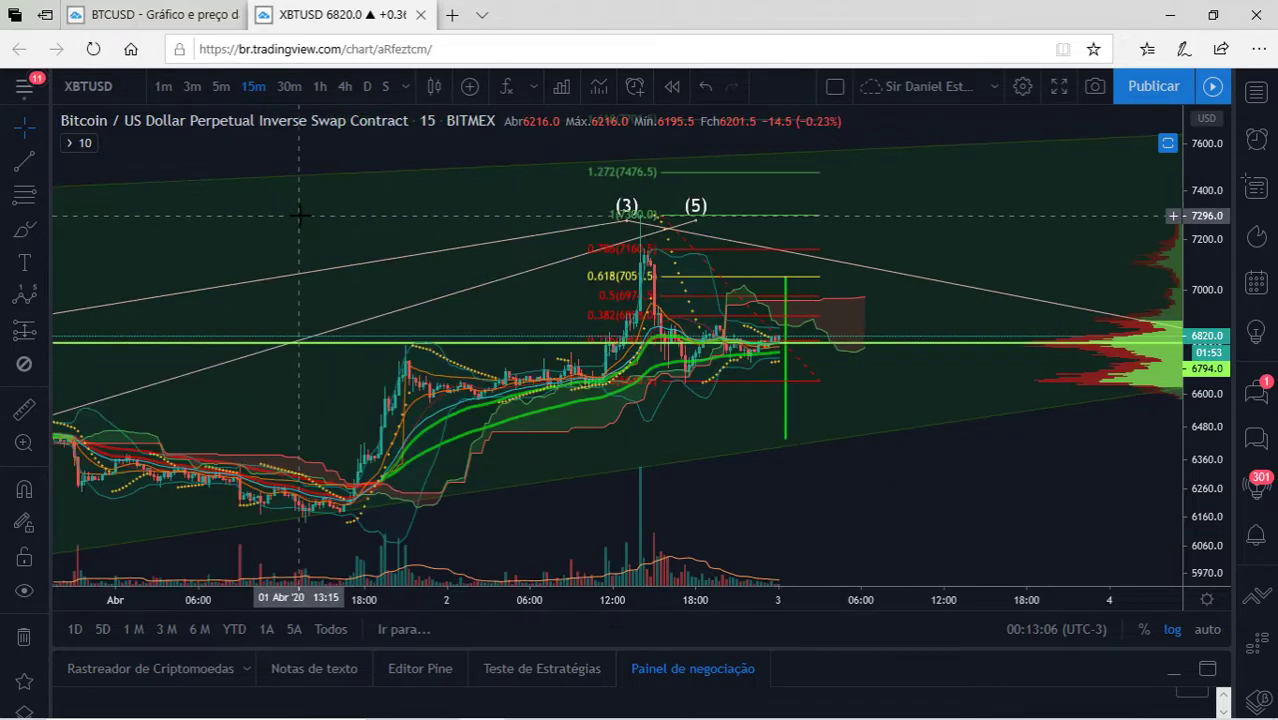
{"action": "scroll", "coordinate": [320, 240], "scroll_direction": "up", "scroll_amount": 1}
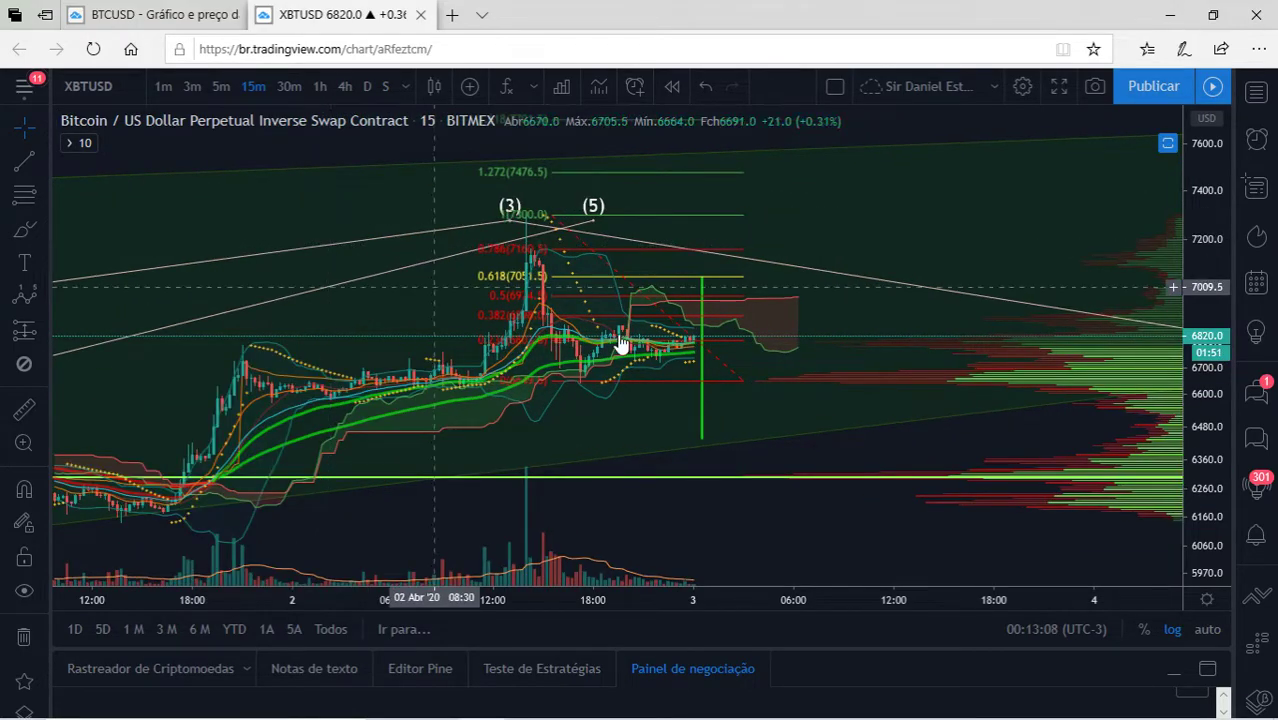
{"action": "left_click_drag", "start_coordinate": [1192, 358], "coordinate": [1173, 251]}
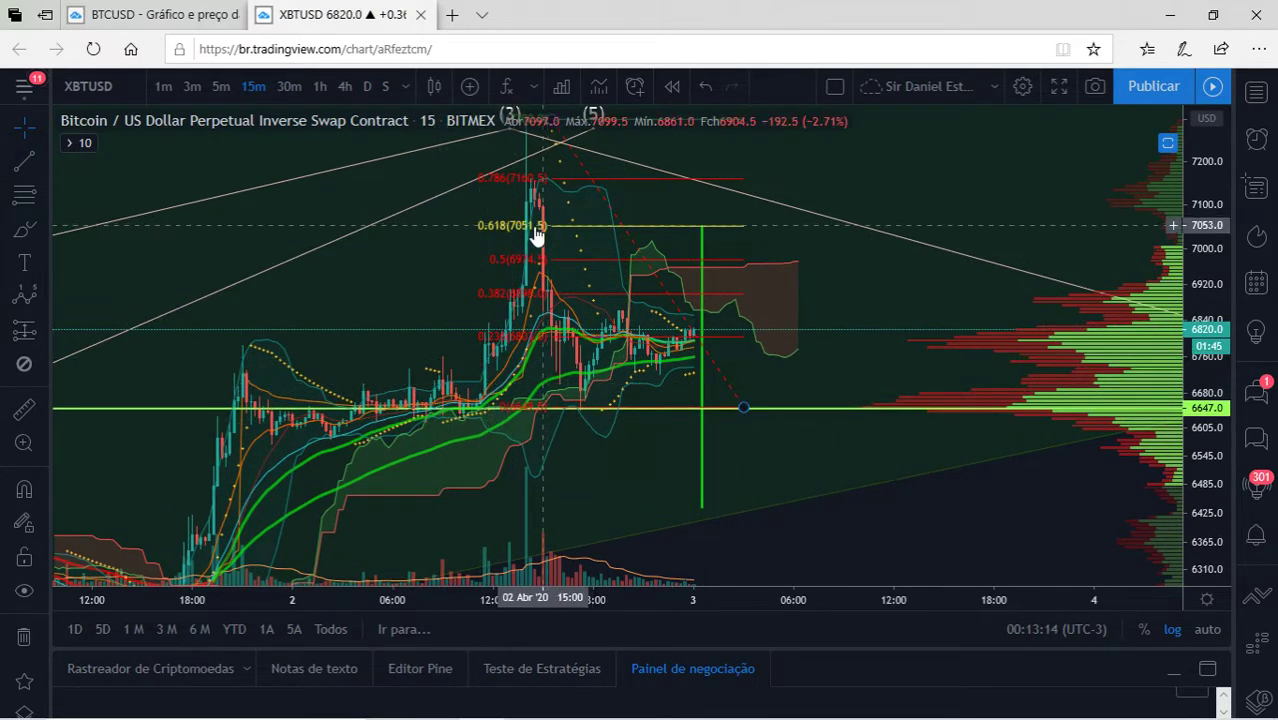
Draw a head and shoulders pattern with the left shoulder at 6761.5, head at 7264.0, right shoulder at 6856.5 and end point at 6674.0
{"action": "left_click", "coordinate": [47, 295]}
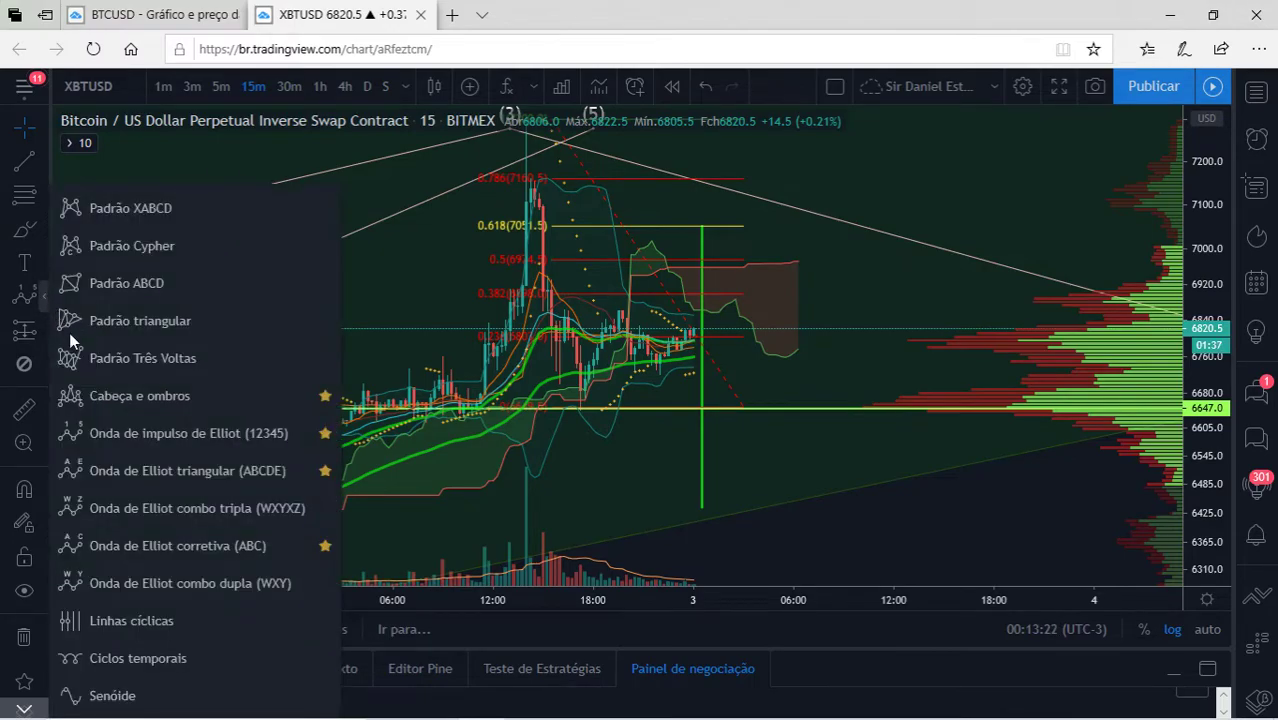
{"action": "left_click", "coordinate": [102, 395]}
{"action": "left_click", "coordinate": [415, 416]}
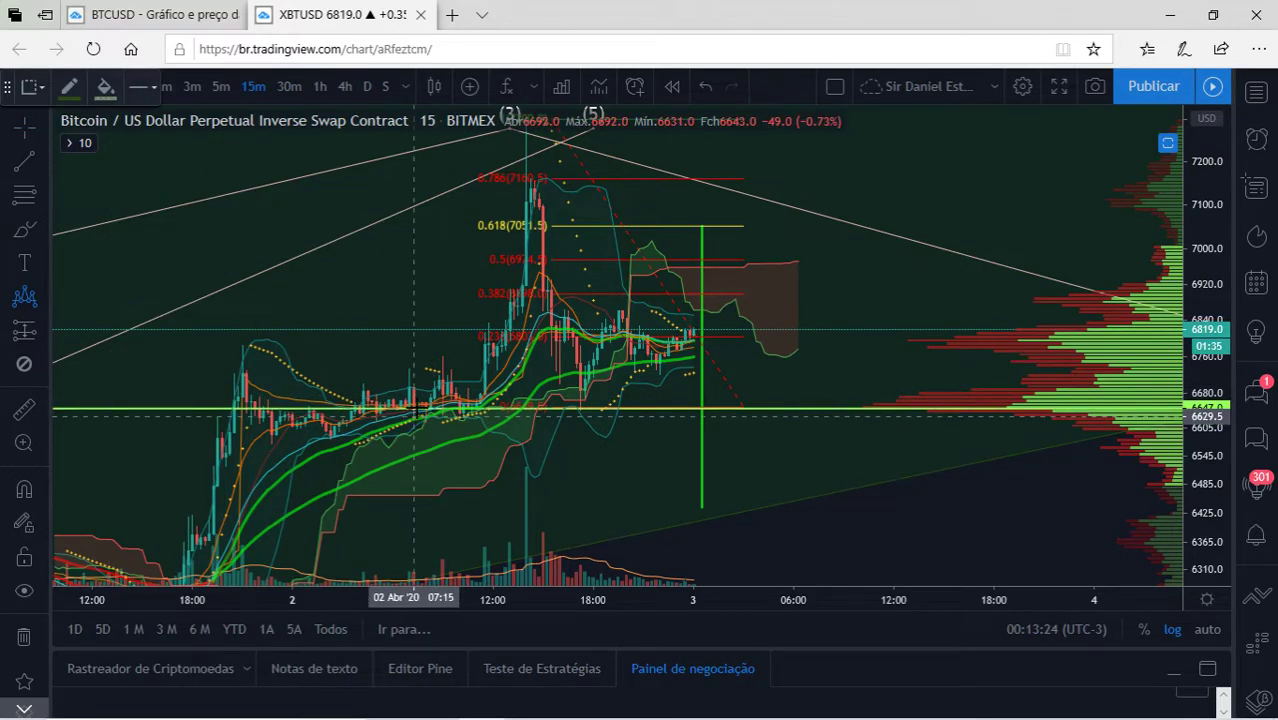
{"action": "left_click", "coordinate": [449, 356]}
{"action": "left_click", "coordinate": [482, 421]}
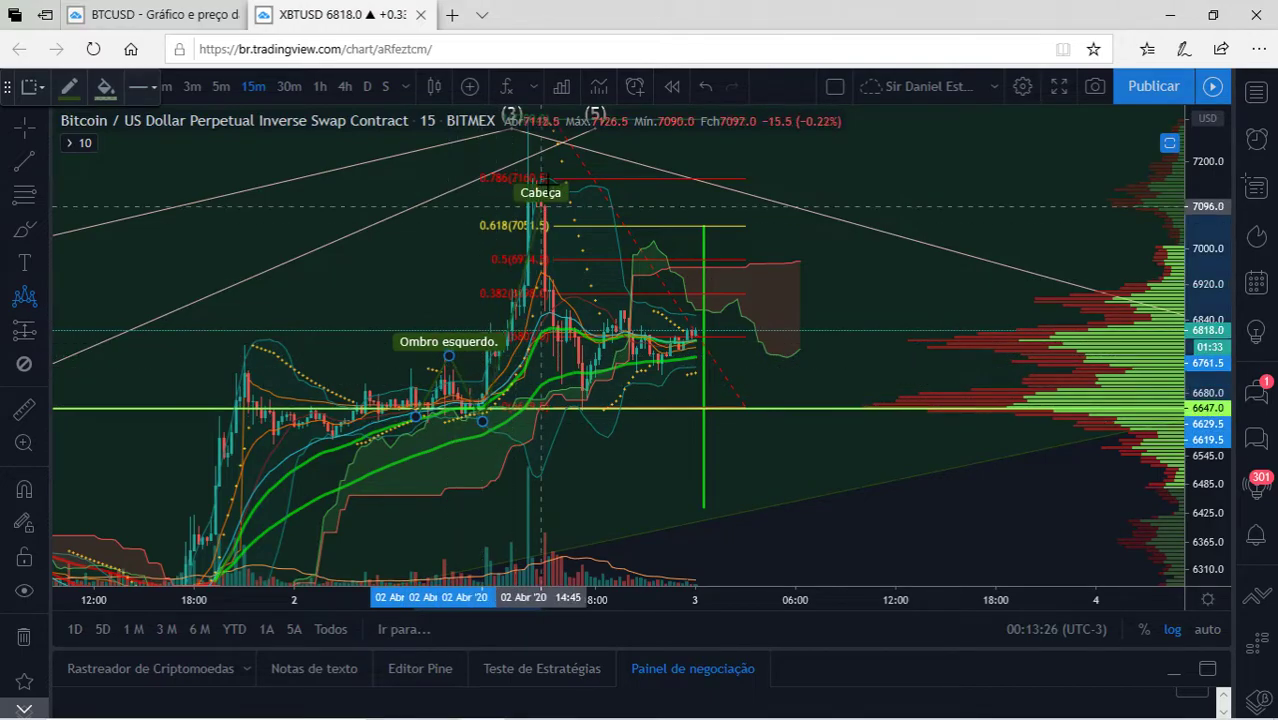
{"action": "left_click", "coordinate": [548, 178]}
{"action": "left_click", "coordinate": [591, 407]}
{"action": "left_click", "coordinate": [632, 313]}
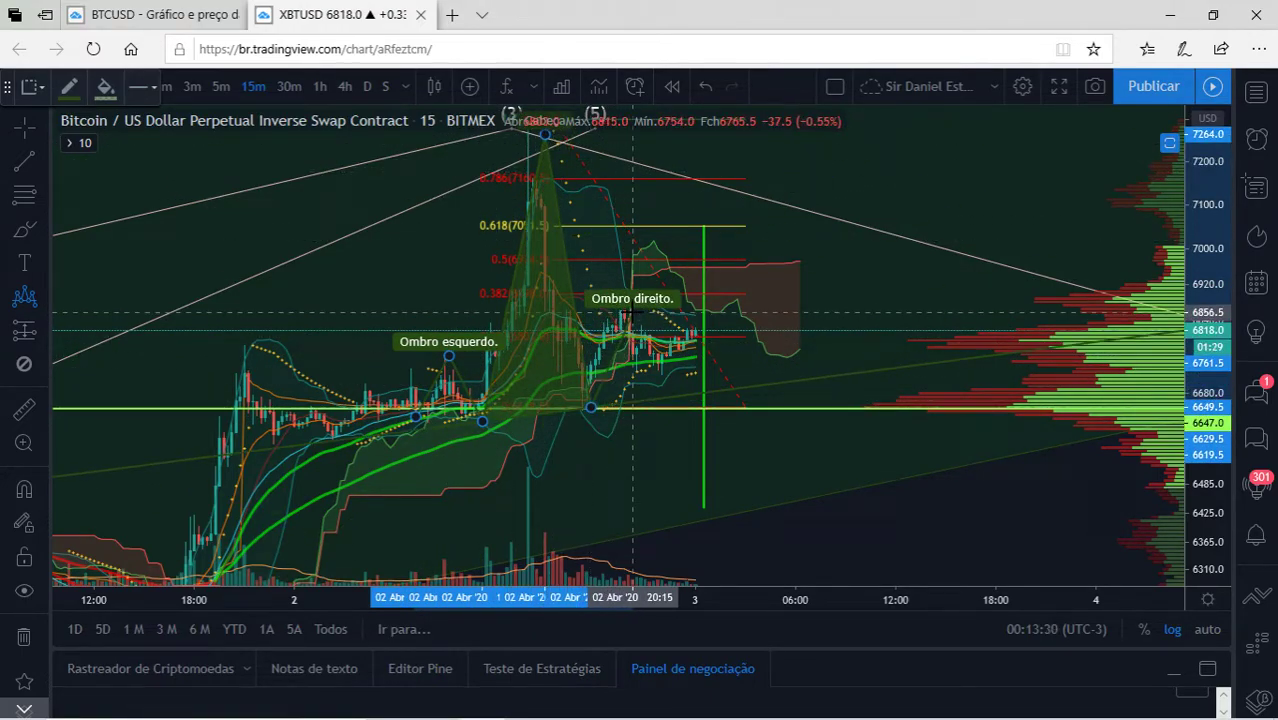
{"action": "left_click", "coordinate": [695, 397]}
{"action": "left_click_drag", "start_coordinate": [1200, 145], "coordinate": [1202, 250]}
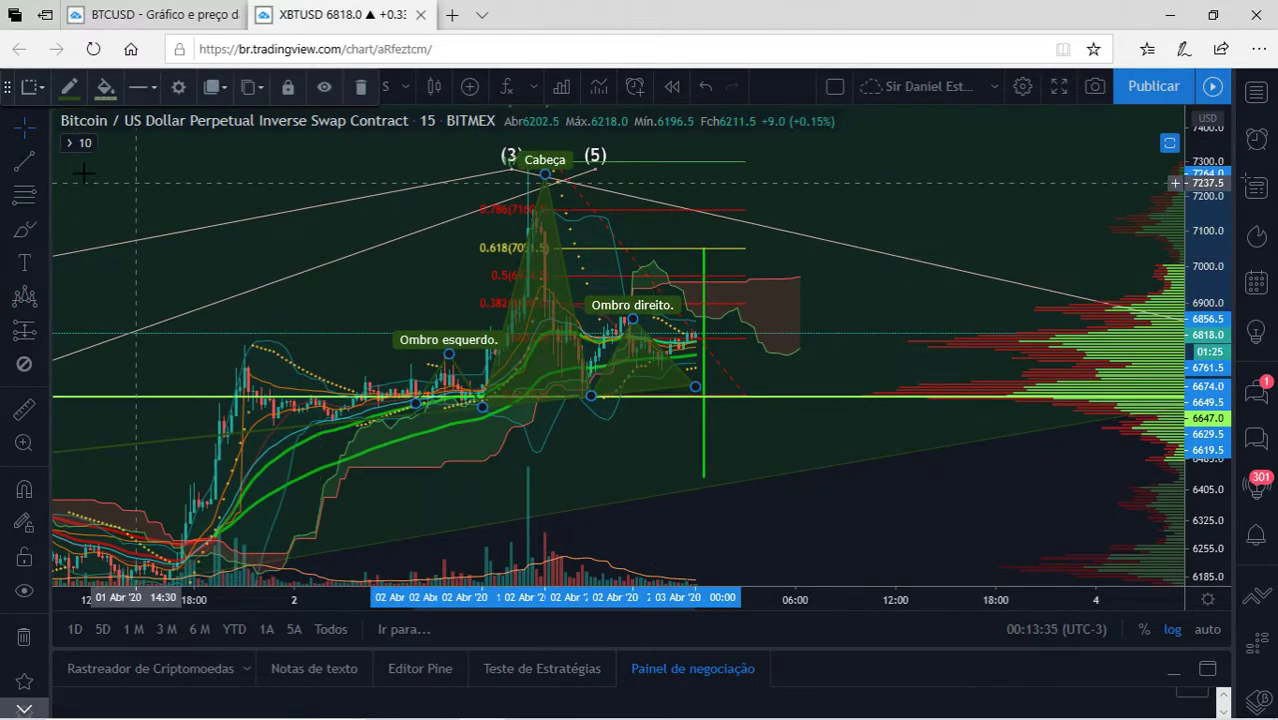
Draw a trend line from the pattern's head to its neckline and move it below the neckline, spanning 6684.5 to 6065.5
{"action": "left_click", "coordinate": [34, 156]}
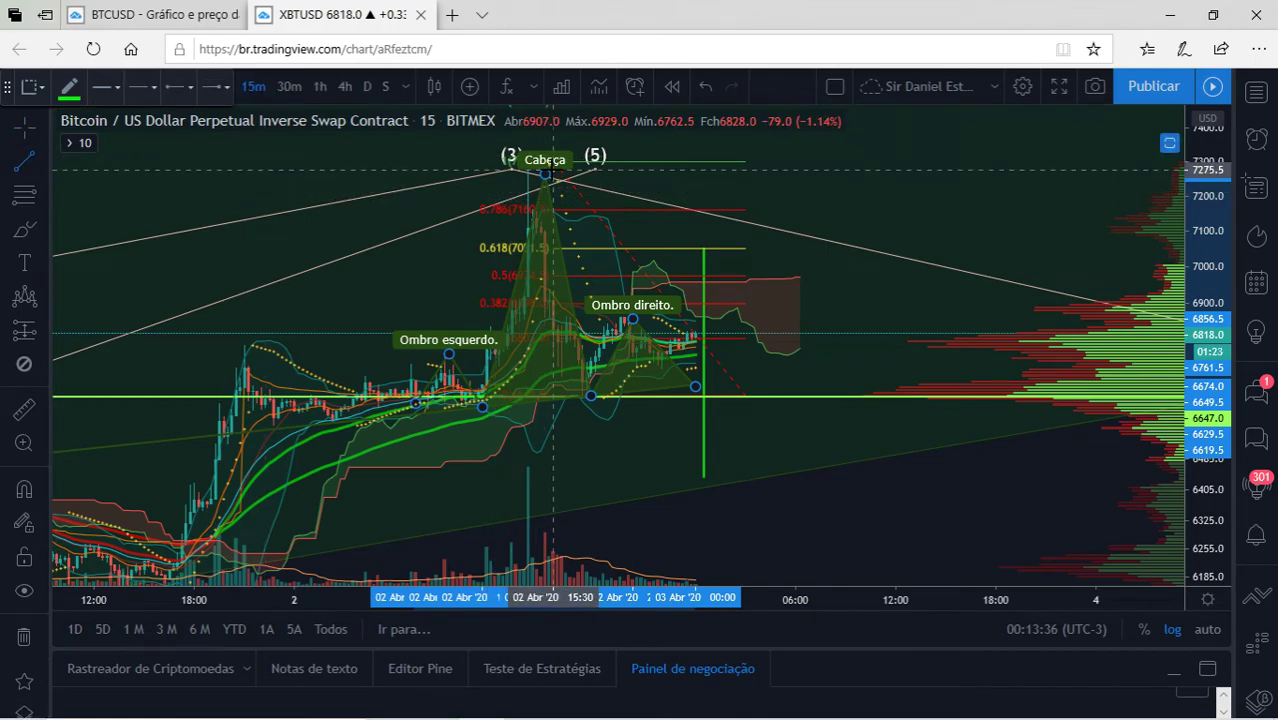
{"action": "mouse_move", "coordinate": [549, 171]}
{"action": "left_mouse_down"}
{"action": "mouse_move", "coordinate": [552, 440]}
{"action": "mouse_move", "coordinate": [673, 572]}
{"action": "mouse_move", "coordinate": [676, 620]}
{"action": "left_mouse_up"}
{"action": "left_click_drag", "start_coordinate": [722, 539], "coordinate": [770, 405]}
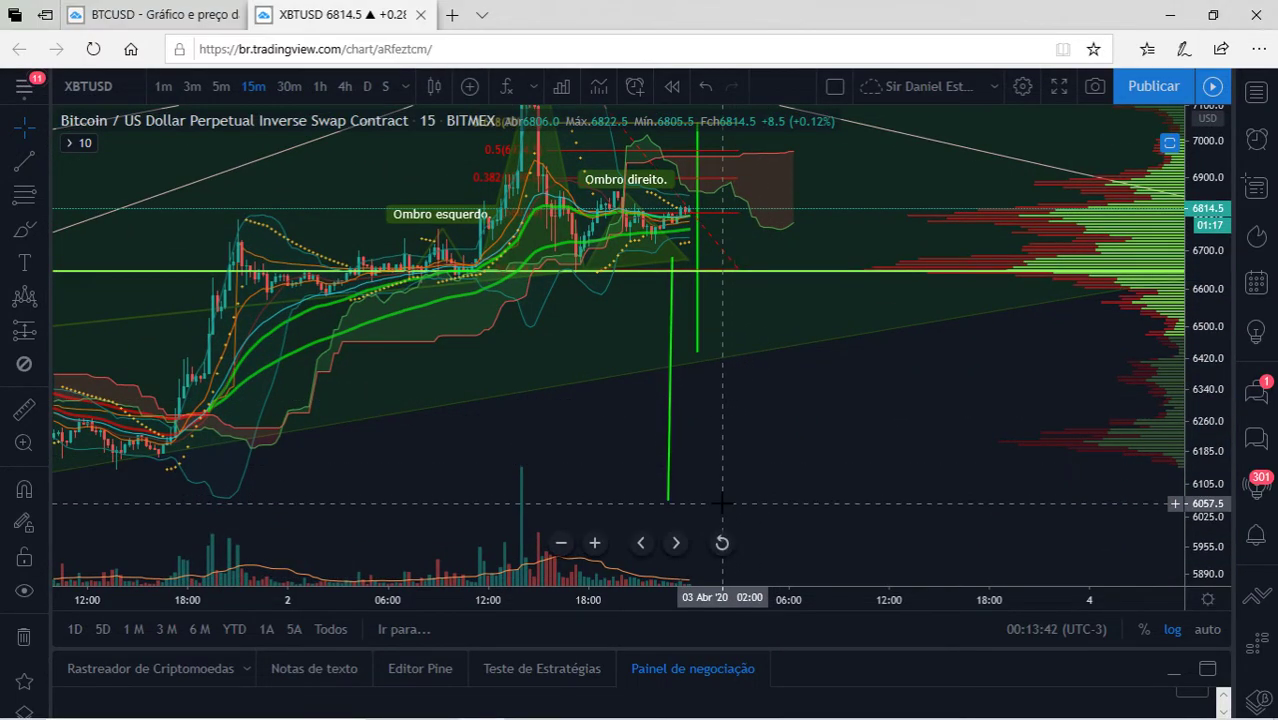
{"action": "left_click", "coordinate": [672, 442]}
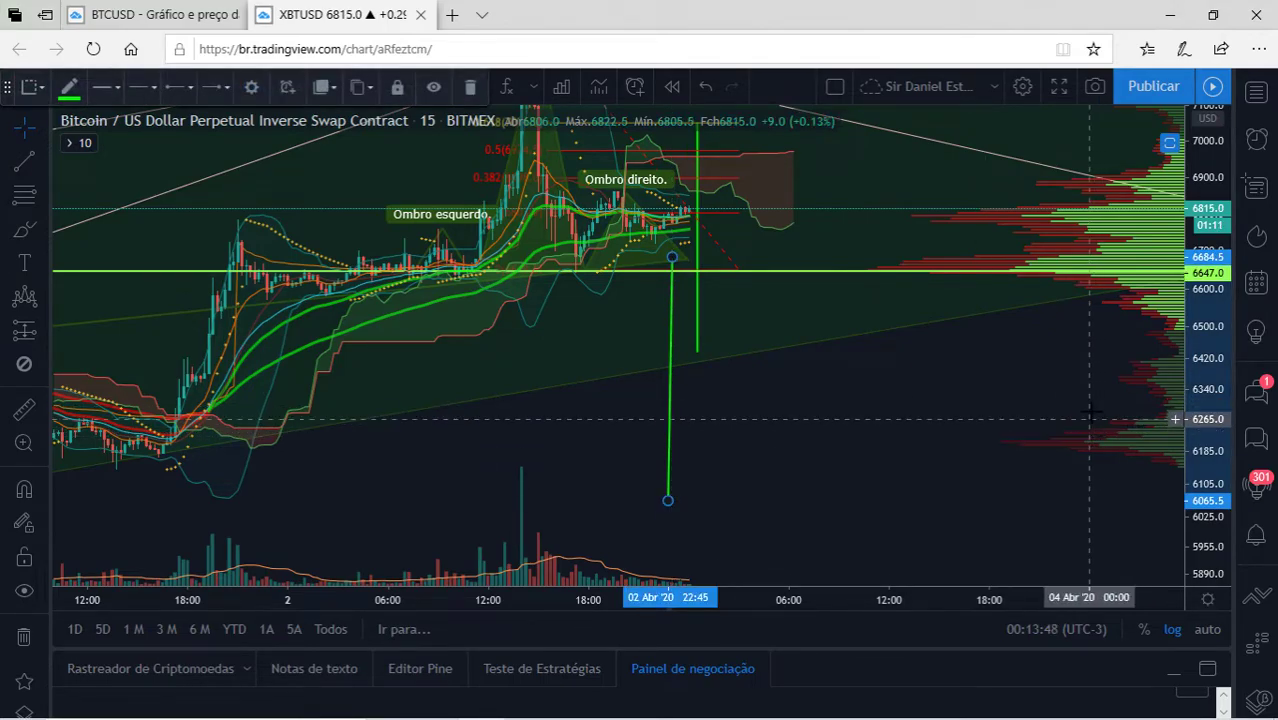
Switch to the LibreOffice Calc profit and loss workbook, review the BTC and ETH targets on sheet 29-03 a 04-04-2020, and return to the chart
{"action": "mouse_move", "coordinate": [797, 705]}
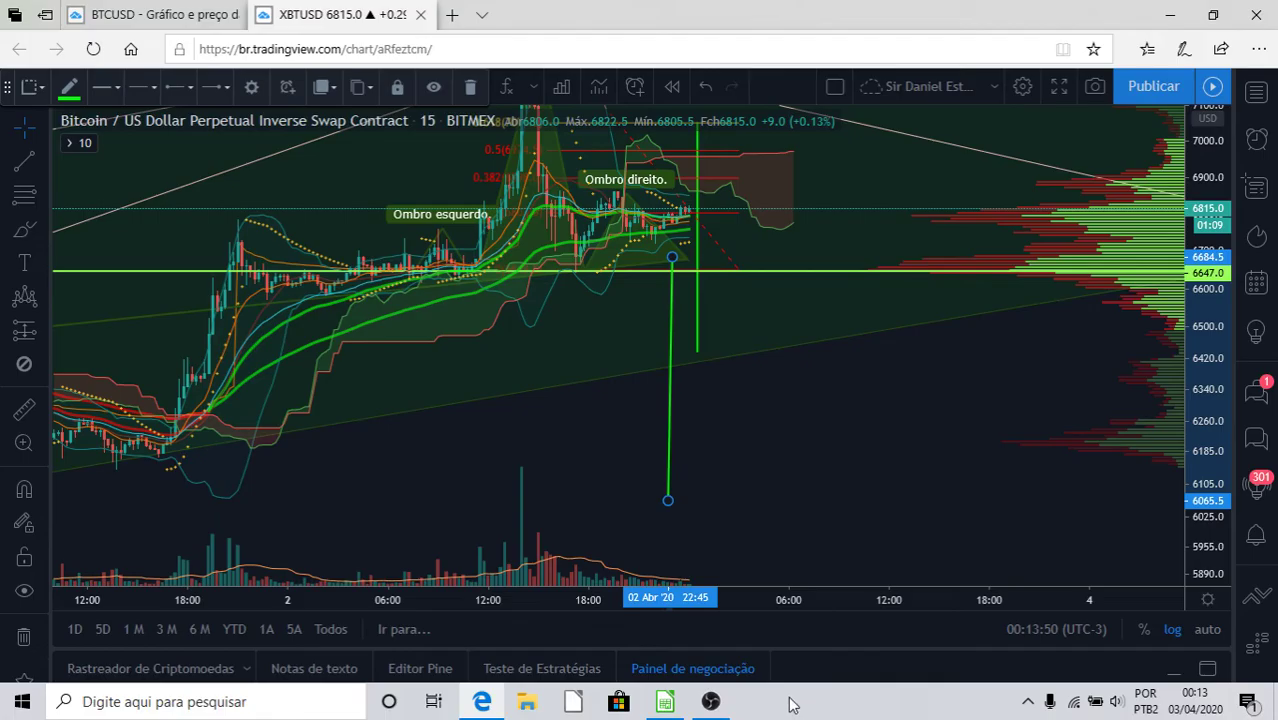
{"action": "left_click", "coordinate": [664, 703]}
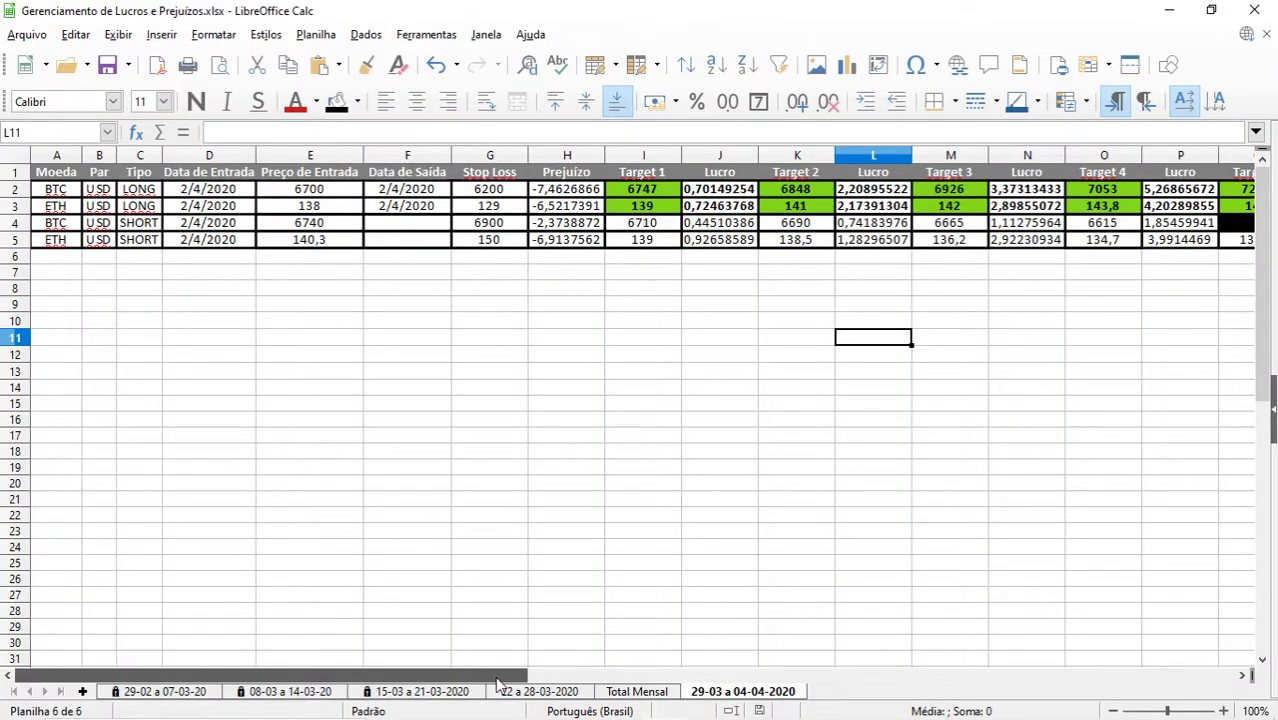
{"action": "left_click_drag", "start_coordinate": [527, 678], "coordinate": [647, 678]}
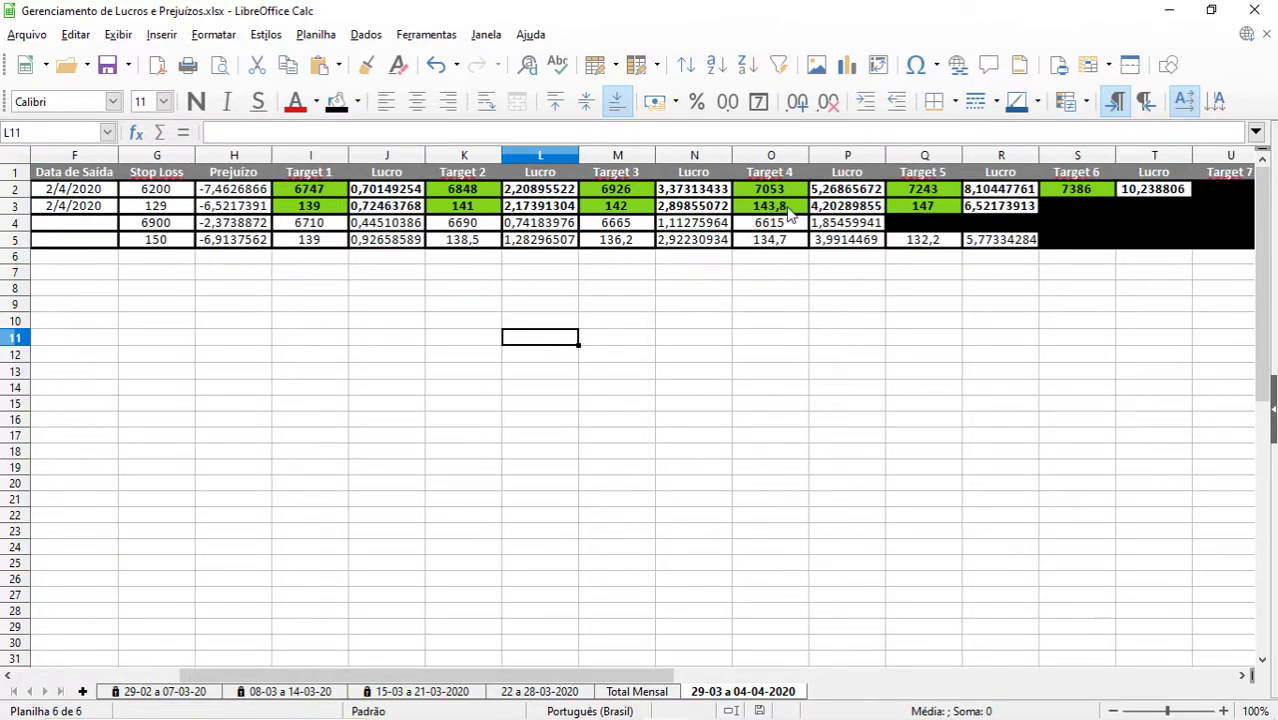
{"action": "left_click", "coordinate": [1170, 12]}
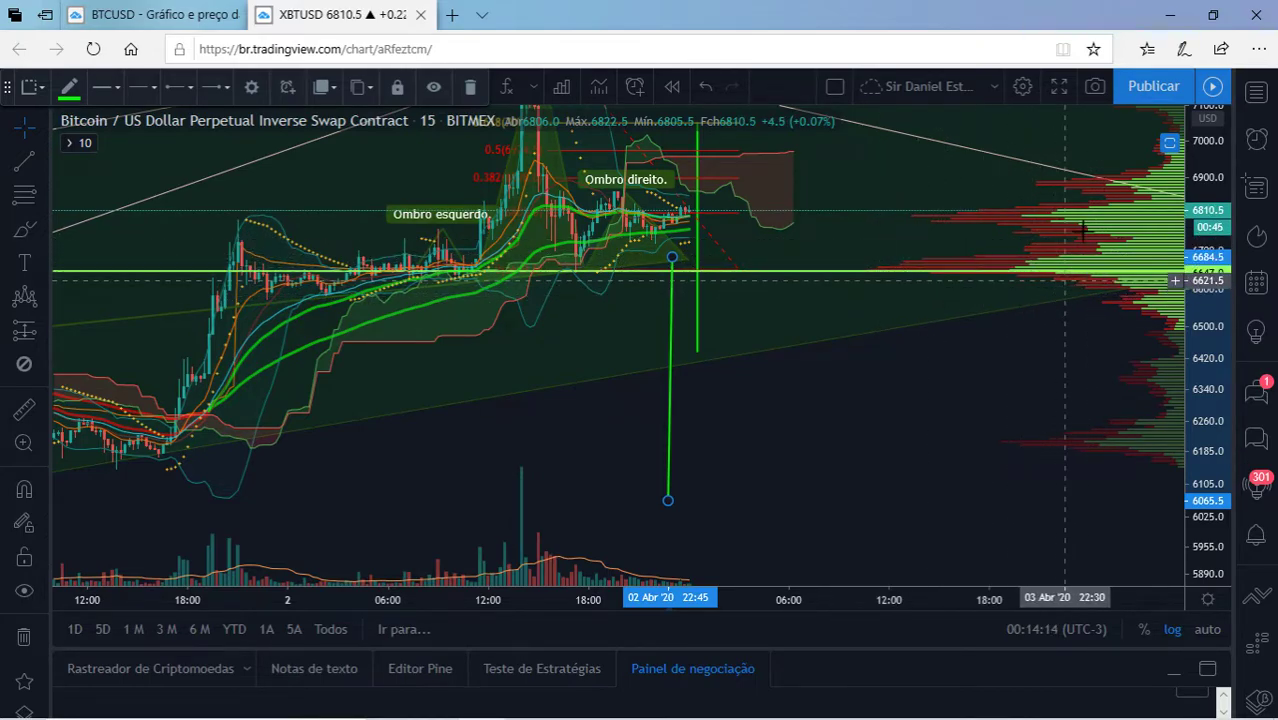
Switch the XBTUSD chart to the 5m interval and stretch the price scale around the right shoulder and neckline
{"action": "left_click", "coordinate": [380, 152]}
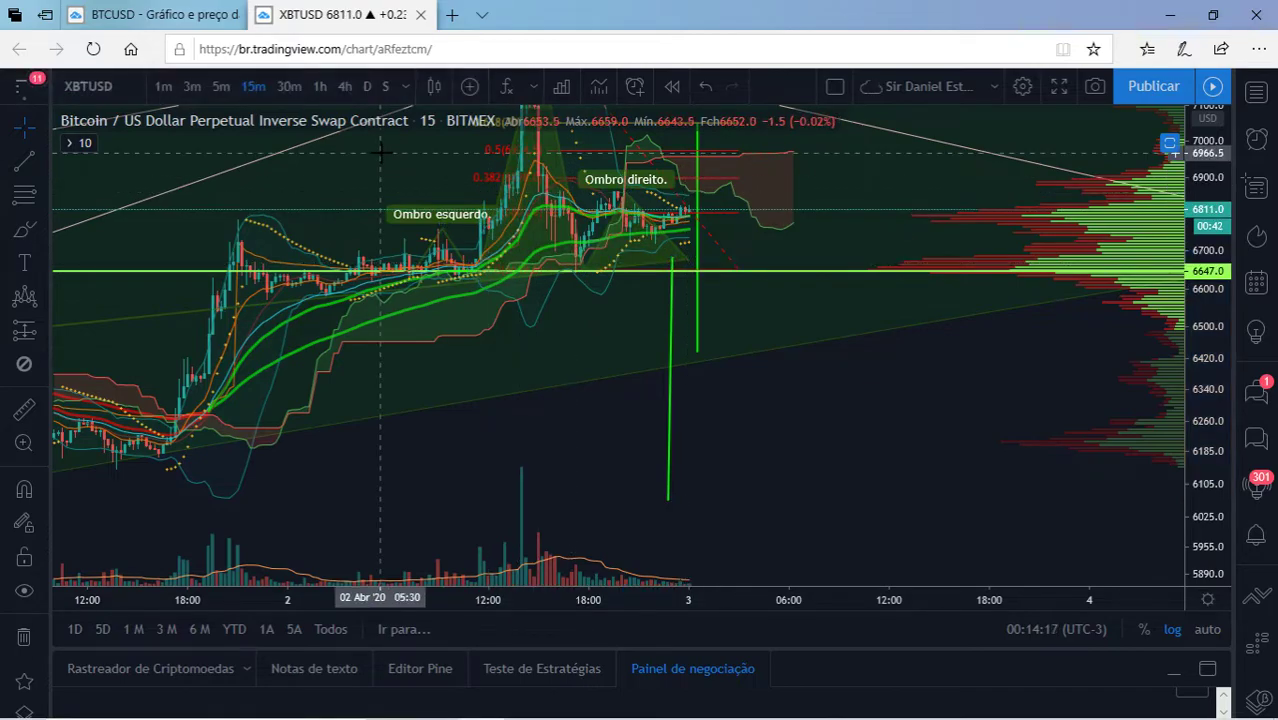
{"action": "left_click", "coordinate": [221, 90]}
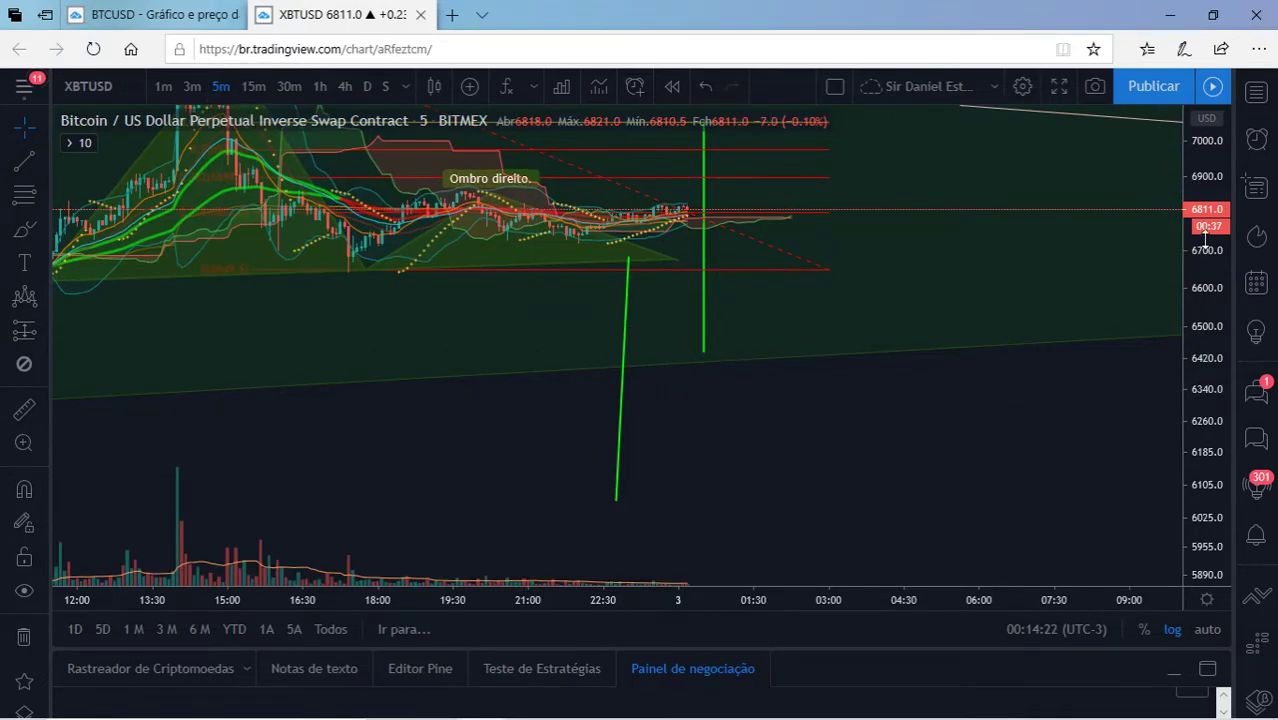
{"action": "left_click_drag", "start_coordinate": [967, 443], "coordinate": [973, 551]}
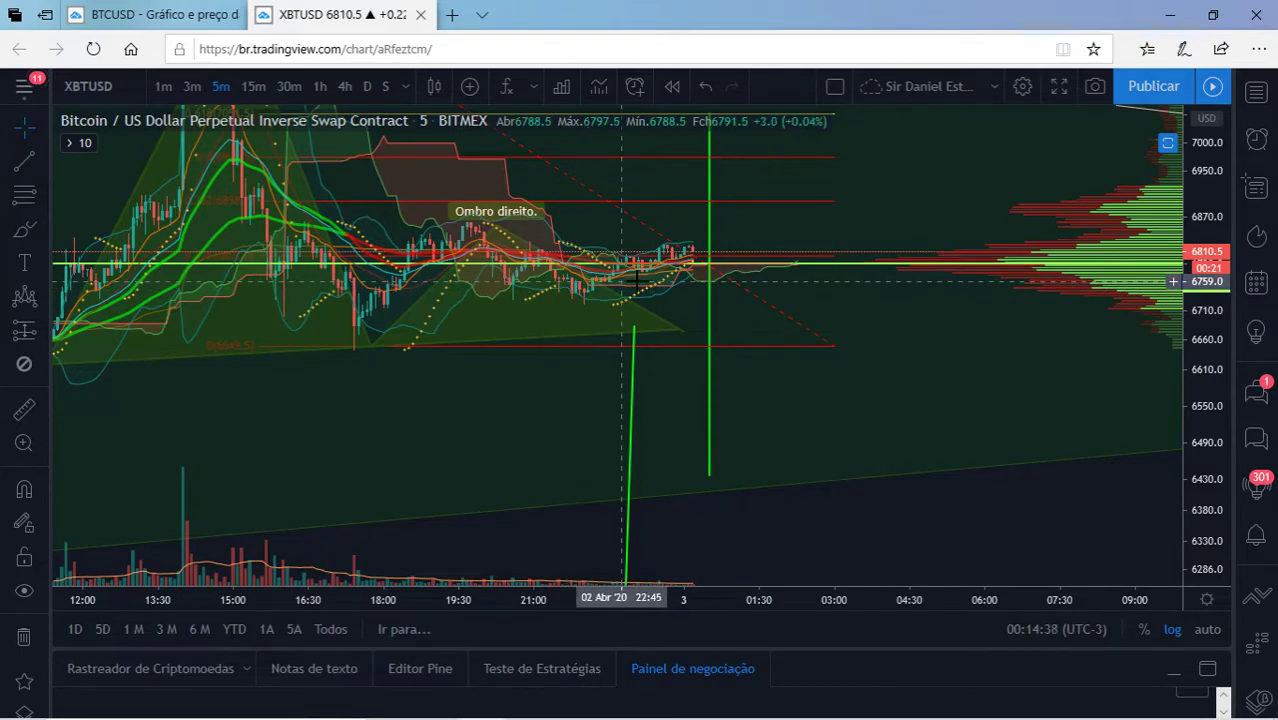
{"action": "scroll", "coordinate": [678, 290], "scroll_direction": "down", "scroll_amount": 1}
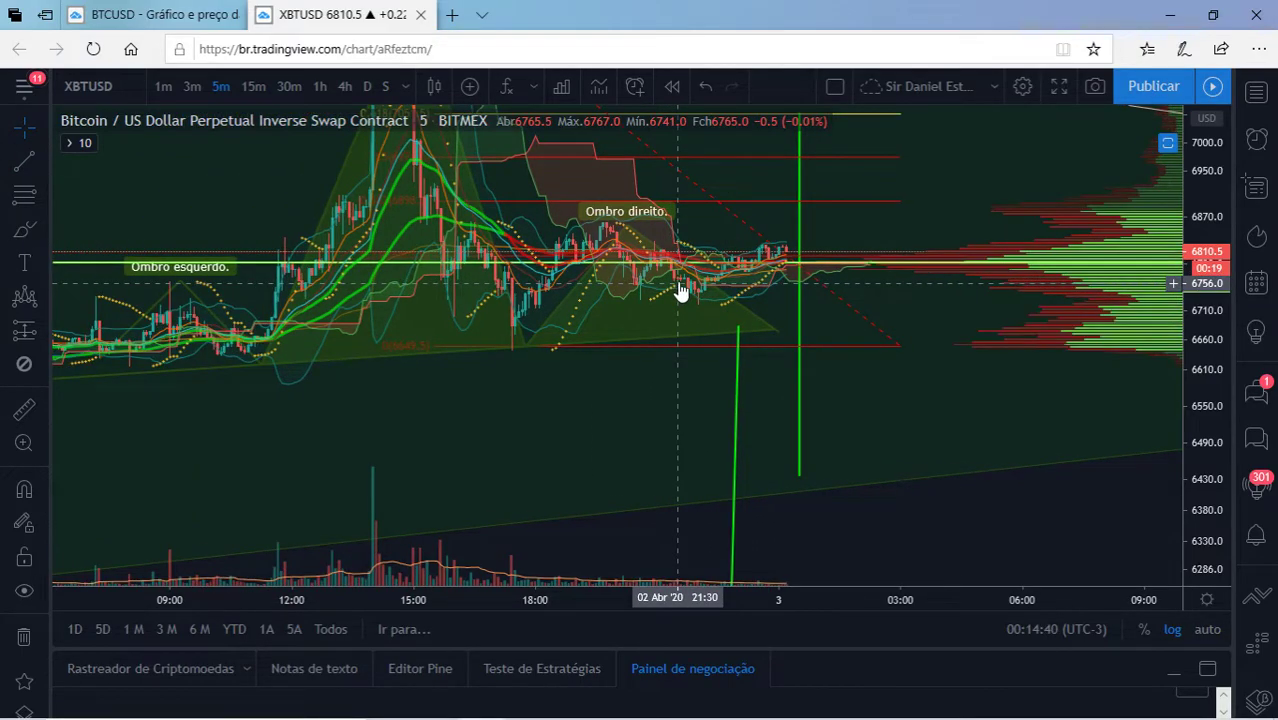
{"action": "left_click_drag", "start_coordinate": [1220, 412], "coordinate": [1133, 263]}
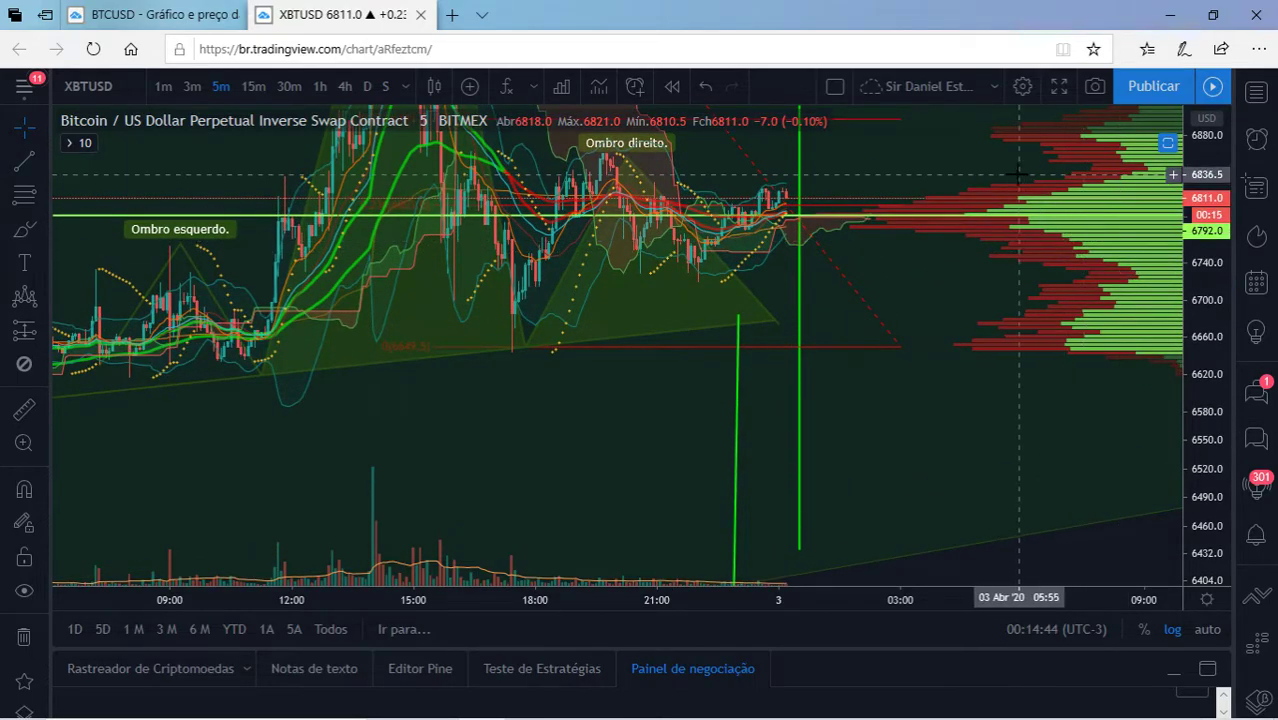
Sketch the price swings and a short top line after the right shoulder with brush strokes, and delete them
{"action": "left_click_drag", "start_coordinate": [1019, 202], "coordinate": [1033, 265]}
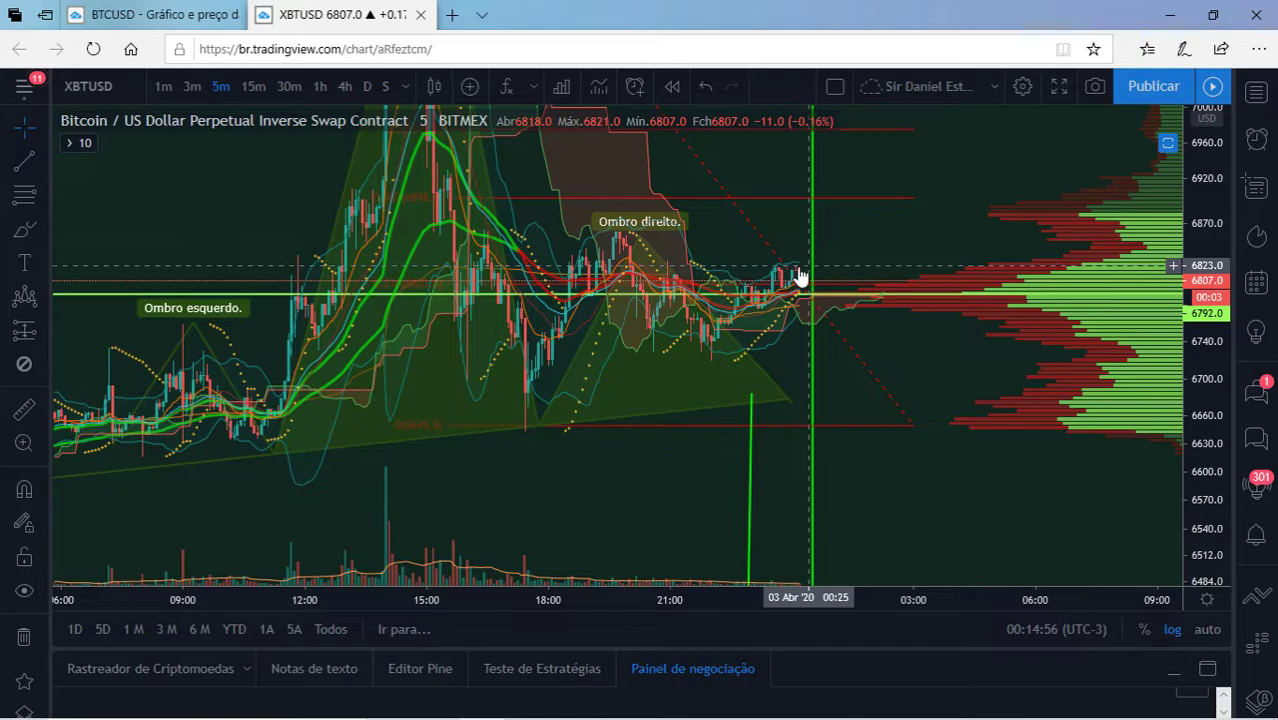
{"action": "left_click", "coordinate": [33, 230]}
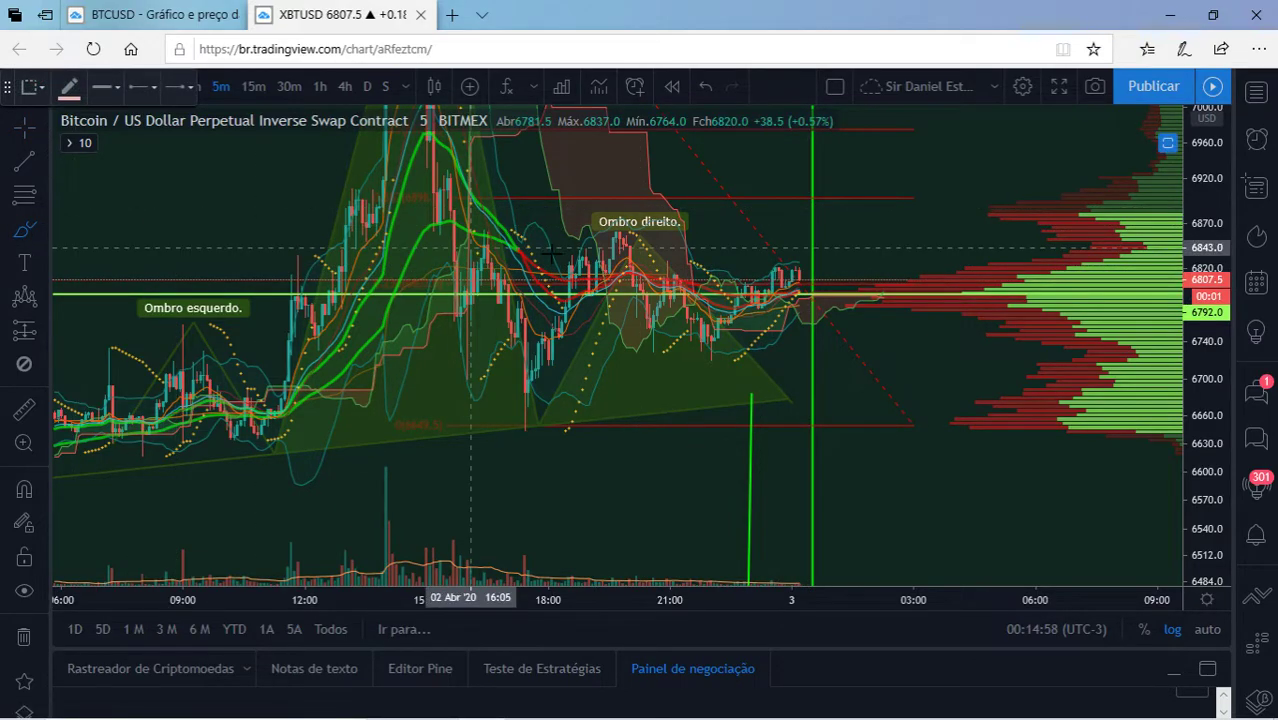
{"action": "mouse_move", "coordinate": [612, 237]}
{"action": "left_mouse_down"}
{"action": "mouse_move", "coordinate": [705, 345]}
{"action": "mouse_move", "coordinate": [748, 293]}
{"action": "left_mouse_up"}
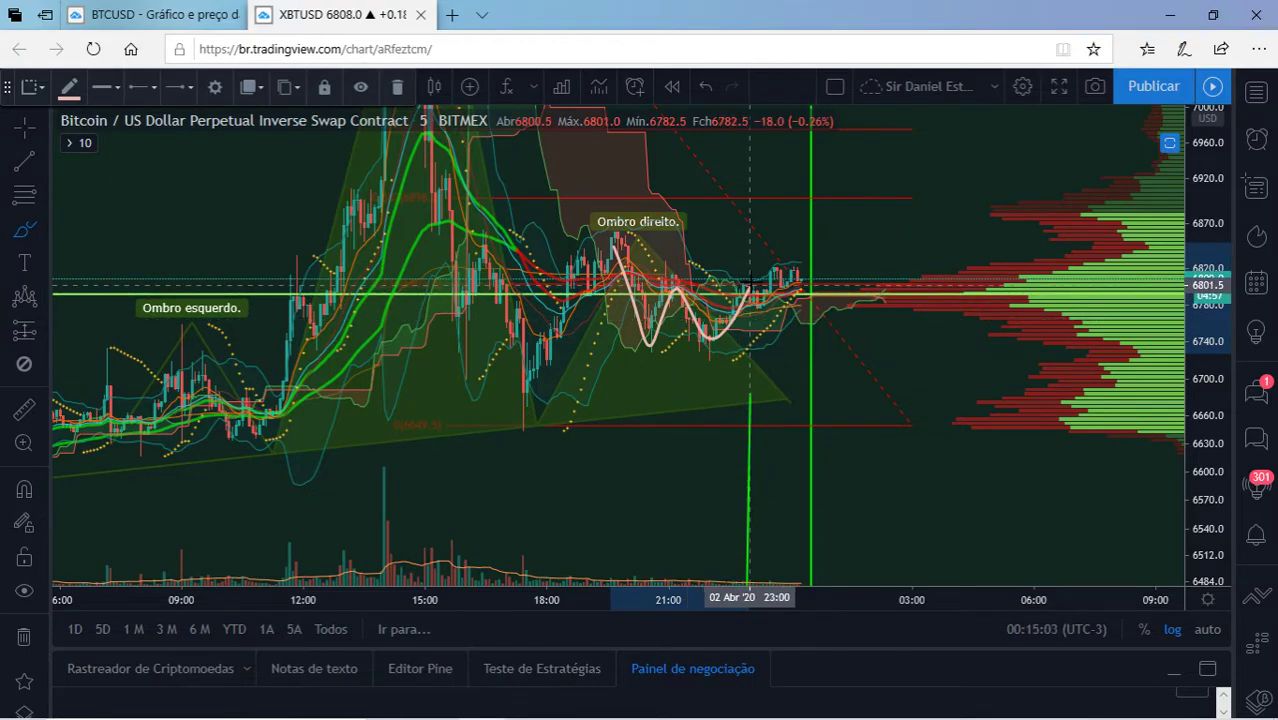
{"action": "left_click_drag", "start_coordinate": [662, 266], "coordinate": [792, 261]}
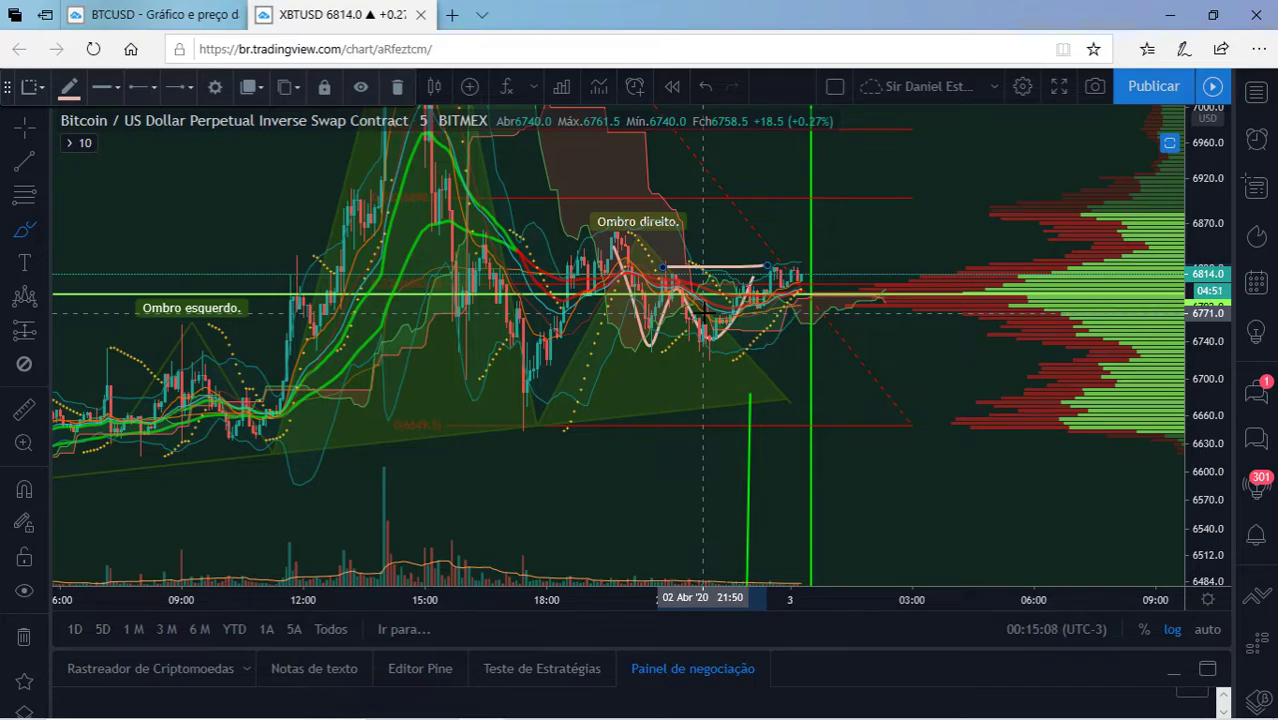
{"action": "key", "text": "Delete"}
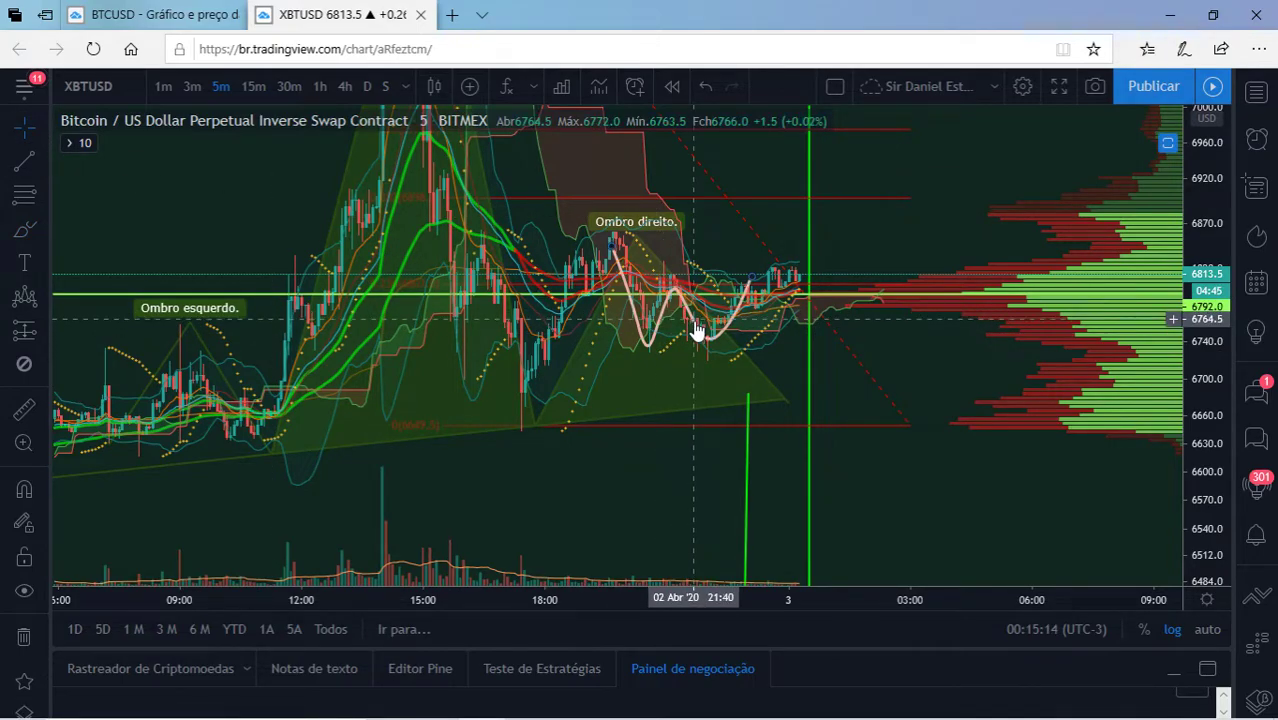
{"action": "left_click", "coordinate": [697, 330]}
{"action": "key", "text": "Delete"}
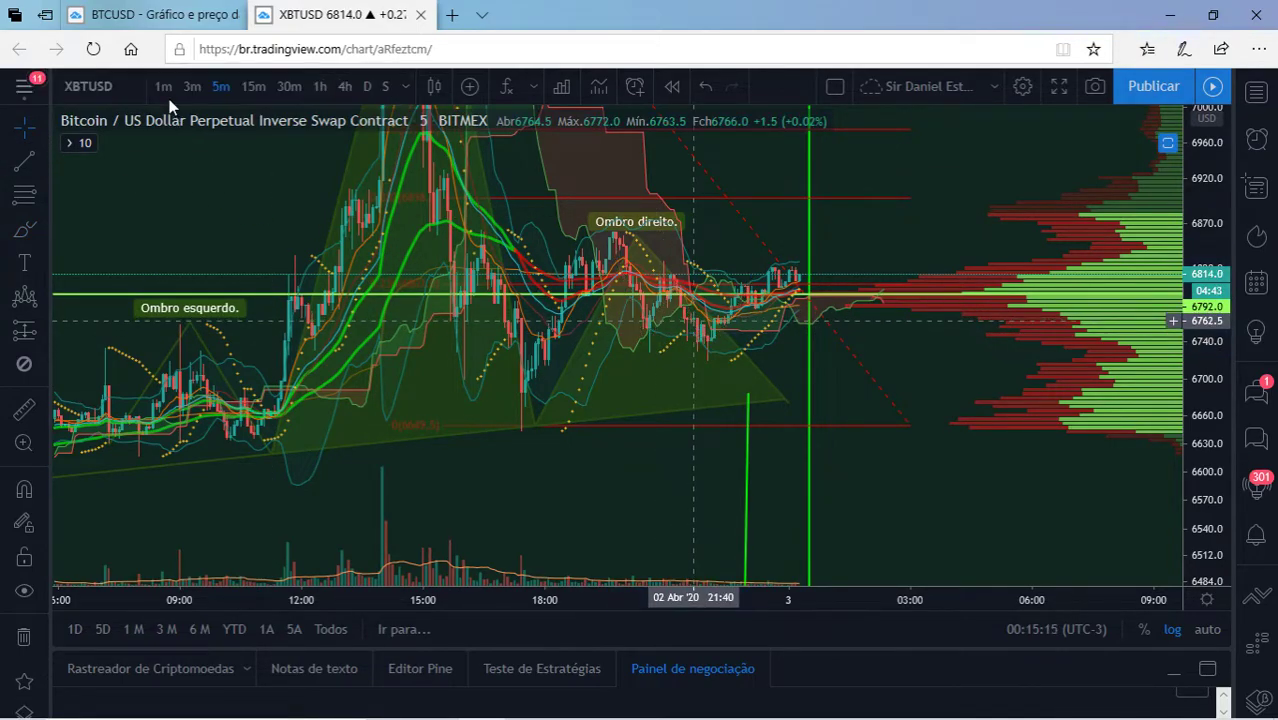
Switch the chart to the 1m interval and draw a rectangle around the latest consolidation, from 6822.5 to 6799.5 and 23:33 to 00:28
{"action": "left_click", "coordinate": [164, 88]}
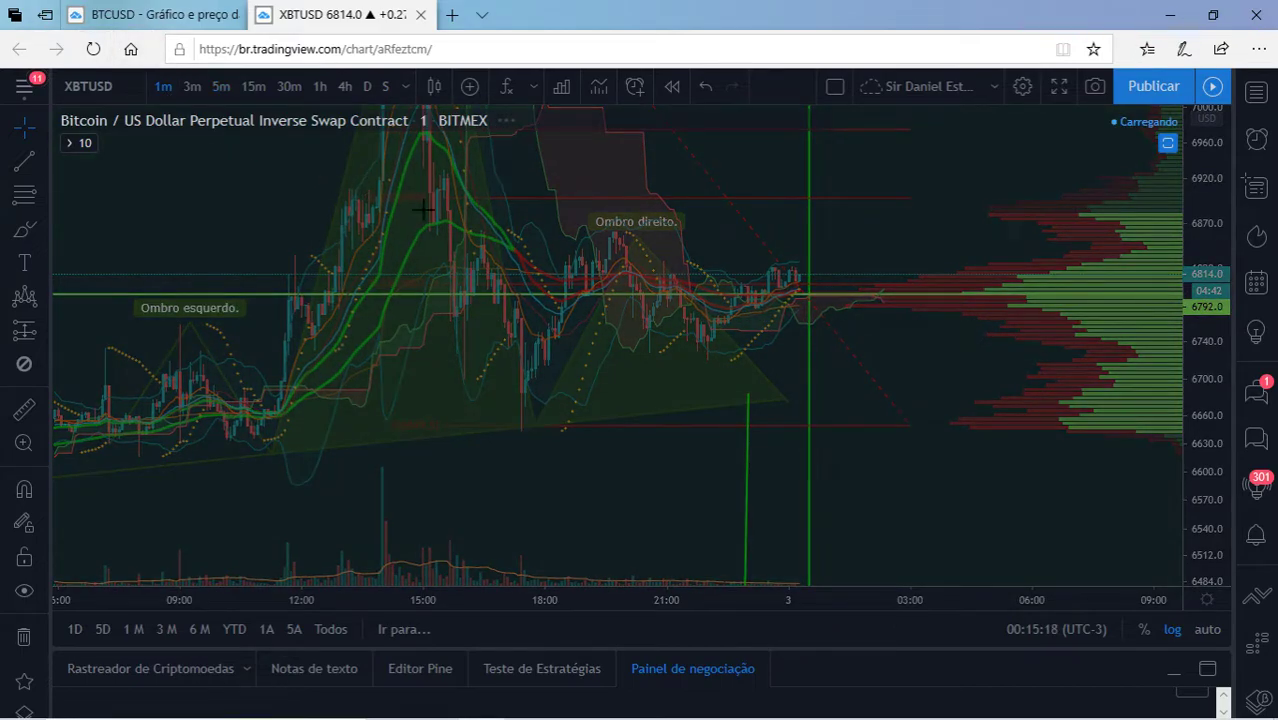
{"action": "double_click", "coordinate": [1208, 400]}
{"action": "left_click_drag", "start_coordinate": [995, 218], "coordinate": [850, 314]}
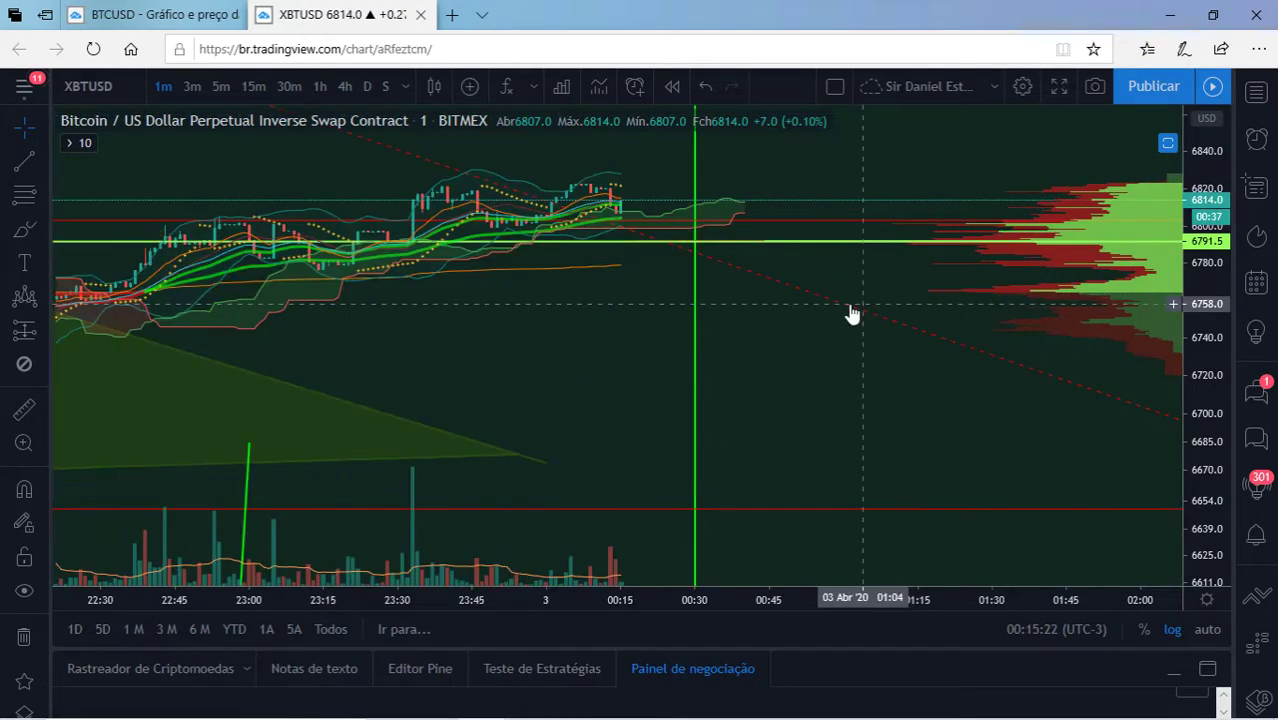
{"action": "scroll", "coordinate": [670, 373], "scroll_direction": "up", "scroll_amount": 3}
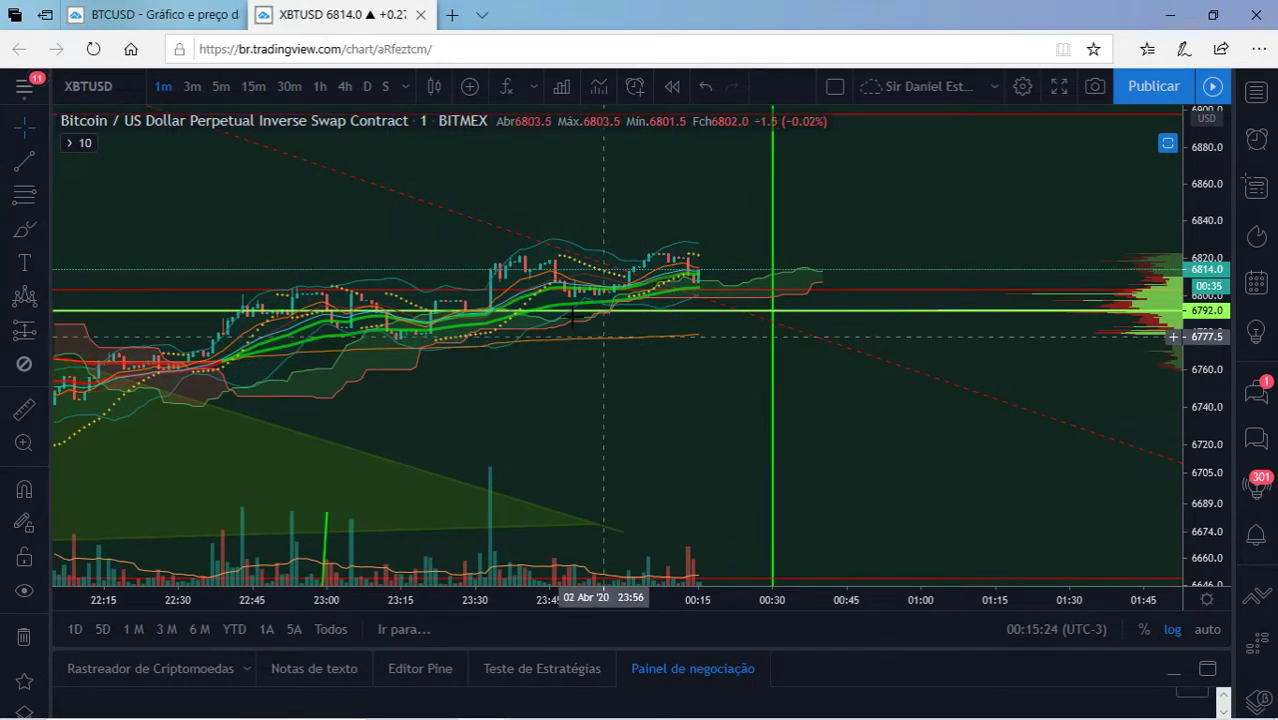
{"action": "left_click", "coordinate": [43, 228]}
{"action": "left_click", "coordinate": [98, 265]}
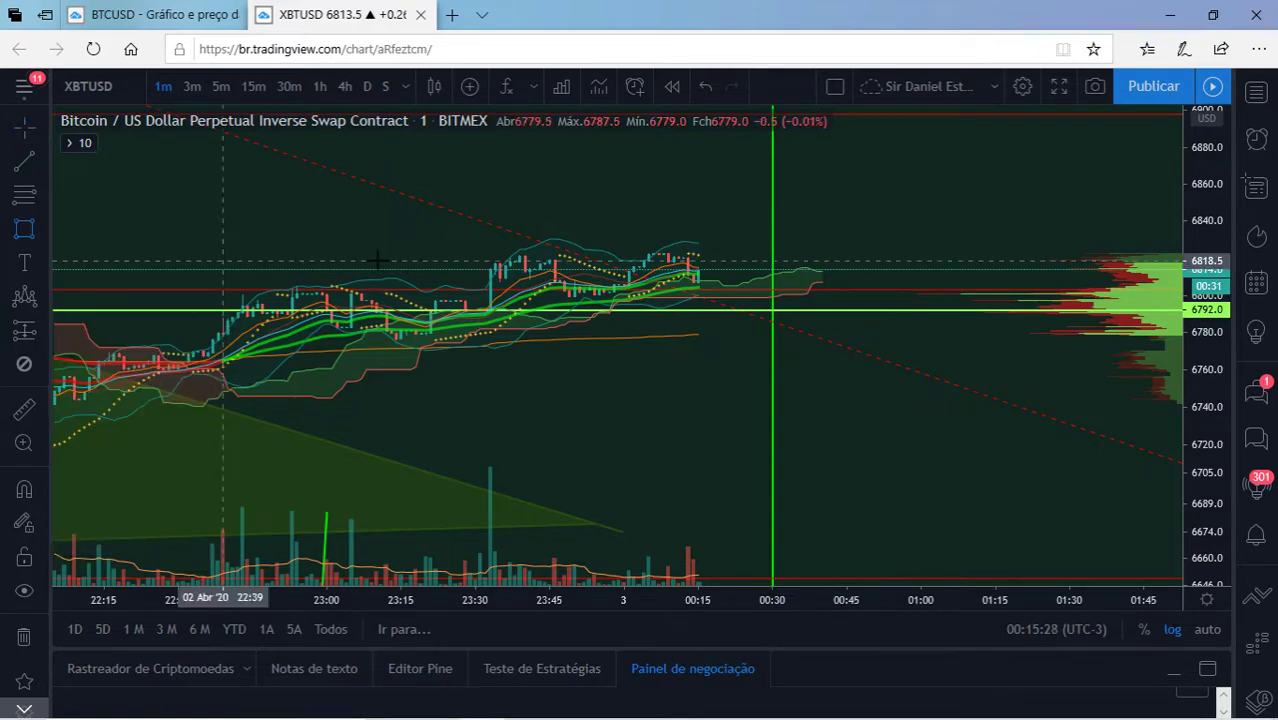
{"action": "mouse_move", "coordinate": [490, 252]}
{"action": "left_mouse_down"}
{"action": "mouse_move", "coordinate": [686, 300]}
{"action": "mouse_move", "coordinate": [760, 299]}
{"action": "left_mouse_up"}
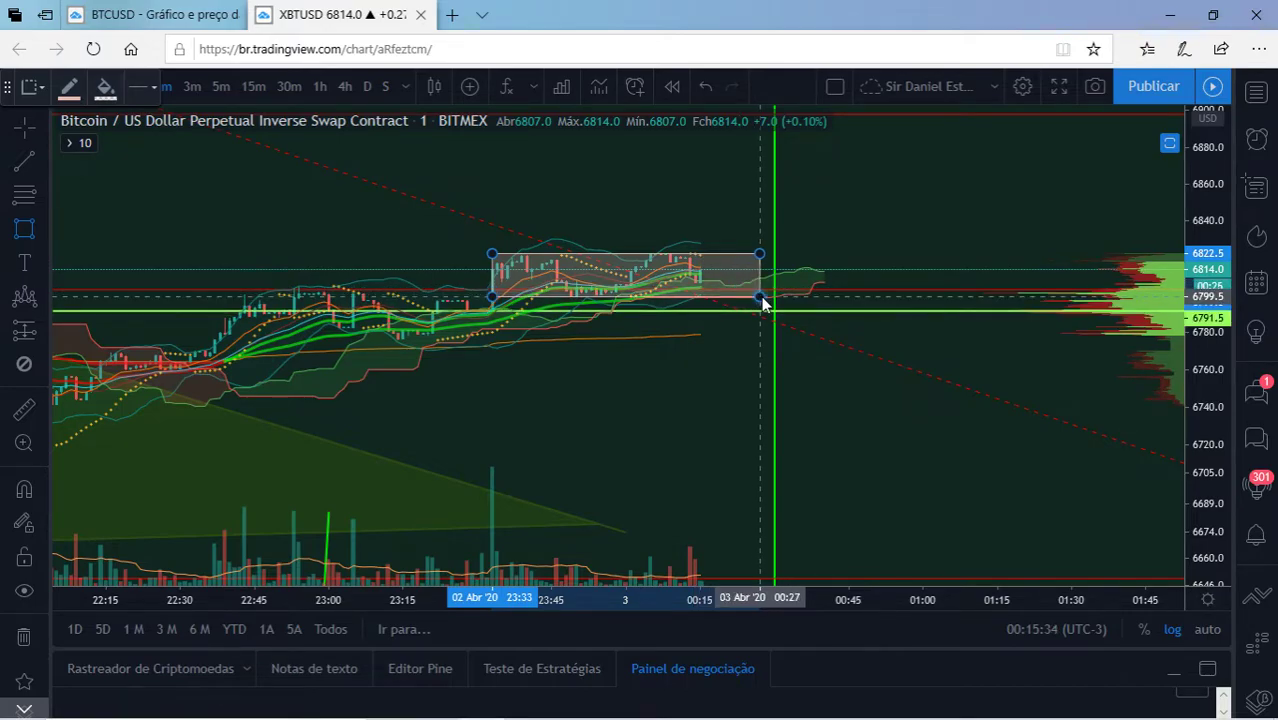
{"action": "left_click_drag", "start_coordinate": [765, 302], "coordinate": [764, 300]}
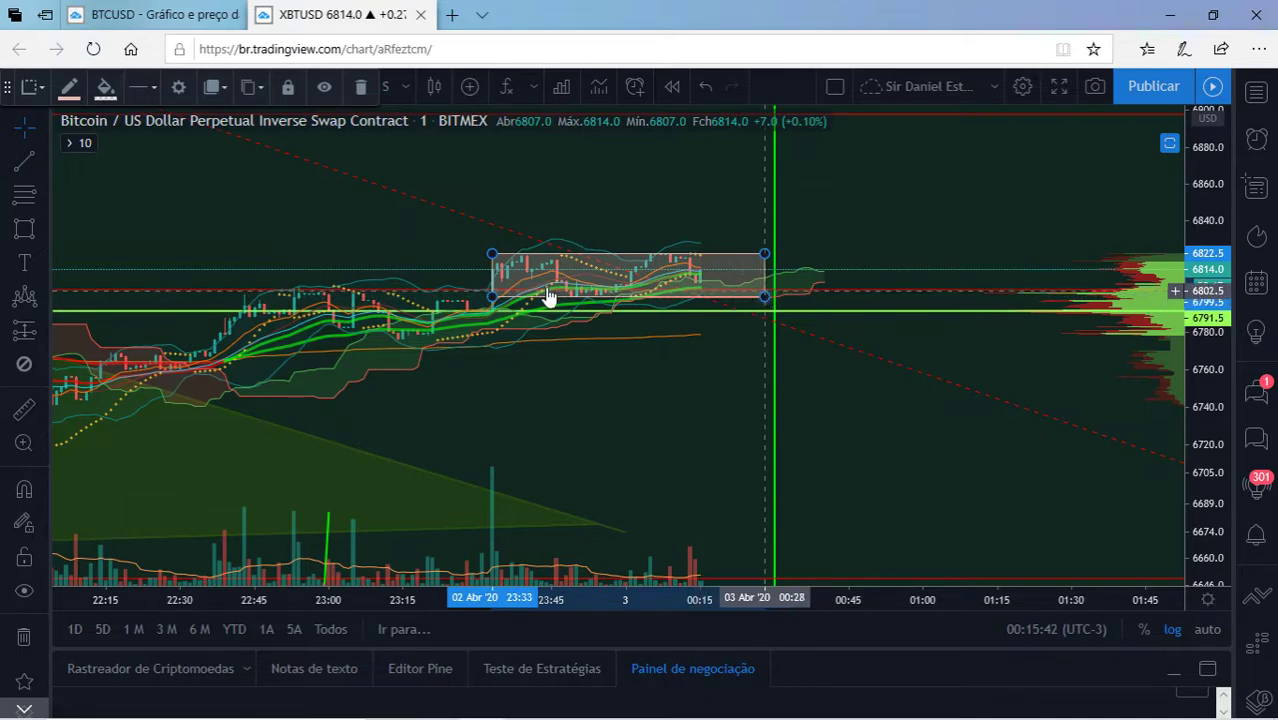
Draw a vertical trend line matching the rectangle's height and move it below the rectangle, spanning 6800.5 to 6775.5
{"action": "left_click", "coordinate": [24, 160]}
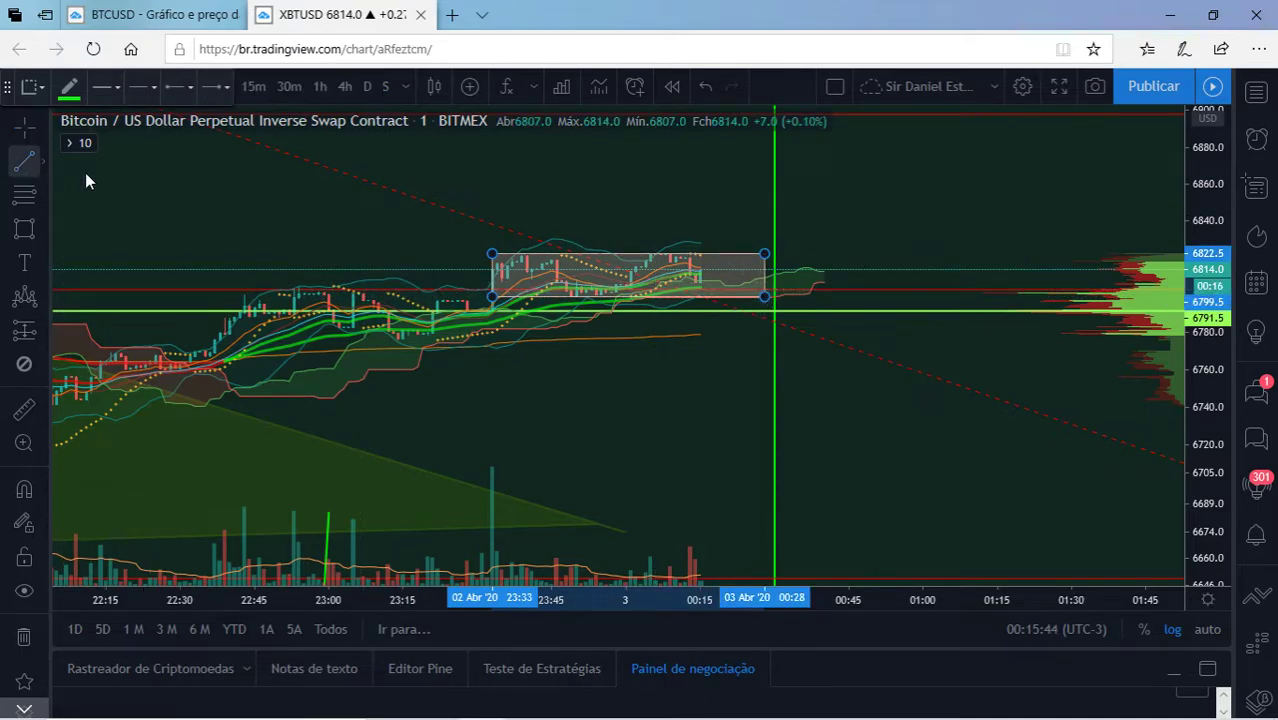
{"action": "left_click", "coordinate": [696, 253]}
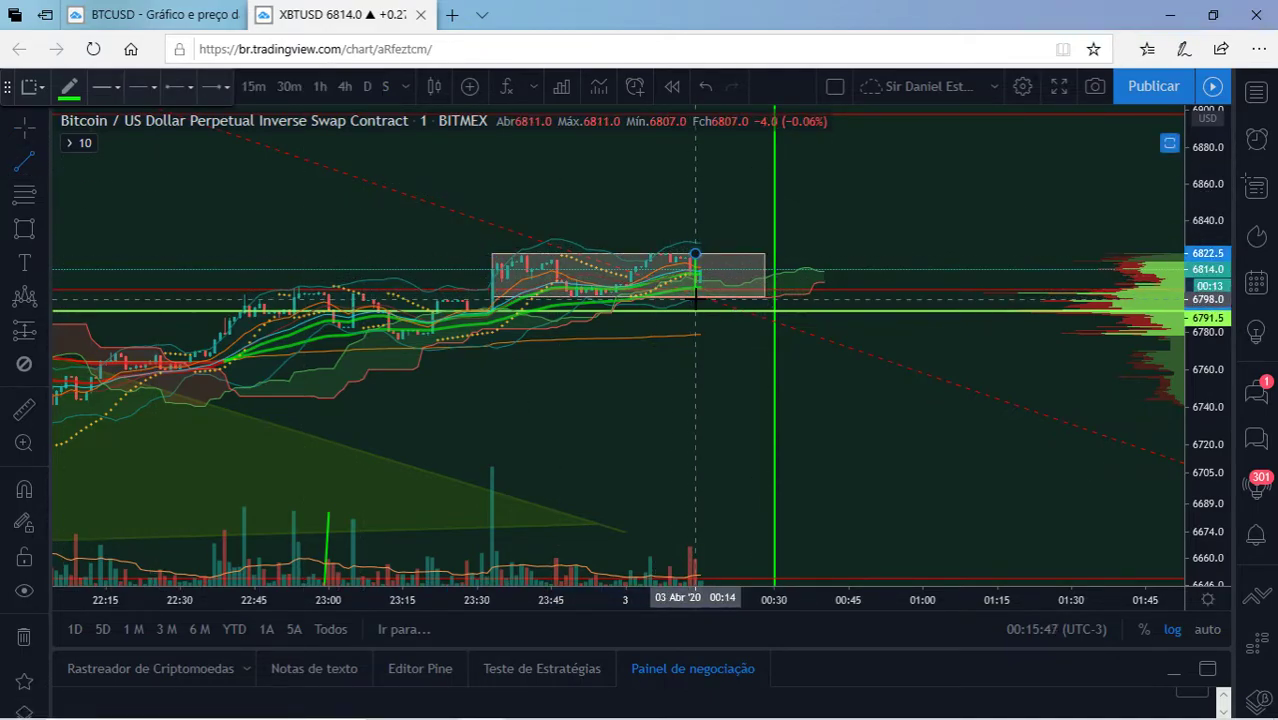
{"action": "left_click", "coordinate": [695, 298]}
{"action": "mouse_move", "coordinate": [697, 300]}
{"action": "left_mouse_down"}
{"action": "mouse_move", "coordinate": [707, 342]}
{"action": "mouse_move", "coordinate": [724, 337]}
{"action": "left_mouse_up"}
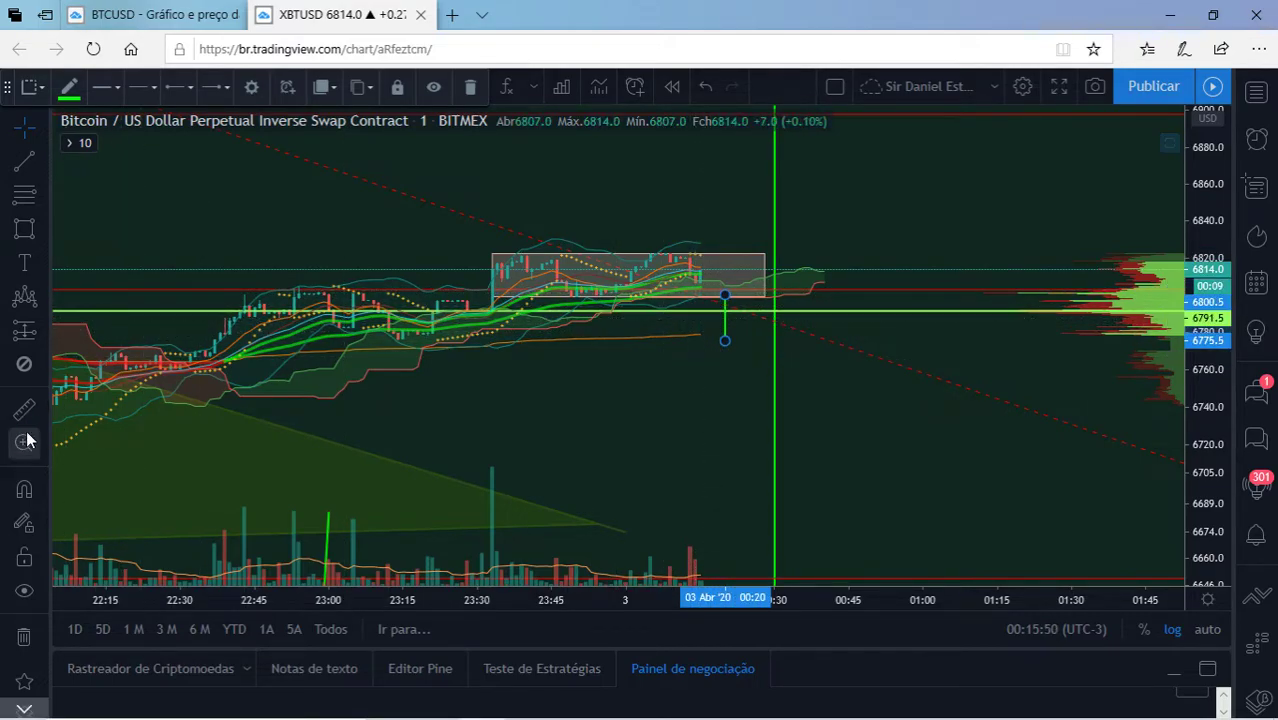
Measure the price drop from the rectangle's lower edge to the projected line's lower end
{"action": "left_click", "coordinate": [764, 297]}
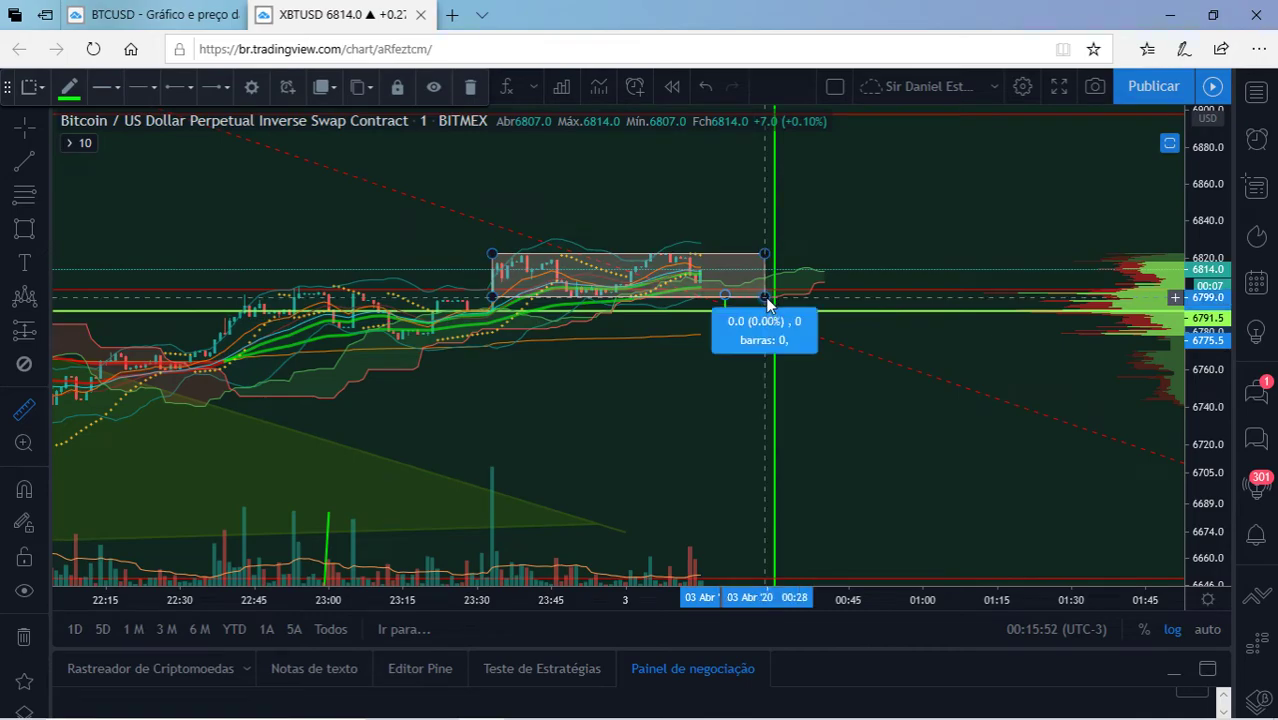
{"action": "left_click", "coordinate": [768, 340]}
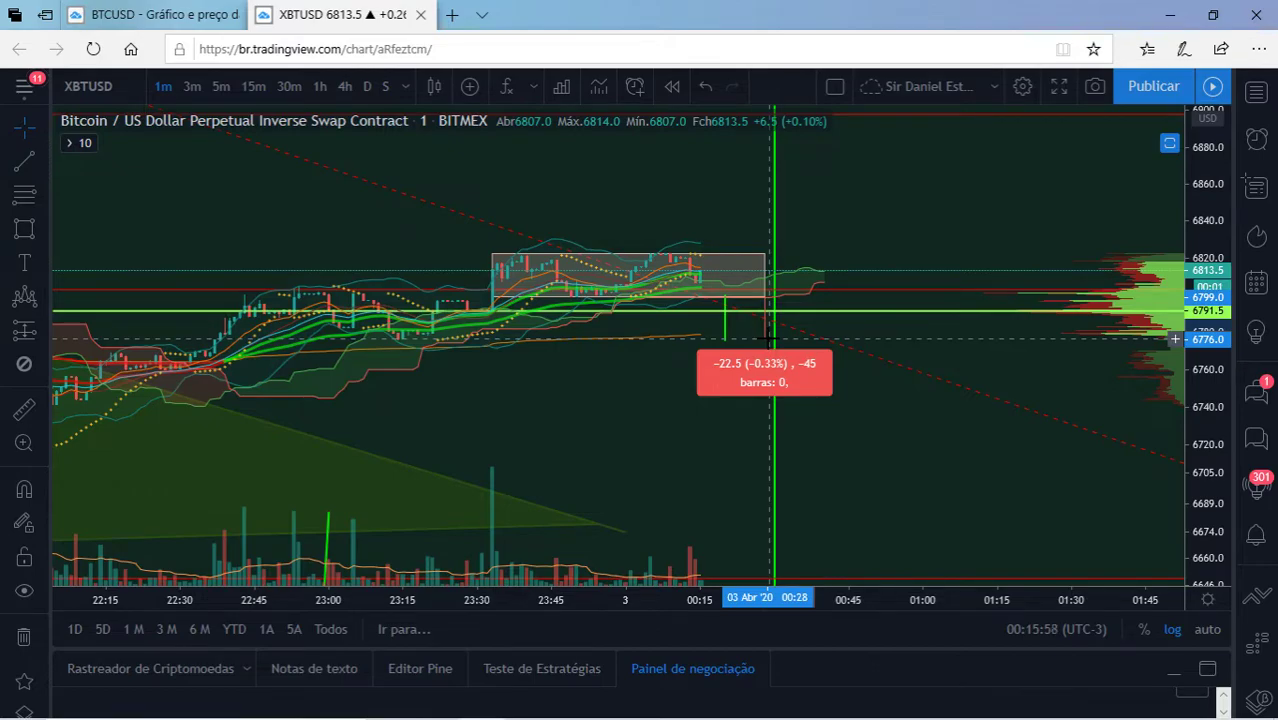
{"action": "scroll", "coordinate": [768, 340], "scroll_direction": "down", "scroll_amount": 2}
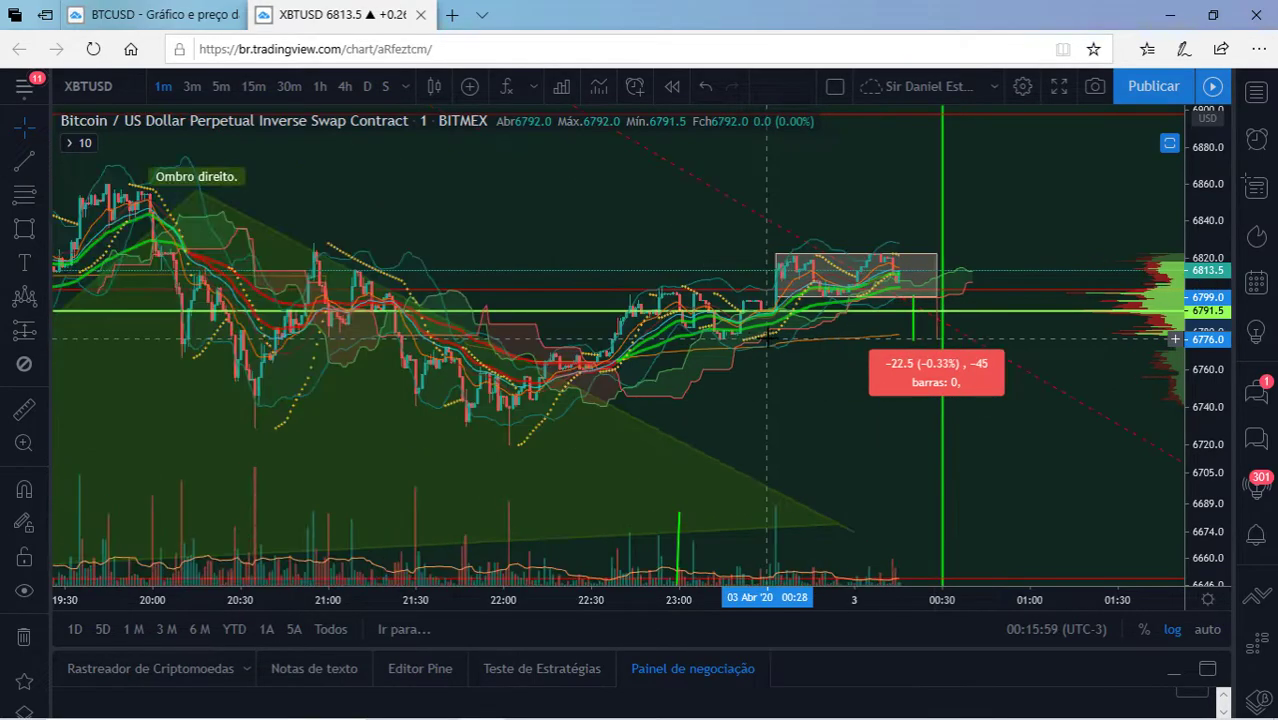
Switch the XBTUSD chart to the daily interval and frame the Elliott wave projection toward points (4) and (5)
{"action": "left_click", "coordinate": [366, 88]}
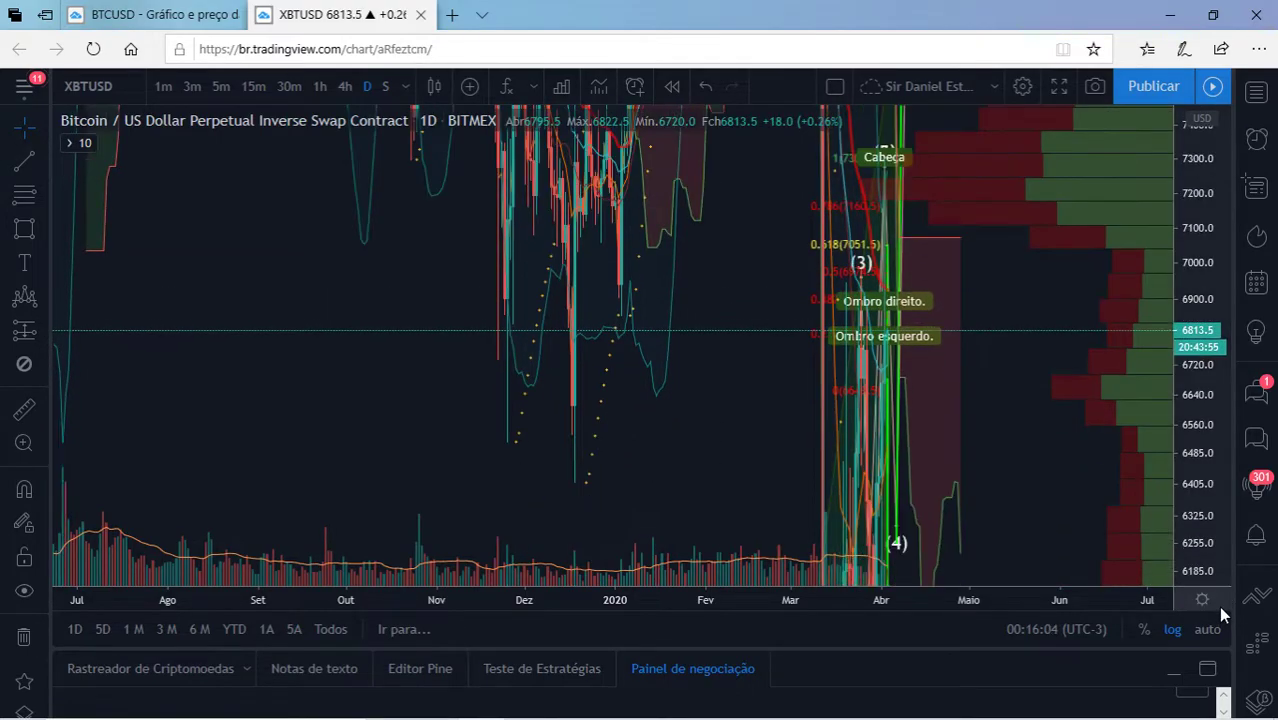
{"action": "left_click_drag", "start_coordinate": [1024, 300], "coordinate": [1020, 570]}
{"action": "left_click_drag", "start_coordinate": [1016, 280], "coordinate": [1013, 559]}
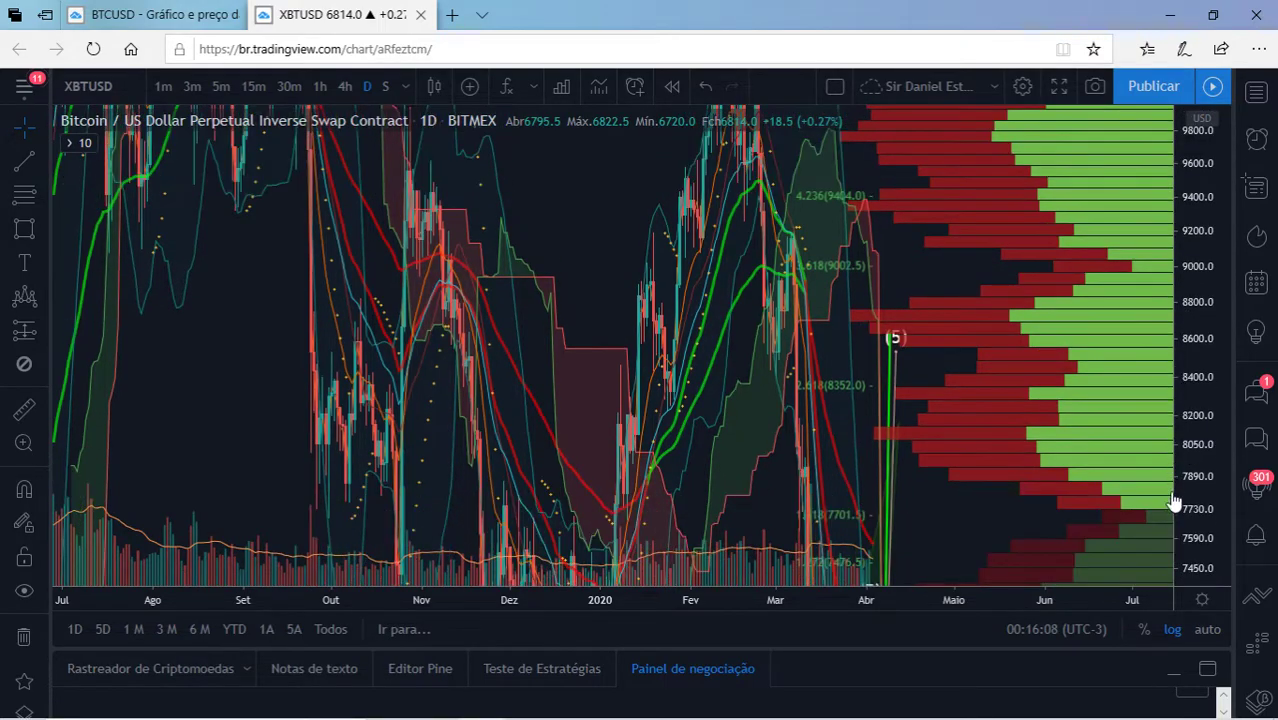
{"action": "double_click", "coordinate": [1173, 501]}
{"action": "left_click_drag", "start_coordinate": [970, 314], "coordinate": [947, 232]}
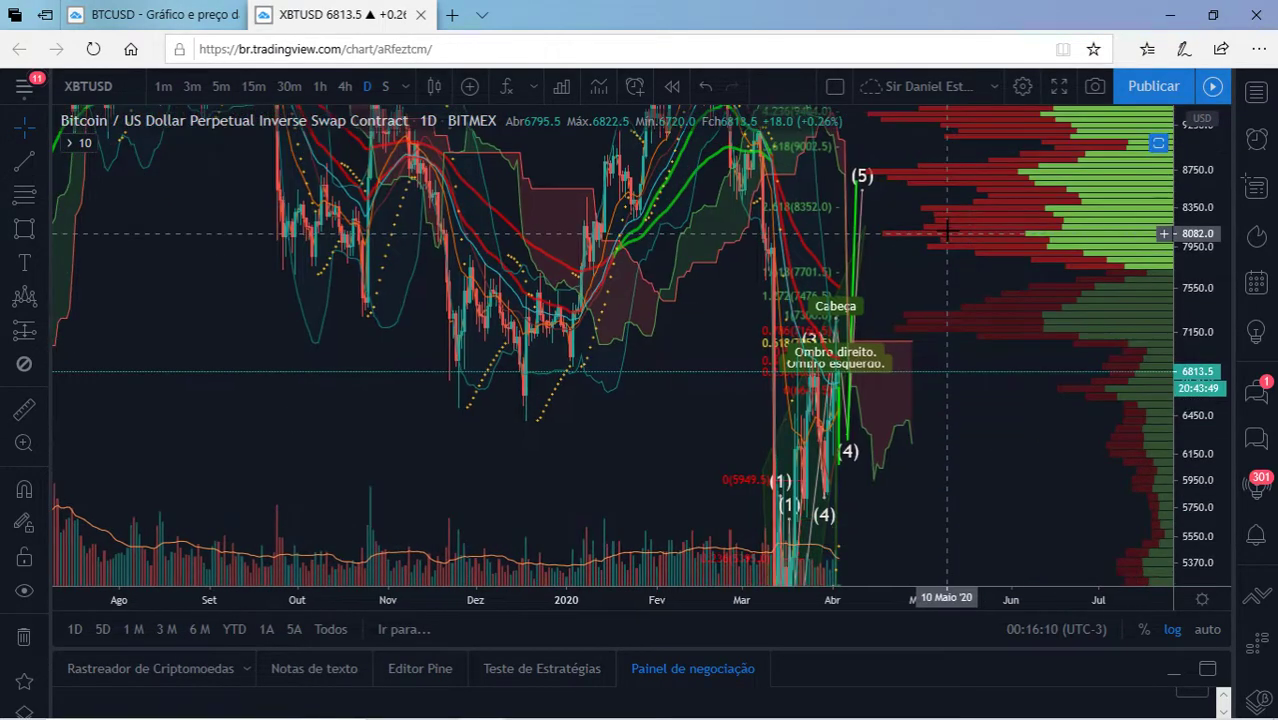
{"action": "scroll", "coordinate": [947, 232], "scroll_direction": "down", "scroll_amount": 5}
{"action": "left_click_drag", "start_coordinate": [1195, 360], "coordinate": [1090, 434]}
{"action": "scroll", "coordinate": [1085, 428], "scroll_direction": "up", "scroll_amount": 8}
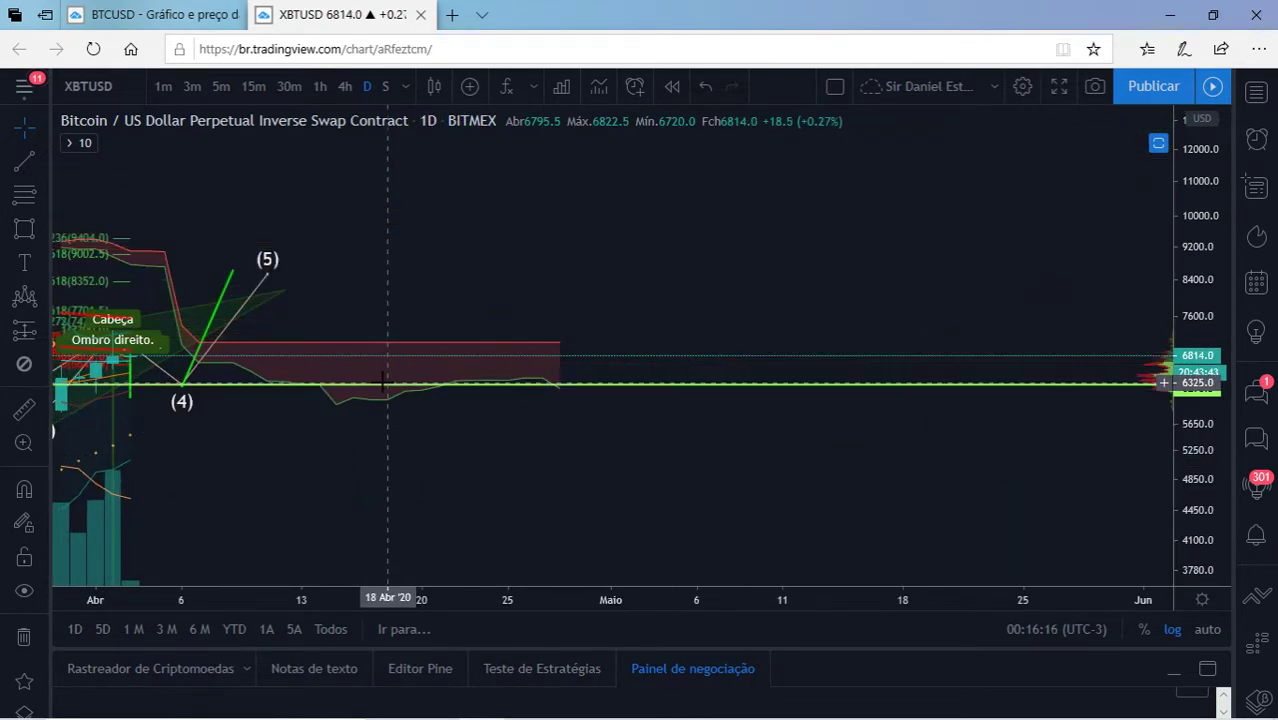
{"action": "scroll", "coordinate": [383, 382], "scroll_direction": "down", "scroll_amount": 2}
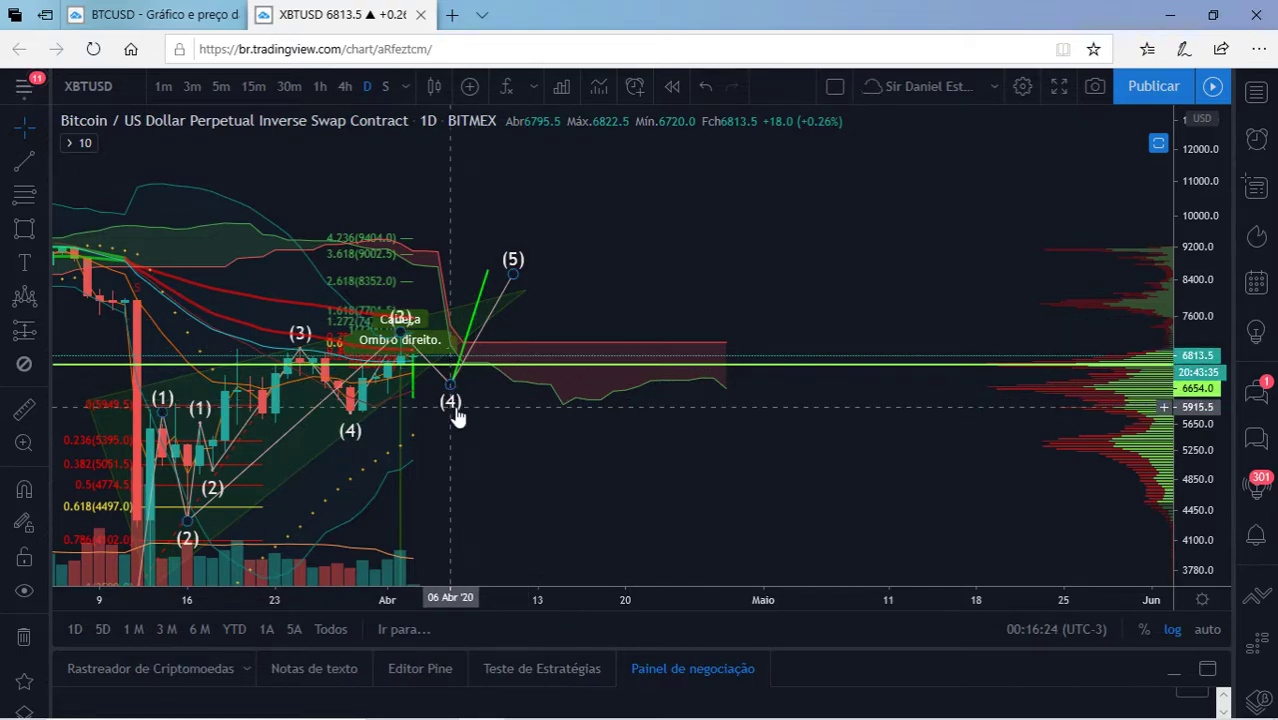
Open a new browser tab, return to the daily chart and move the larger Elliott wave's point (1) to the Fibonacci 0 level at 5949.5
{"action": "left_click", "coordinate": [452, 15]}
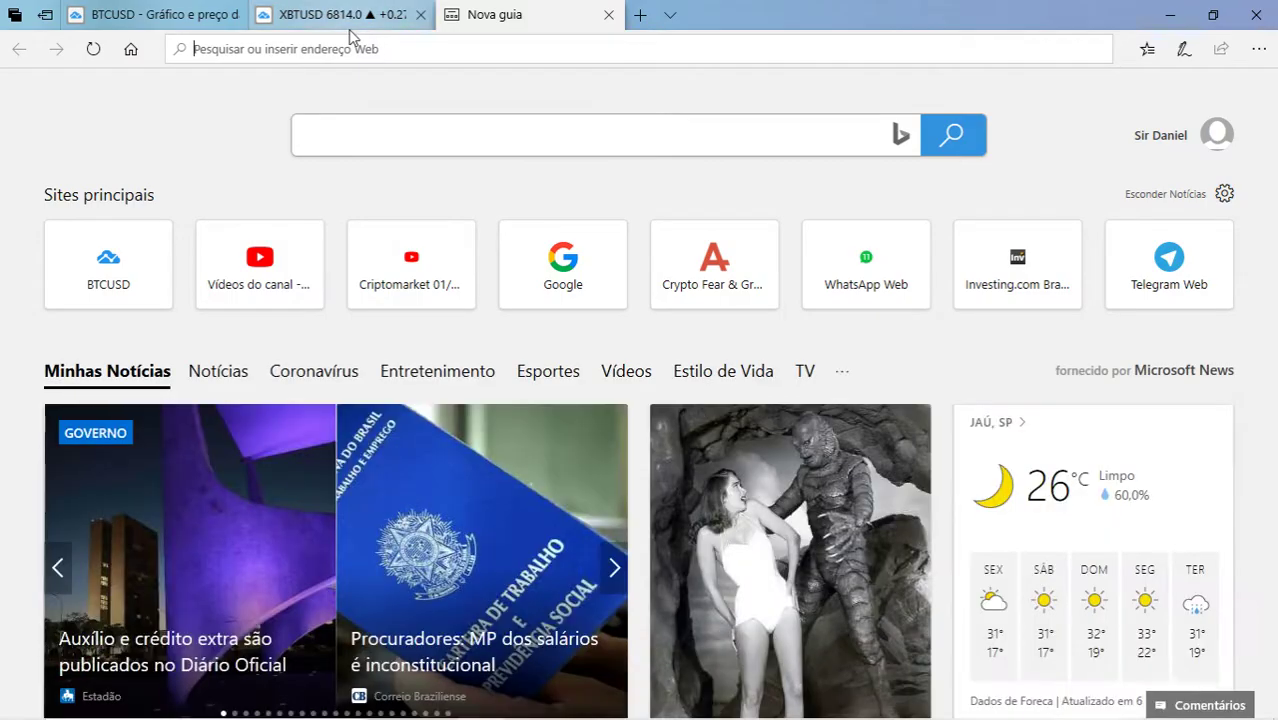
{"action": "left_click", "coordinate": [345, 24]}
{"action": "left_click_drag", "start_coordinate": [626, 441], "coordinate": [785, 410]}
{"action": "left_click", "coordinate": [585, 372]}
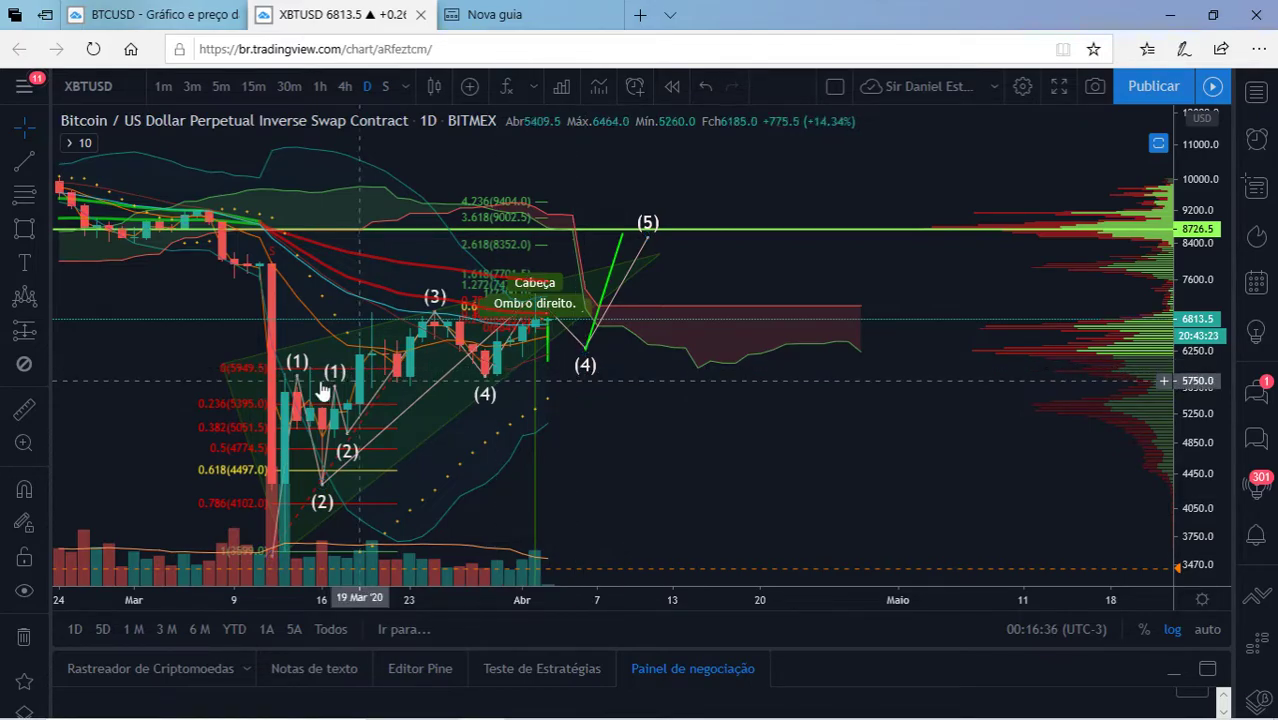
{"action": "left_click_drag", "start_coordinate": [297, 376], "coordinate": [309, 368]}
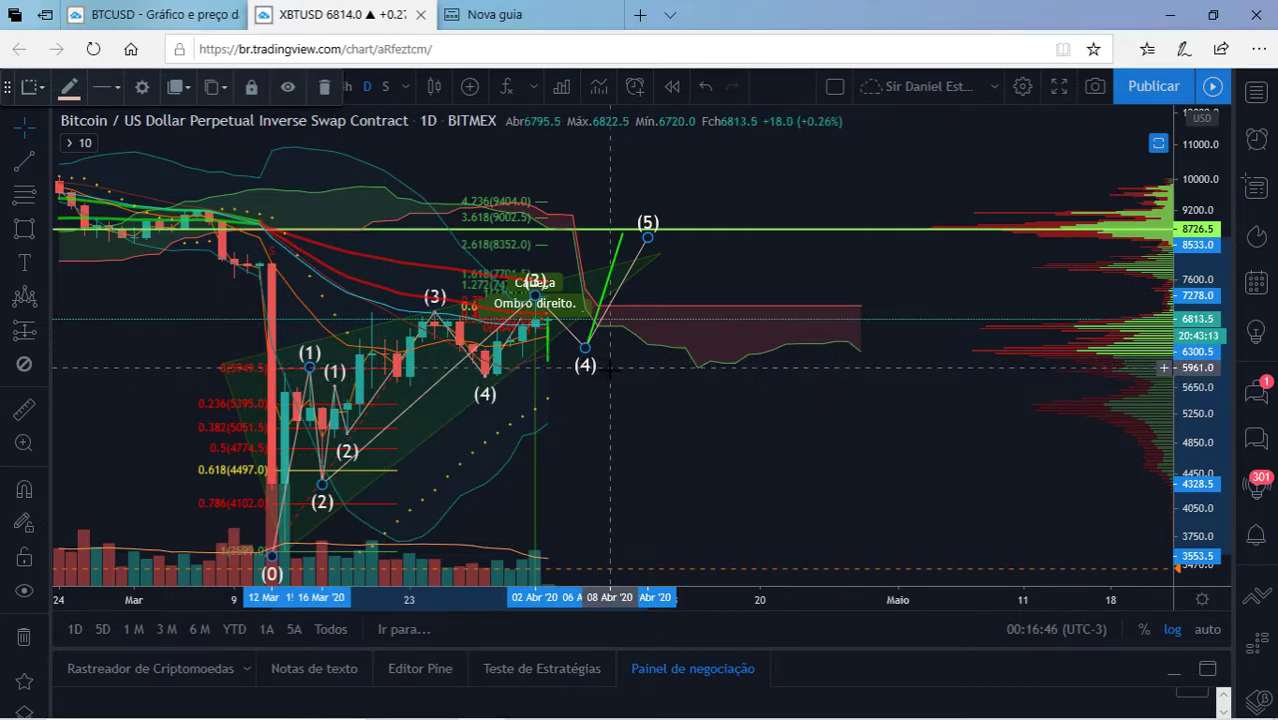
Load the Crypto Fear & Greed Index site in the new browser tab and open another empty tab
{"action": "left_click", "coordinate": [494, 14]}
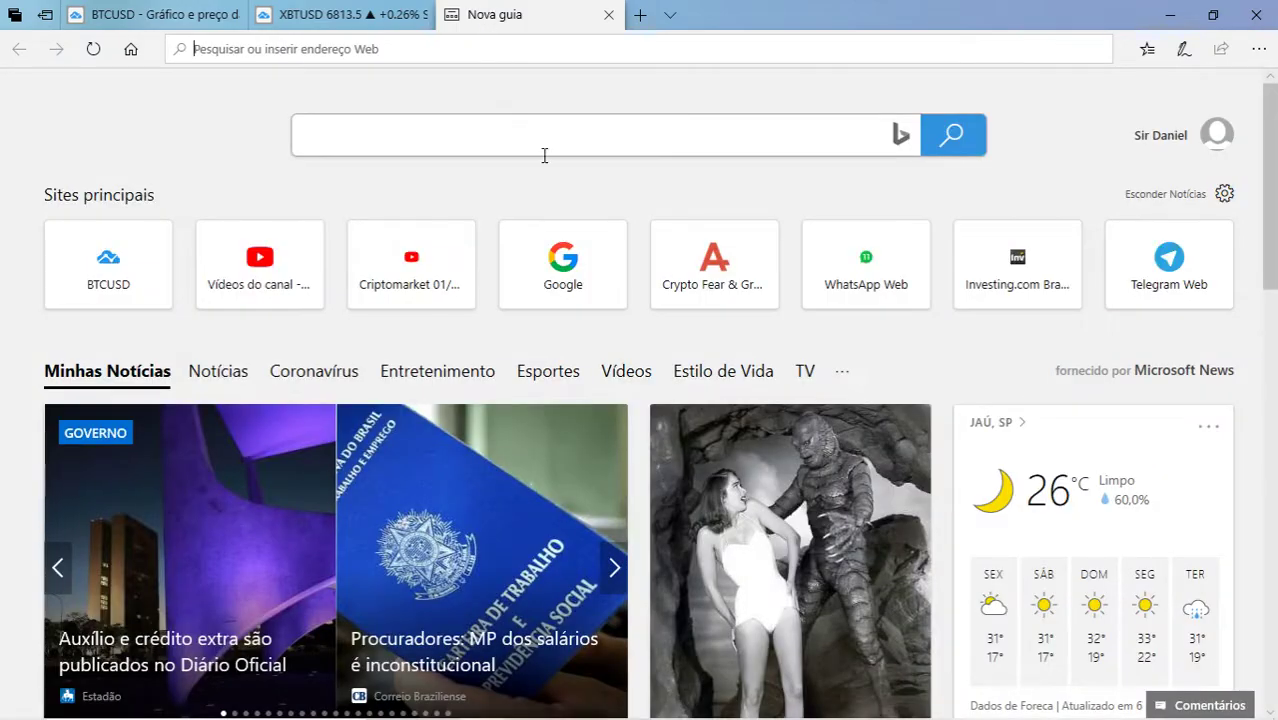
{"action": "left_click", "coordinate": [697, 291]}
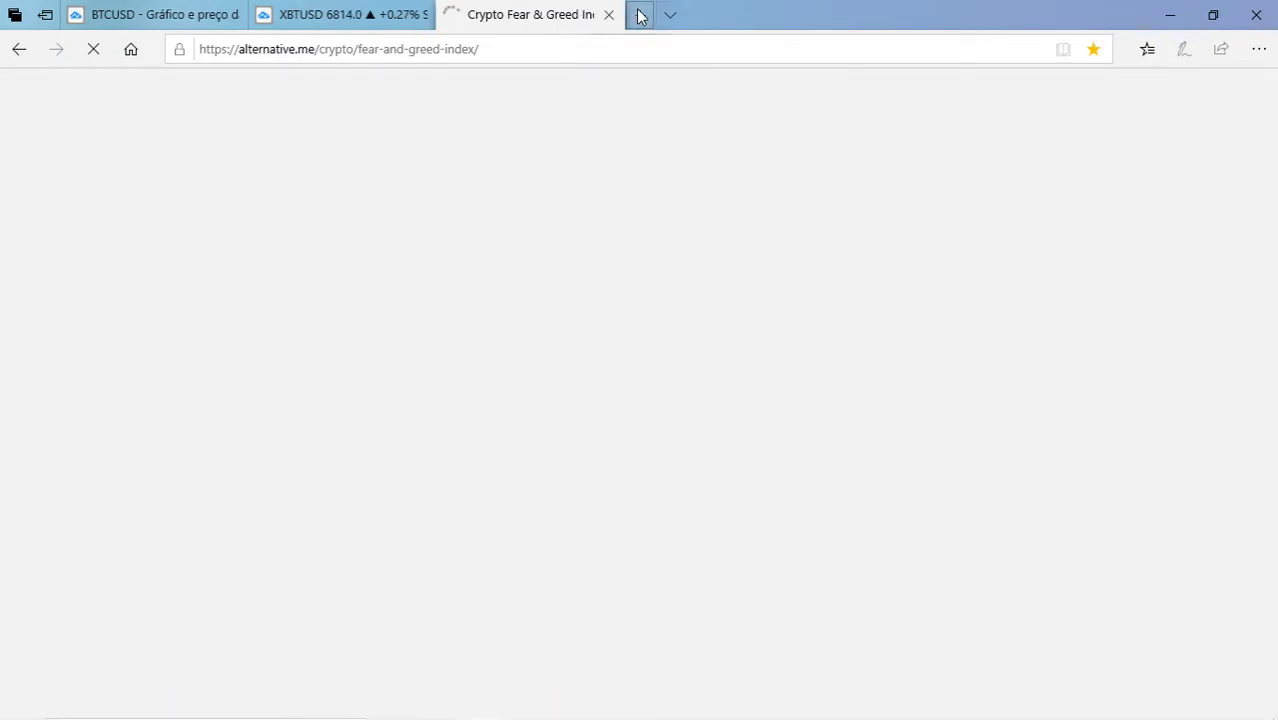
{"action": "left_click", "coordinate": [640, 14]}
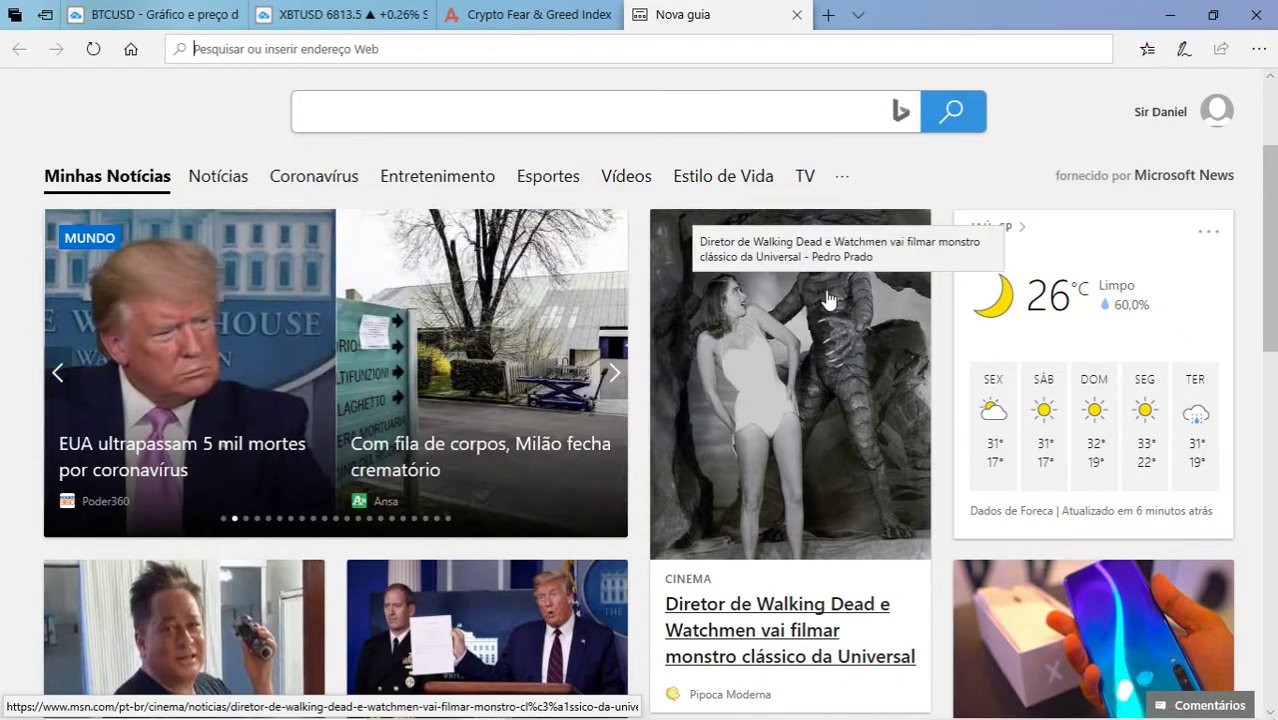
Skim the news feed on the empty tab and switch to the Crypto Fear & Greed Index tab
{"action": "scroll", "coordinate": [828, 300], "scroll_direction": "down", "scroll_amount": 2}
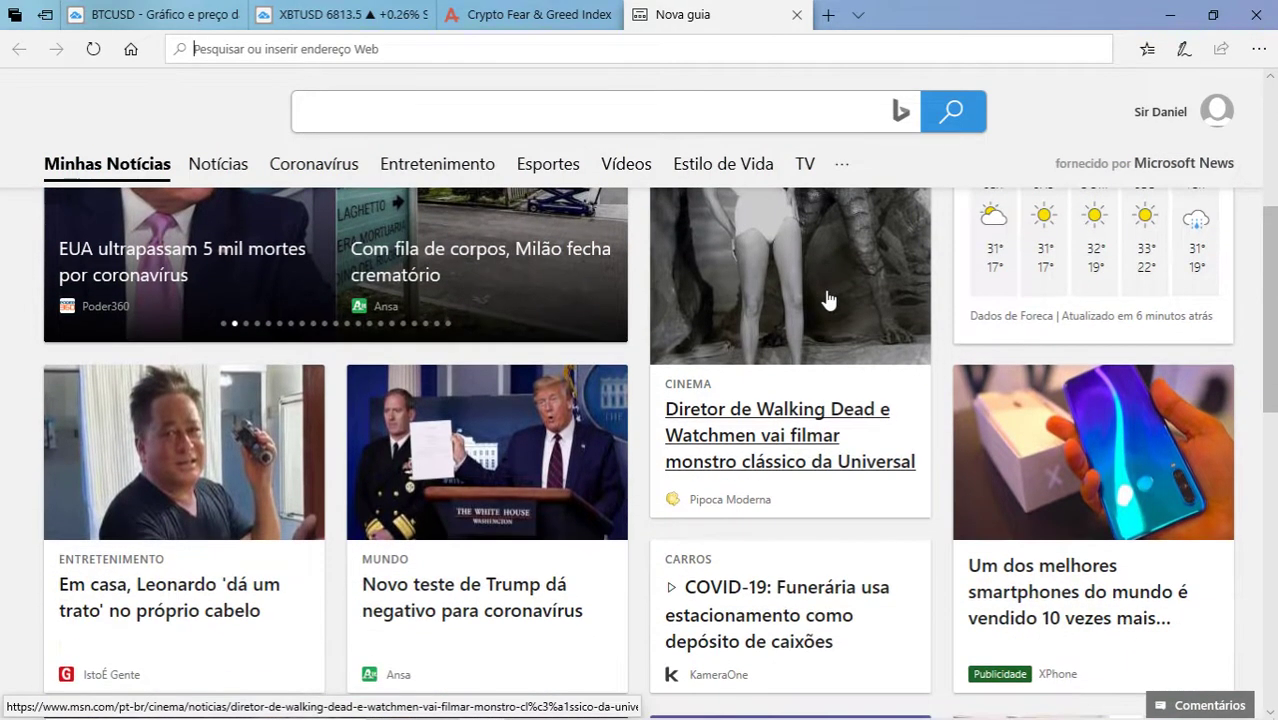
{"action": "scroll", "coordinate": [828, 300], "scroll_direction": "up", "scroll_amount": 3}
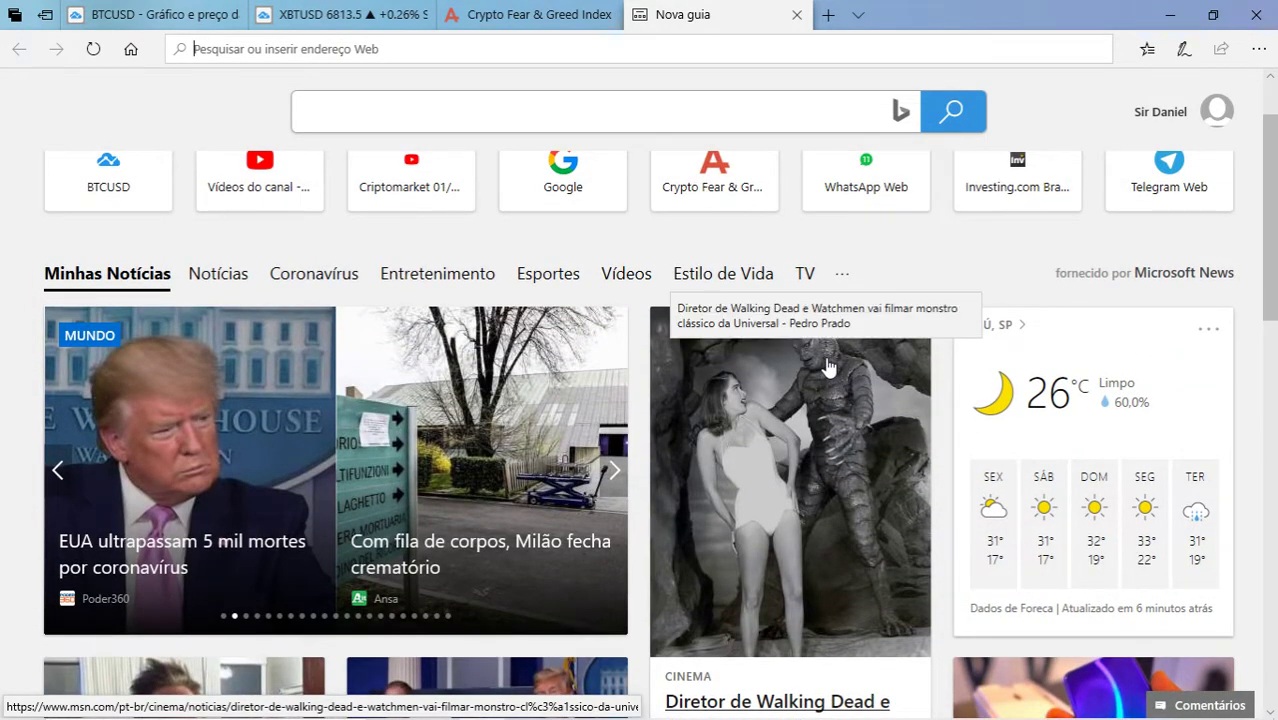
{"action": "scroll", "coordinate": [835, 360], "scroll_direction": "down", "scroll_amount": 6}
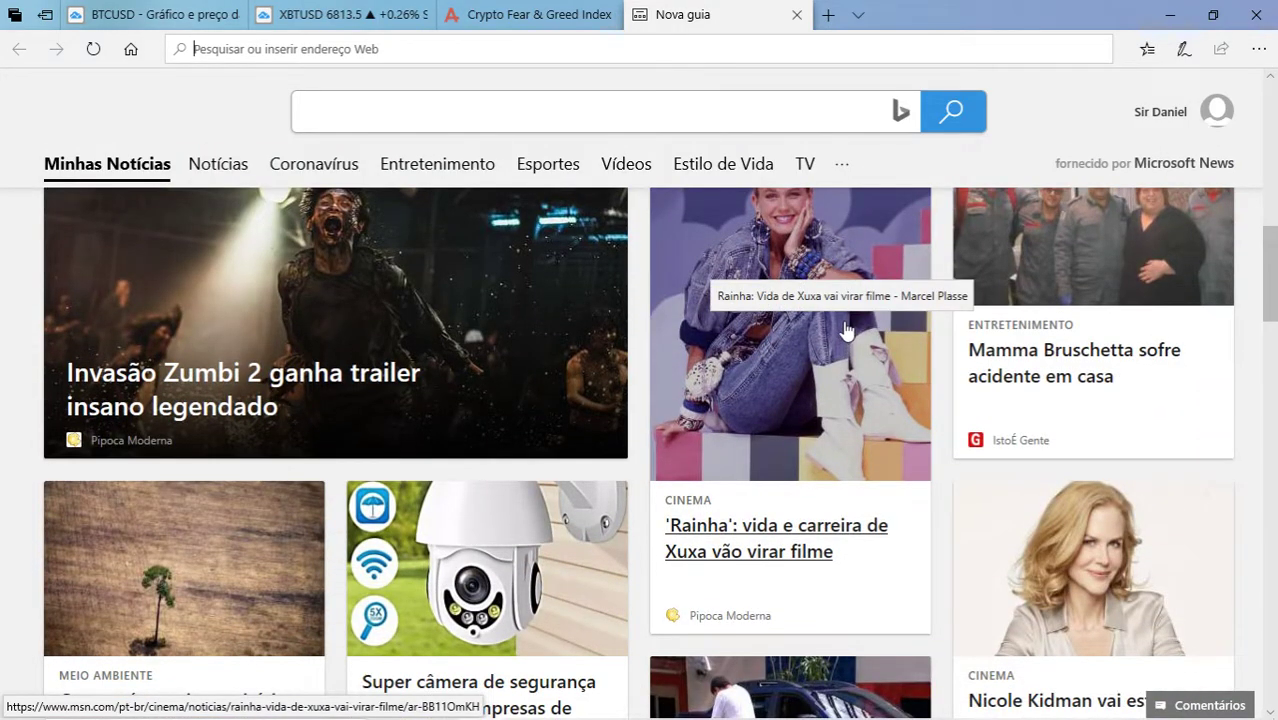
{"action": "scroll", "coordinate": [845, 330], "scroll_direction": "up", "scroll_amount": 1}
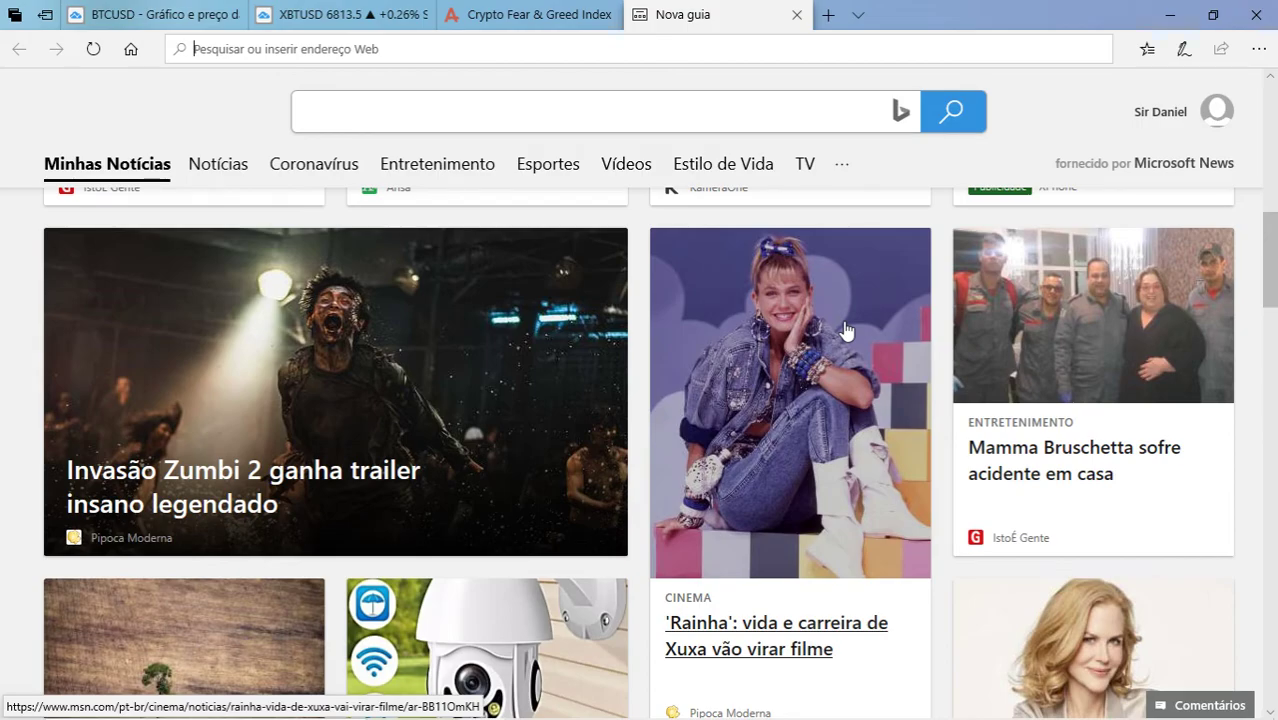
{"action": "scroll", "coordinate": [845, 330], "scroll_direction": "up", "scroll_amount": 7}
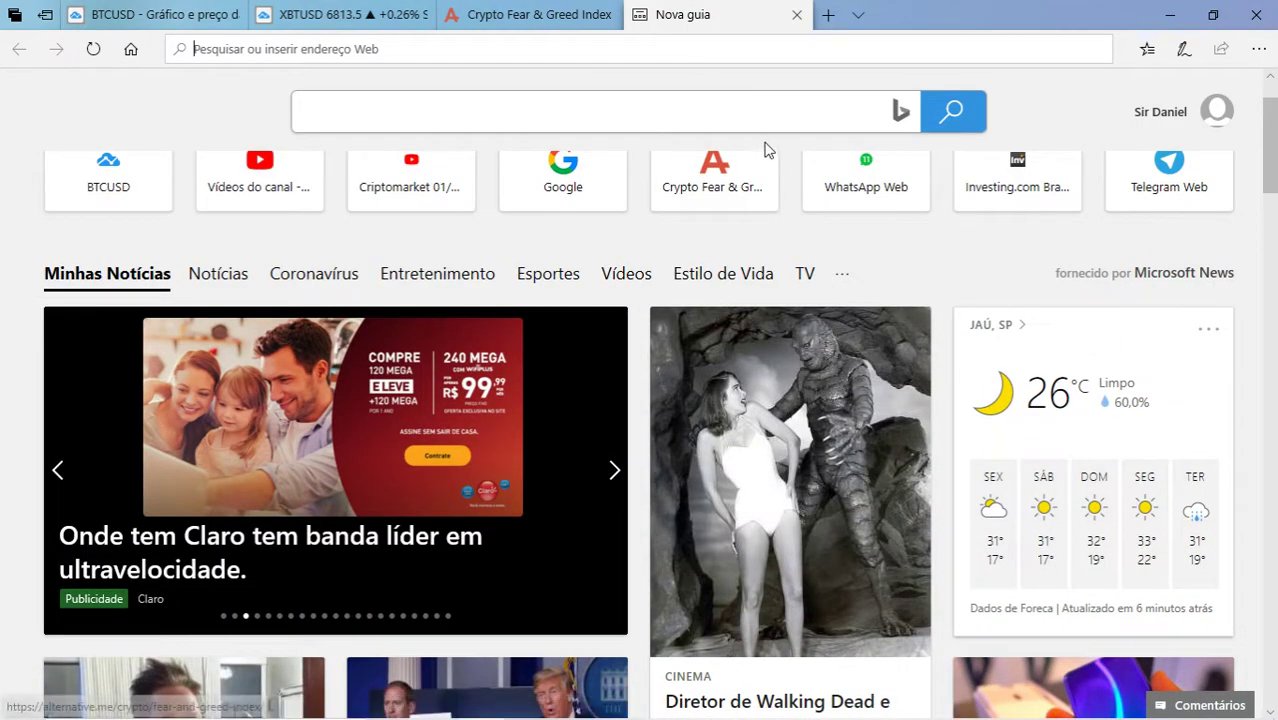
{"action": "scroll", "coordinate": [810, 170], "scroll_direction": "up", "scroll_amount": 1}
{"action": "left_click", "coordinate": [558, 17]}
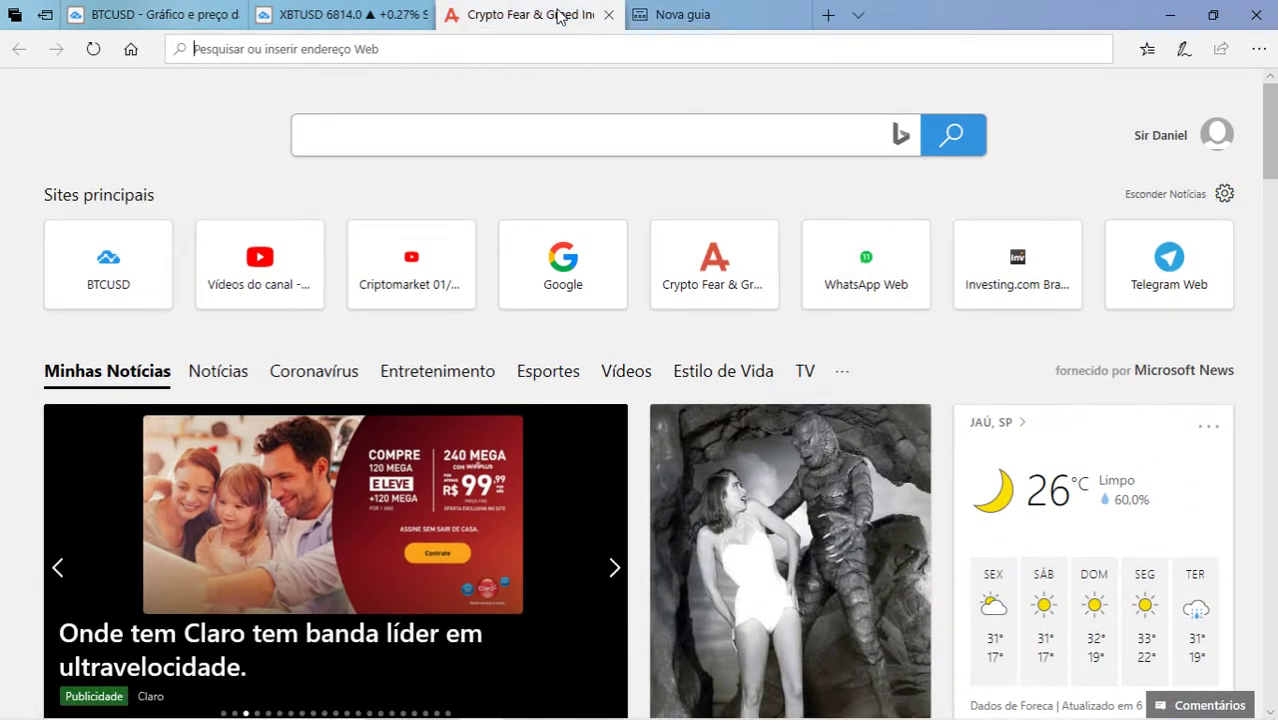
Examine the Crypto Fear & Greed Index gauge and historical values alongside the XBTUSD daily chart
{"action": "mouse_move", "coordinate": [490, 96]}
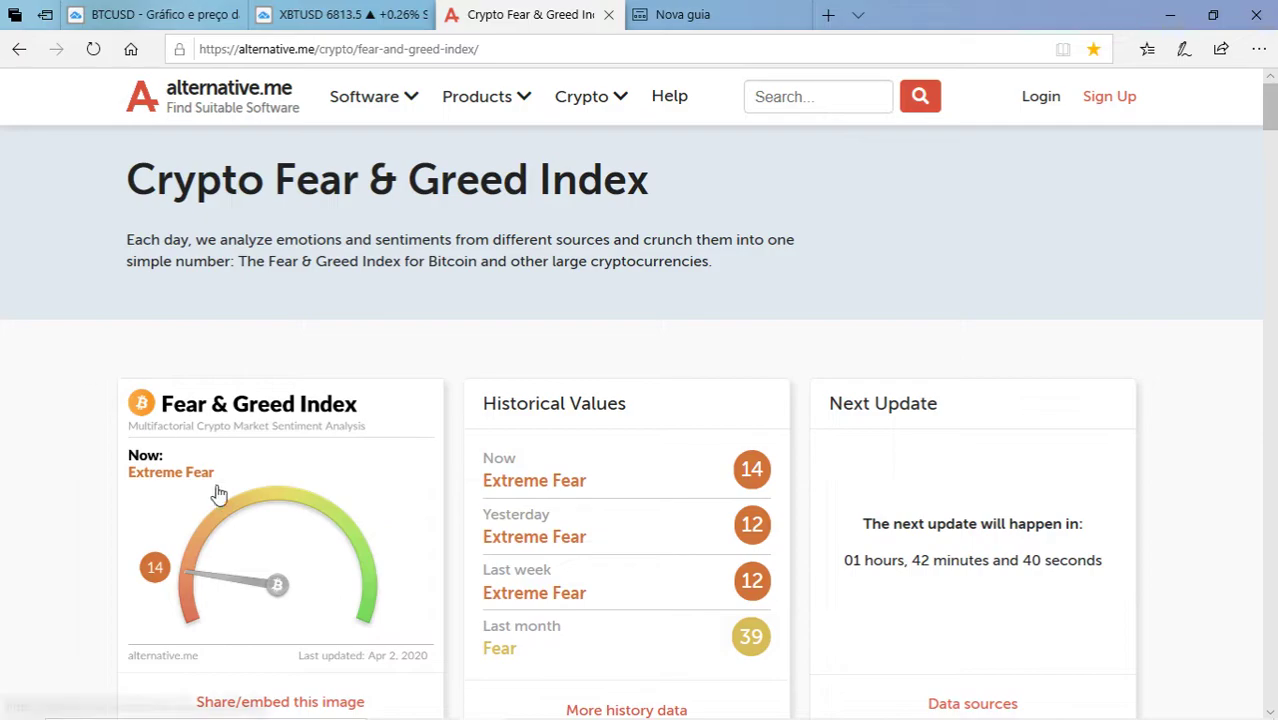
{"action": "left_click", "coordinate": [340, 14]}
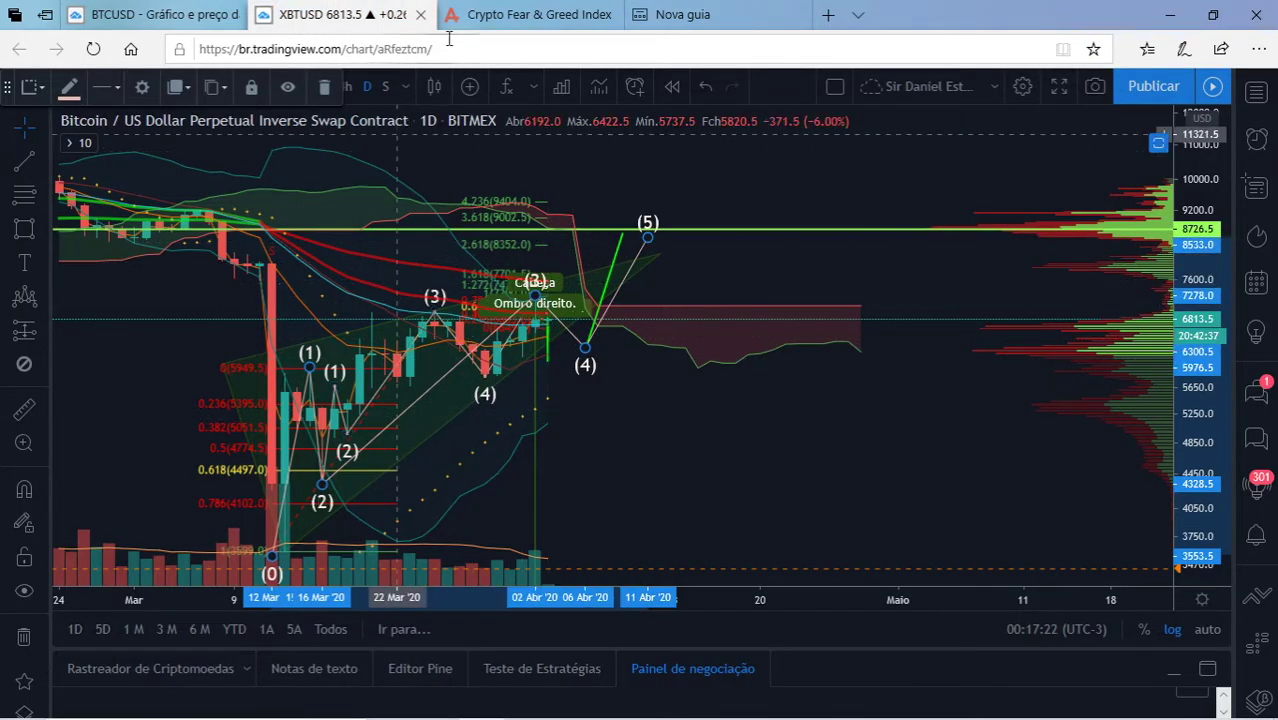
{"action": "left_click", "coordinate": [527, 12]}
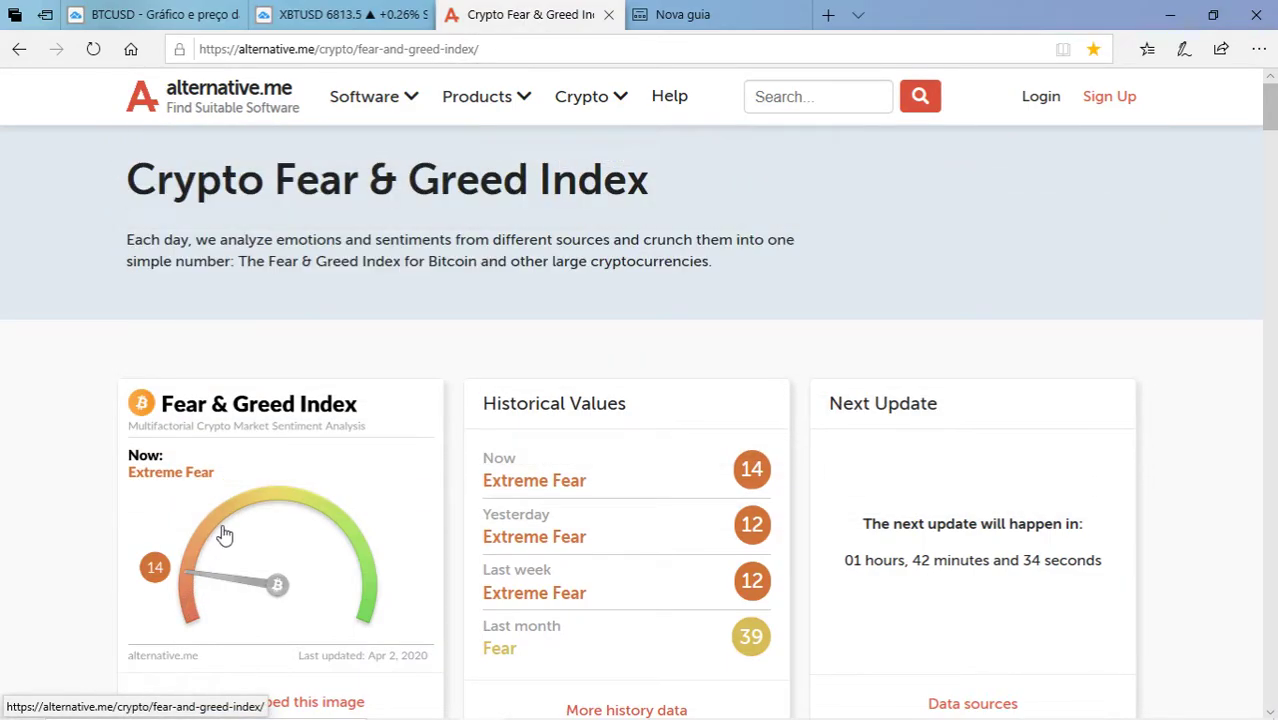
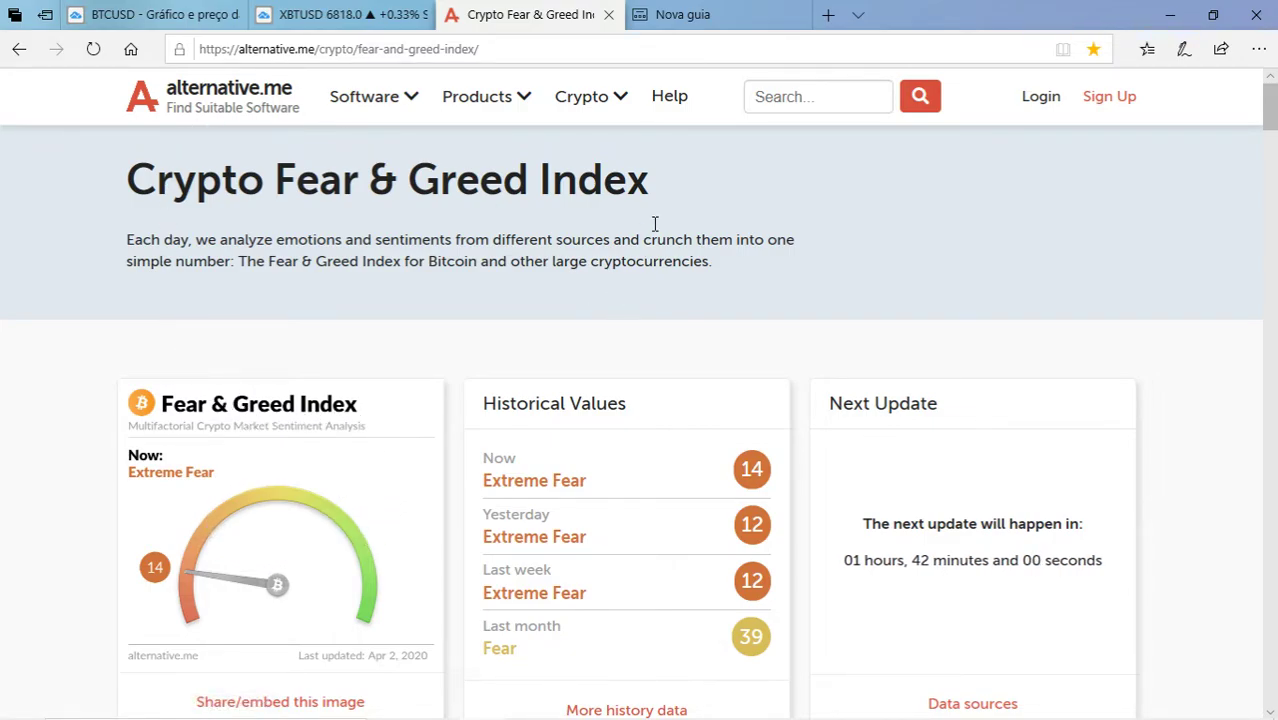
{"action": "left_click", "coordinate": [688, 22]}
{"action": "type", "text": "www"}
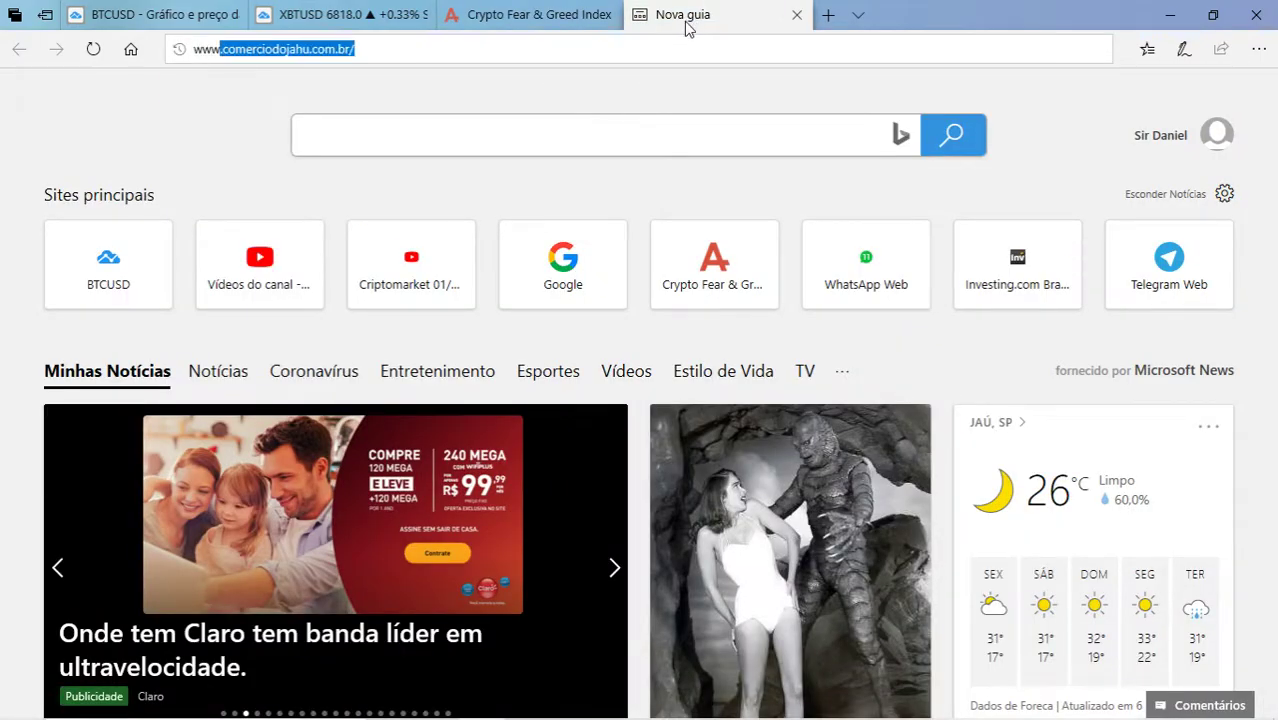
{"action": "type", "text": ".te"}
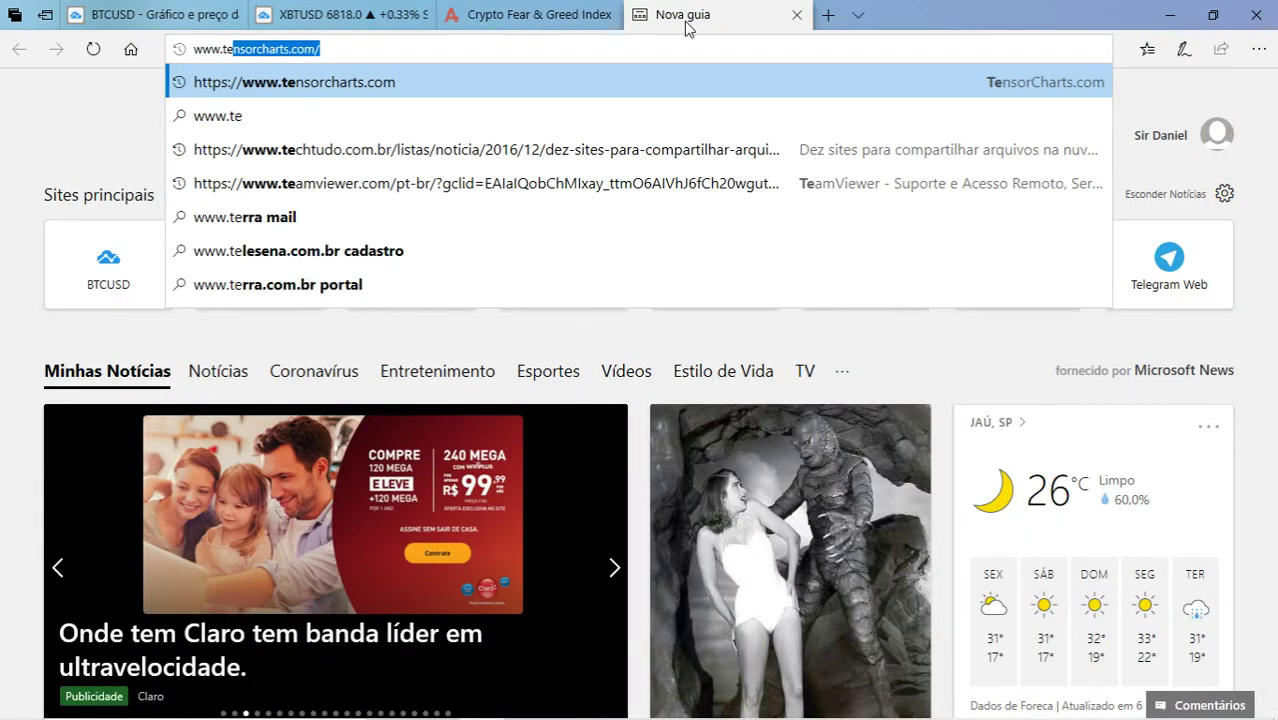
{"action": "key", "text": "Return"}
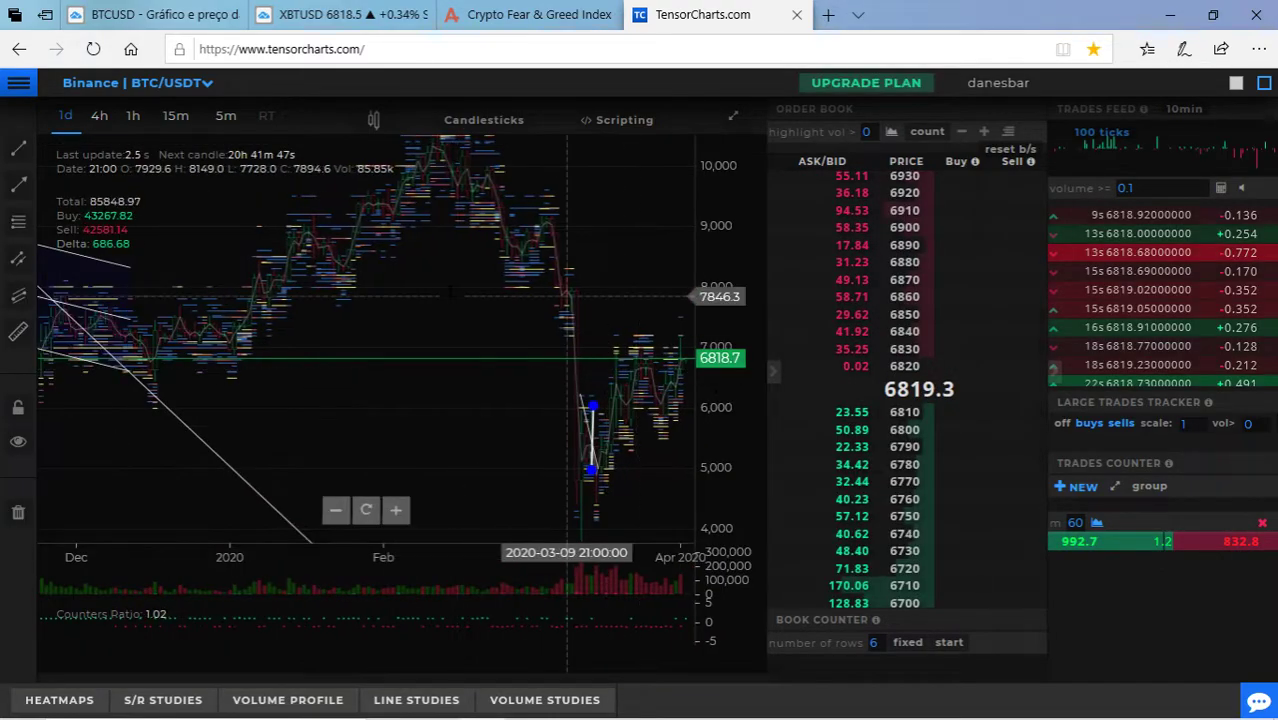
Examine the order levels around the latest daily candles on the Binance BTC/USDT heatmap chart
{"action": "scroll", "coordinate": [488, 284], "scroll_direction": "up", "scroll_amount": 5}
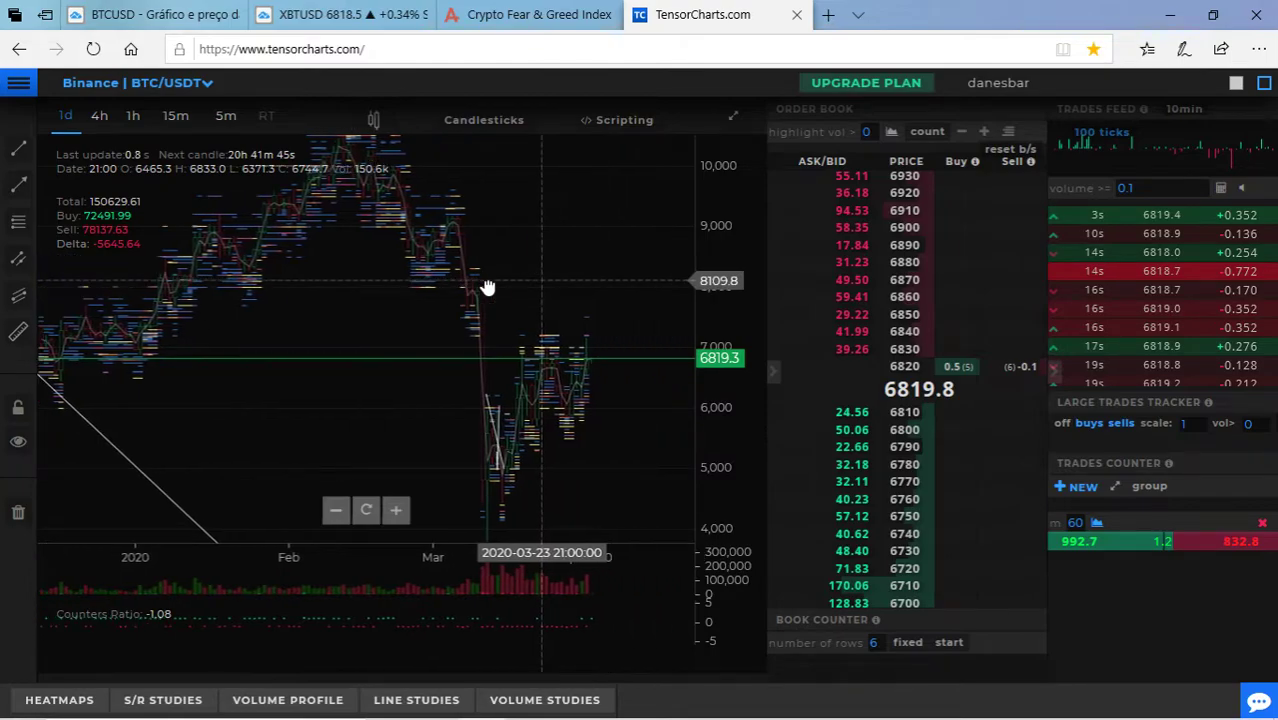
{"action": "scroll", "coordinate": [488, 284], "scroll_direction": "up", "scroll_amount": 3}
{"action": "left_click_drag", "start_coordinate": [488, 300], "coordinate": [174, 384]}
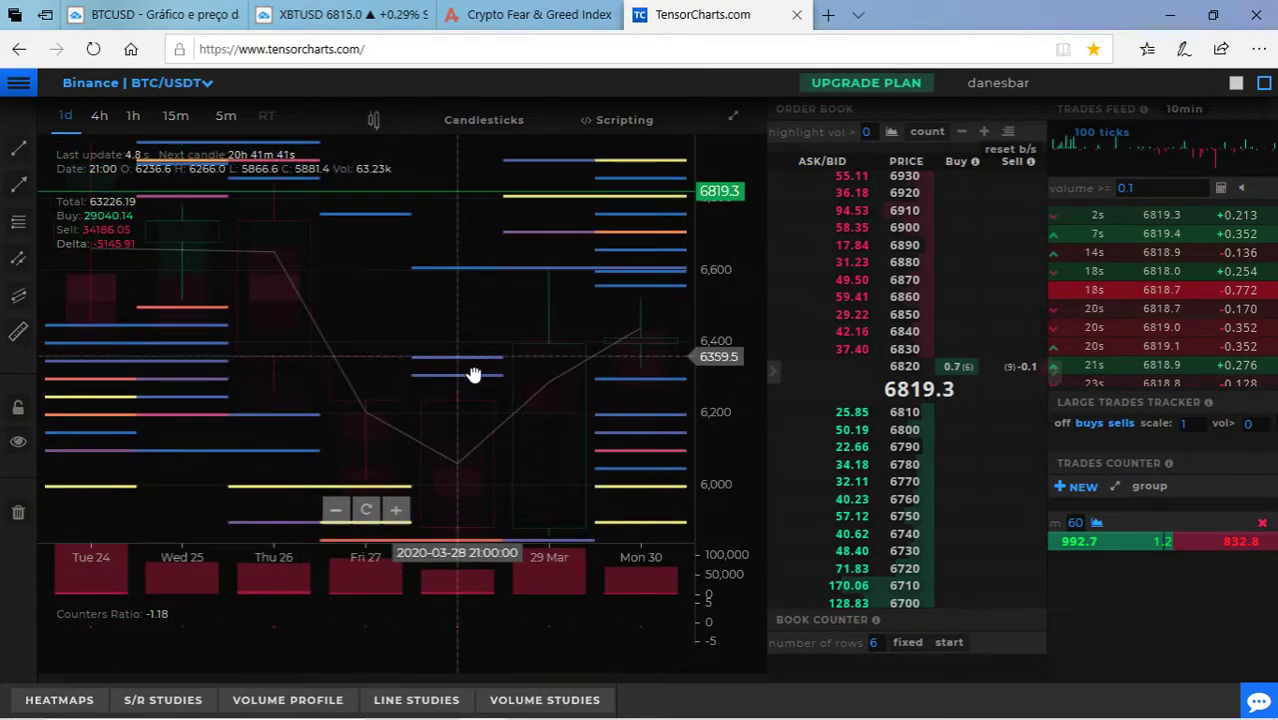
{"action": "left_click_drag", "start_coordinate": [479, 371], "coordinate": [194, 379]}
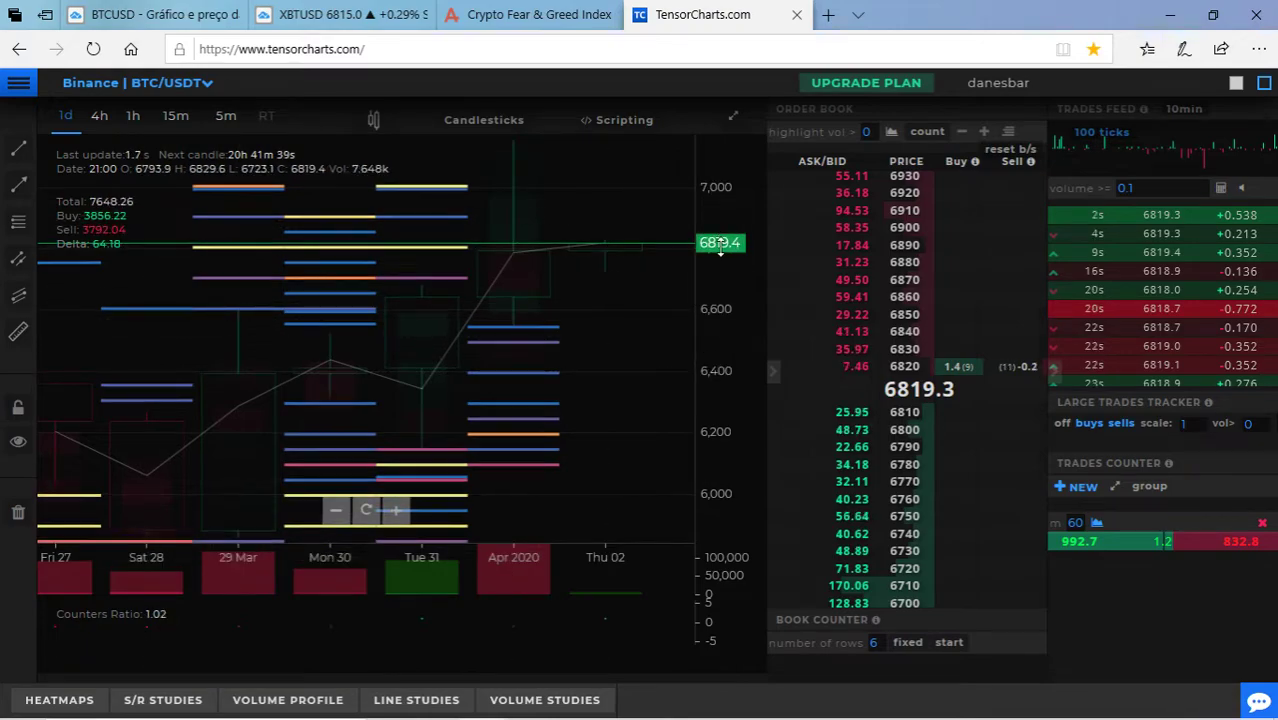
{"action": "left_click_drag", "start_coordinate": [645, 370], "coordinate": [594, 424]}
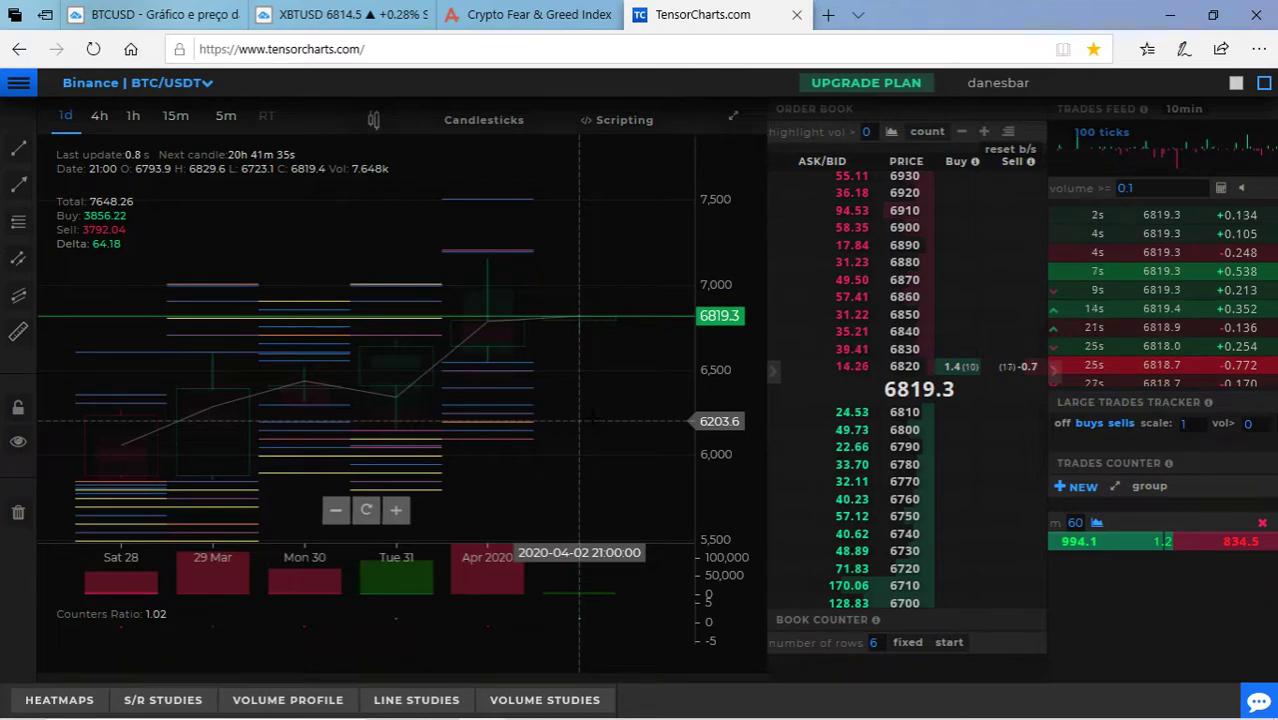
{"action": "left_click_drag", "start_coordinate": [594, 423], "coordinate": [511, 412]}
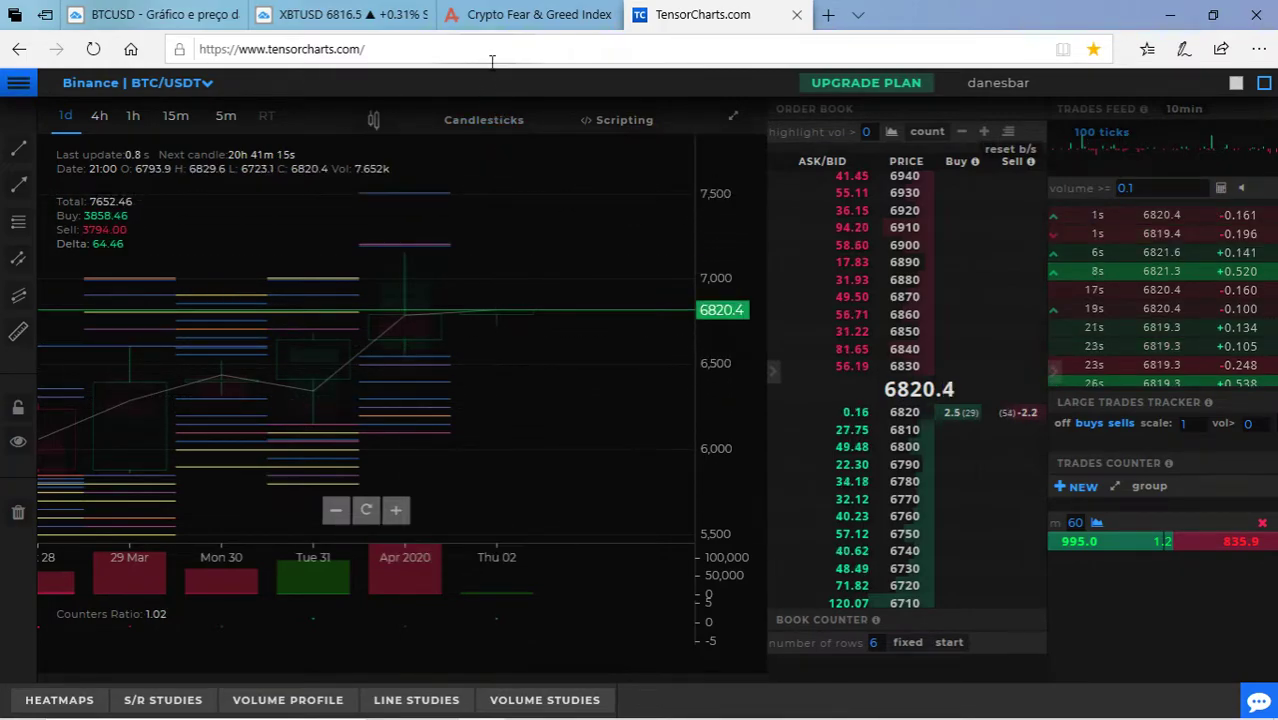
Load coinfarm.online in a new browser tab and check the OBS recording while the page loads
{"action": "left_click", "coordinate": [827, 16]}
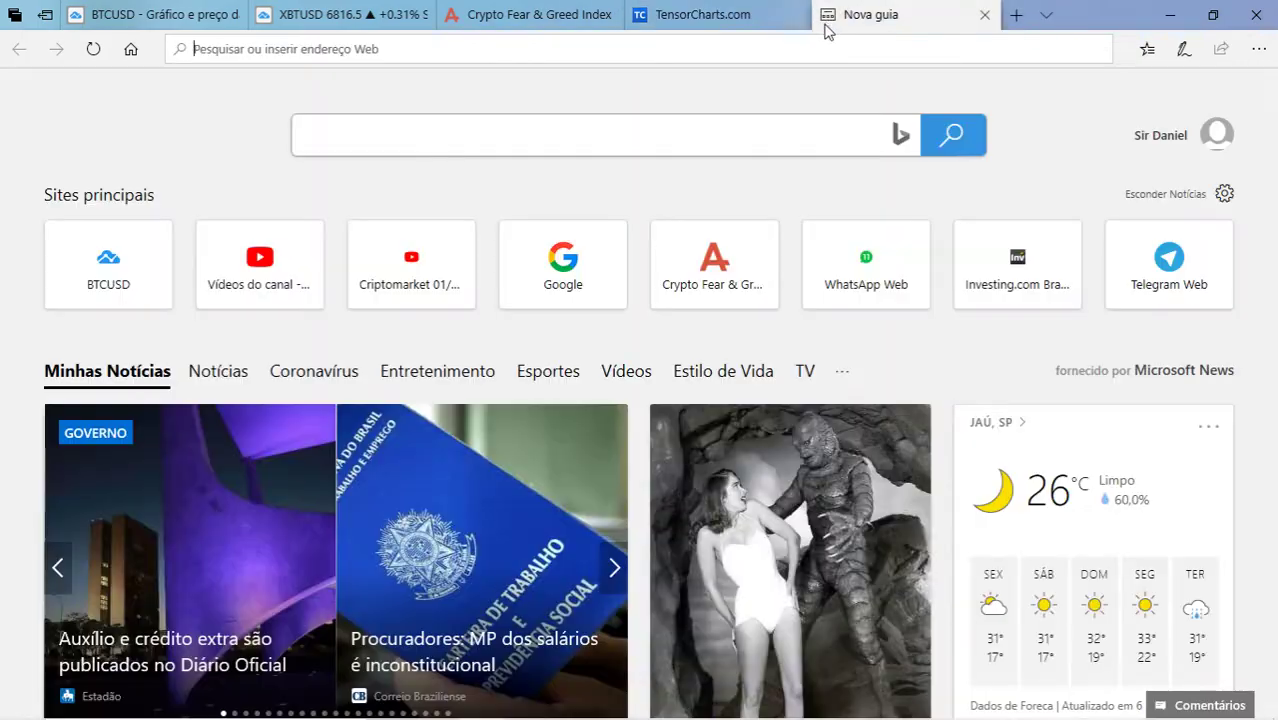
{"action": "type", "text": "coin"}
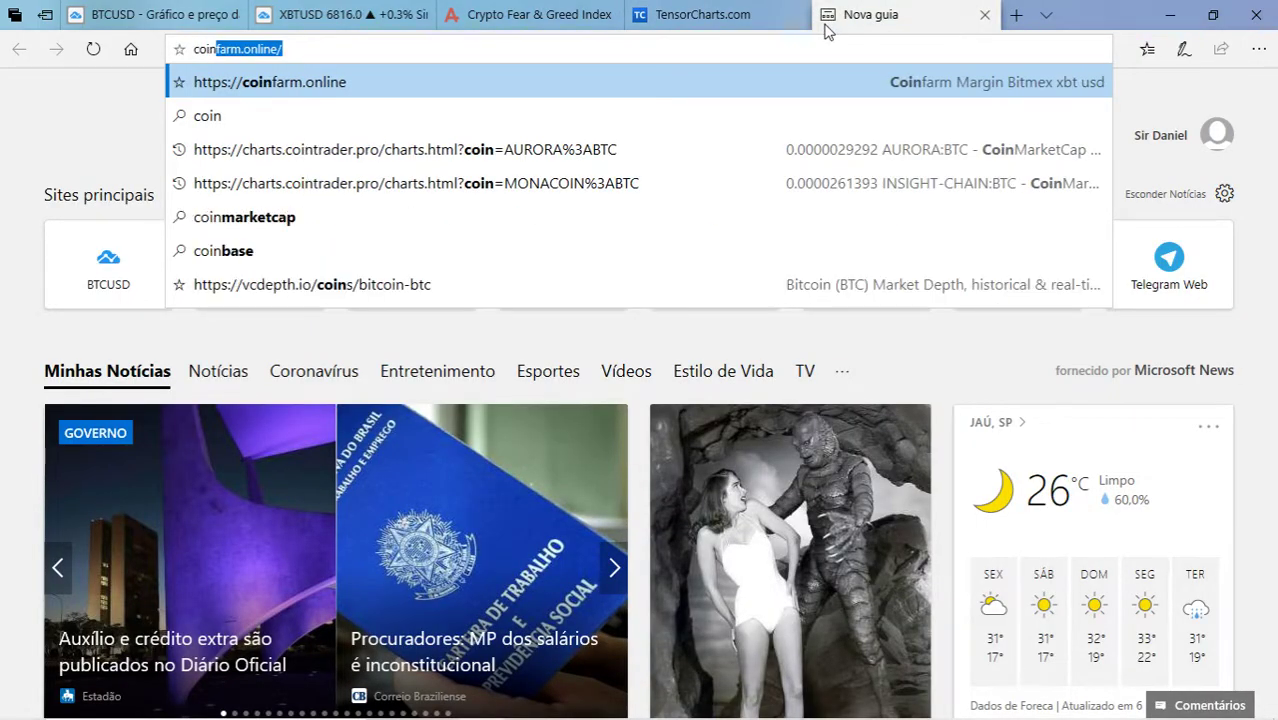
{"action": "key", "text": "Return"}
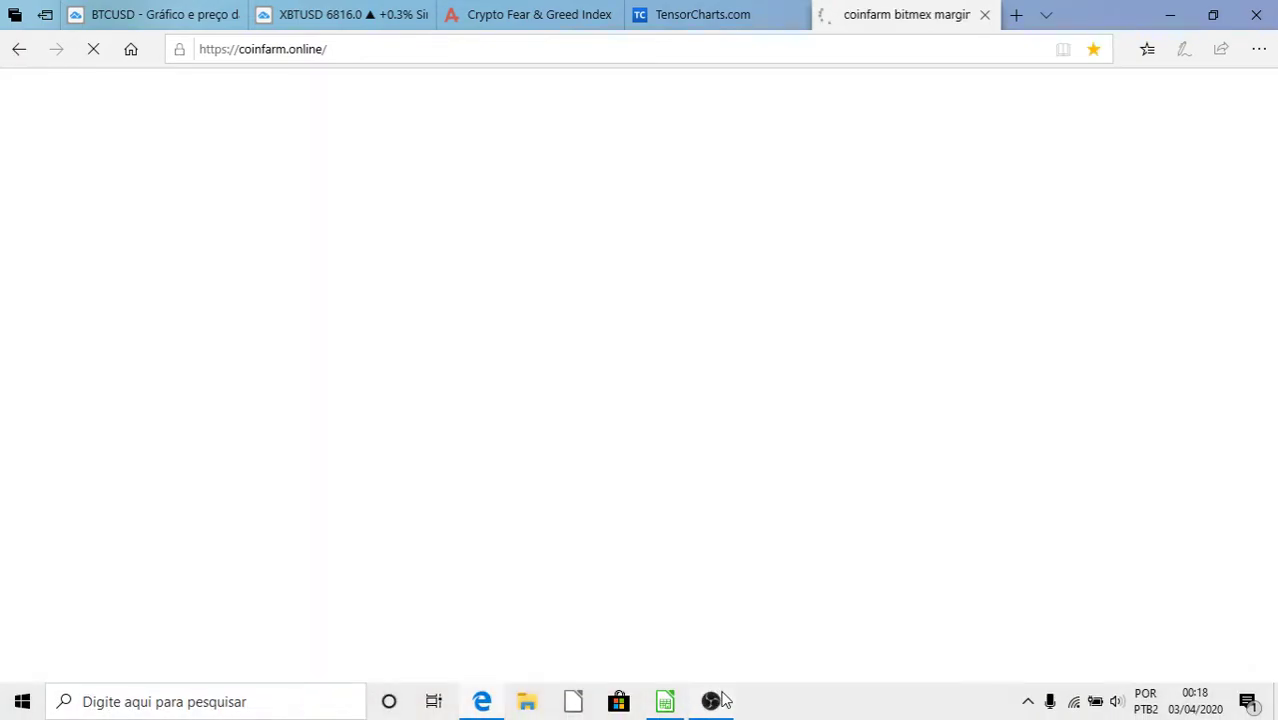
{"action": "left_click", "coordinate": [710, 714]}
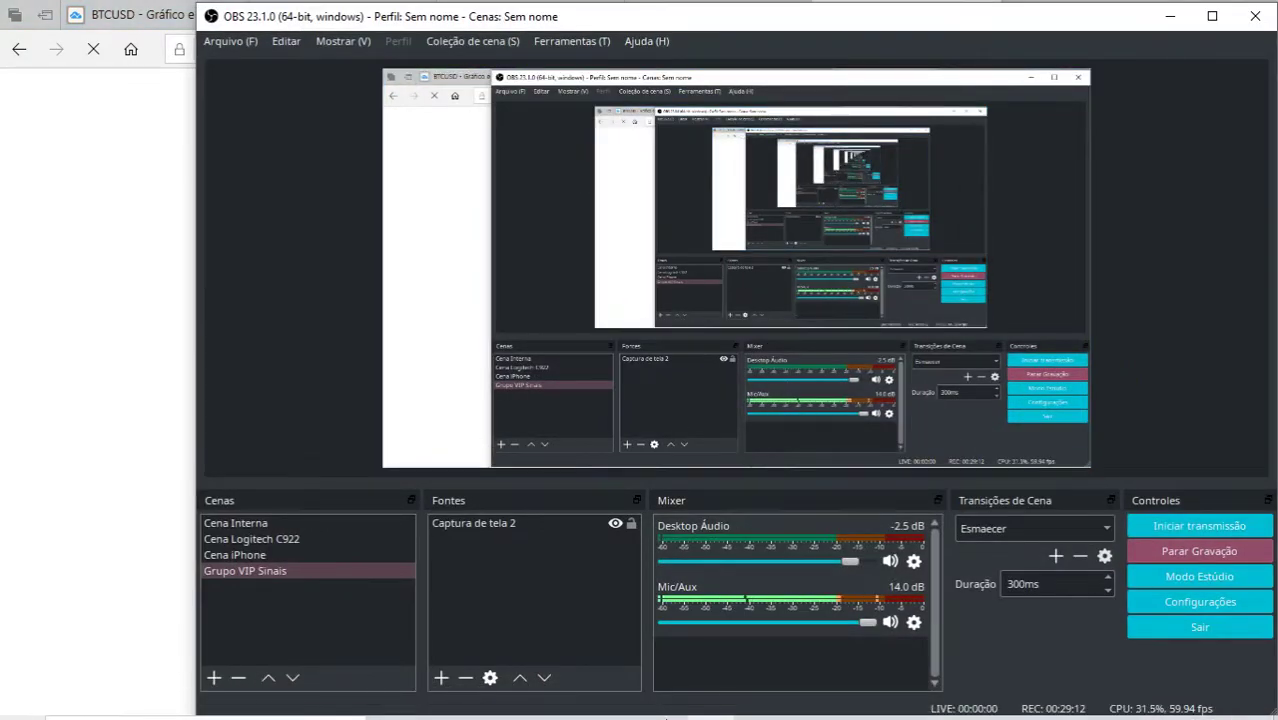
{"action": "left_click", "coordinate": [711, 703]}
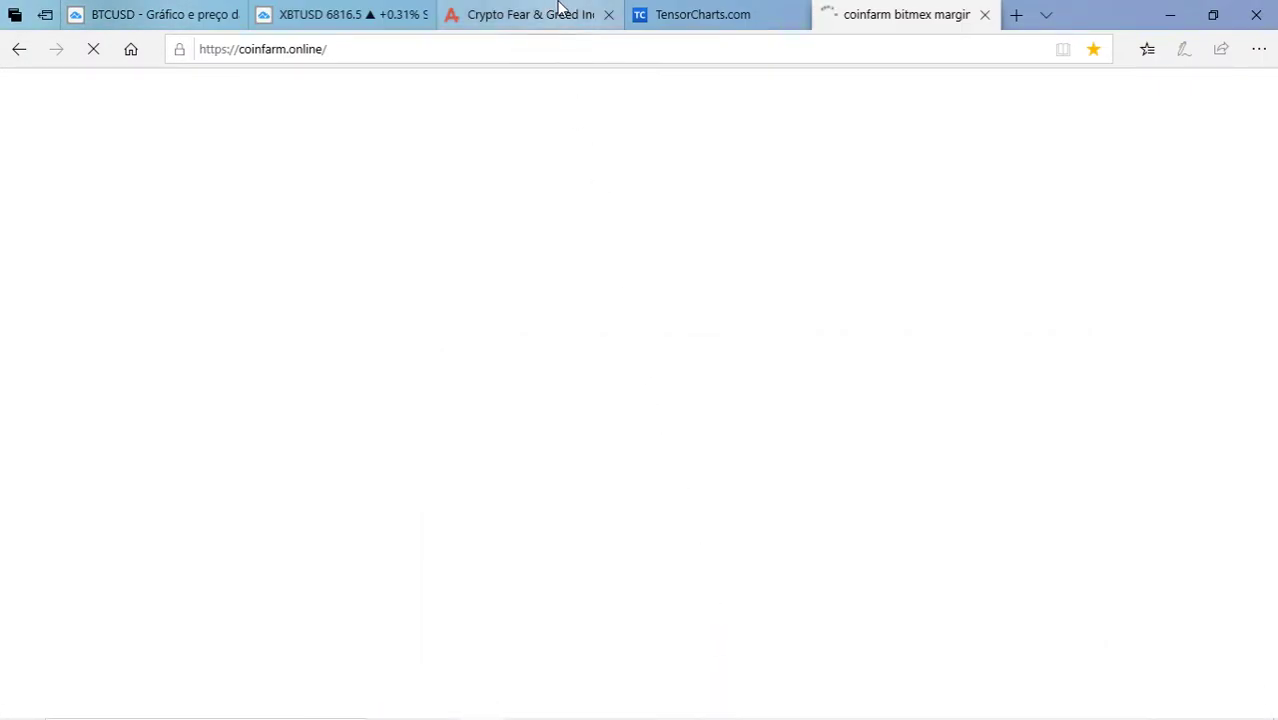
{"action": "mouse_move", "coordinate": [608, 8]}
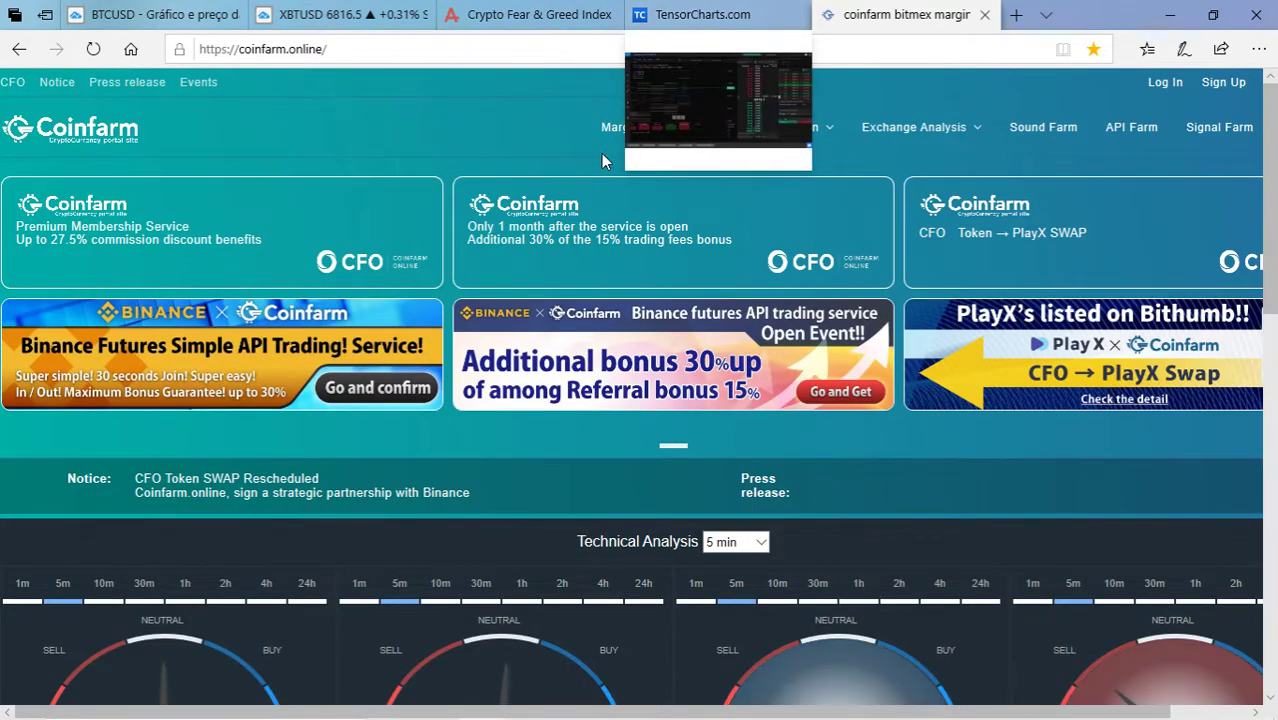
Set the Coinfarm Technical Analysis interval to 1 DAY and bring the exchange gauges into view
{"action": "left_click", "coordinate": [748, 543]}
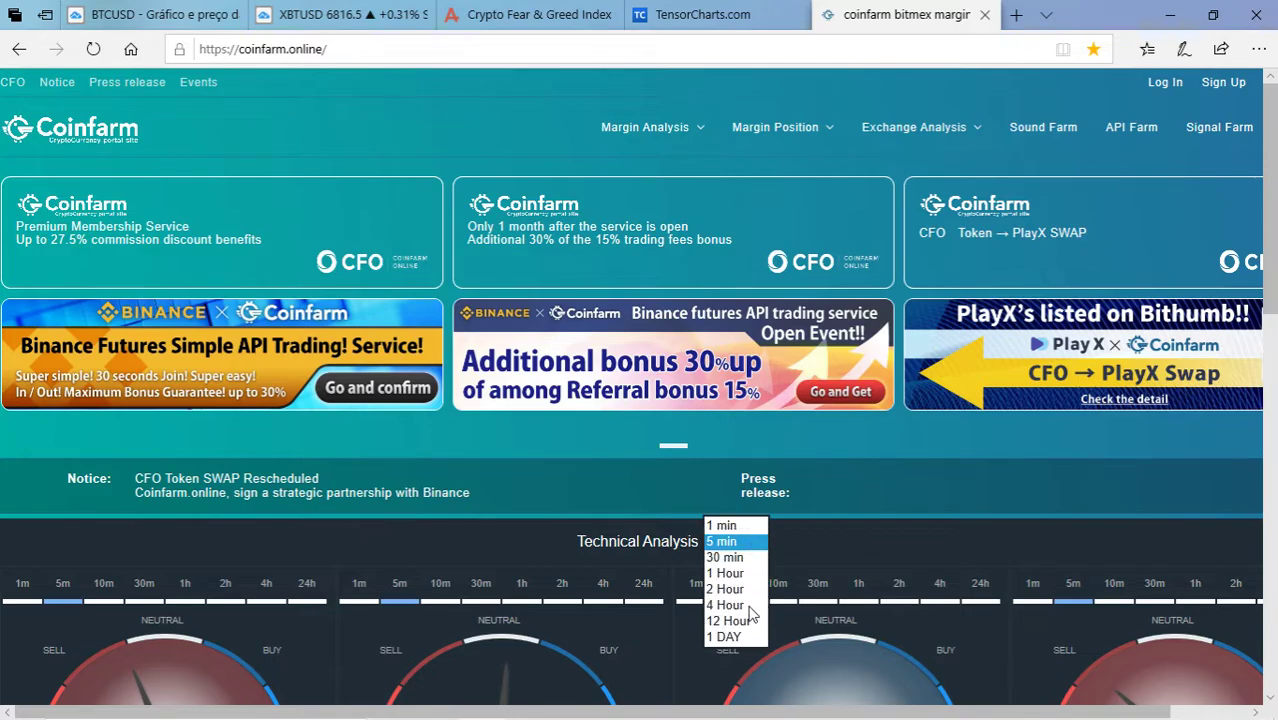
{"action": "left_click", "coordinate": [728, 634]}
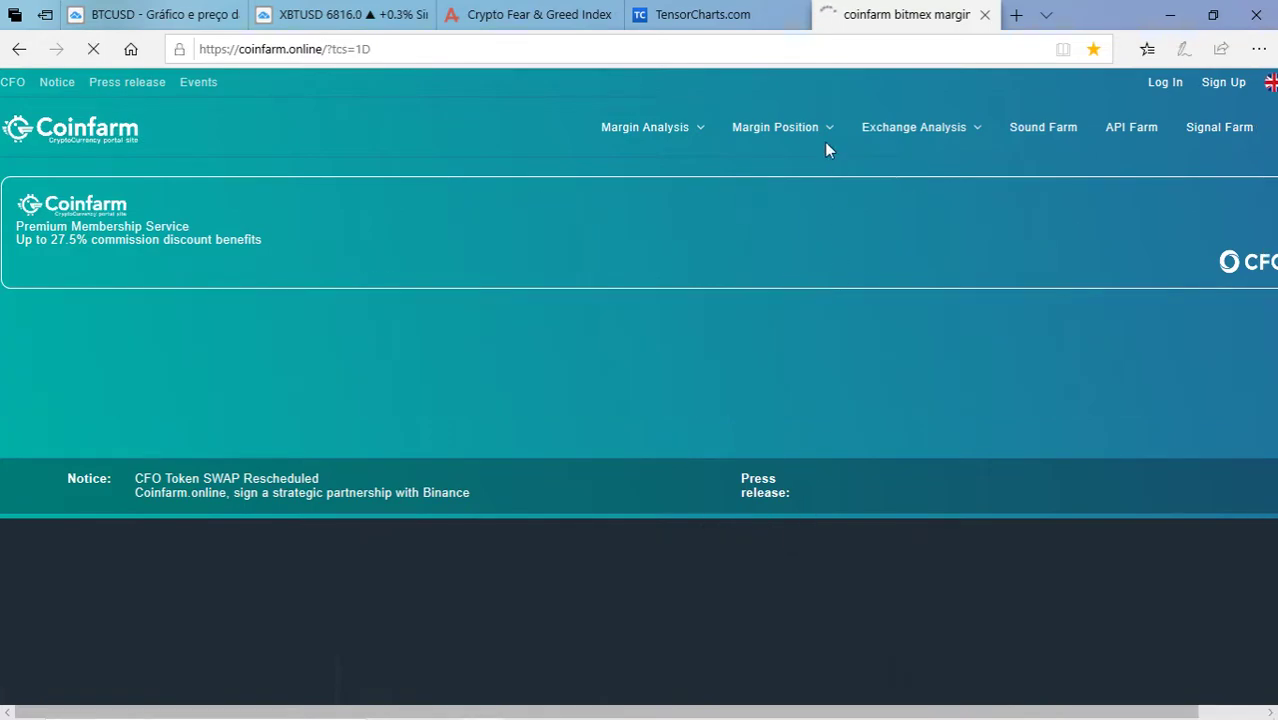
{"action": "scroll", "coordinate": [657, 230], "scroll_direction": "down", "scroll_amount": 4}
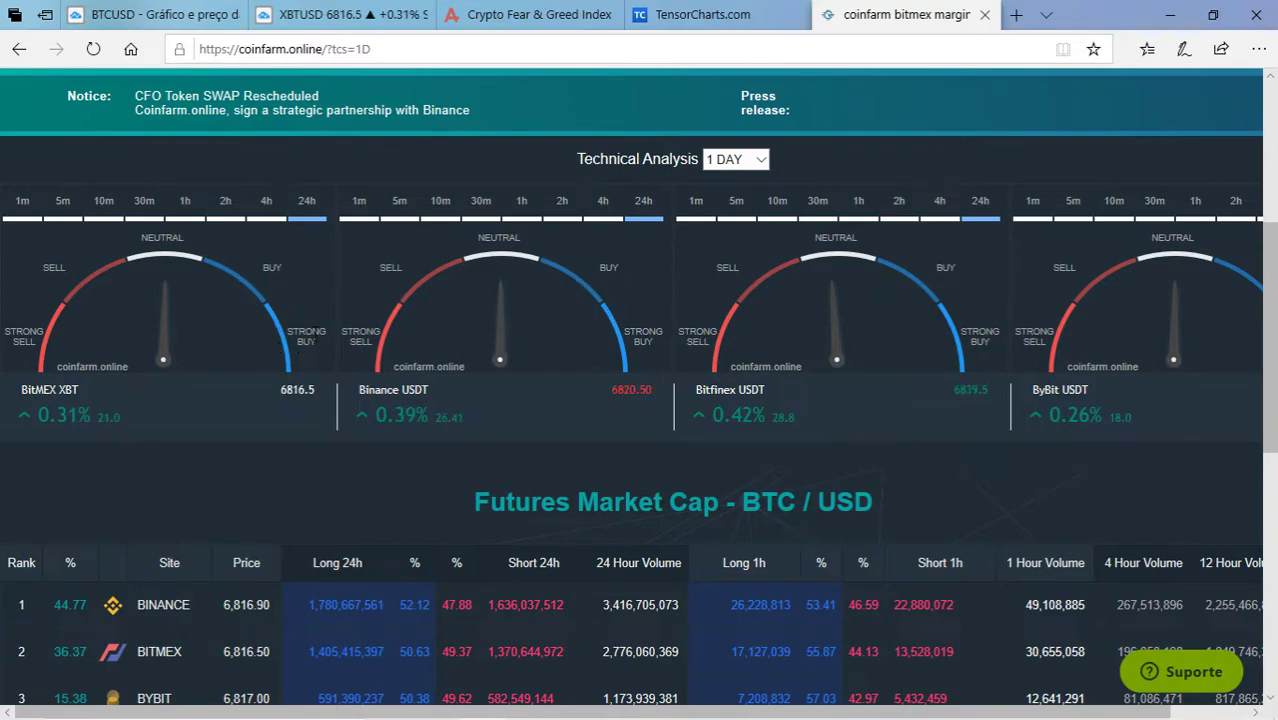
Examine the 24-hour long and short percentages per exchange in the Futures Market Cap - BTC / USD table
{"action": "scroll", "coordinate": [560, 345], "scroll_direction": "down", "scroll_amount": 2}
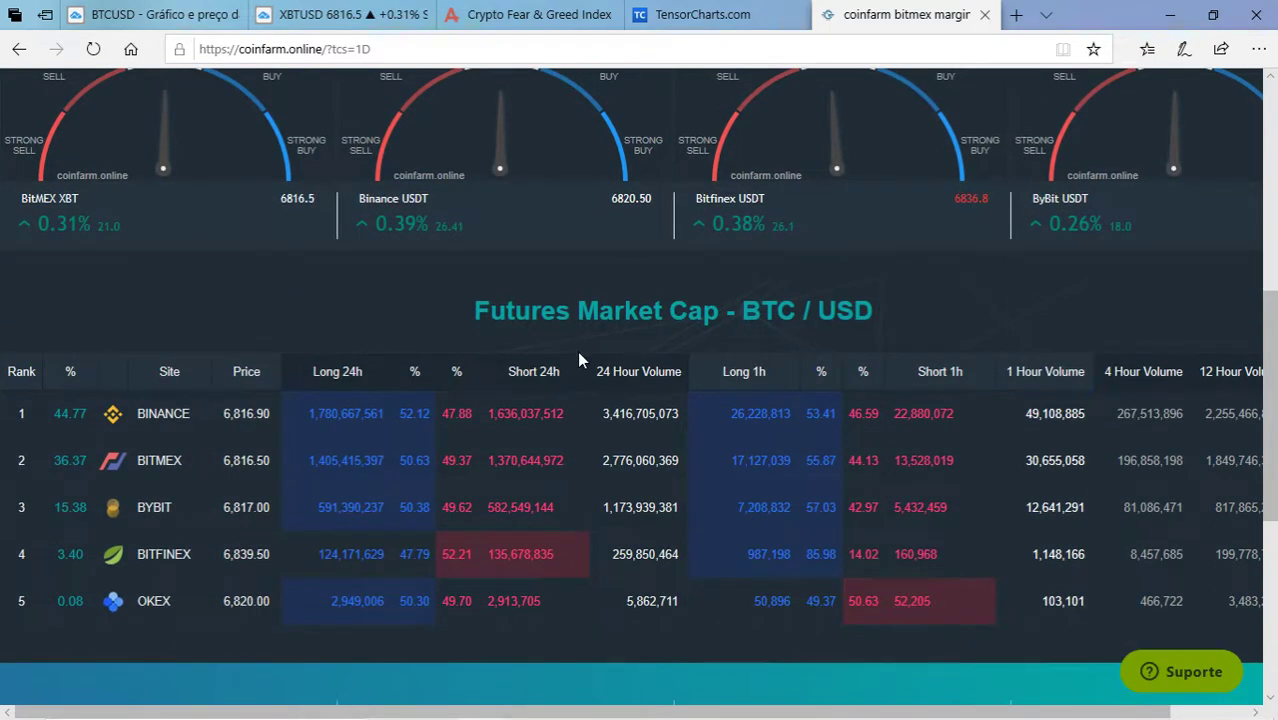
{"action": "scroll", "coordinate": [577, 351], "scroll_direction": "down", "scroll_amount": 1}
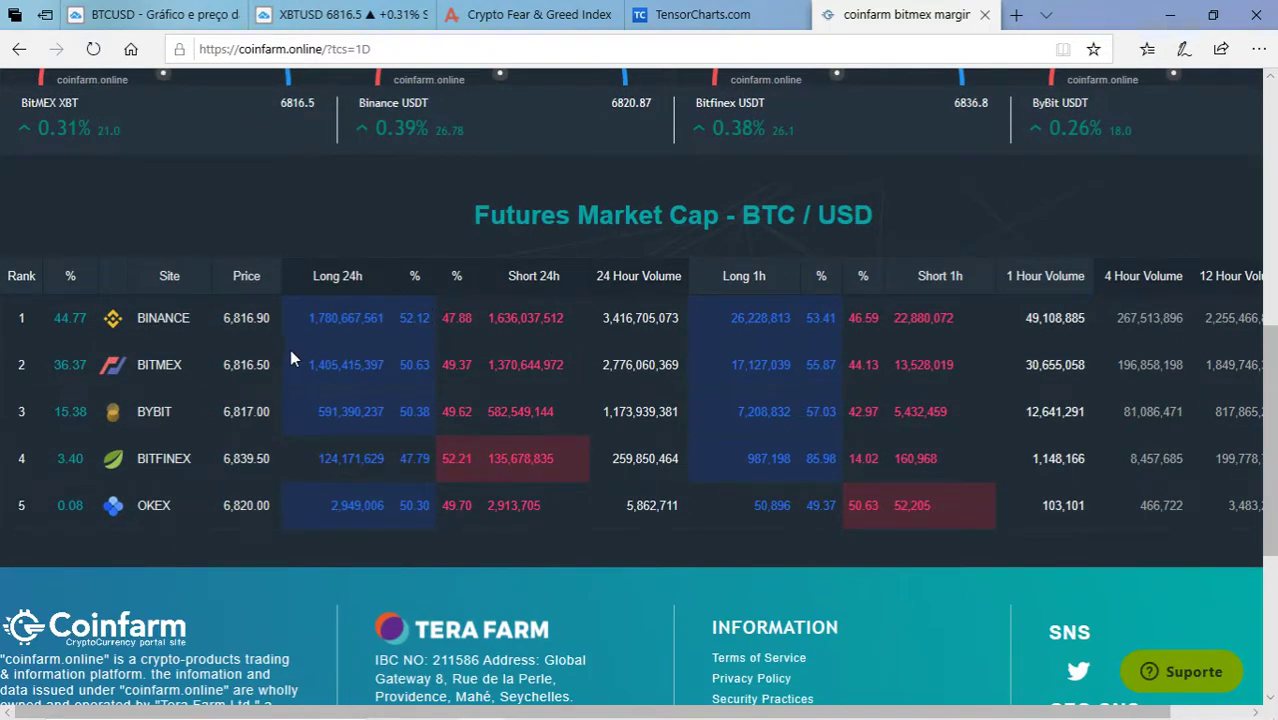
{"action": "left_click_drag", "start_coordinate": [432, 318], "coordinate": [416, 320]}
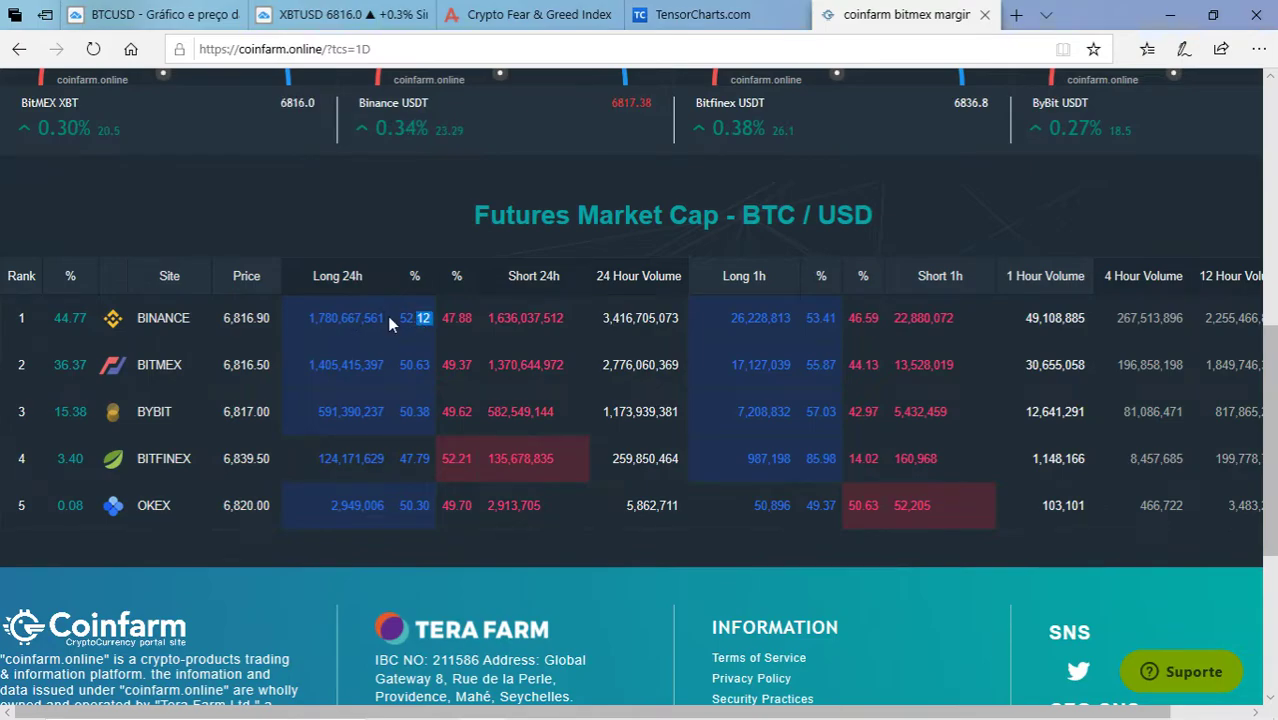
{"action": "left_click", "coordinate": [443, 318]}
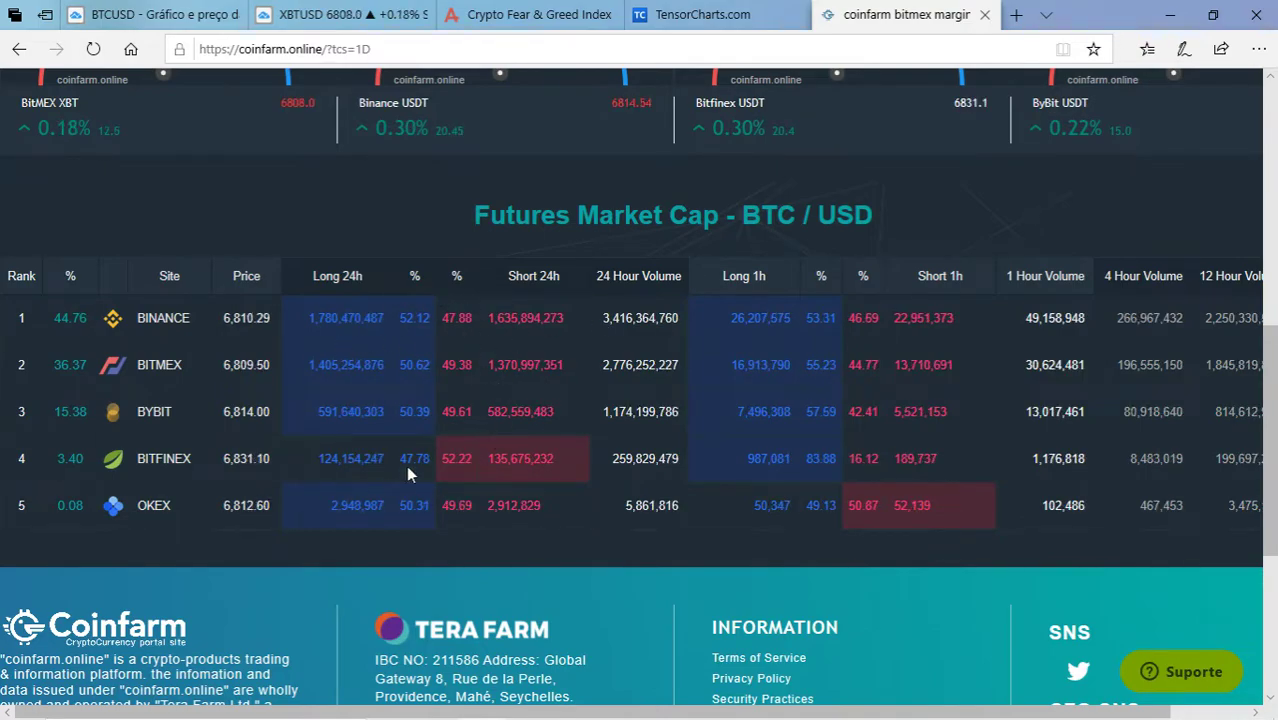
{"action": "scroll", "coordinate": [520, 460], "scroll_direction": "up", "scroll_amount": 5}
{"action": "scroll", "coordinate": [530, 470], "scroll_direction": "up", "scroll_amount": 2}
{"action": "scroll", "coordinate": [540, 475], "scroll_direction": "down", "scroll_amount": 10}
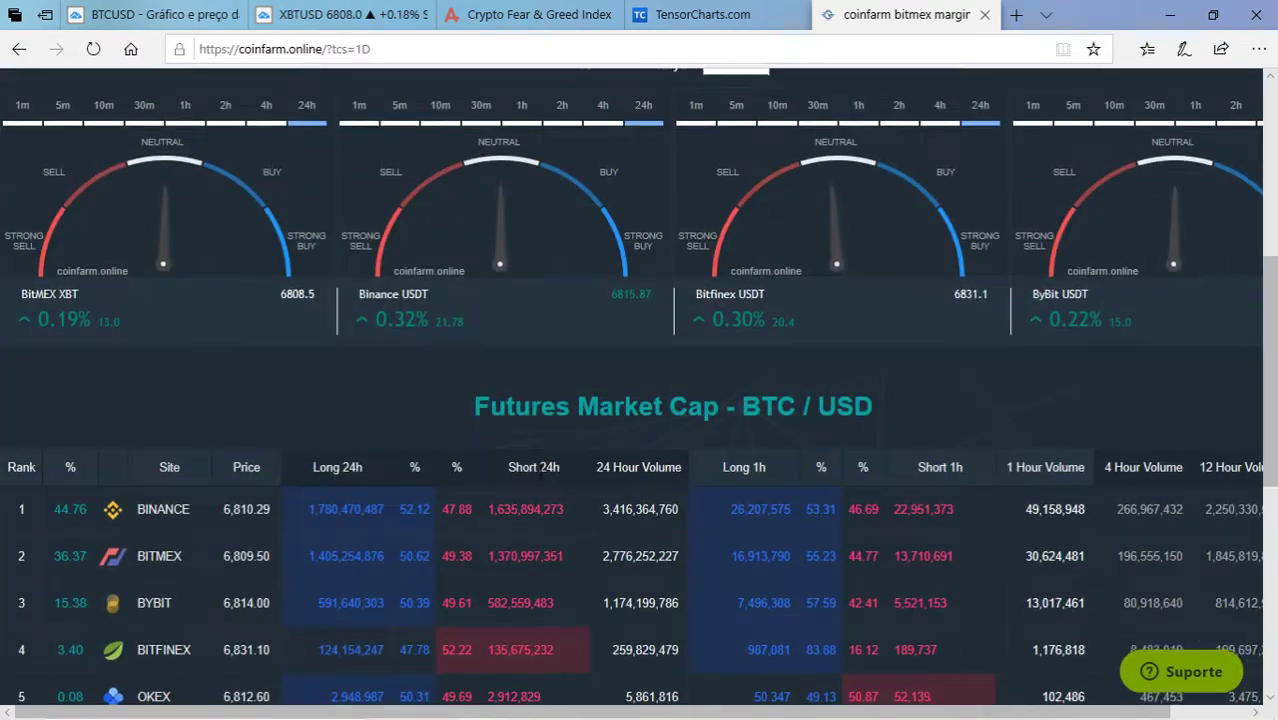
{"action": "scroll", "coordinate": [430, 310], "scroll_direction": "up", "scroll_amount": 4}
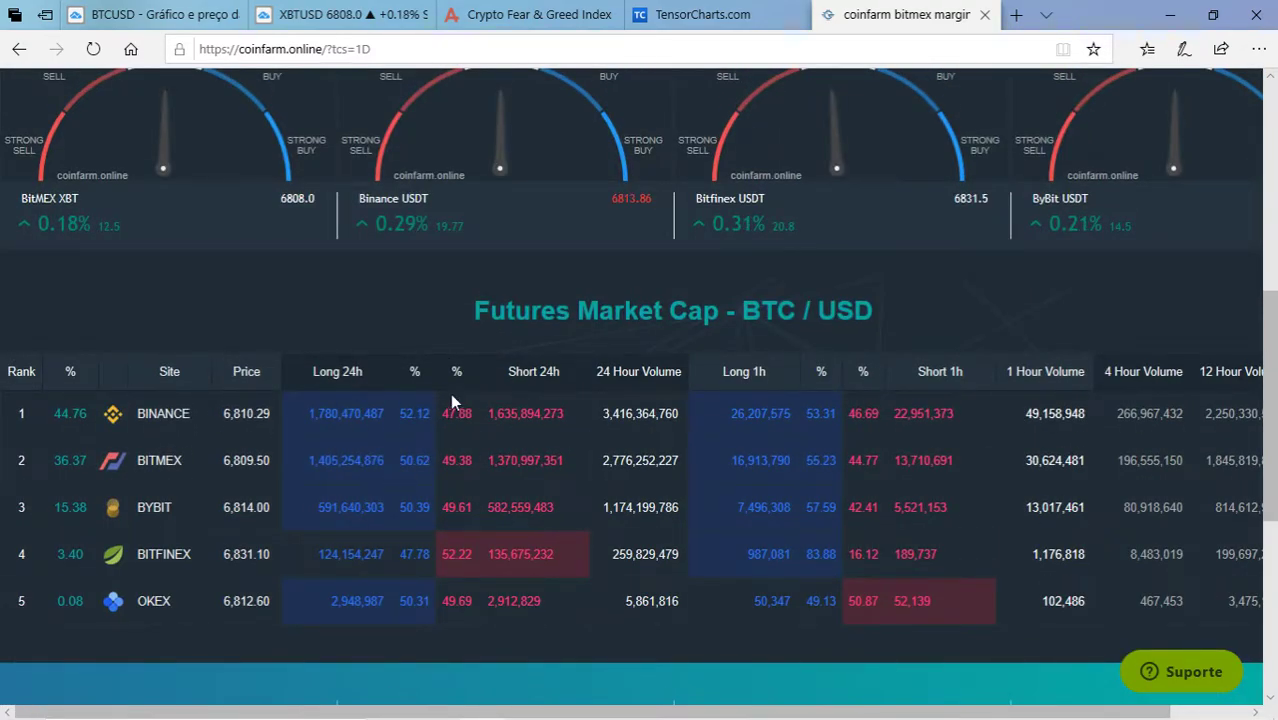
Check the recording status in OBS and minimize its window
{"action": "mouse_move", "coordinate": [720, 715]}
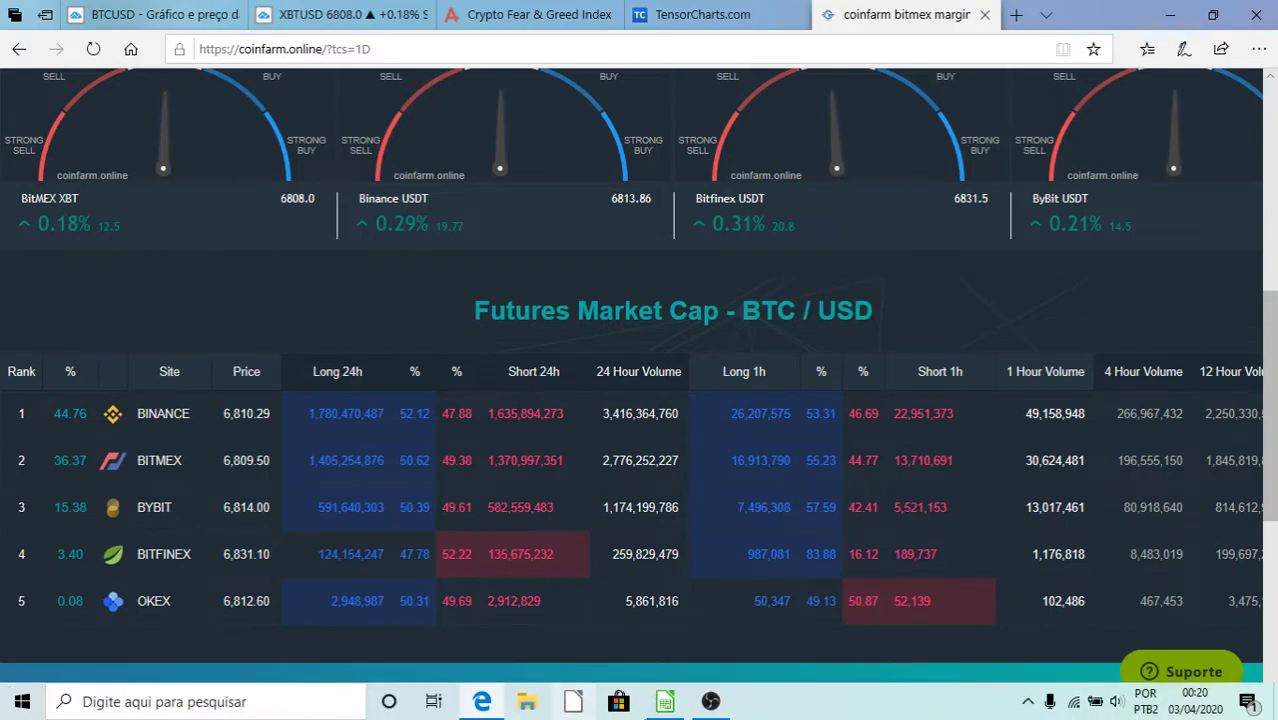
{"action": "left_click", "coordinate": [711, 701]}
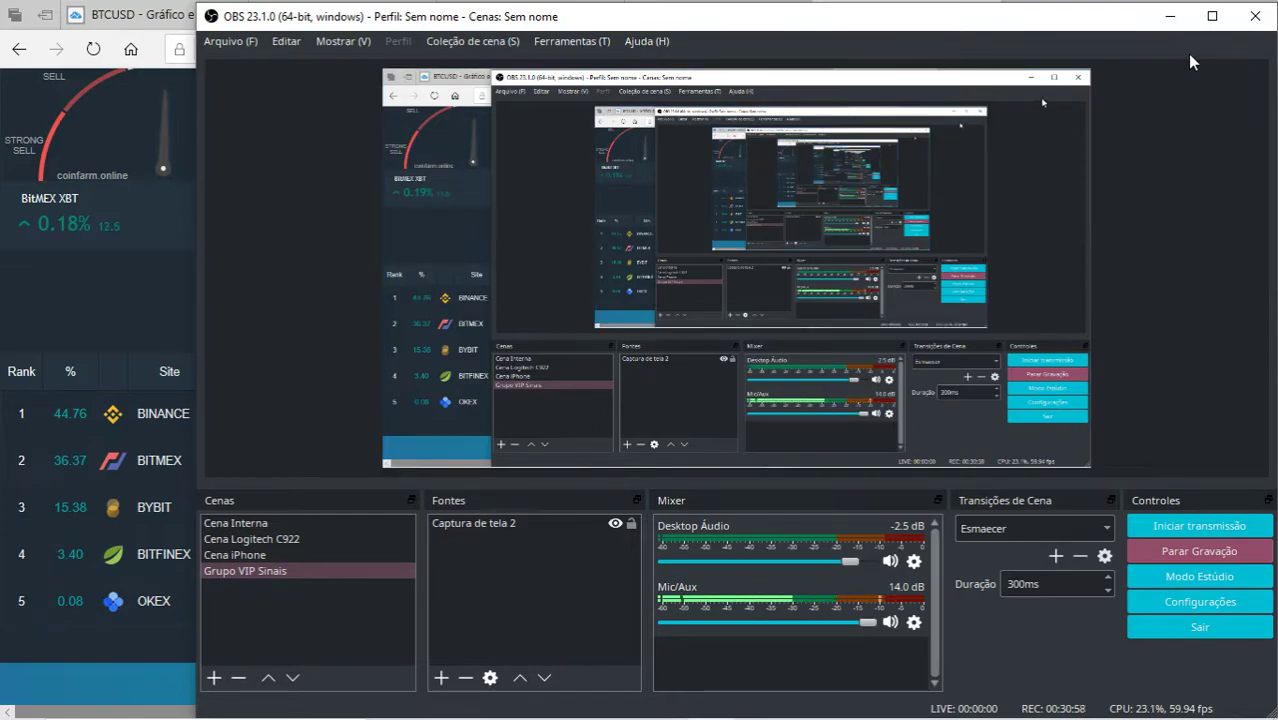
{"action": "left_click", "coordinate": [1170, 16]}
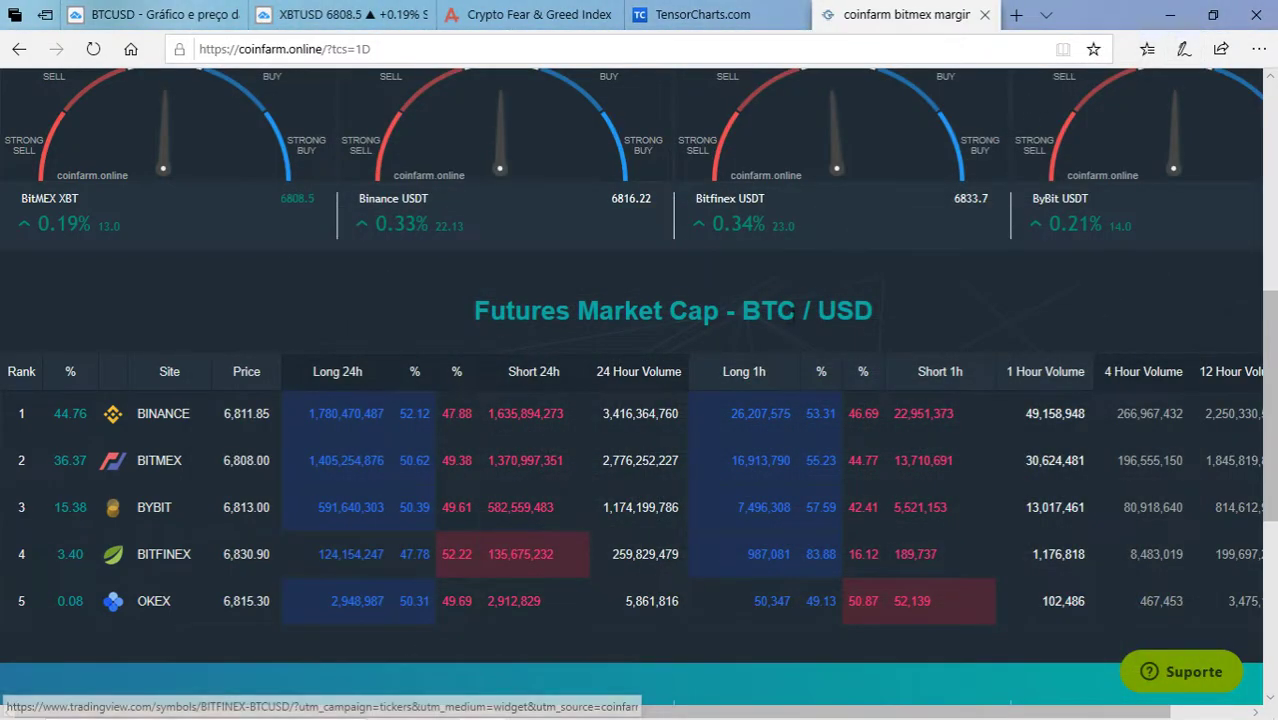
Switch to the LibreOffice Calc workbook and review the signals' entries, targets and profits across the 29-03 a 04-04-2020 sheet
{"action": "left_click", "coordinate": [677, 707]}
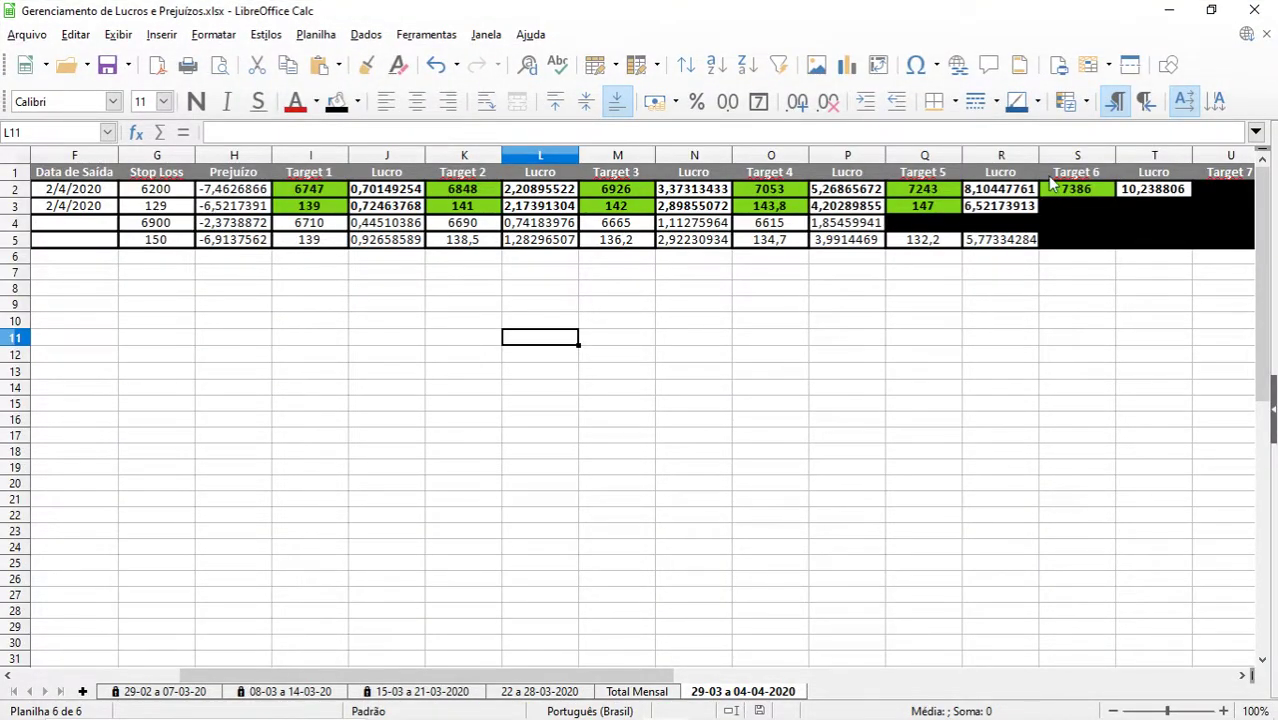
{"action": "left_click_drag", "start_coordinate": [527, 670], "coordinate": [258, 665]}
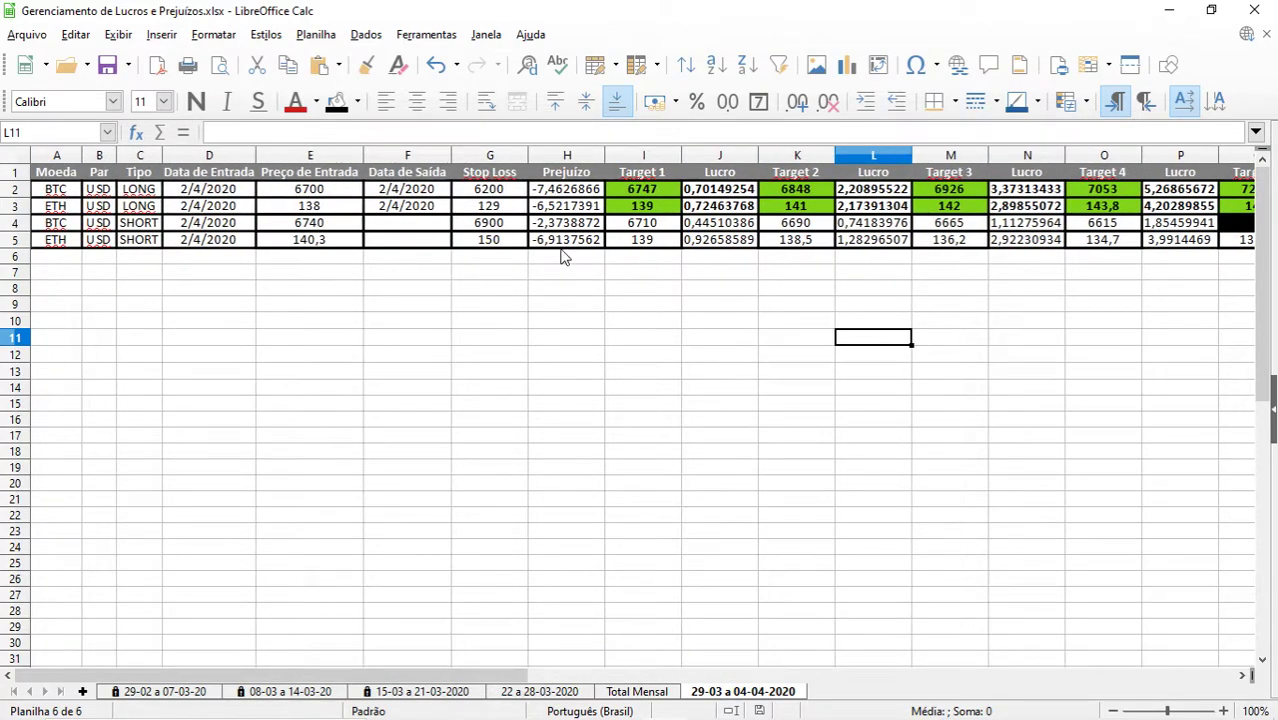
{"action": "left_click_drag", "start_coordinate": [493, 670], "coordinate": [760, 628]}
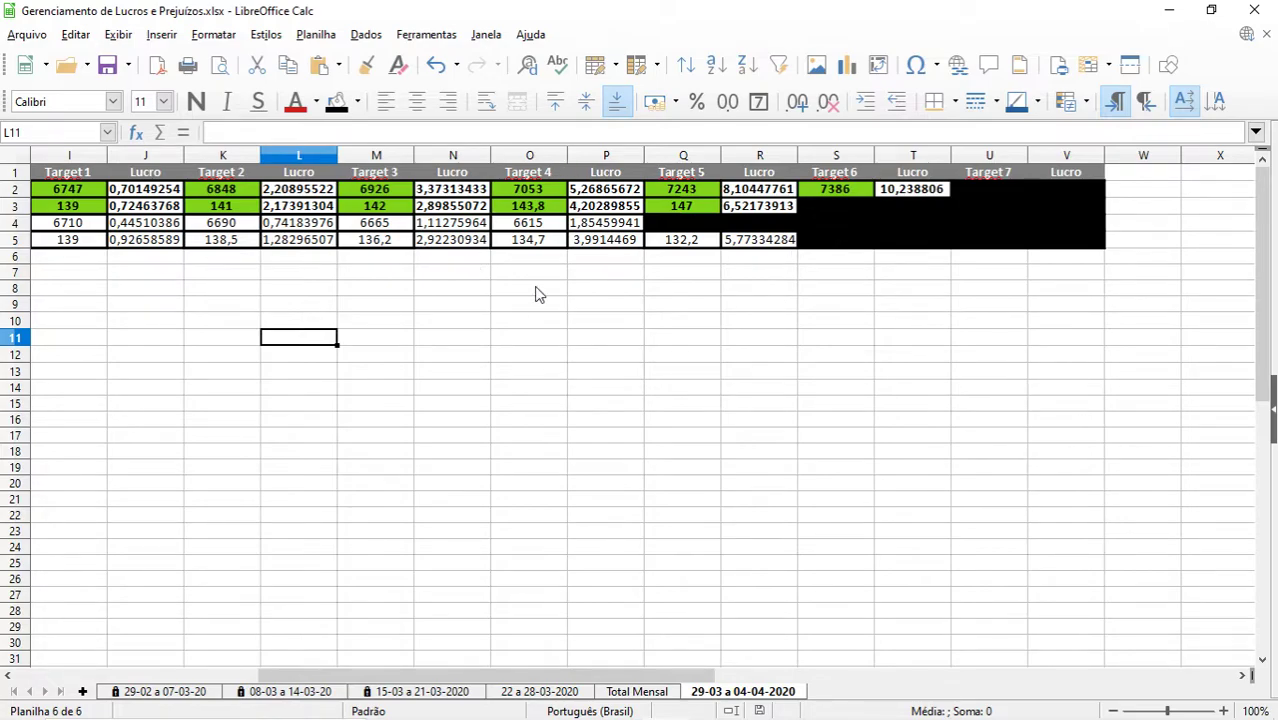
{"action": "left_click", "coordinate": [518, 668]}
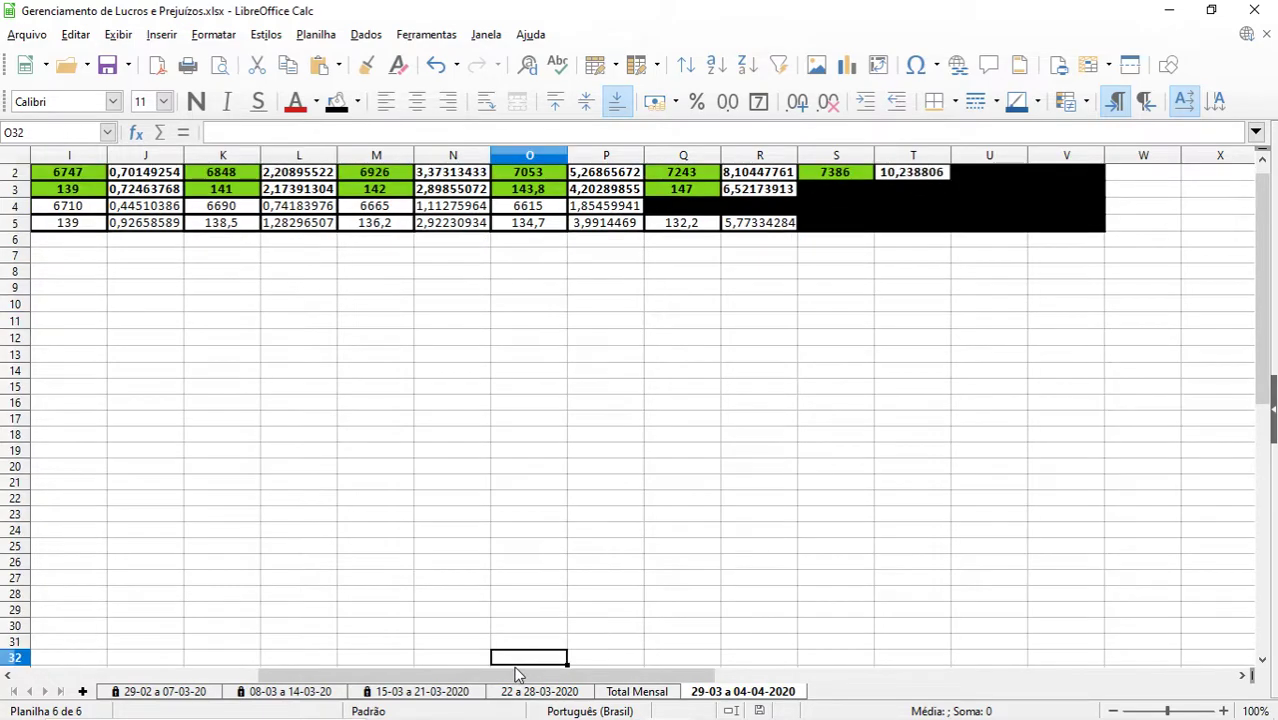
{"action": "left_click_drag", "start_coordinate": [518, 670], "coordinate": [457, 677]}
{"action": "scroll", "coordinate": [462, 449], "scroll_direction": "up", "scroll_amount": 1}
{"action": "left_click_drag", "start_coordinate": [312, 677], "coordinate": [71, 605]}
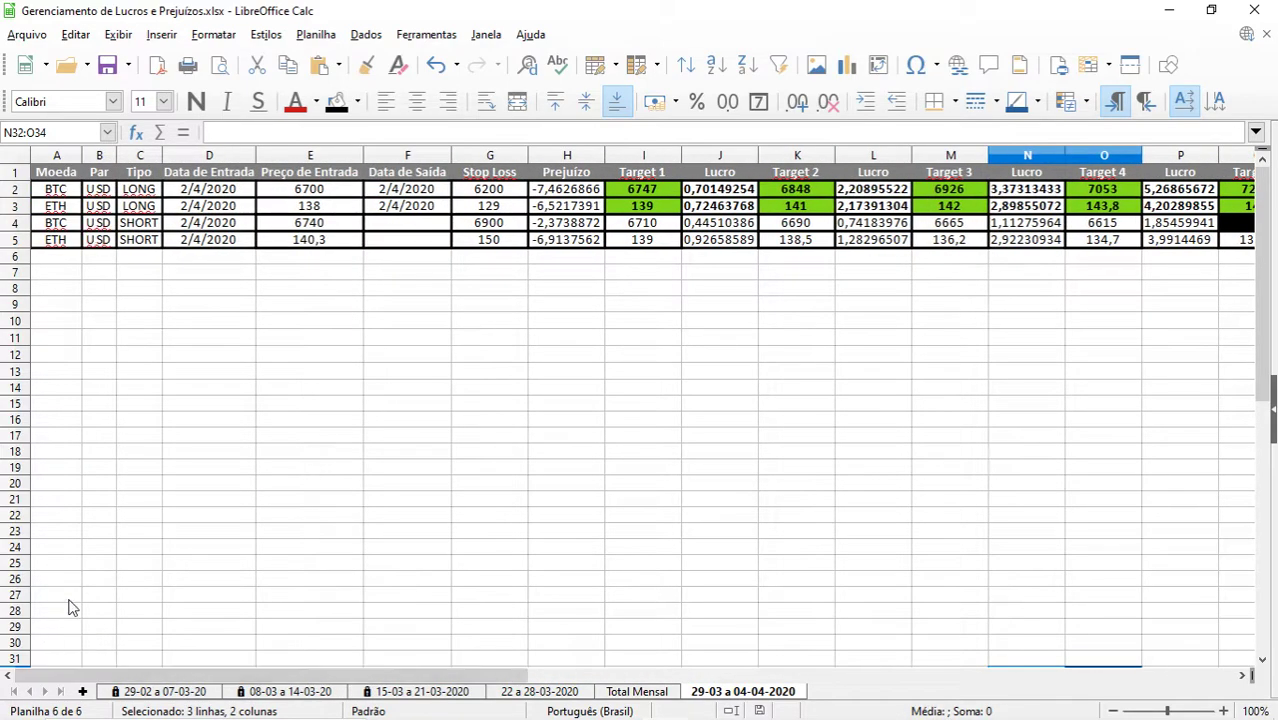
Save the profit and loss workbook, review the monthly totals on the Total Mensal sheet and save again
{"action": "left_click", "coordinate": [407, 208]}
{"action": "left_click", "coordinate": [105, 65]}
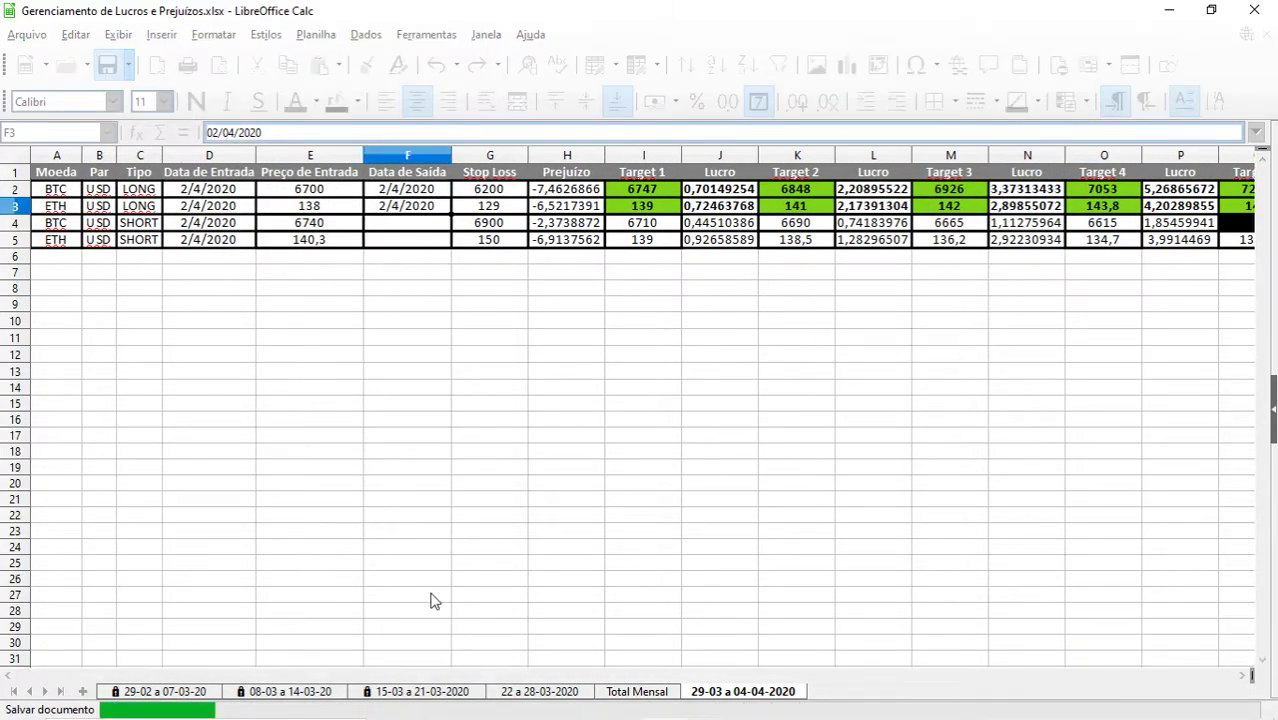
{"action": "key", "text": "ctrl+Page_Up"}
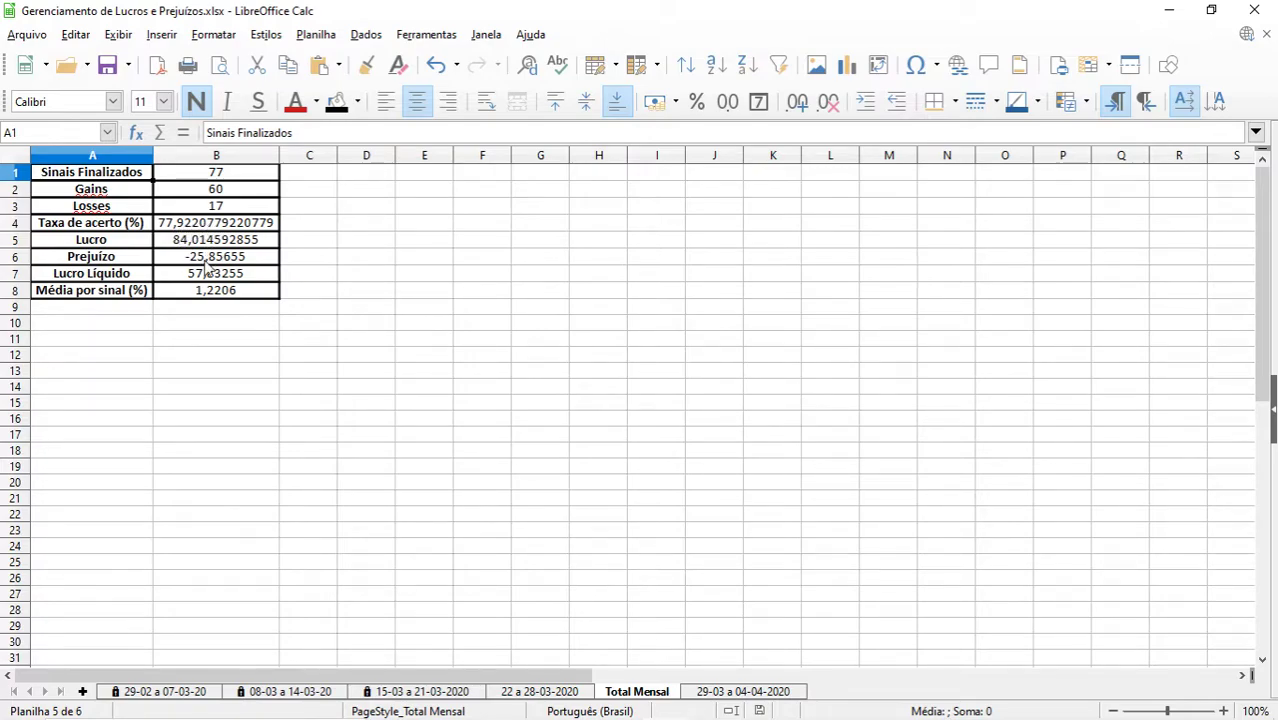
{"action": "left_click", "coordinate": [107, 65]}
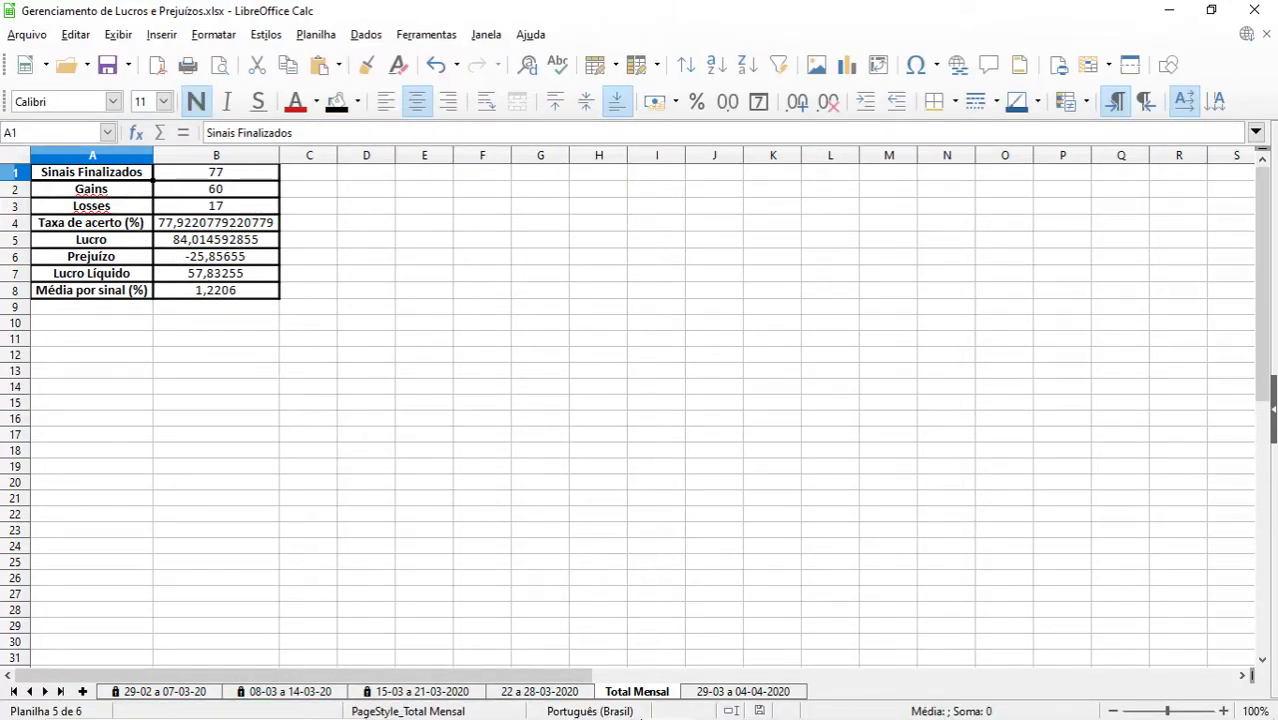
Return to the Coinfarm page in the Edge browser and bring up the OBS window
{"action": "mouse_move", "coordinate": [590, 714]}
{"action": "left_click", "coordinate": [482, 701]}
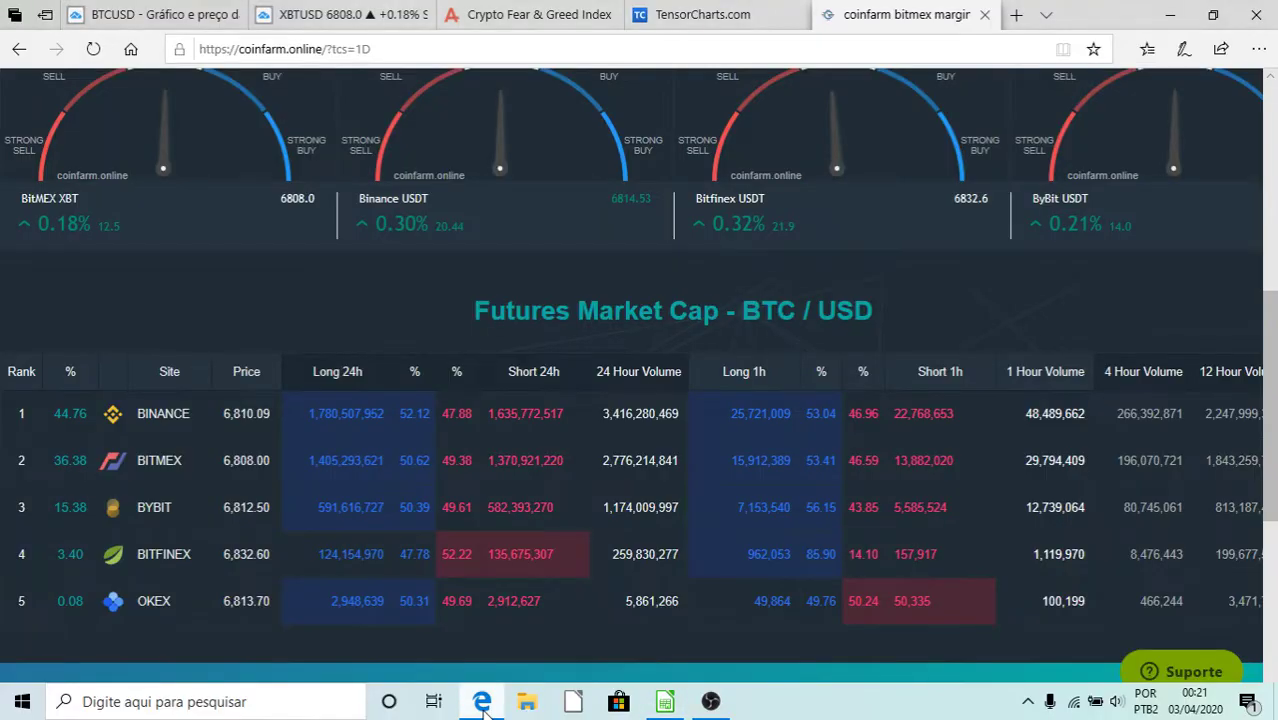
{"action": "left_click", "coordinate": [711, 702]}
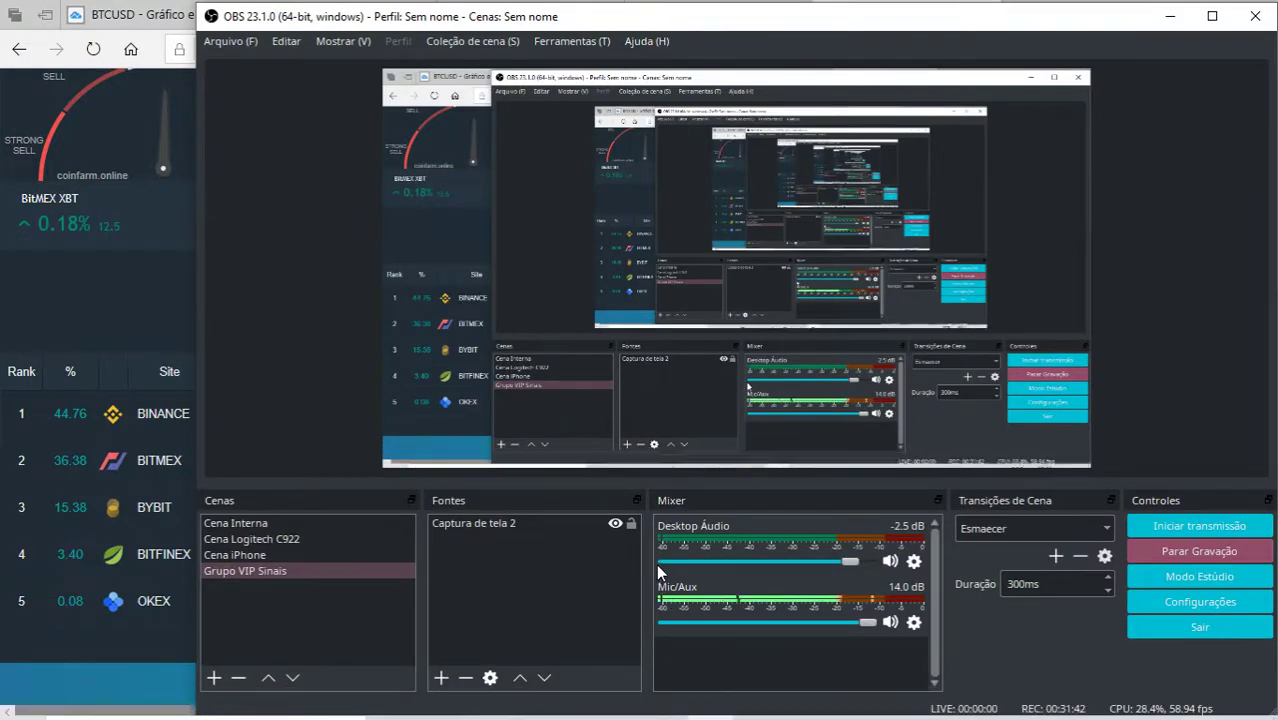